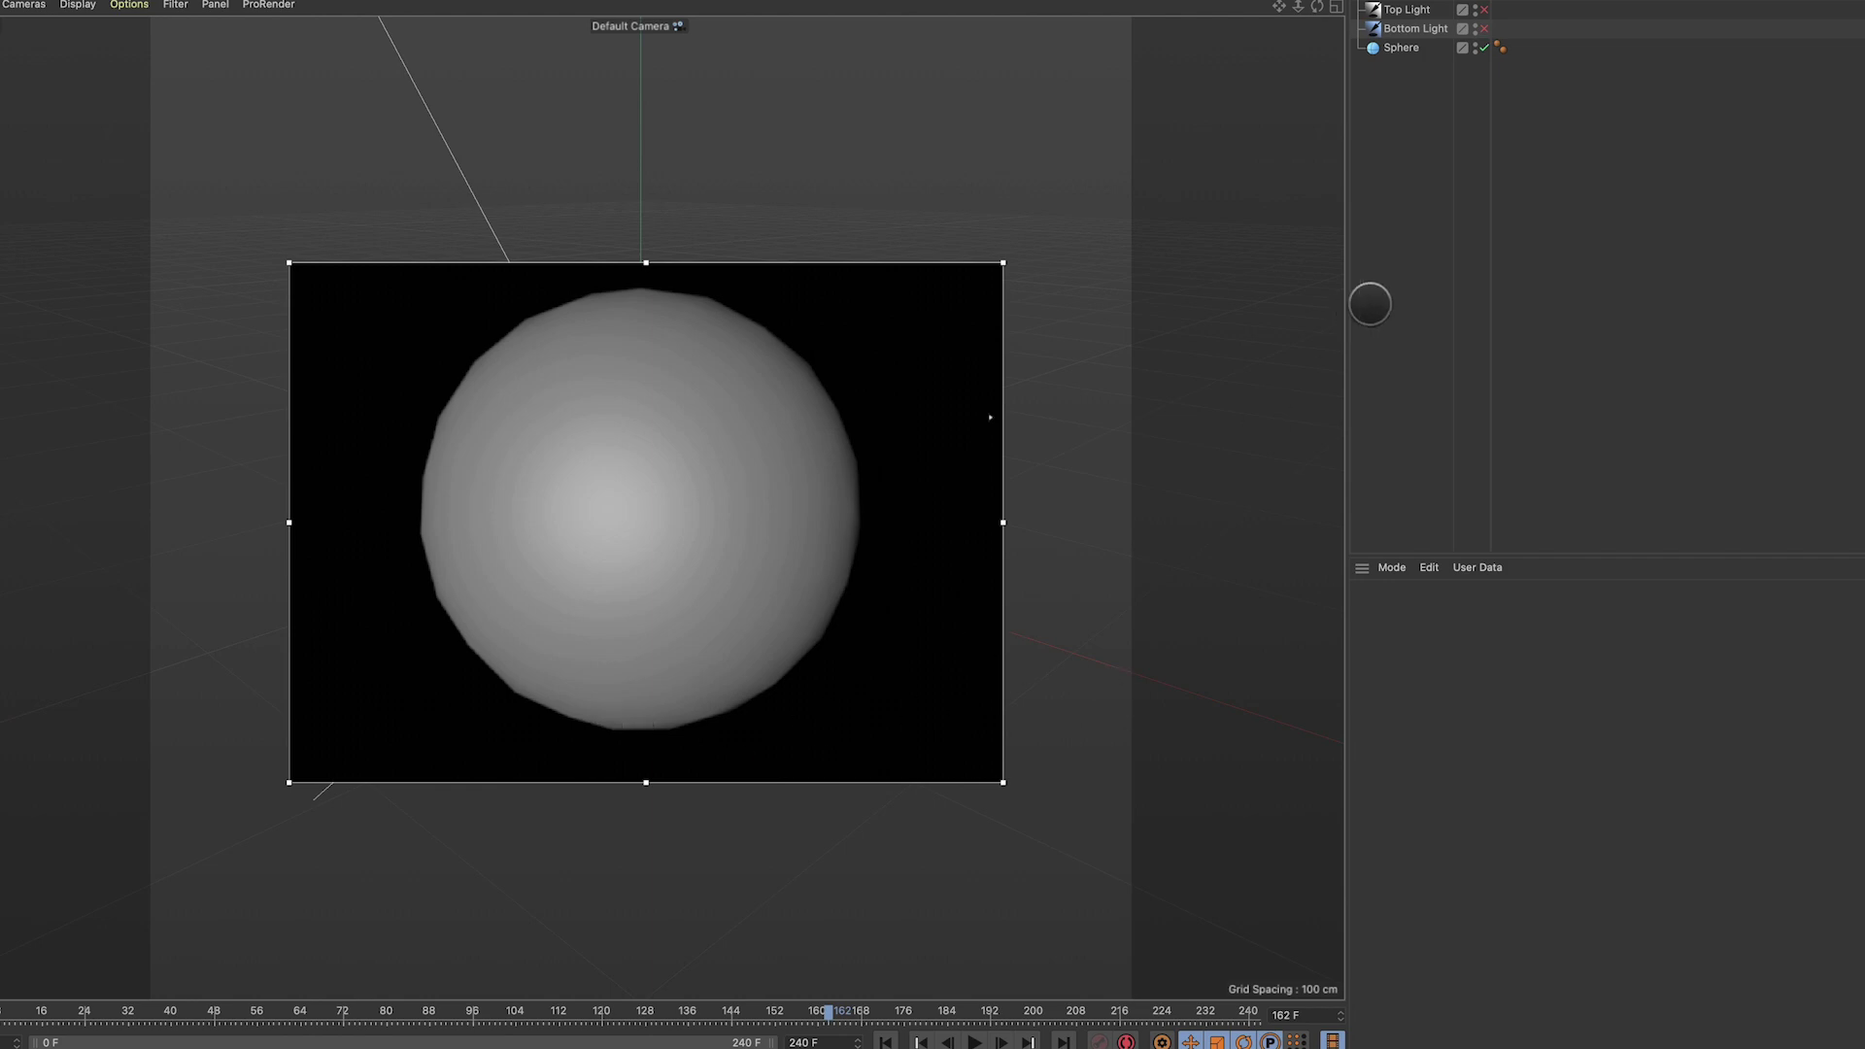
Keep the sphere an Icosahedron and open the Rock colour's Blistered Turbulence noise (seed 665)
{"action": "left_click", "coordinate": [1403, 50]}
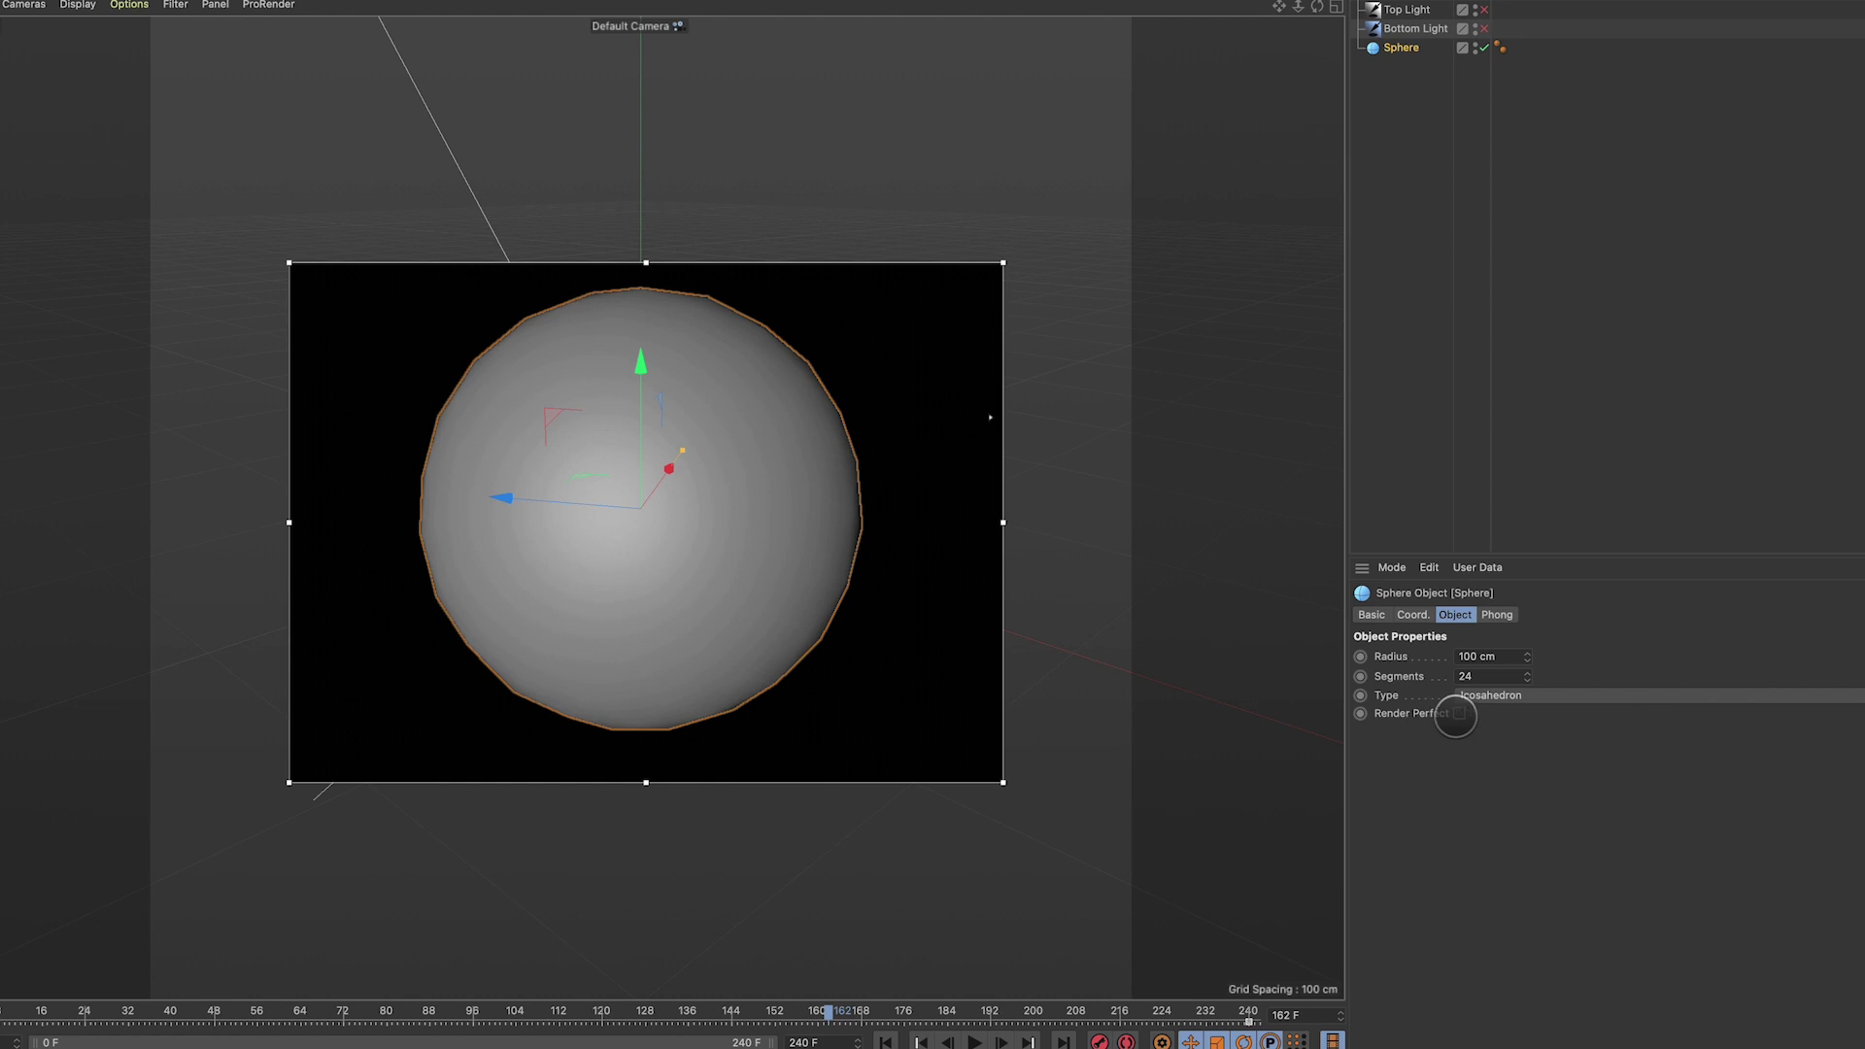
{"action": "left_click", "coordinate": [1467, 696]}
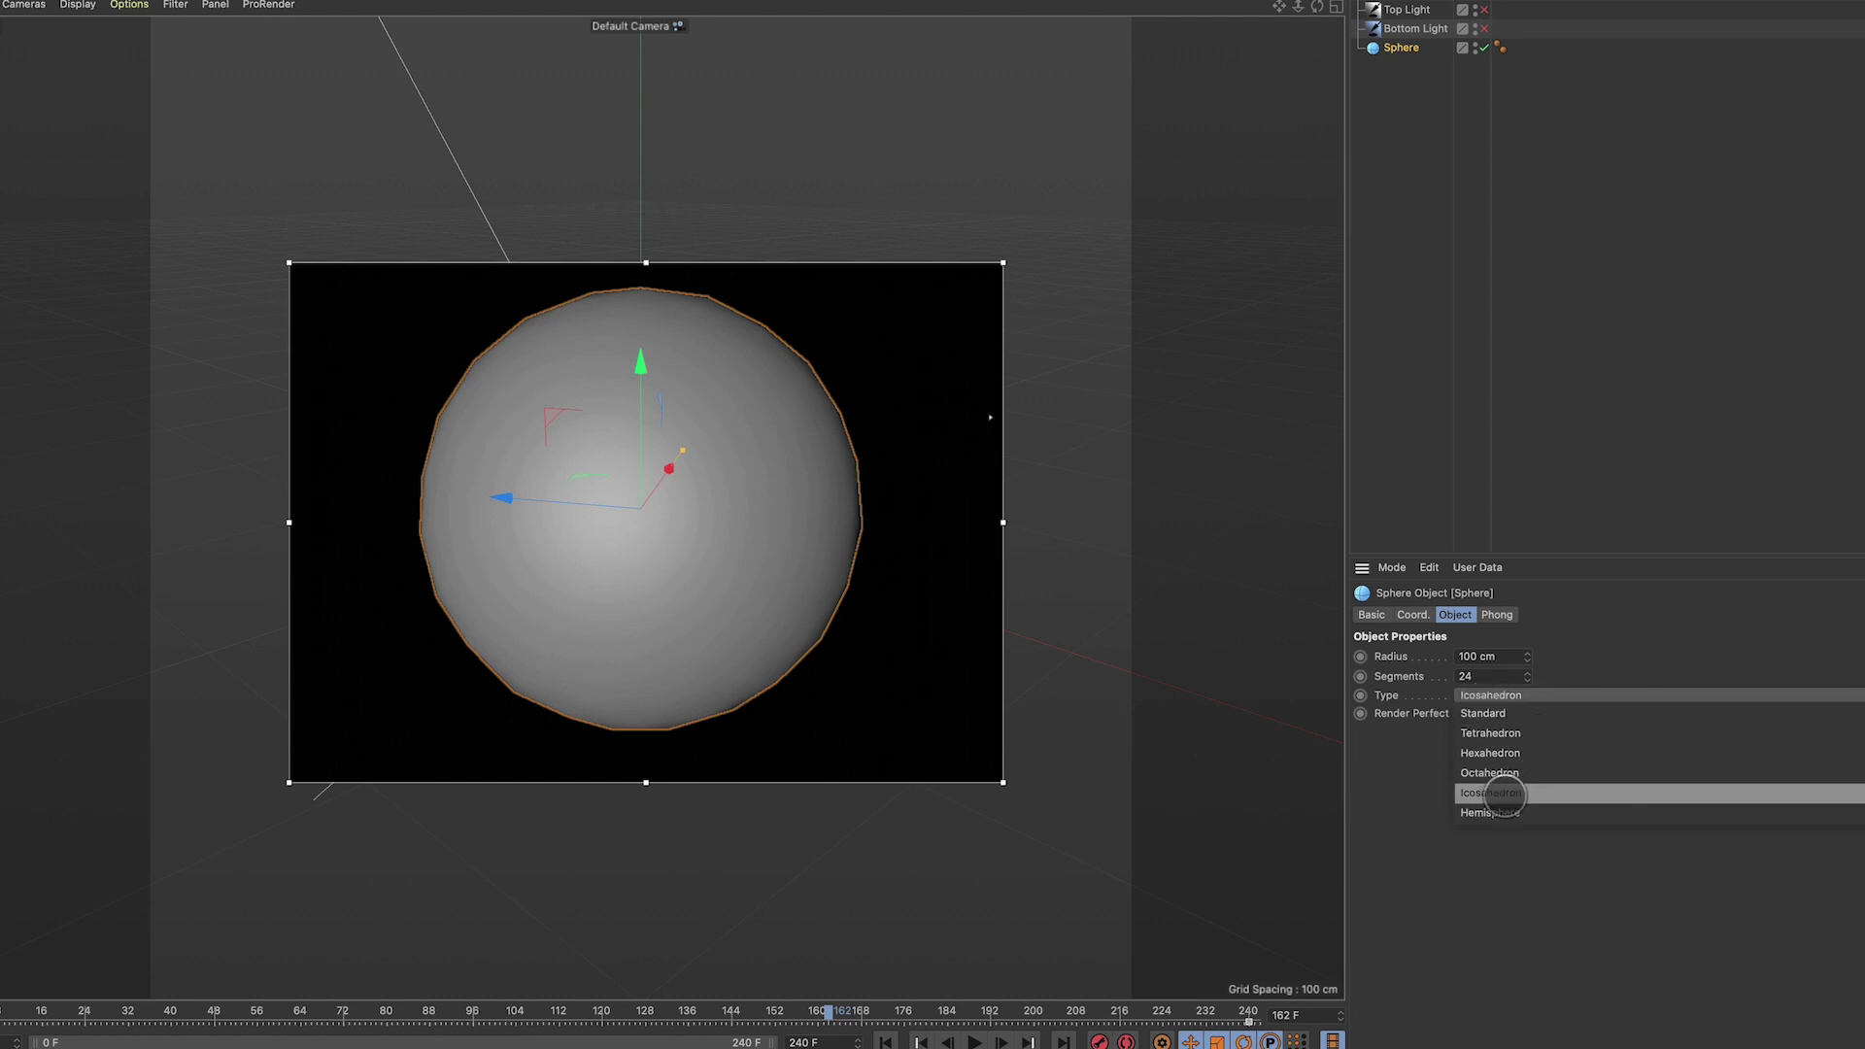
{"action": "left_click", "coordinate": [1504, 794]}
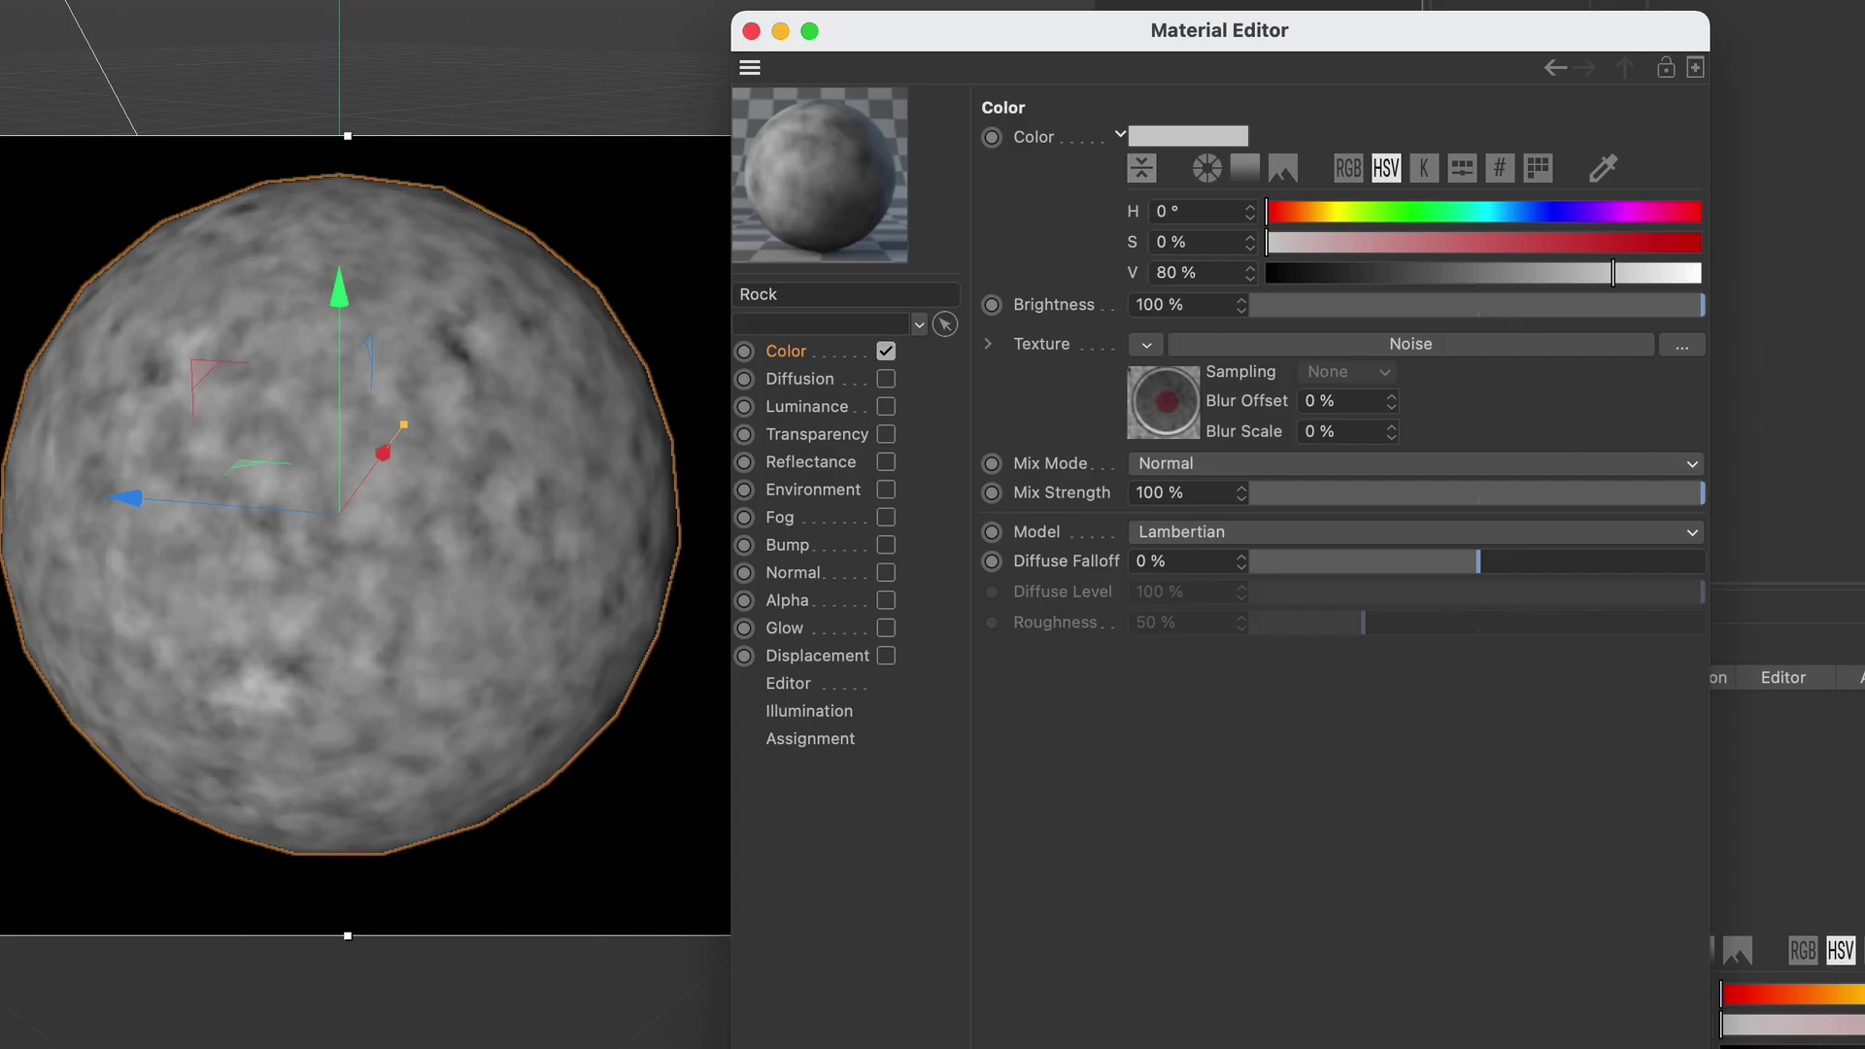
{"action": "left_click", "coordinate": [1174, 395]}
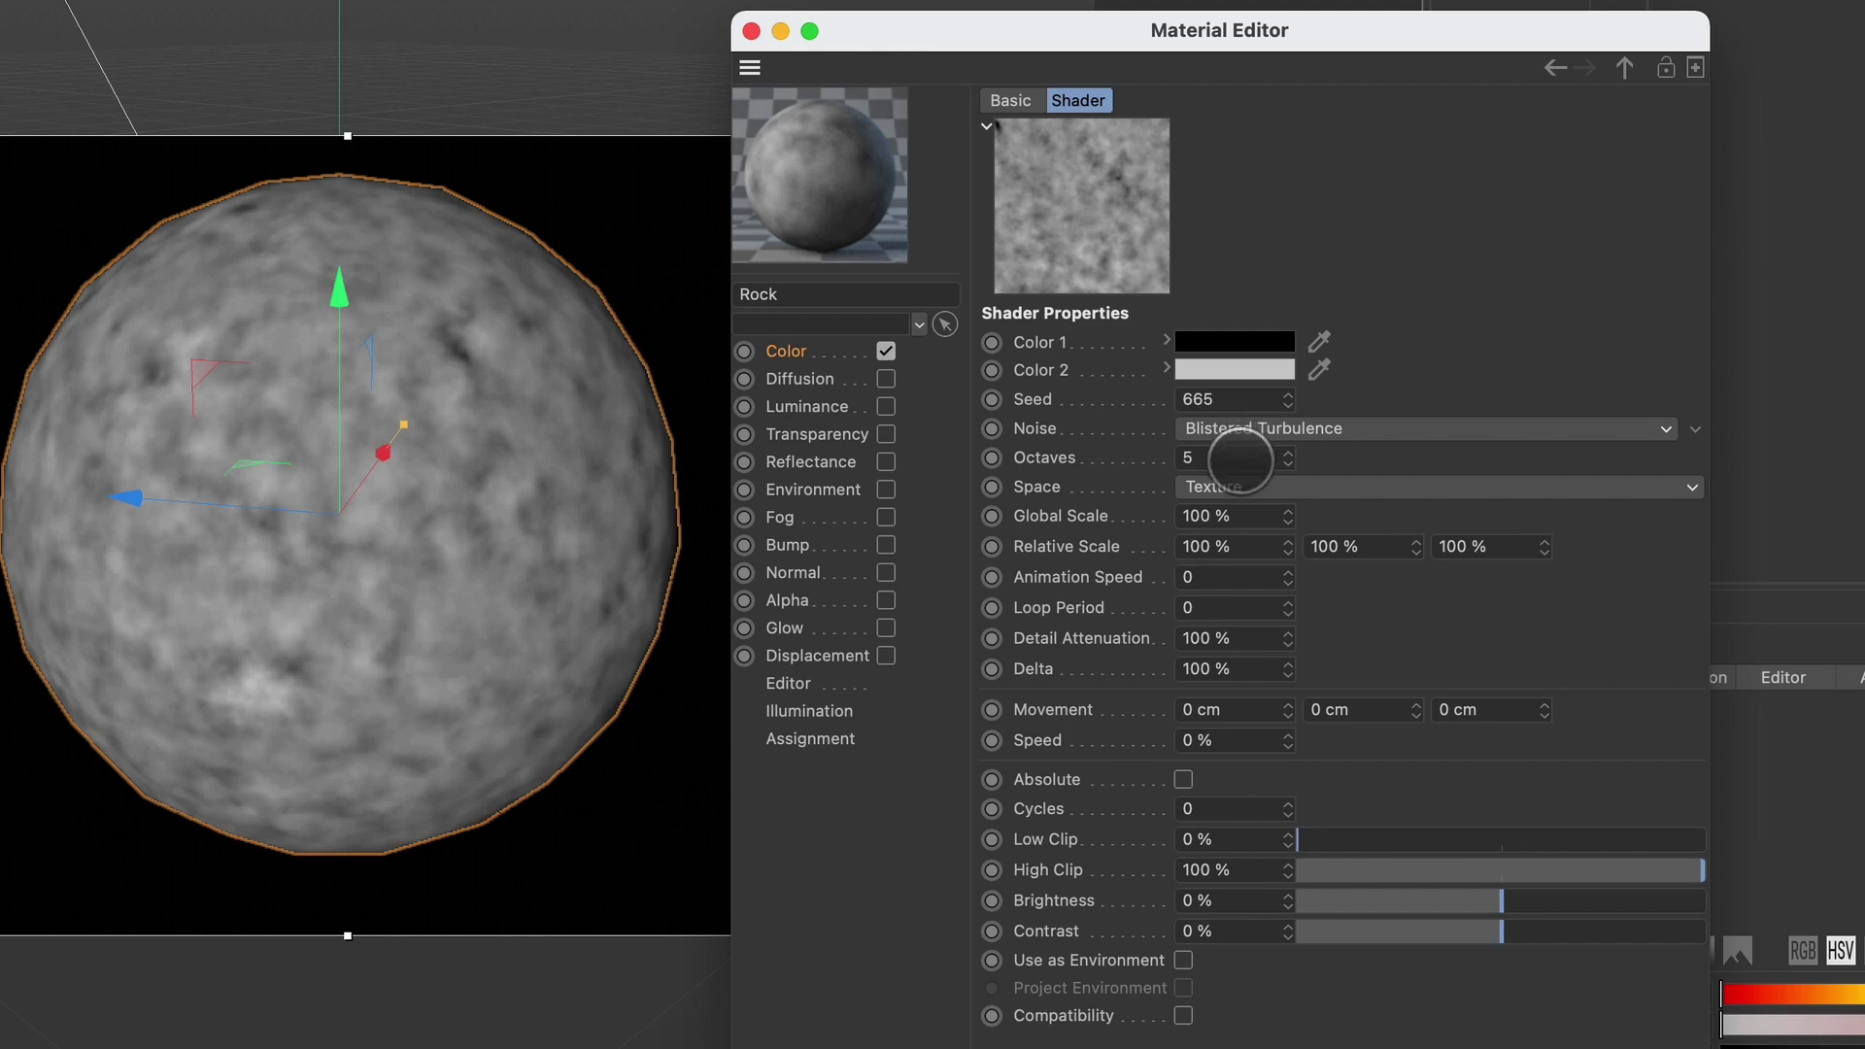
Enable Bump on the Rock material using a noise with 20 % Global Scale
{"action": "left_click", "coordinate": [879, 545]}
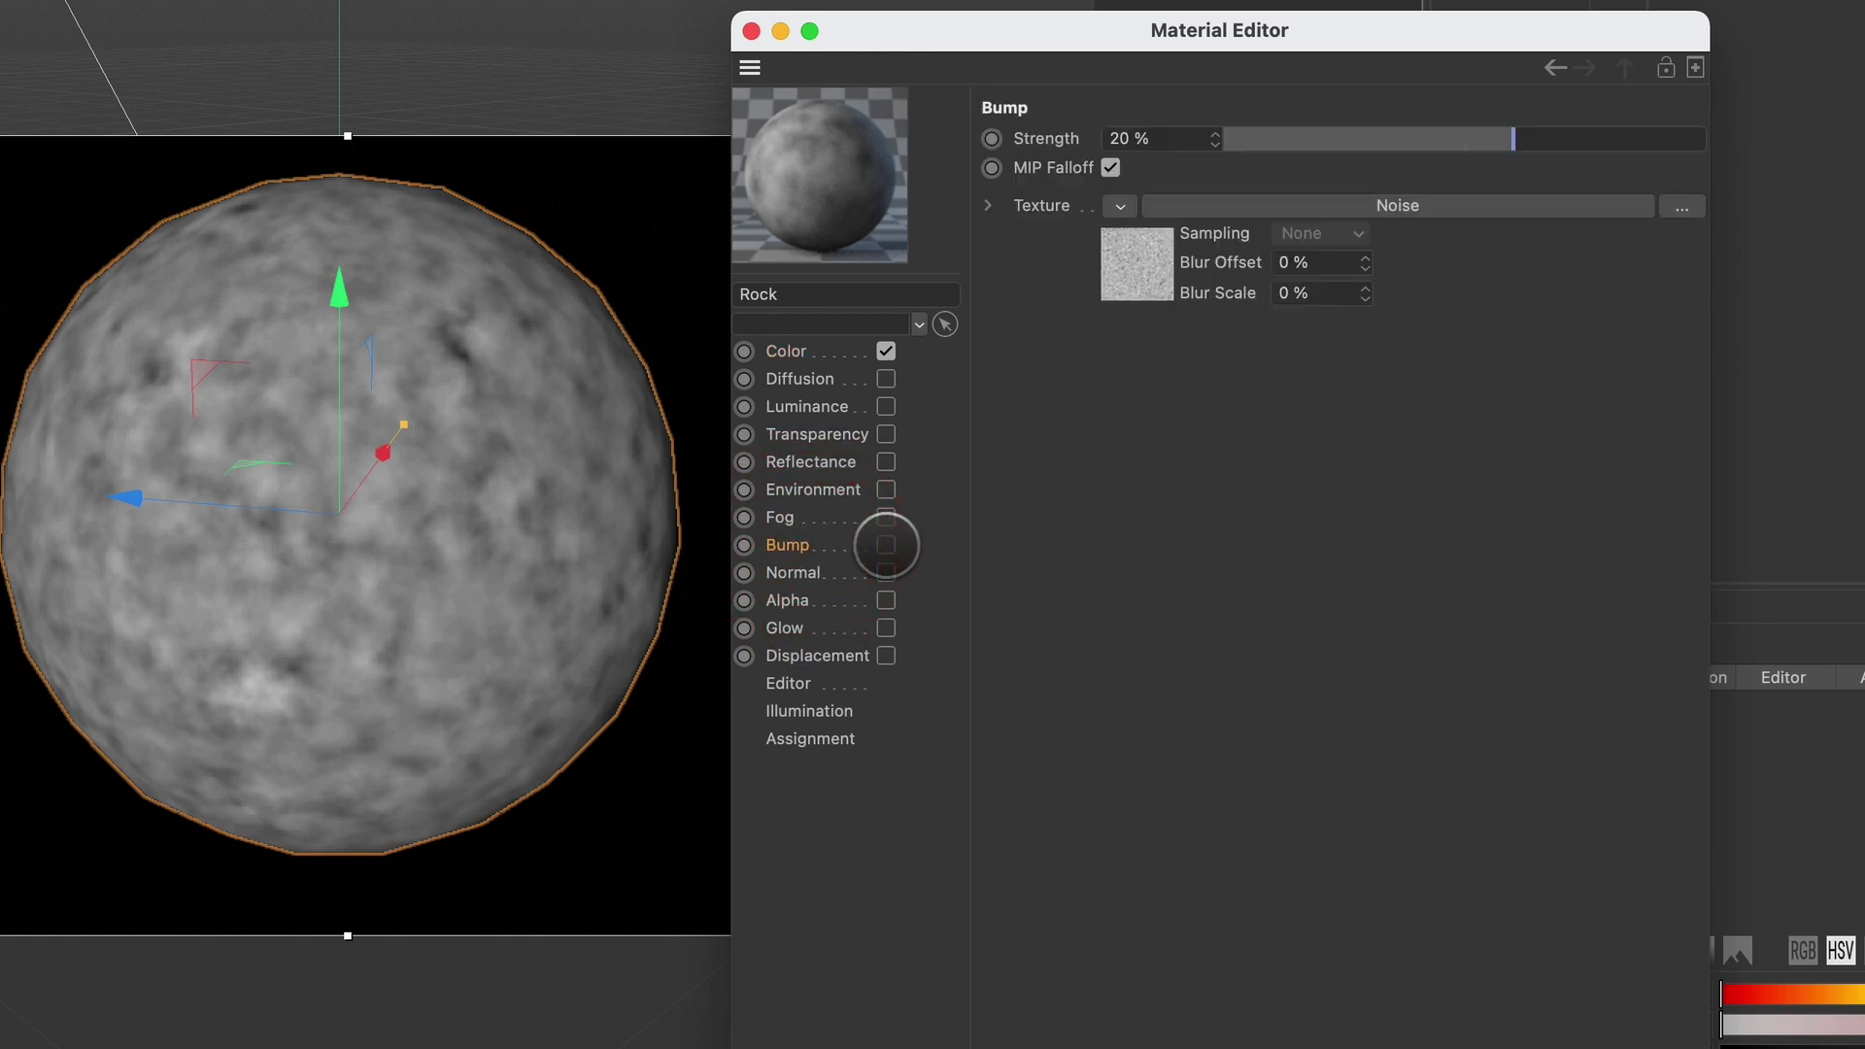
{"action": "left_click", "coordinate": [886, 545]}
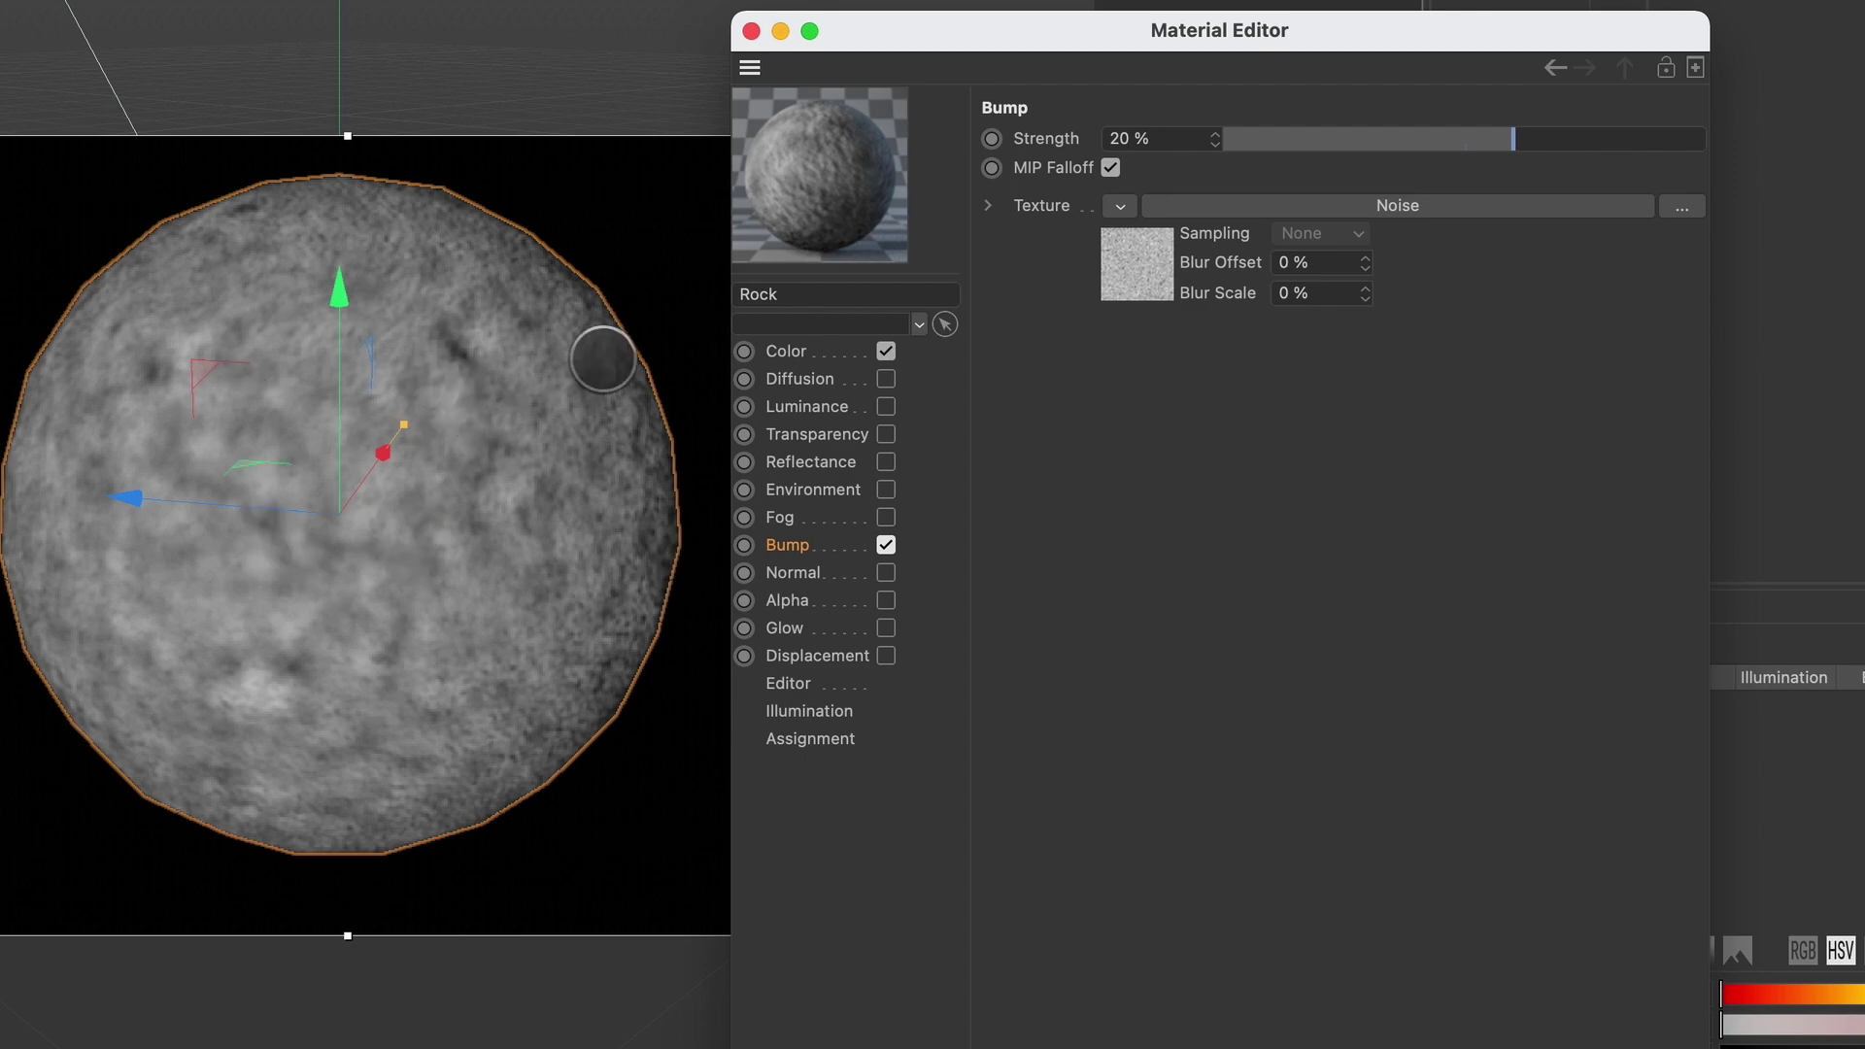
{"action": "left_click", "coordinate": [1131, 266]}
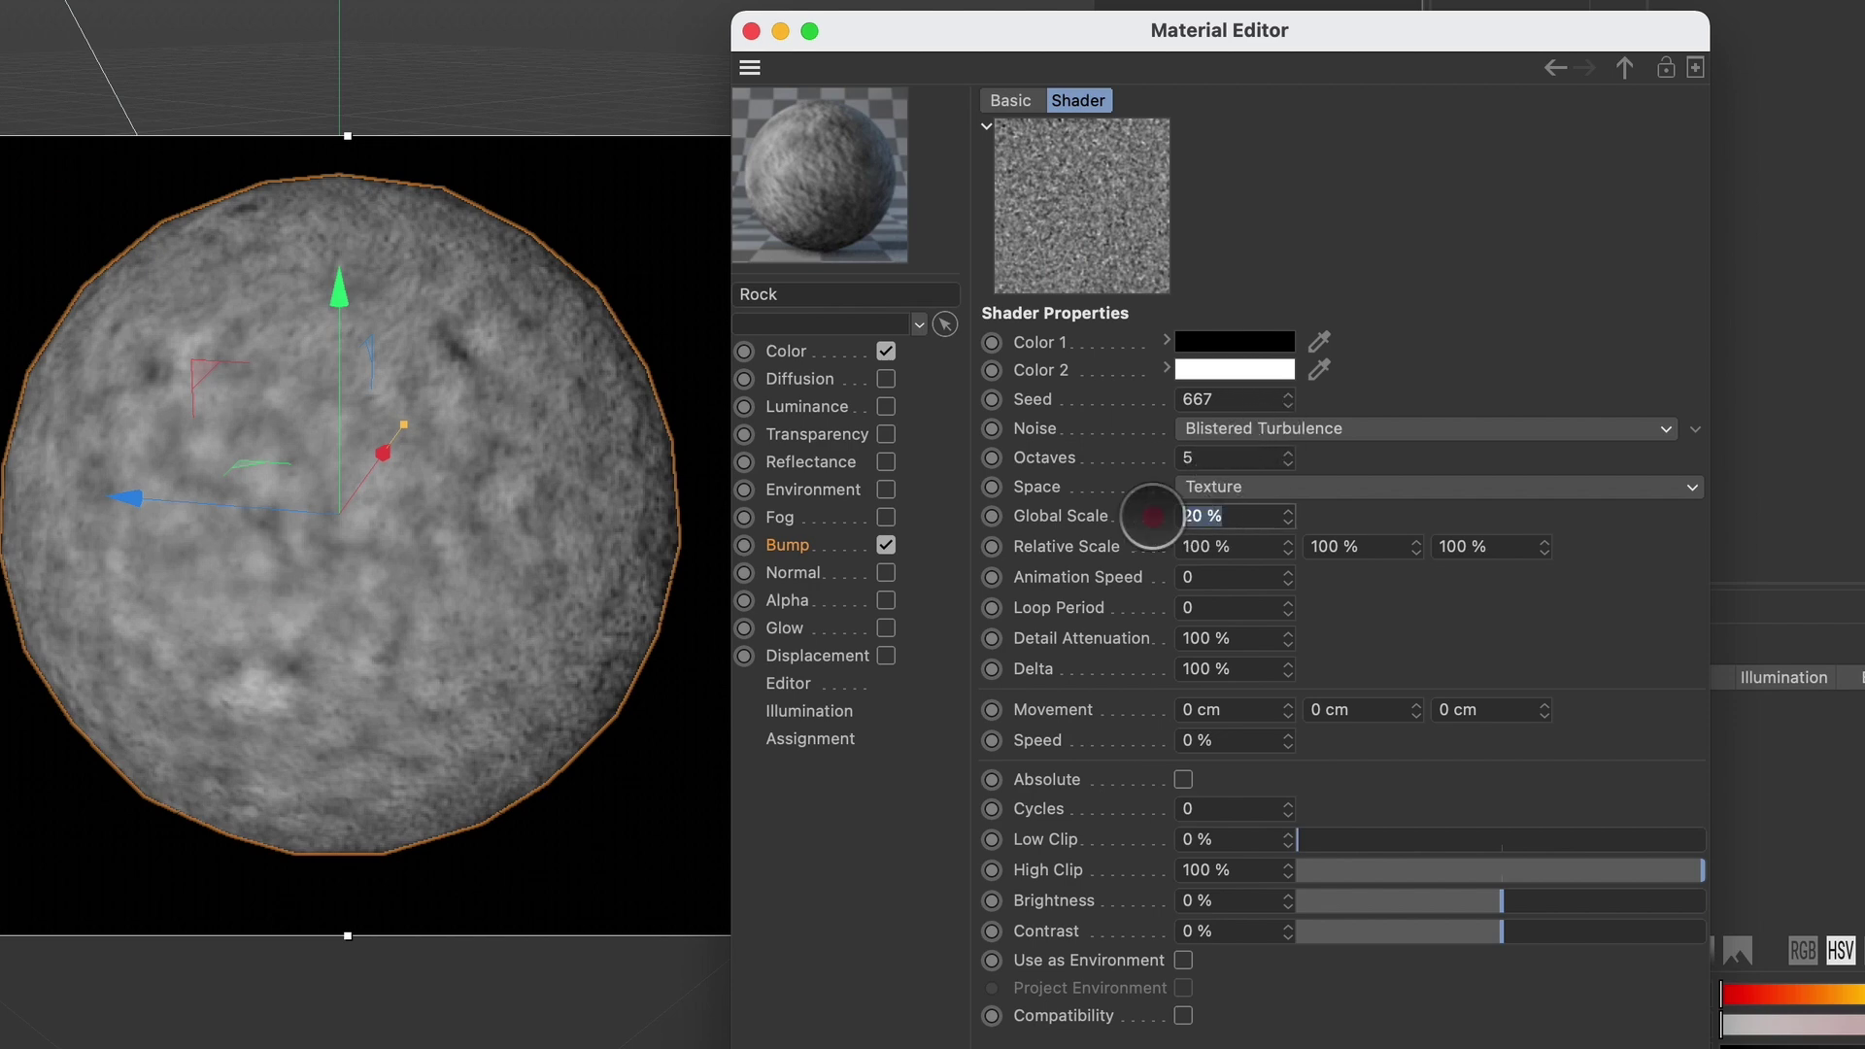
{"action": "left_click", "coordinate": [1190, 518]}
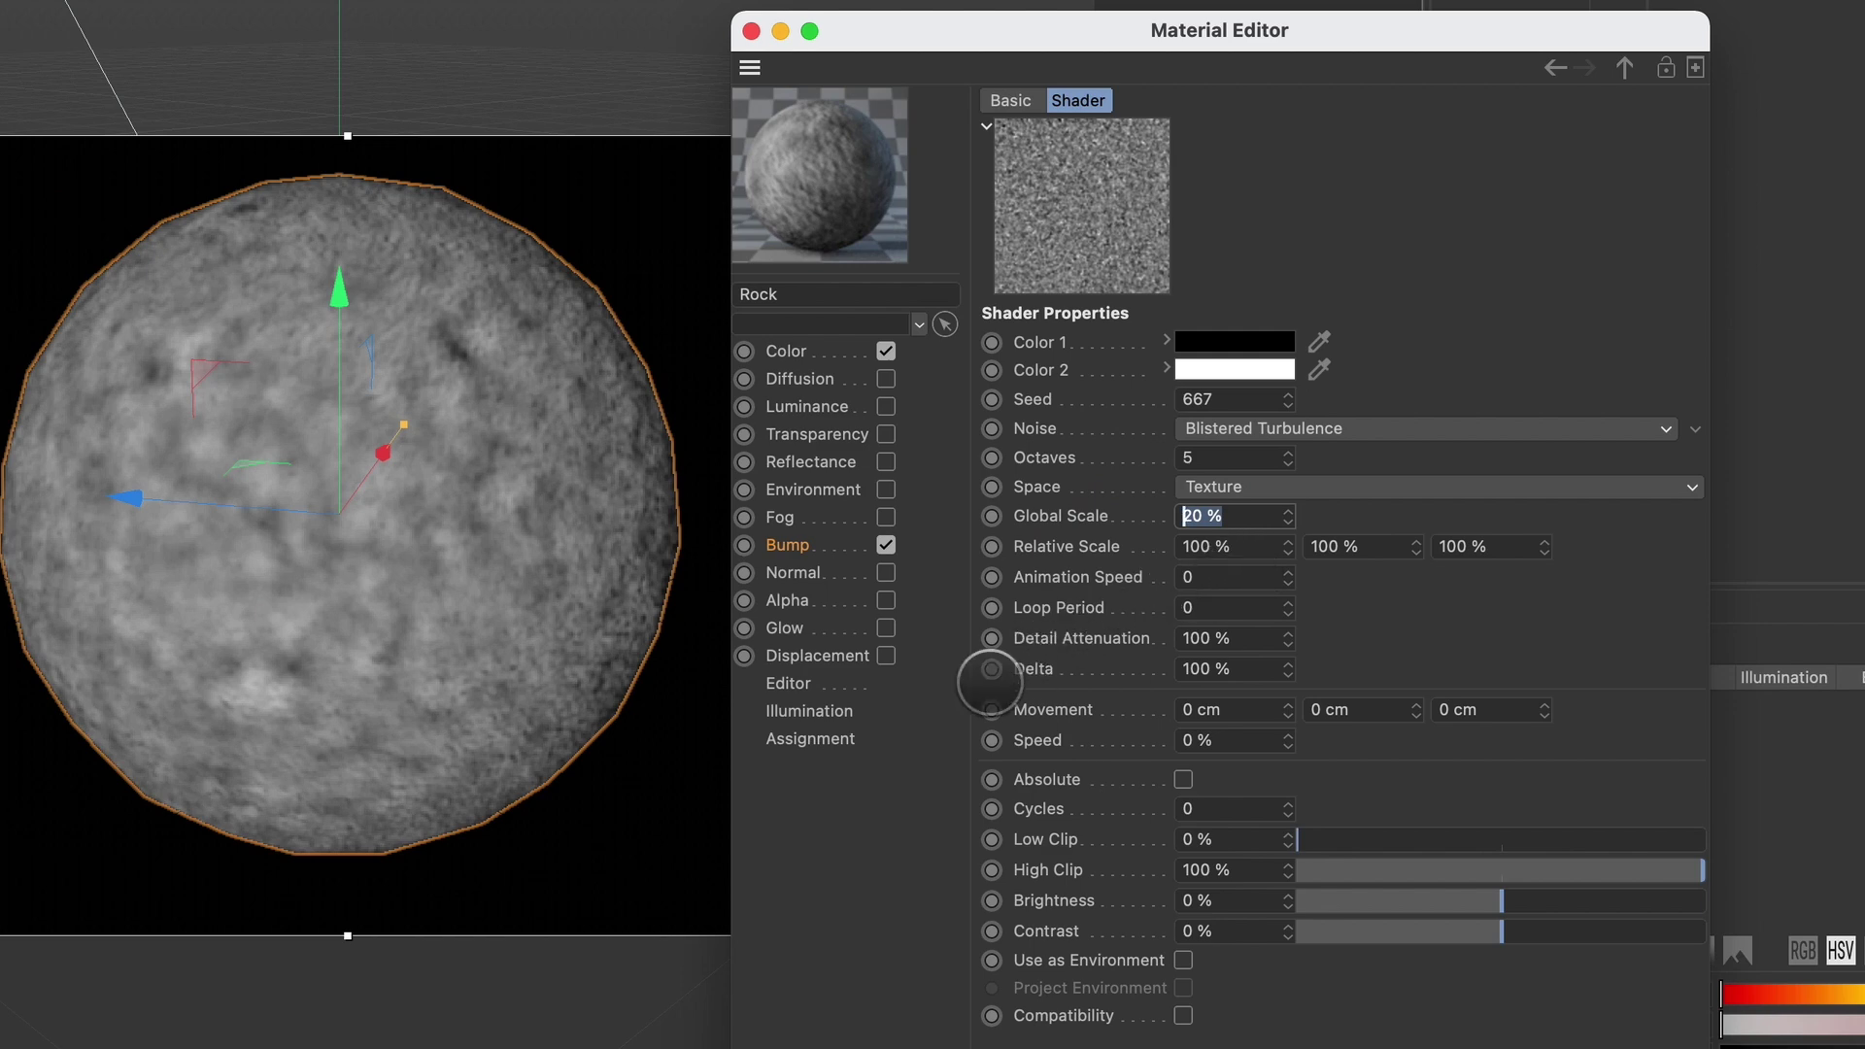
{"action": "left_click", "coordinate": [856, 658]}
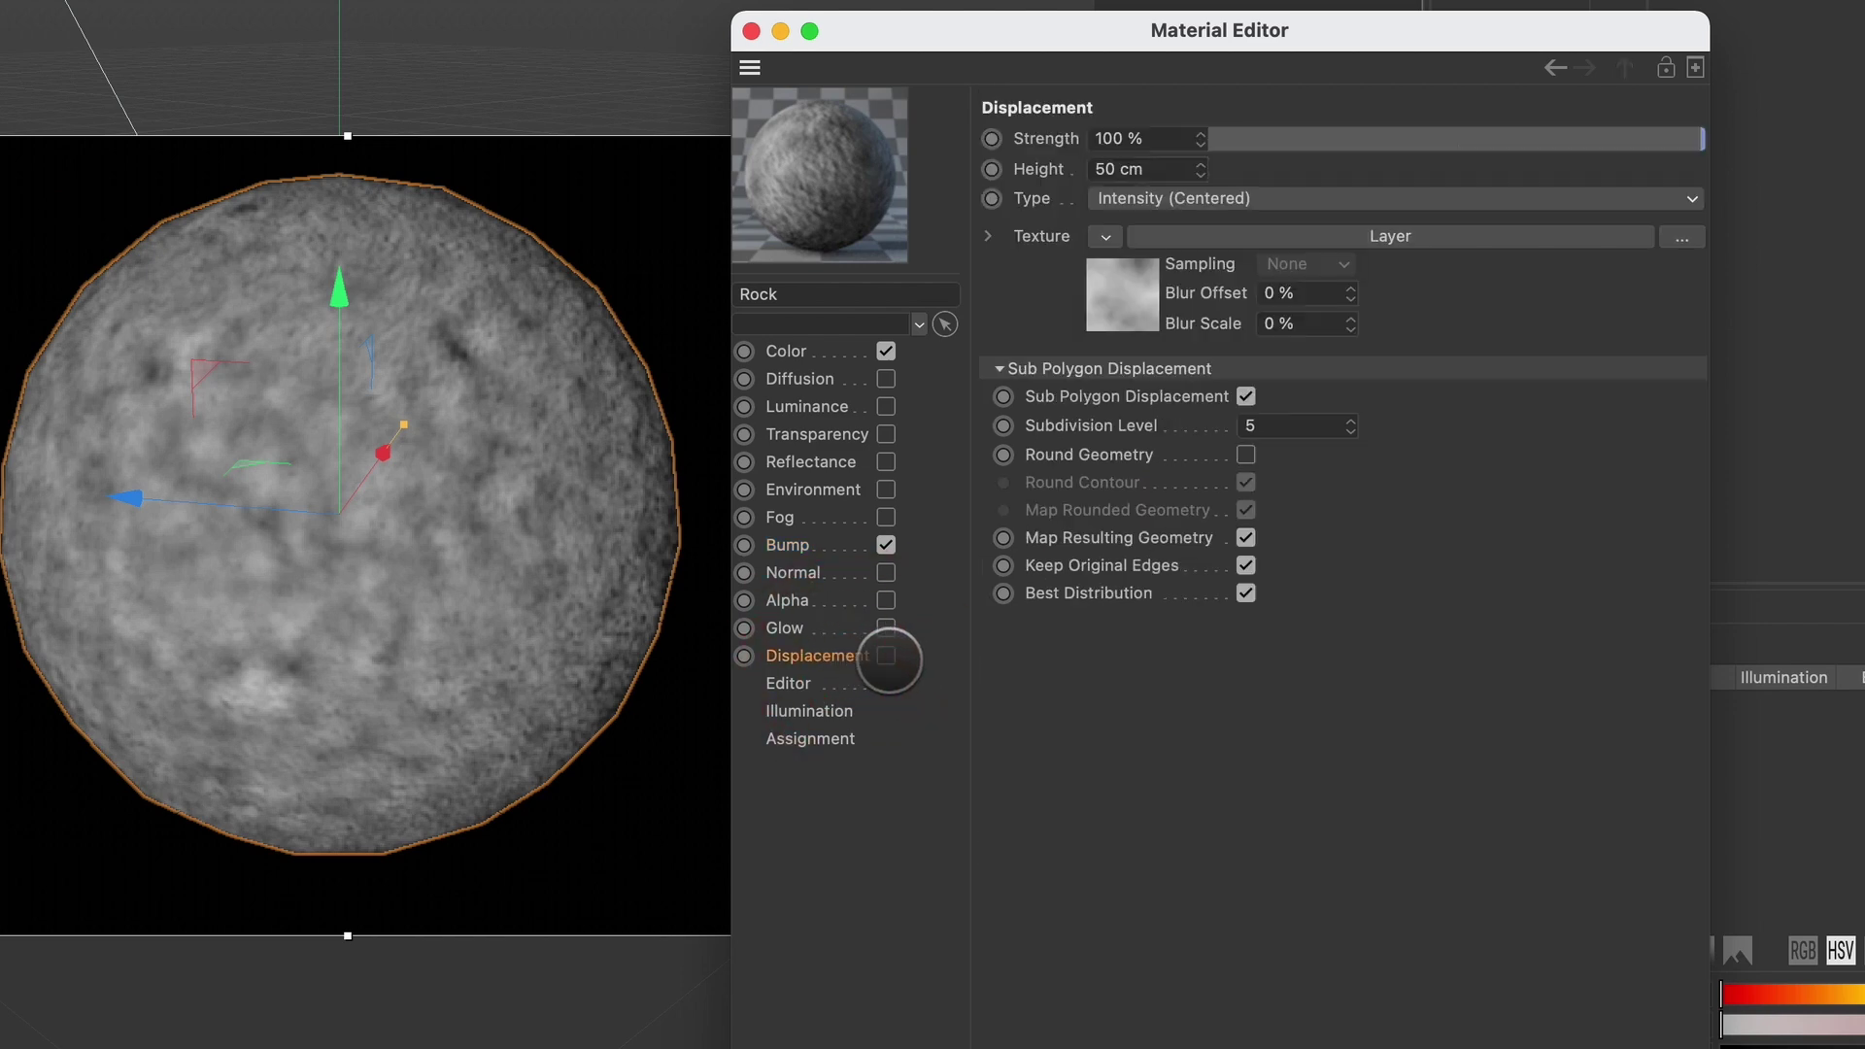
Turn on Rock displacement with Sub Polygon Displacement at level 5, comparing it off and on
{"action": "left_click", "coordinate": [885, 656]}
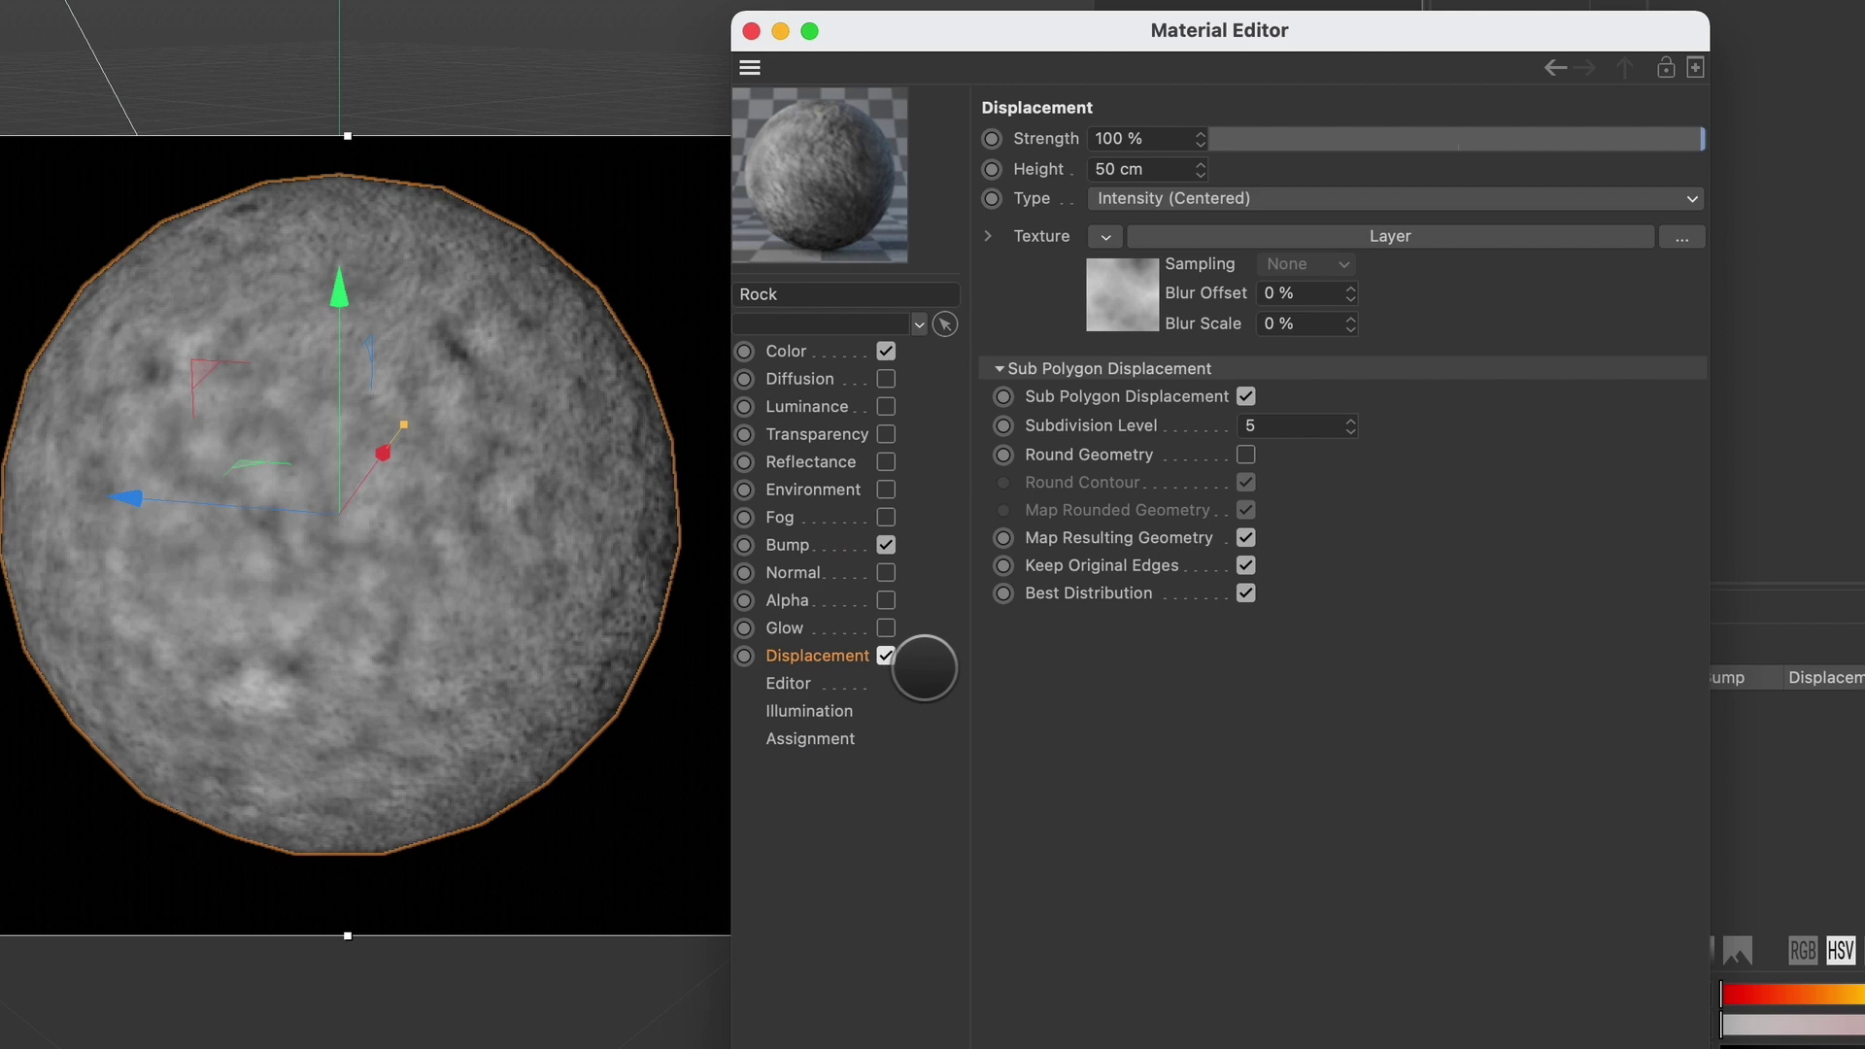
{"action": "left_click", "coordinate": [1248, 397]}
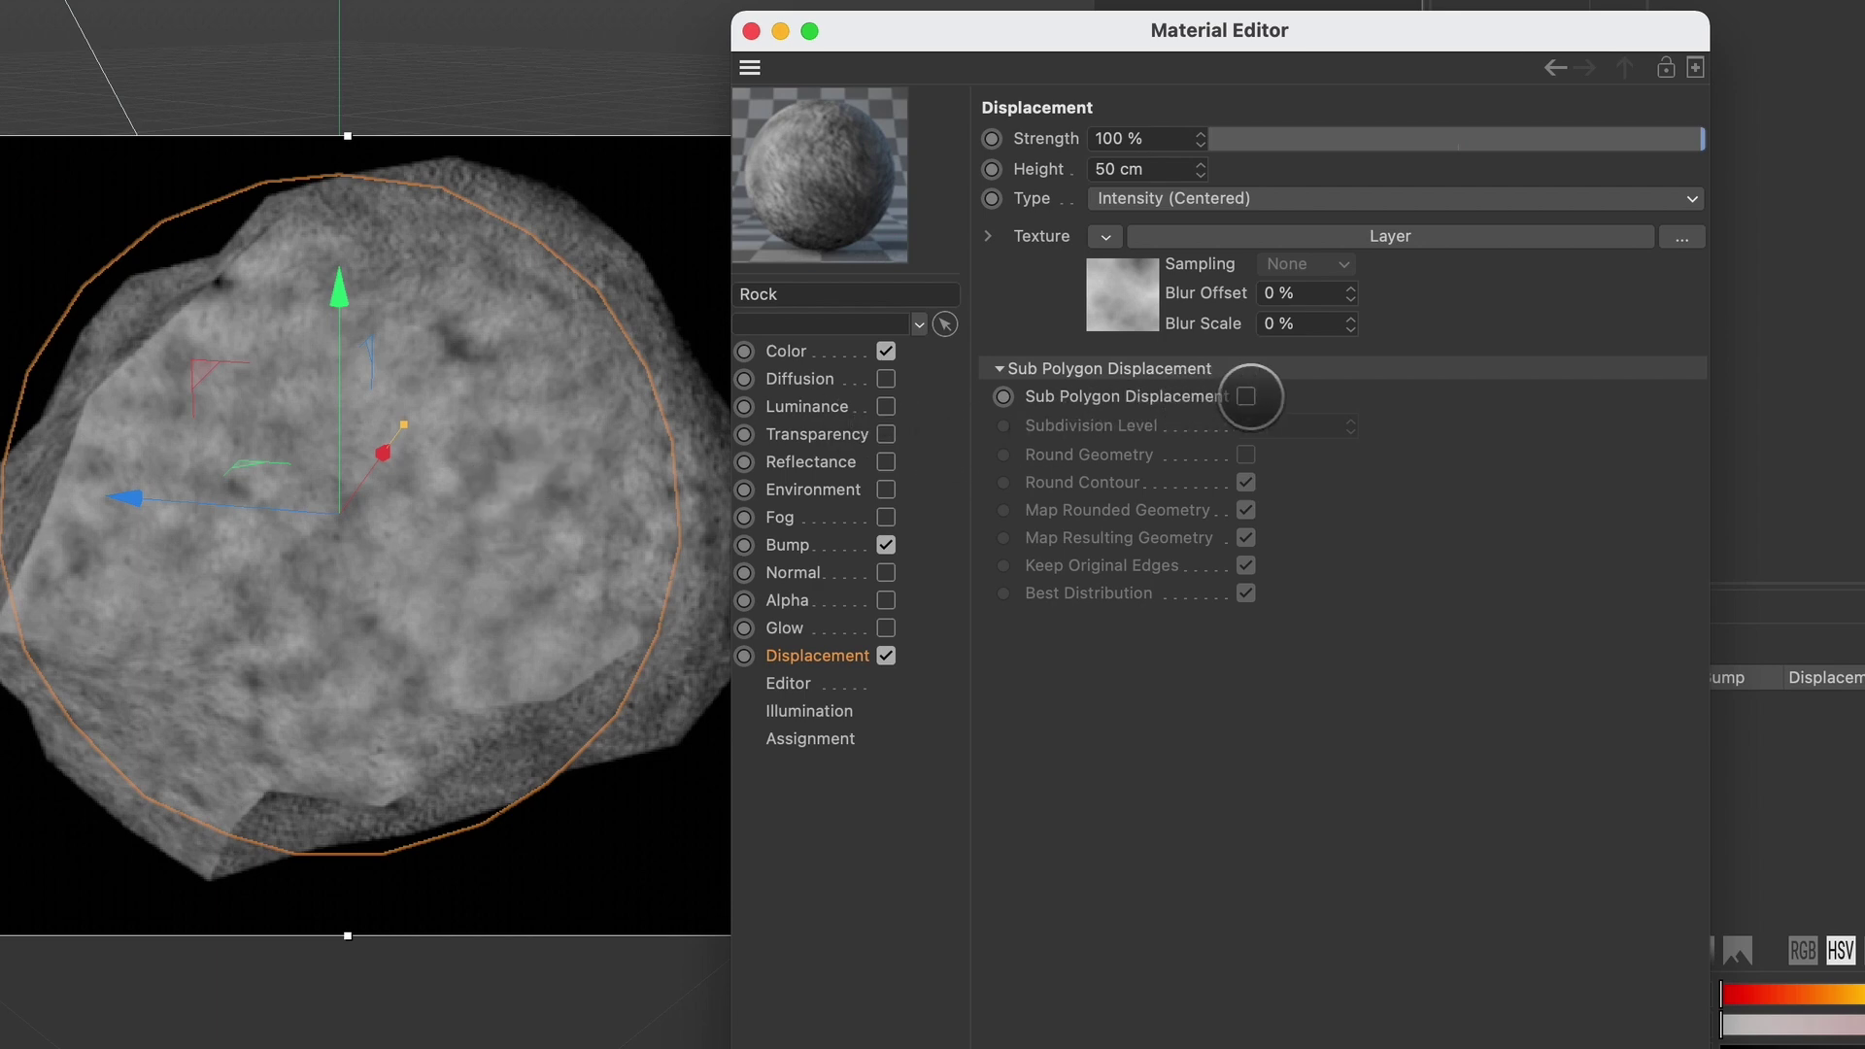
{"action": "left_click", "coordinate": [1247, 396]}
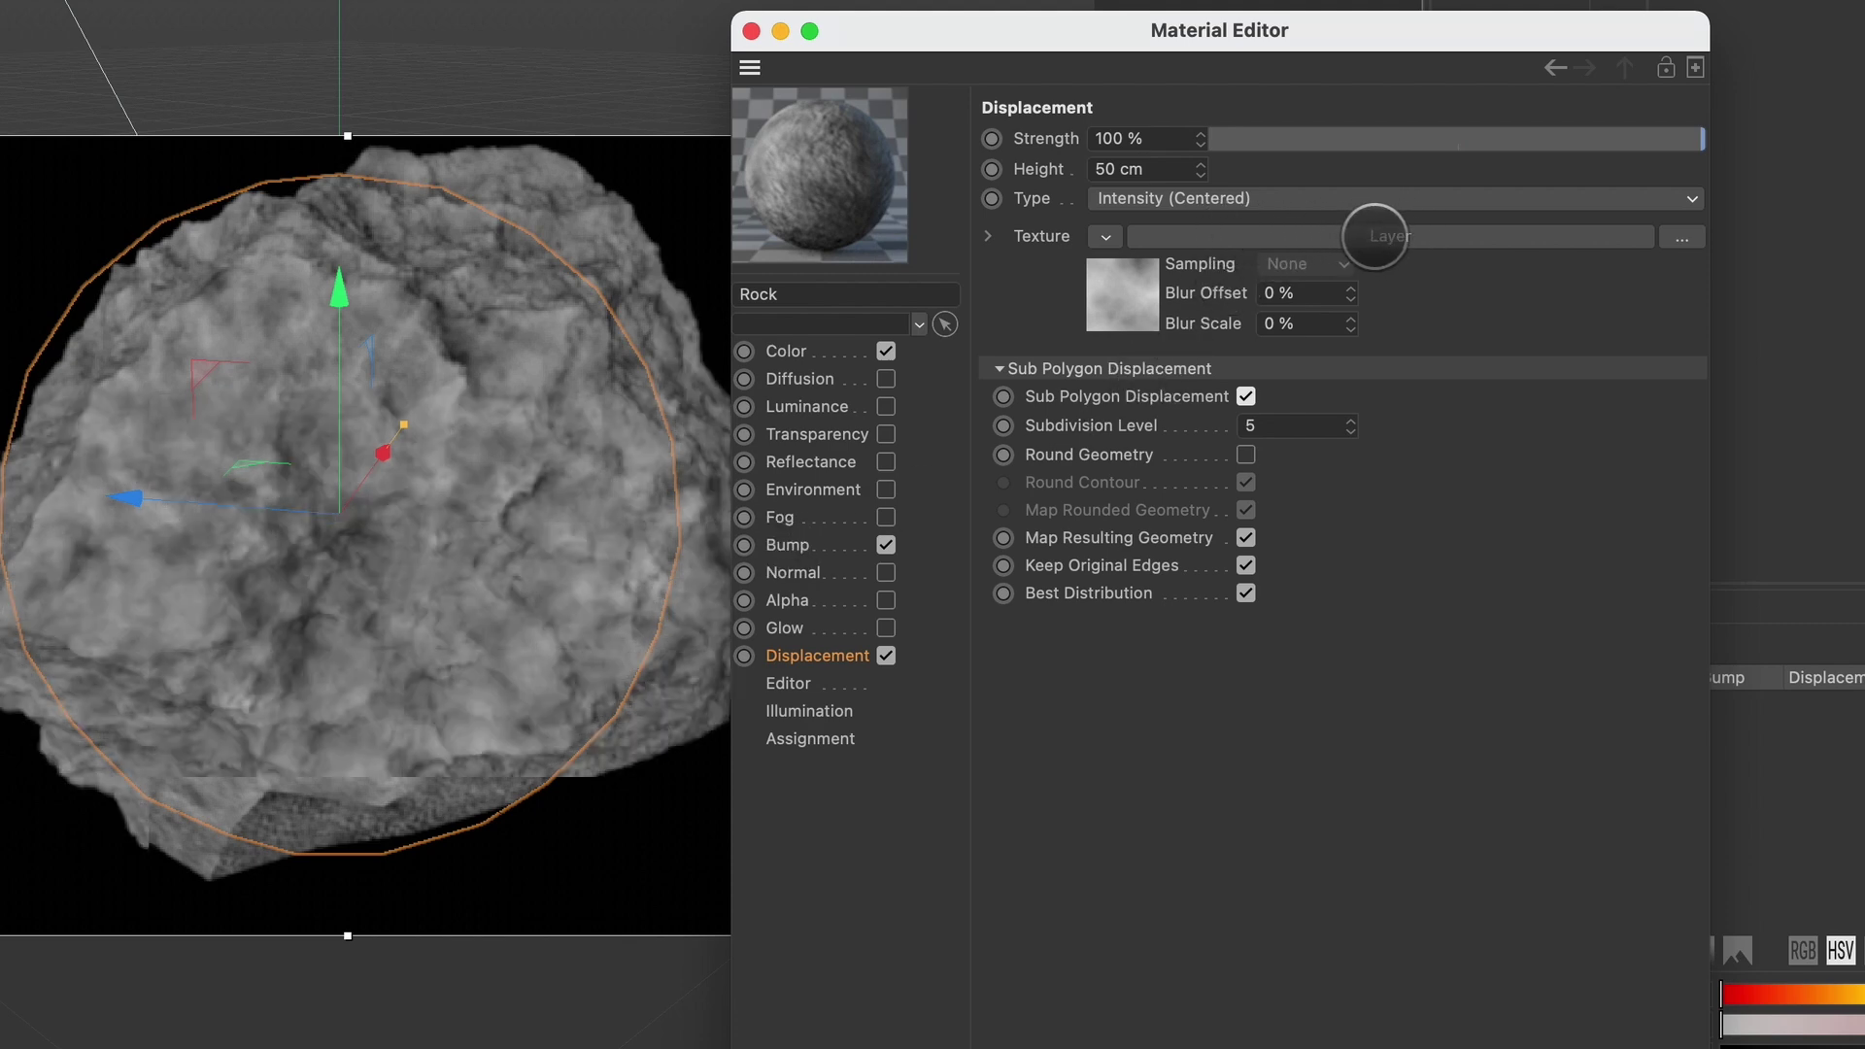
{"action": "left_click", "coordinate": [1235, 237]}
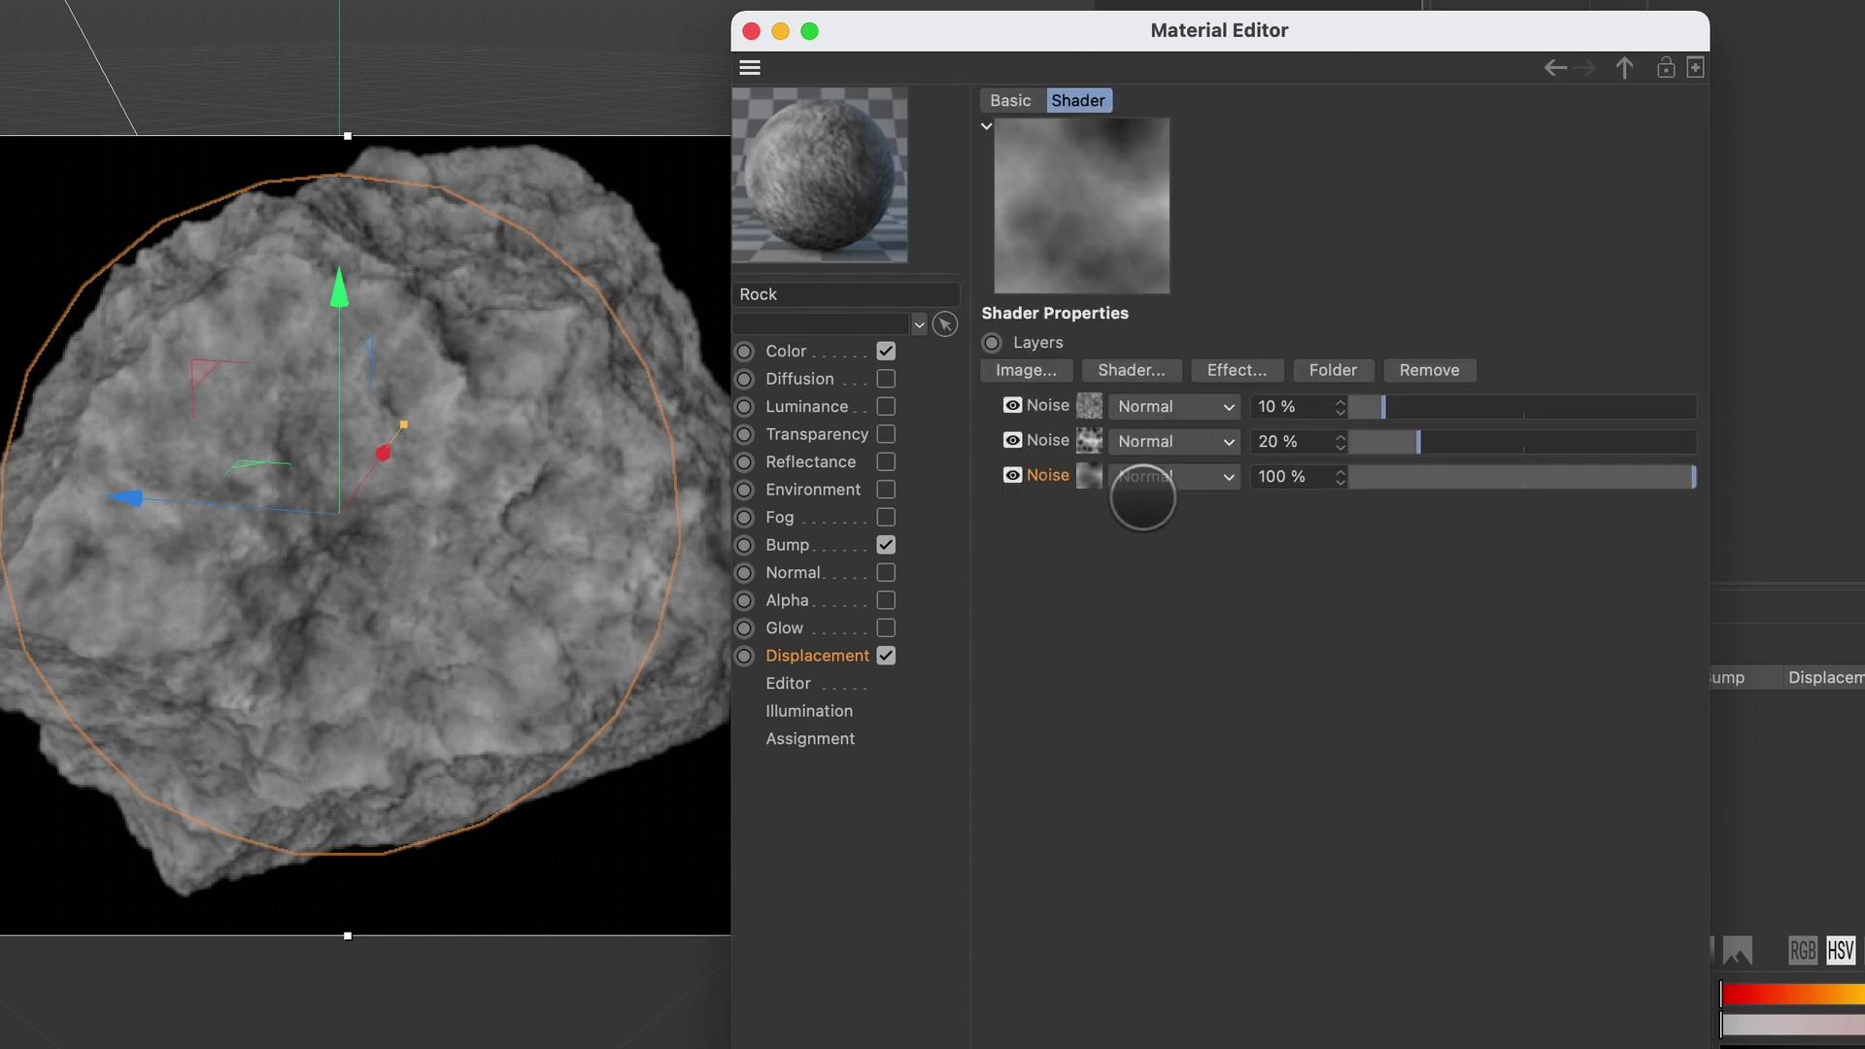
Inspect the first two displacement noise layers, including the Voronoi shader
{"action": "left_click", "coordinate": [1089, 405]}
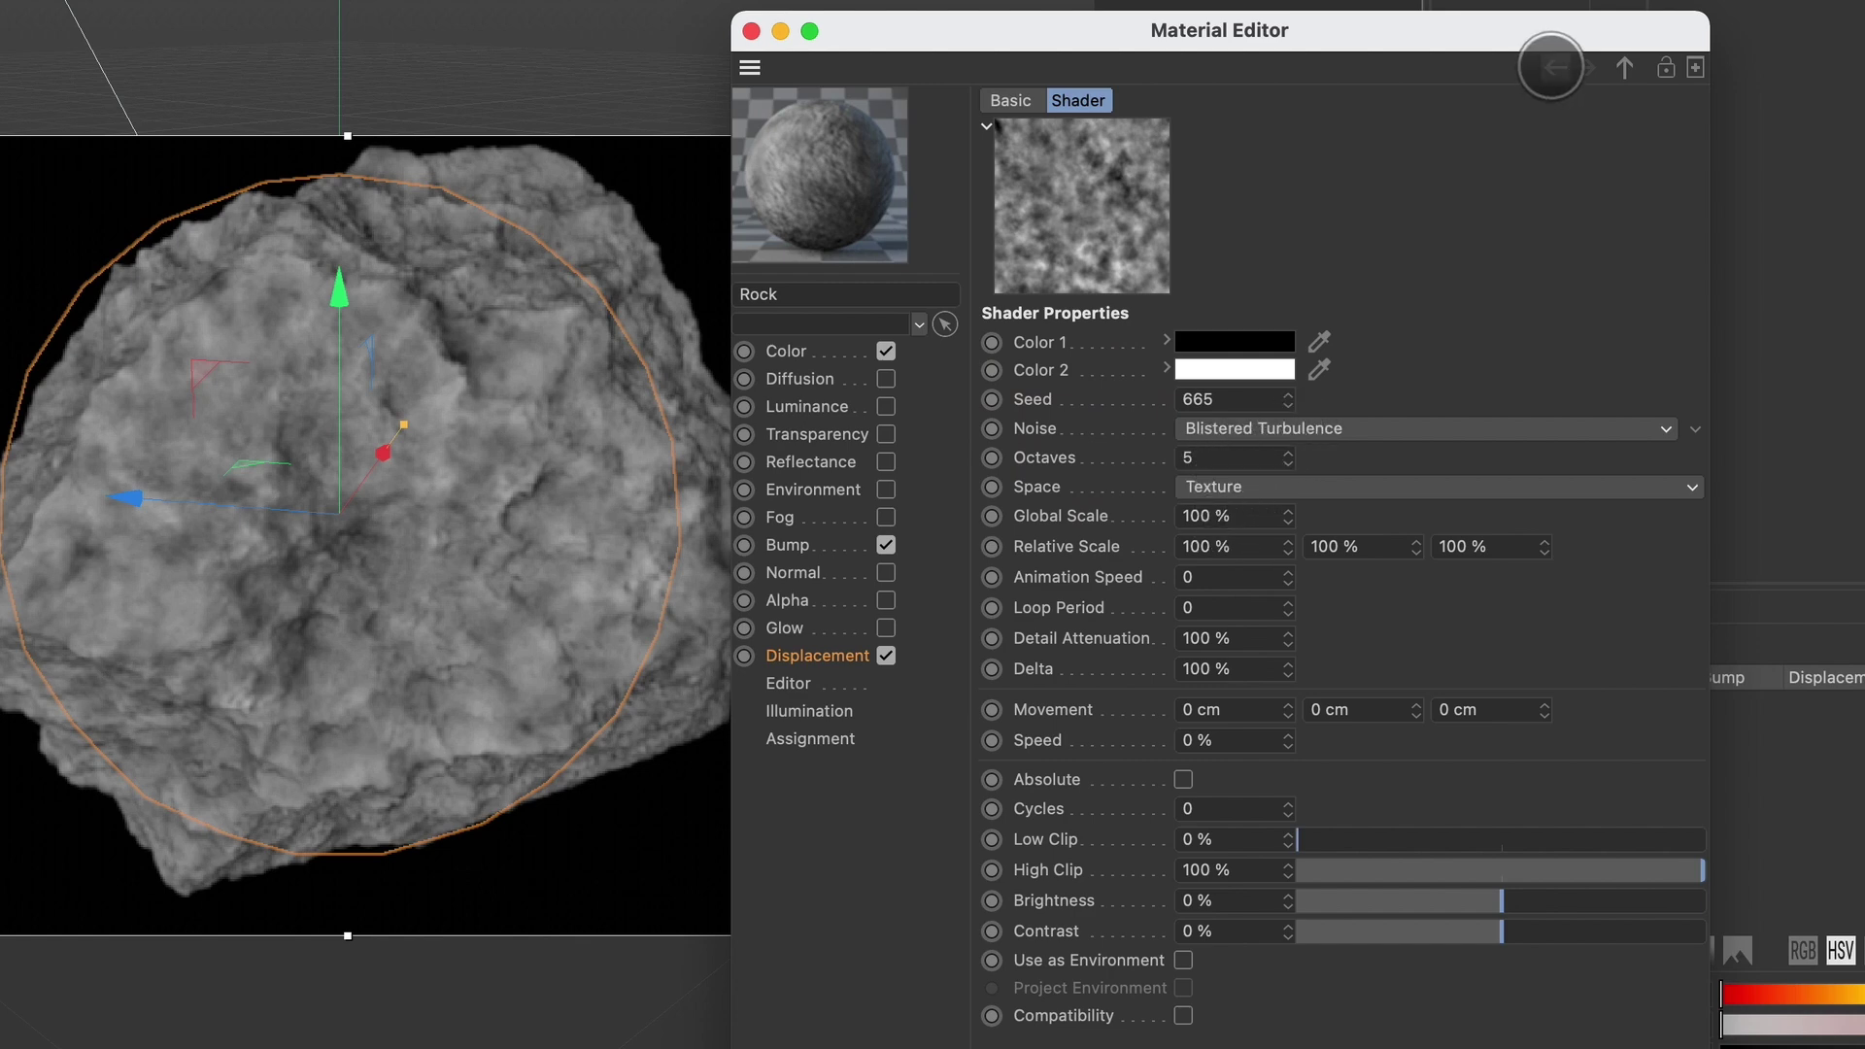
{"action": "left_click", "coordinate": [1555, 67]}
{"action": "left_click", "coordinate": [1089, 441]}
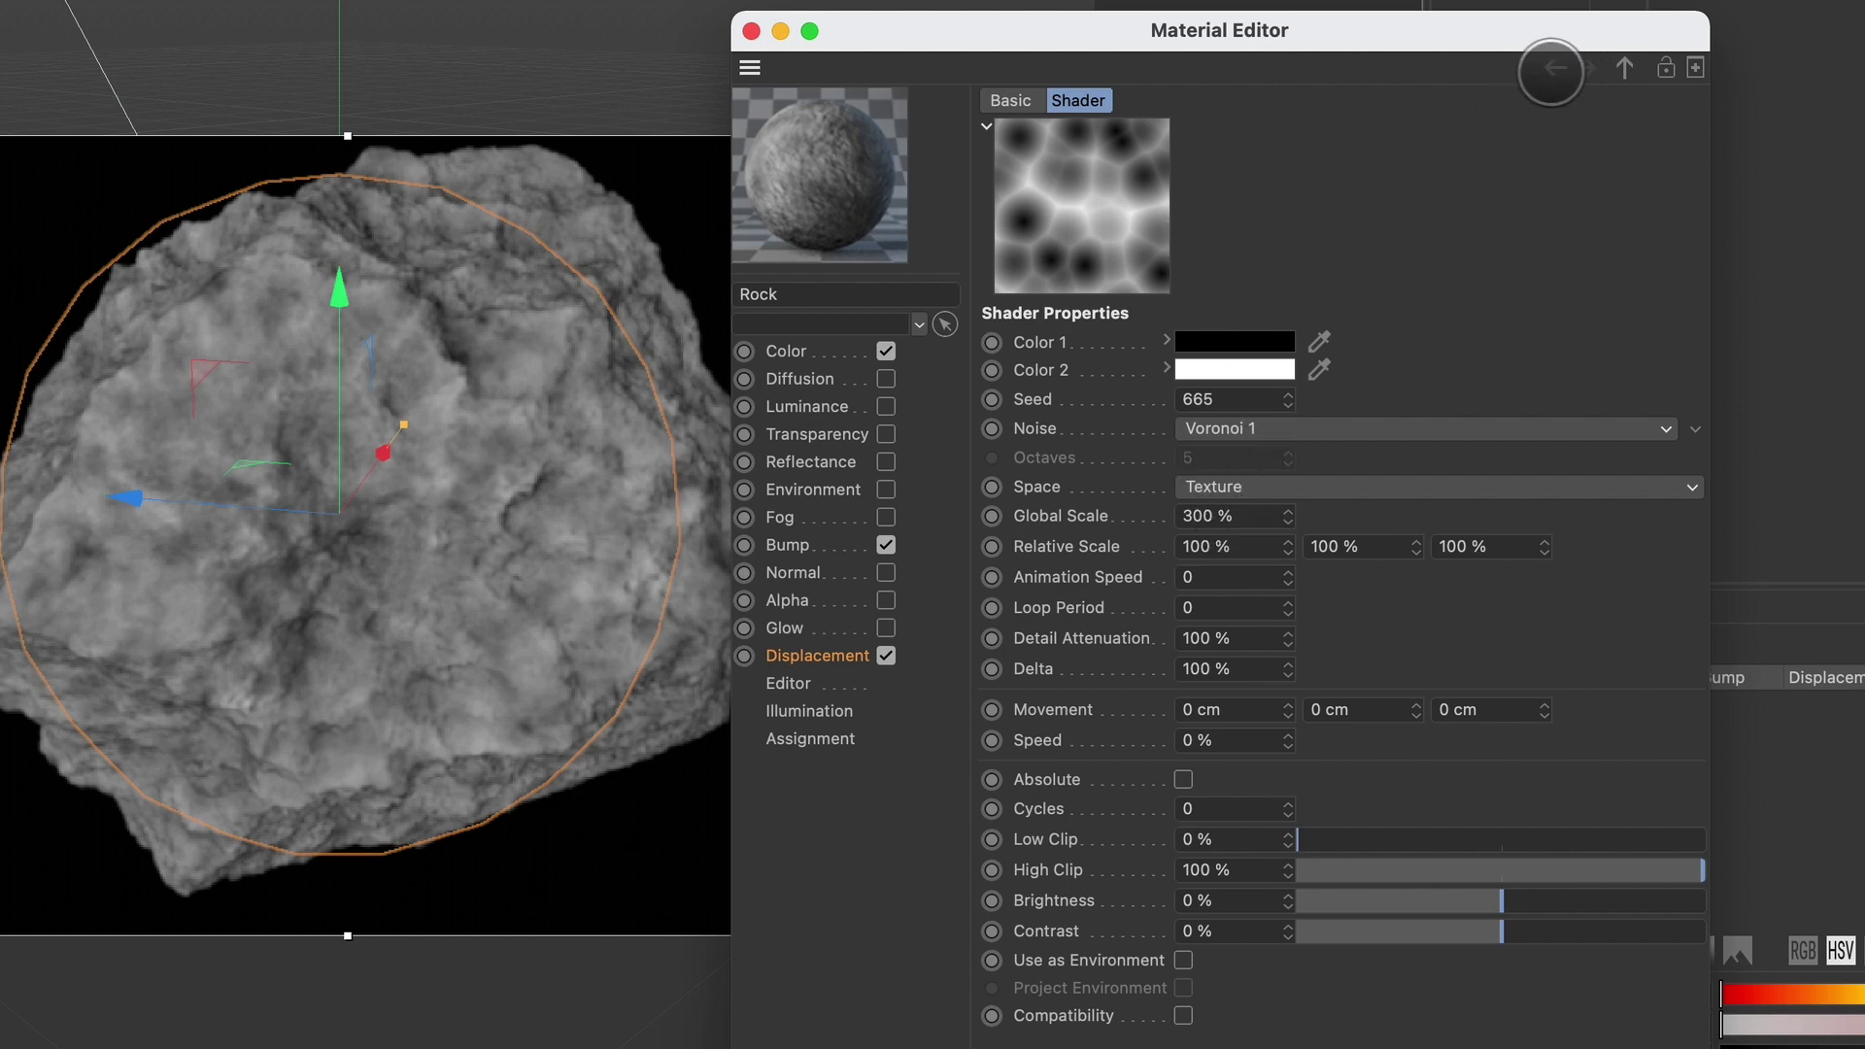
{"action": "left_click", "coordinate": [1551, 70]}
Review the third noise's 1000 % Global Scale and seed, then the 10 % and 20 % layer opacities
{"action": "left_click", "coordinate": [1089, 479]}
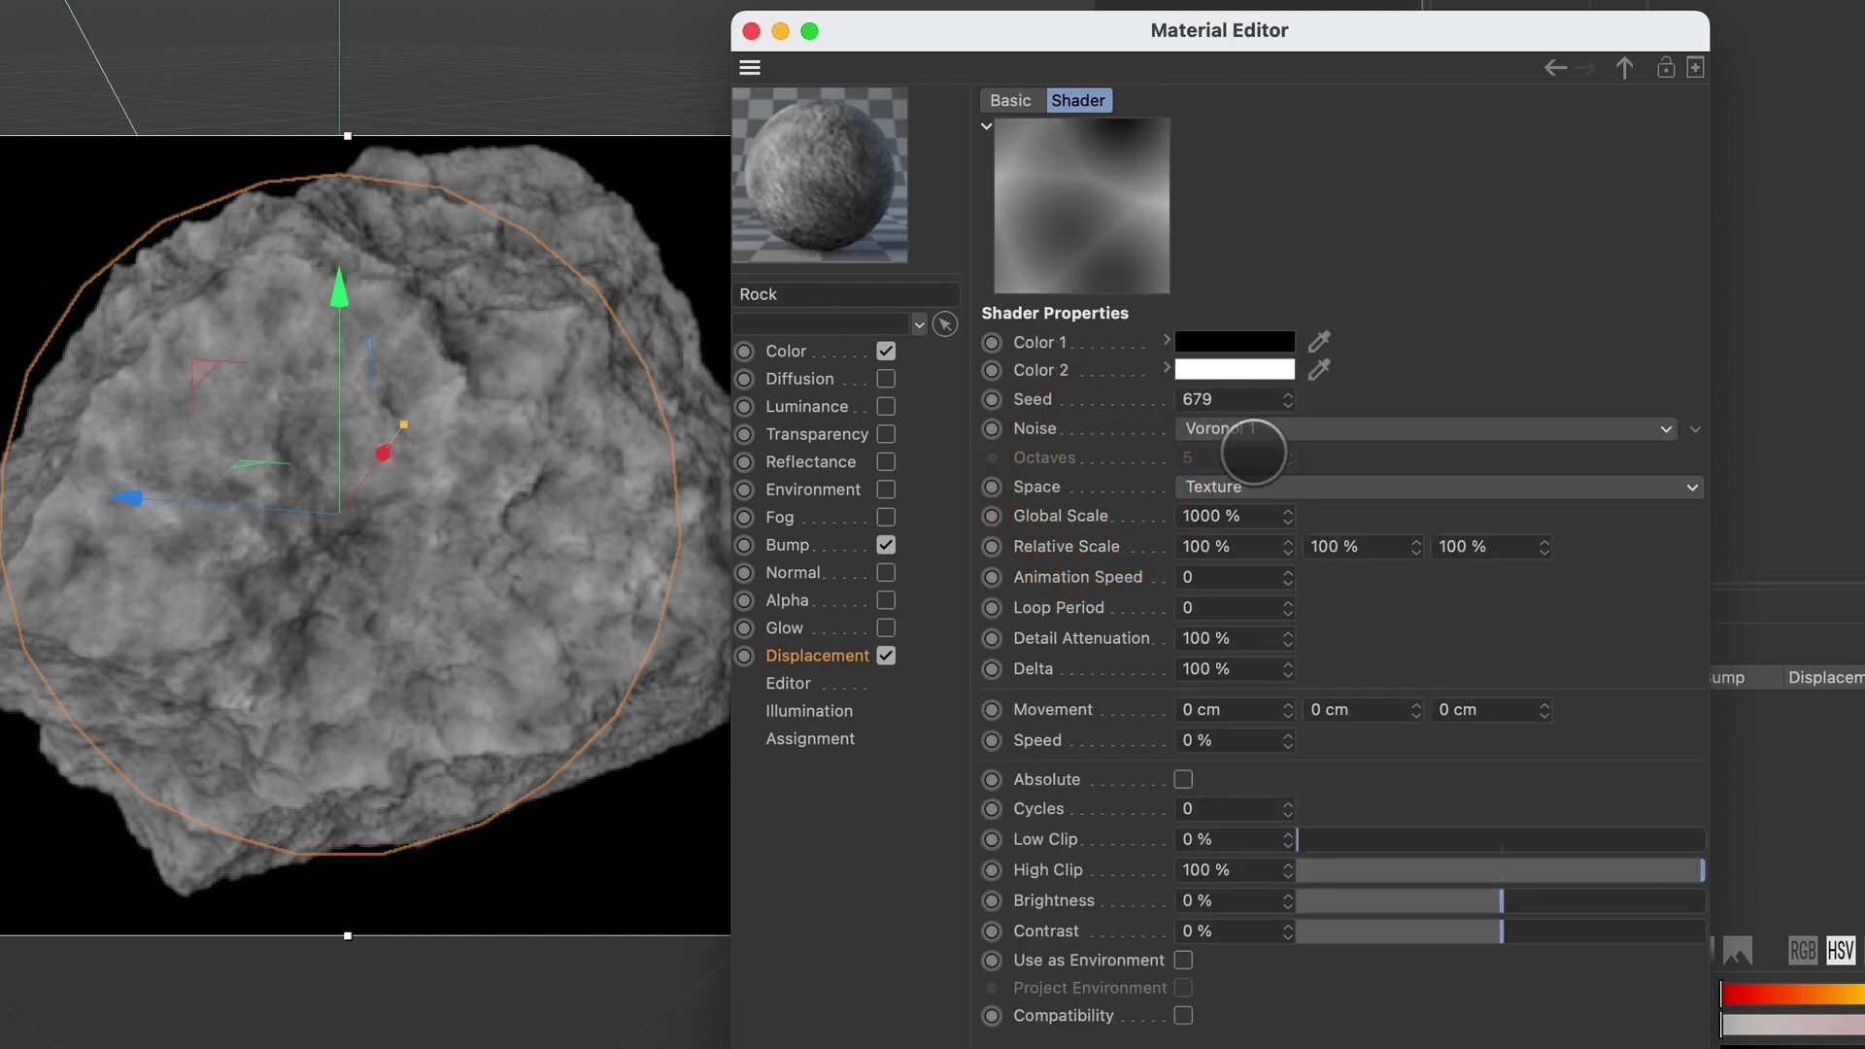
{"action": "left_click", "coordinate": [1245, 513]}
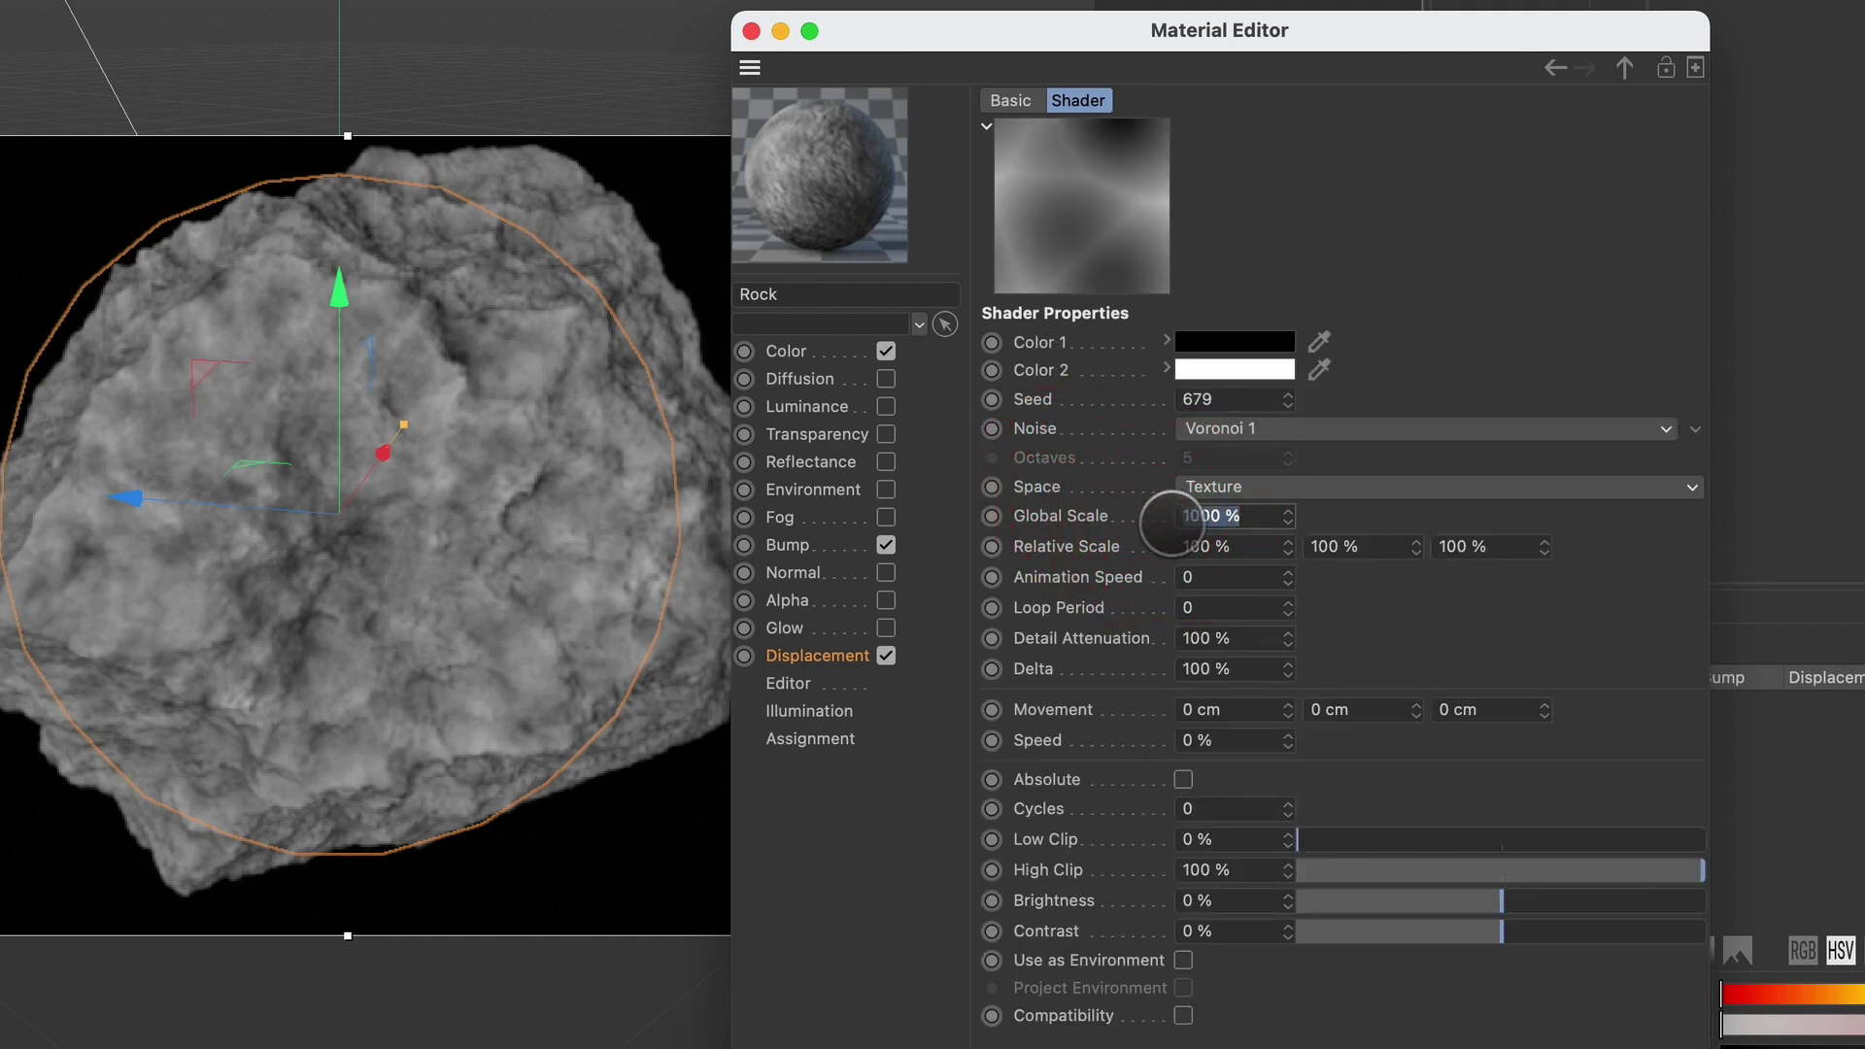
{"action": "left_click", "coordinate": [1229, 400]}
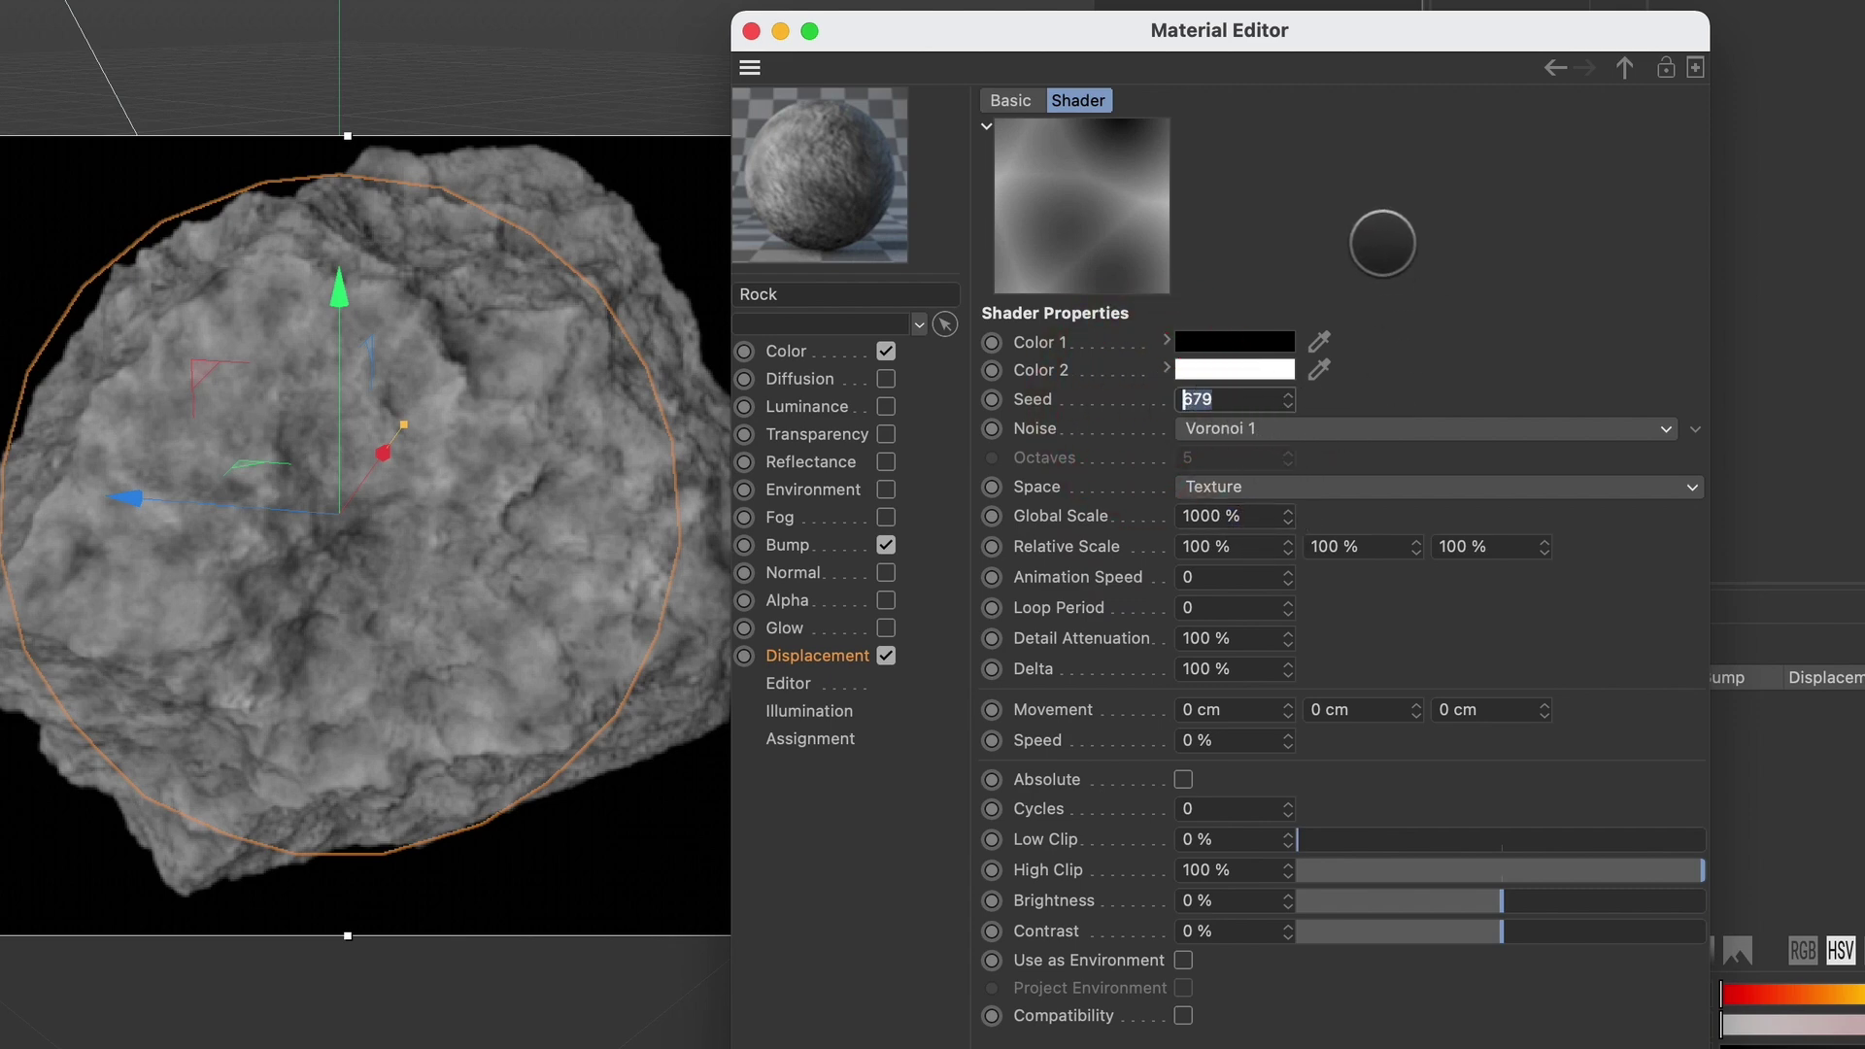
{"action": "left_click", "coordinate": [1554, 68]}
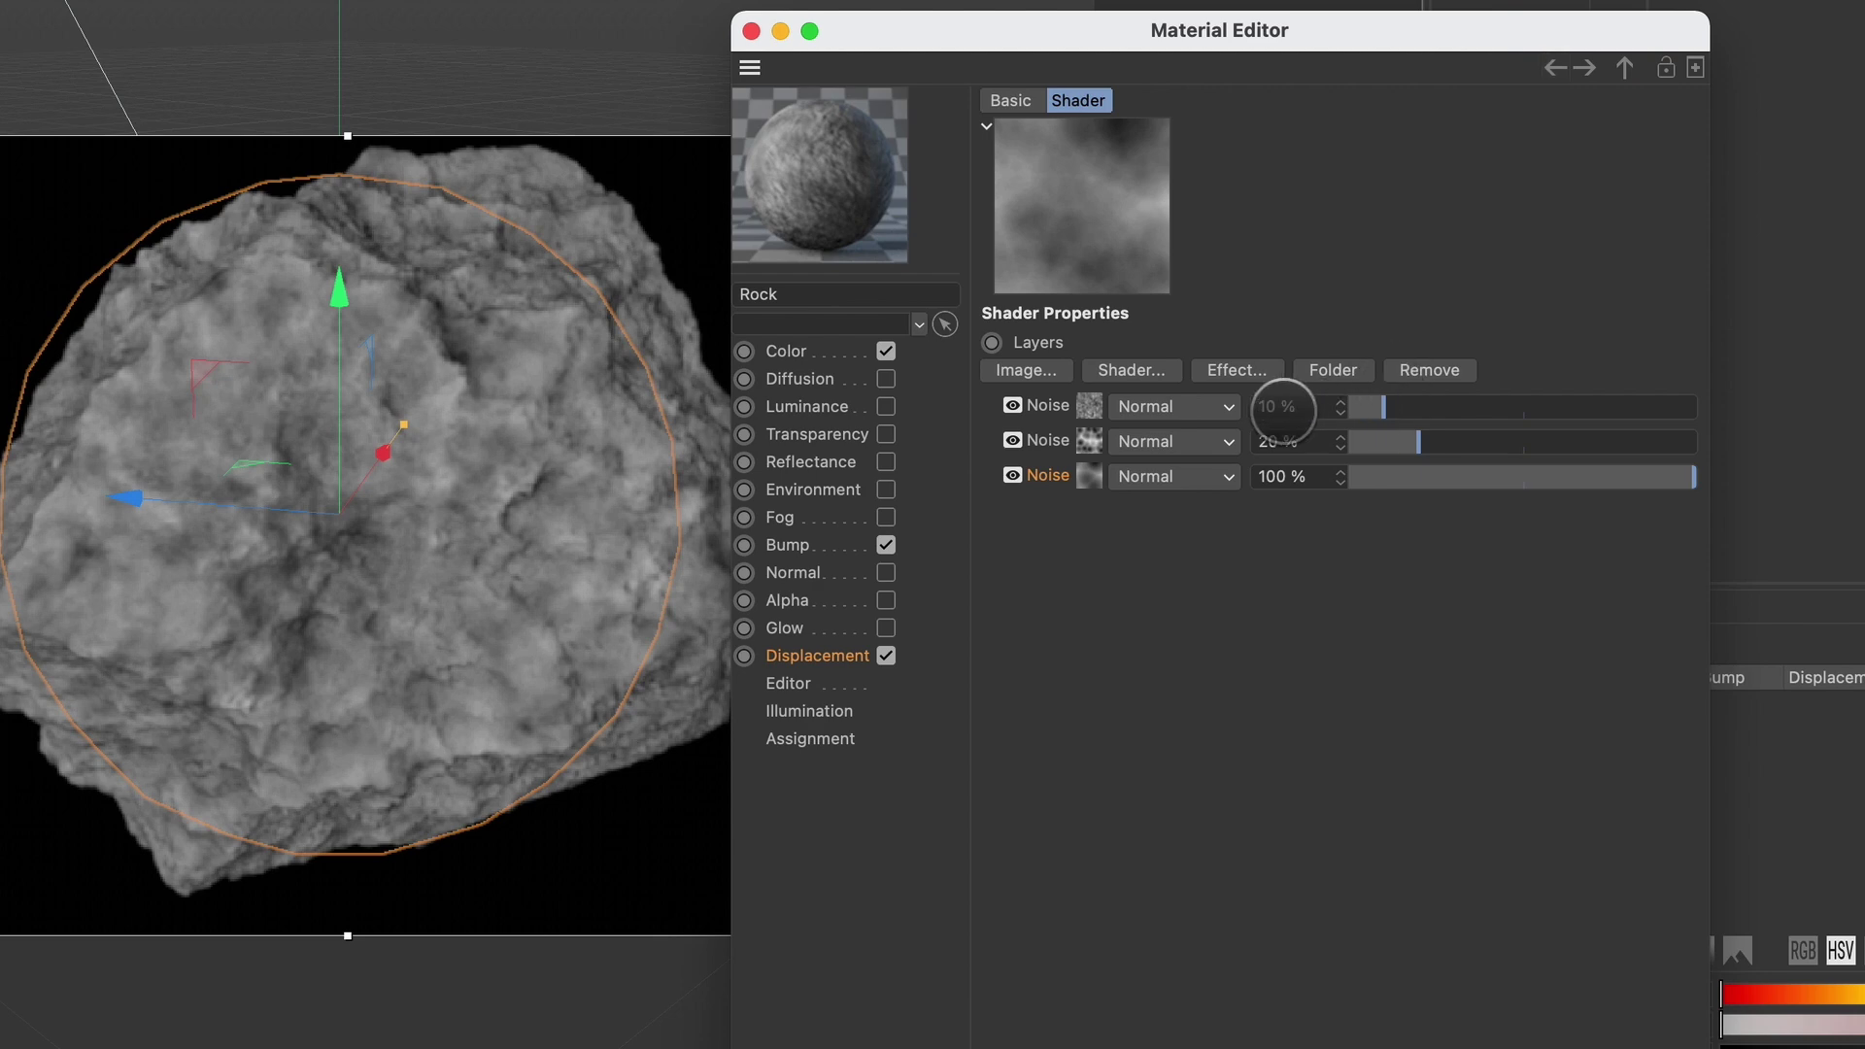
{"action": "left_click", "coordinate": [1282, 408]}
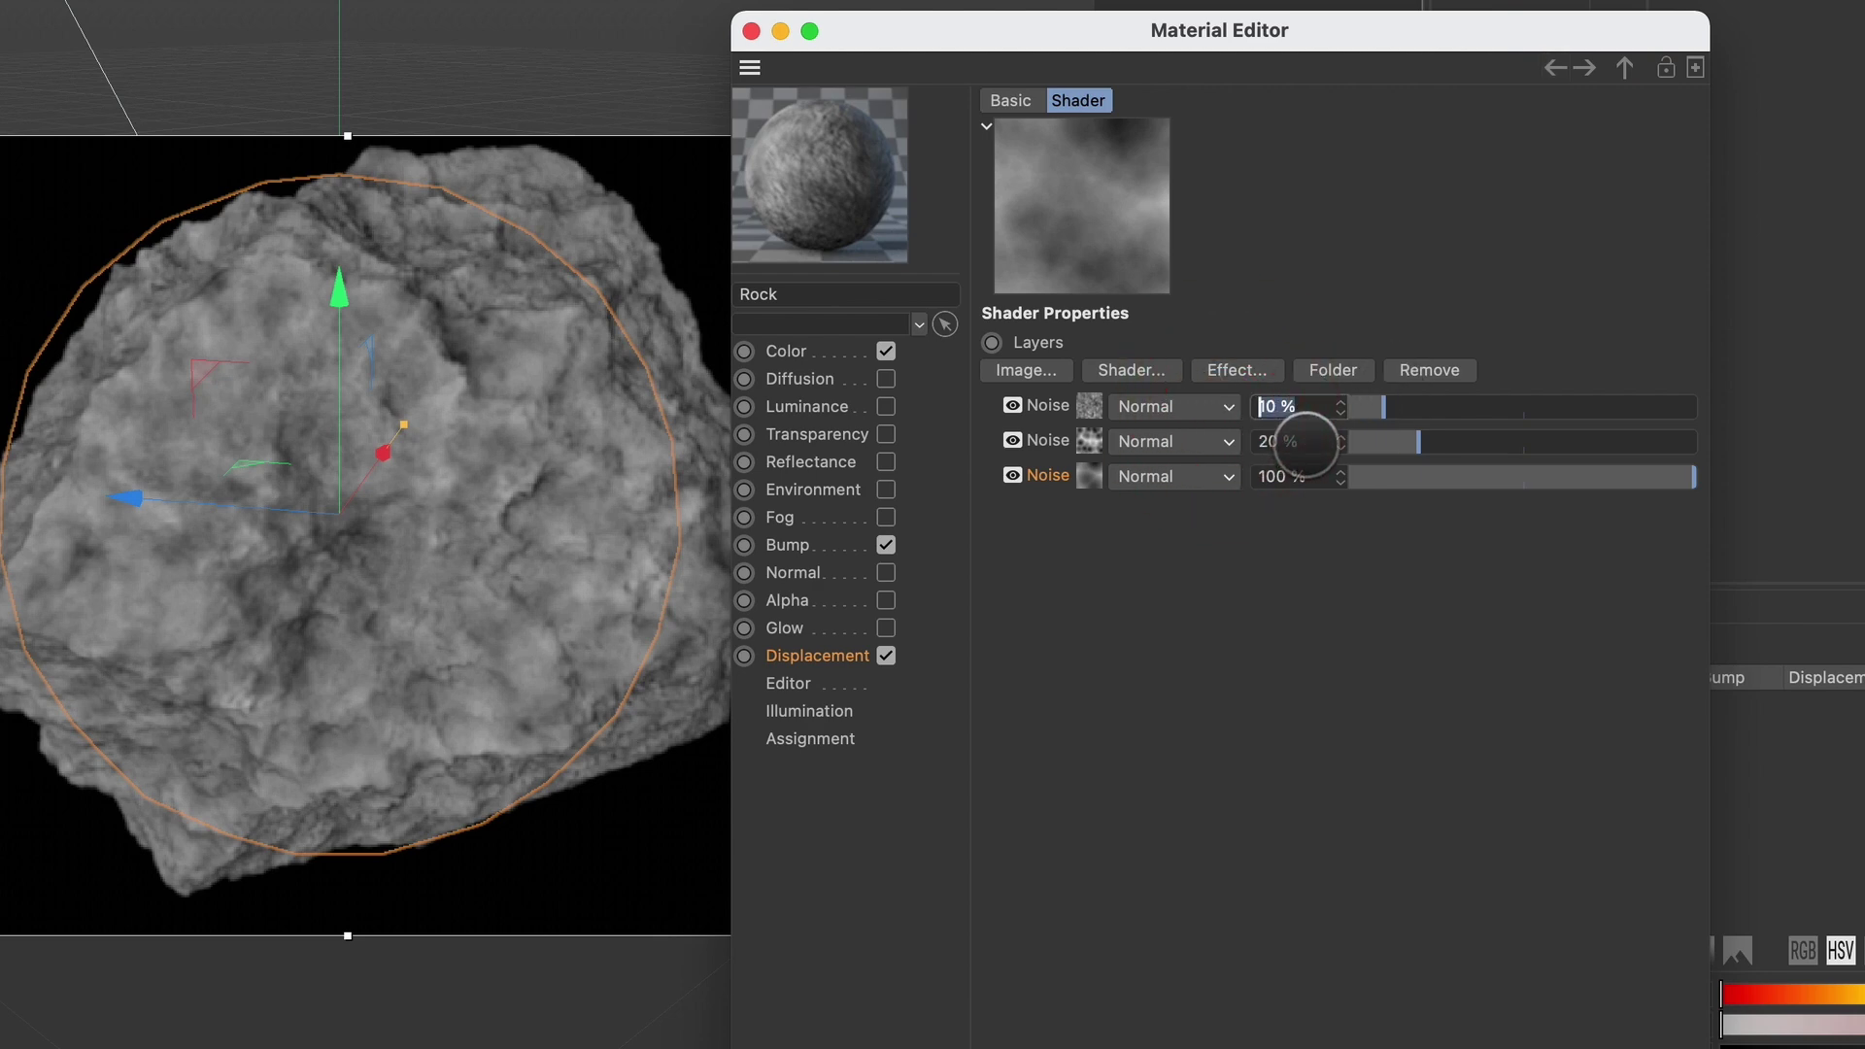
{"action": "left_click", "coordinate": [1263, 443]}
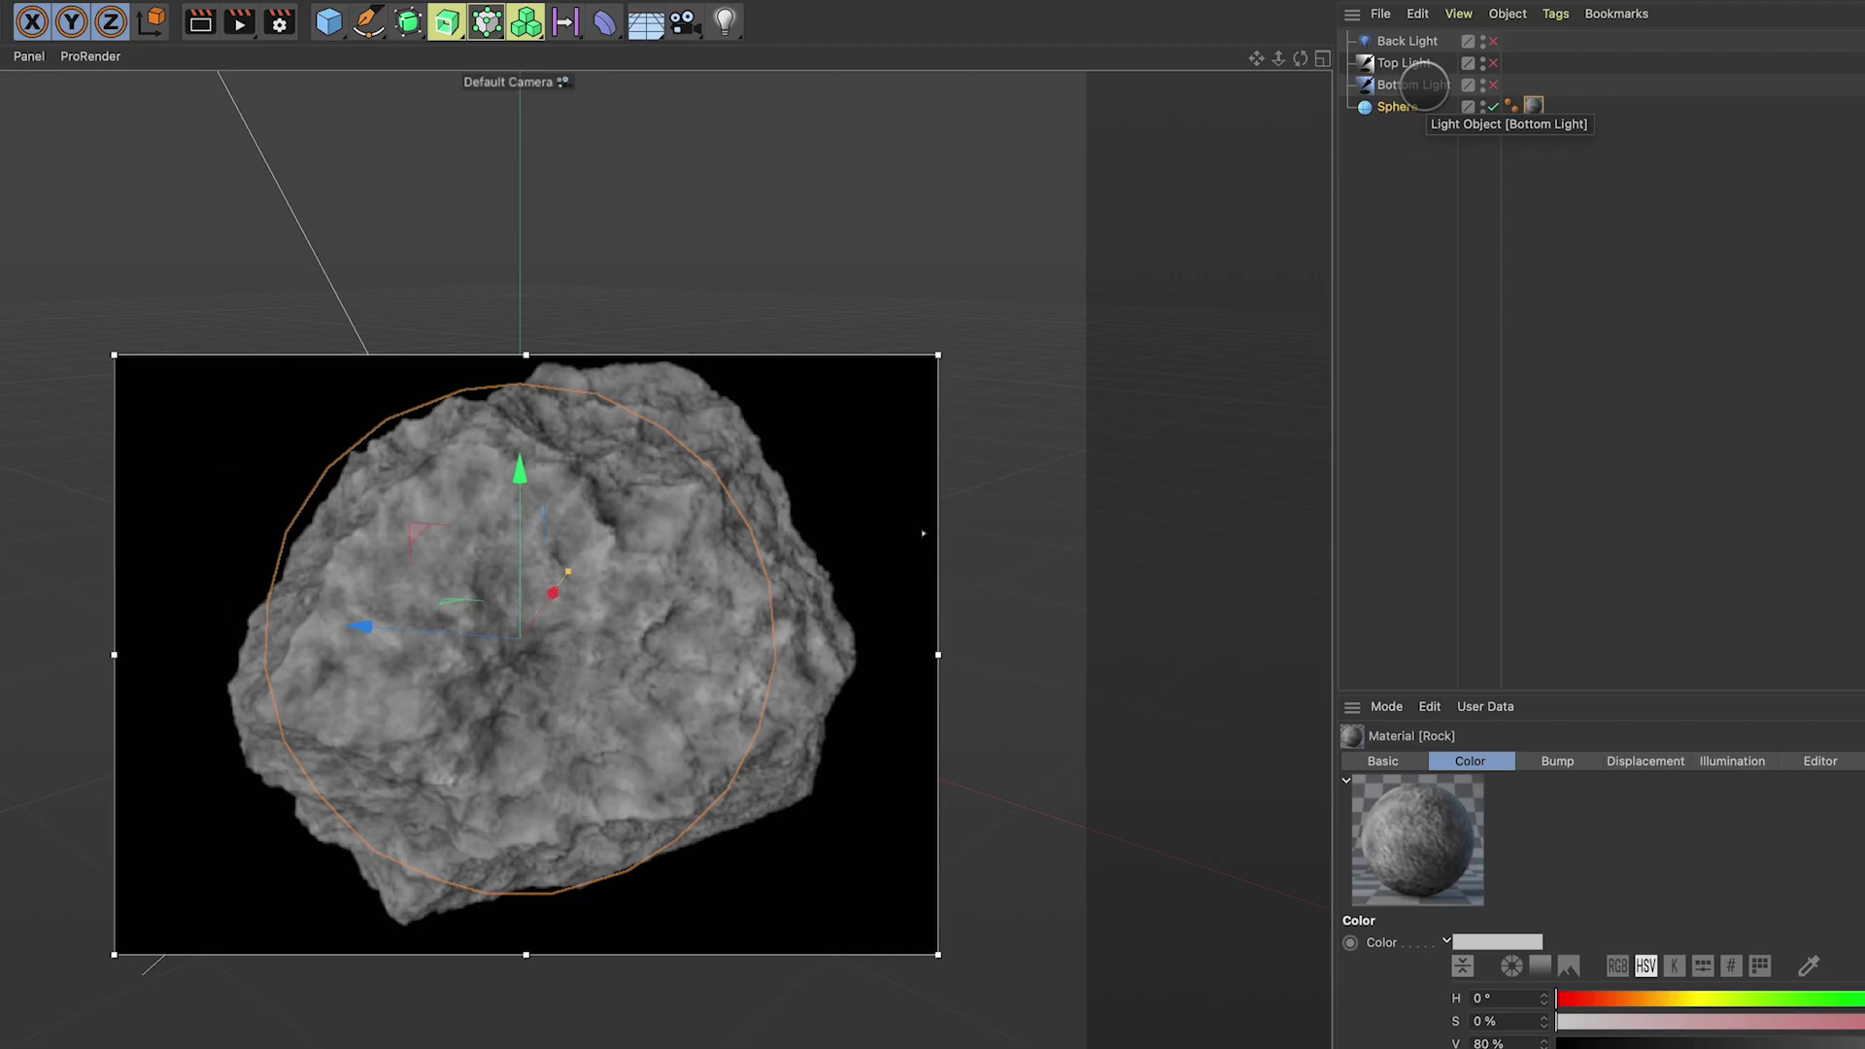
Check the Bottom Light's 150 % intensity and switch on the Top Light at 120 %
{"action": "left_click", "coordinate": [1418, 84]}
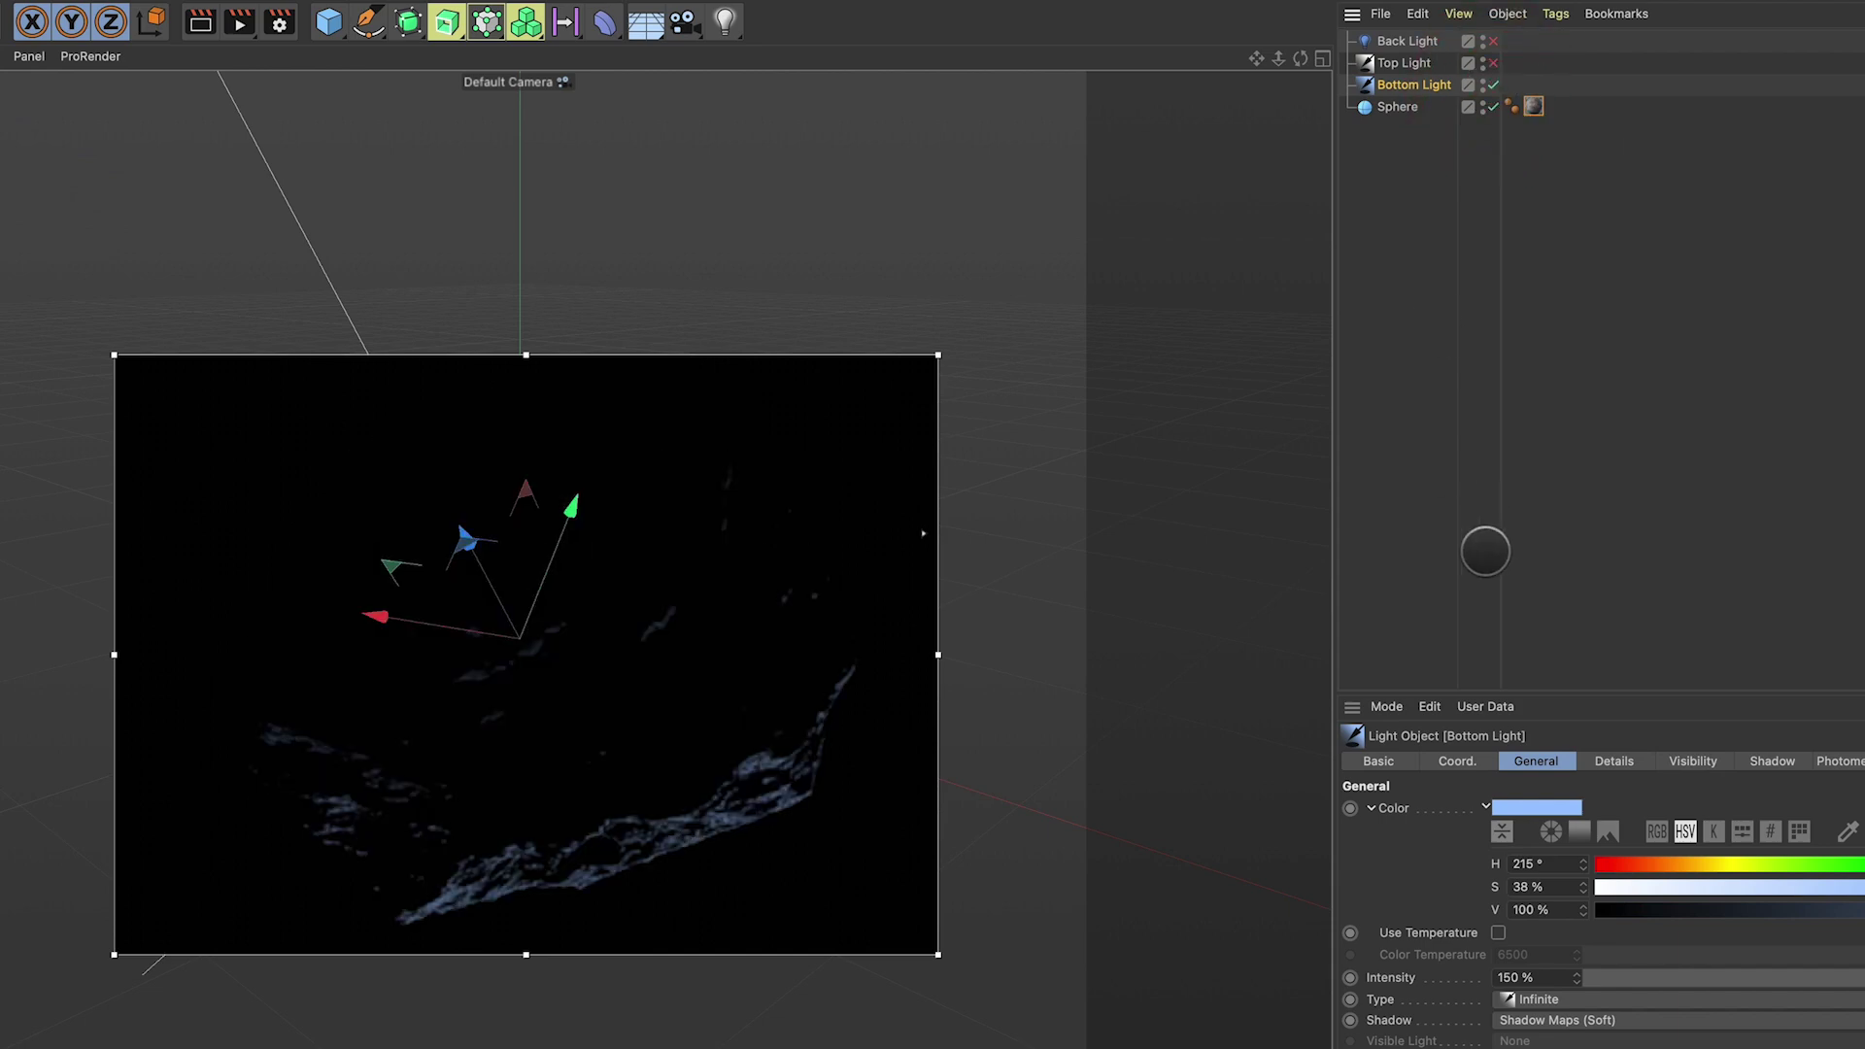
{"action": "left_click_drag", "start_coordinate": [1532, 977], "coordinate": [1464, 977]}
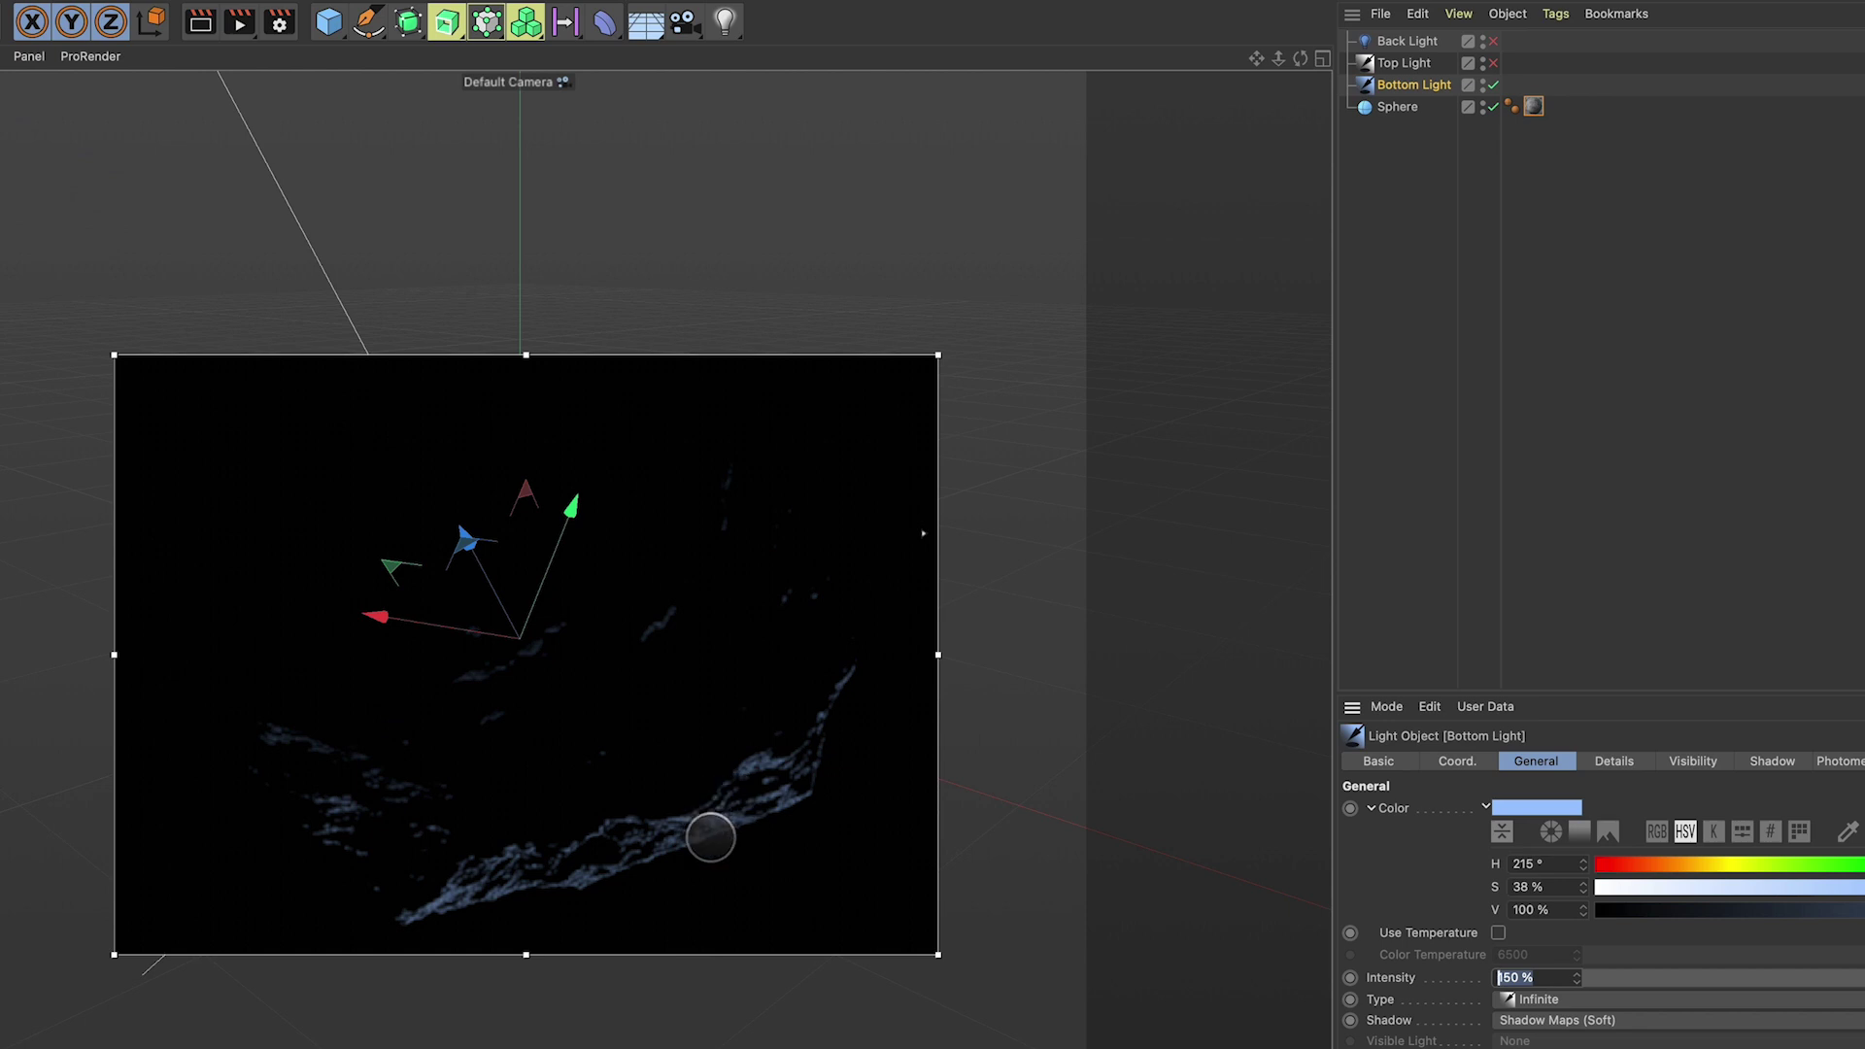
{"action": "left_click", "coordinate": [1493, 62]}
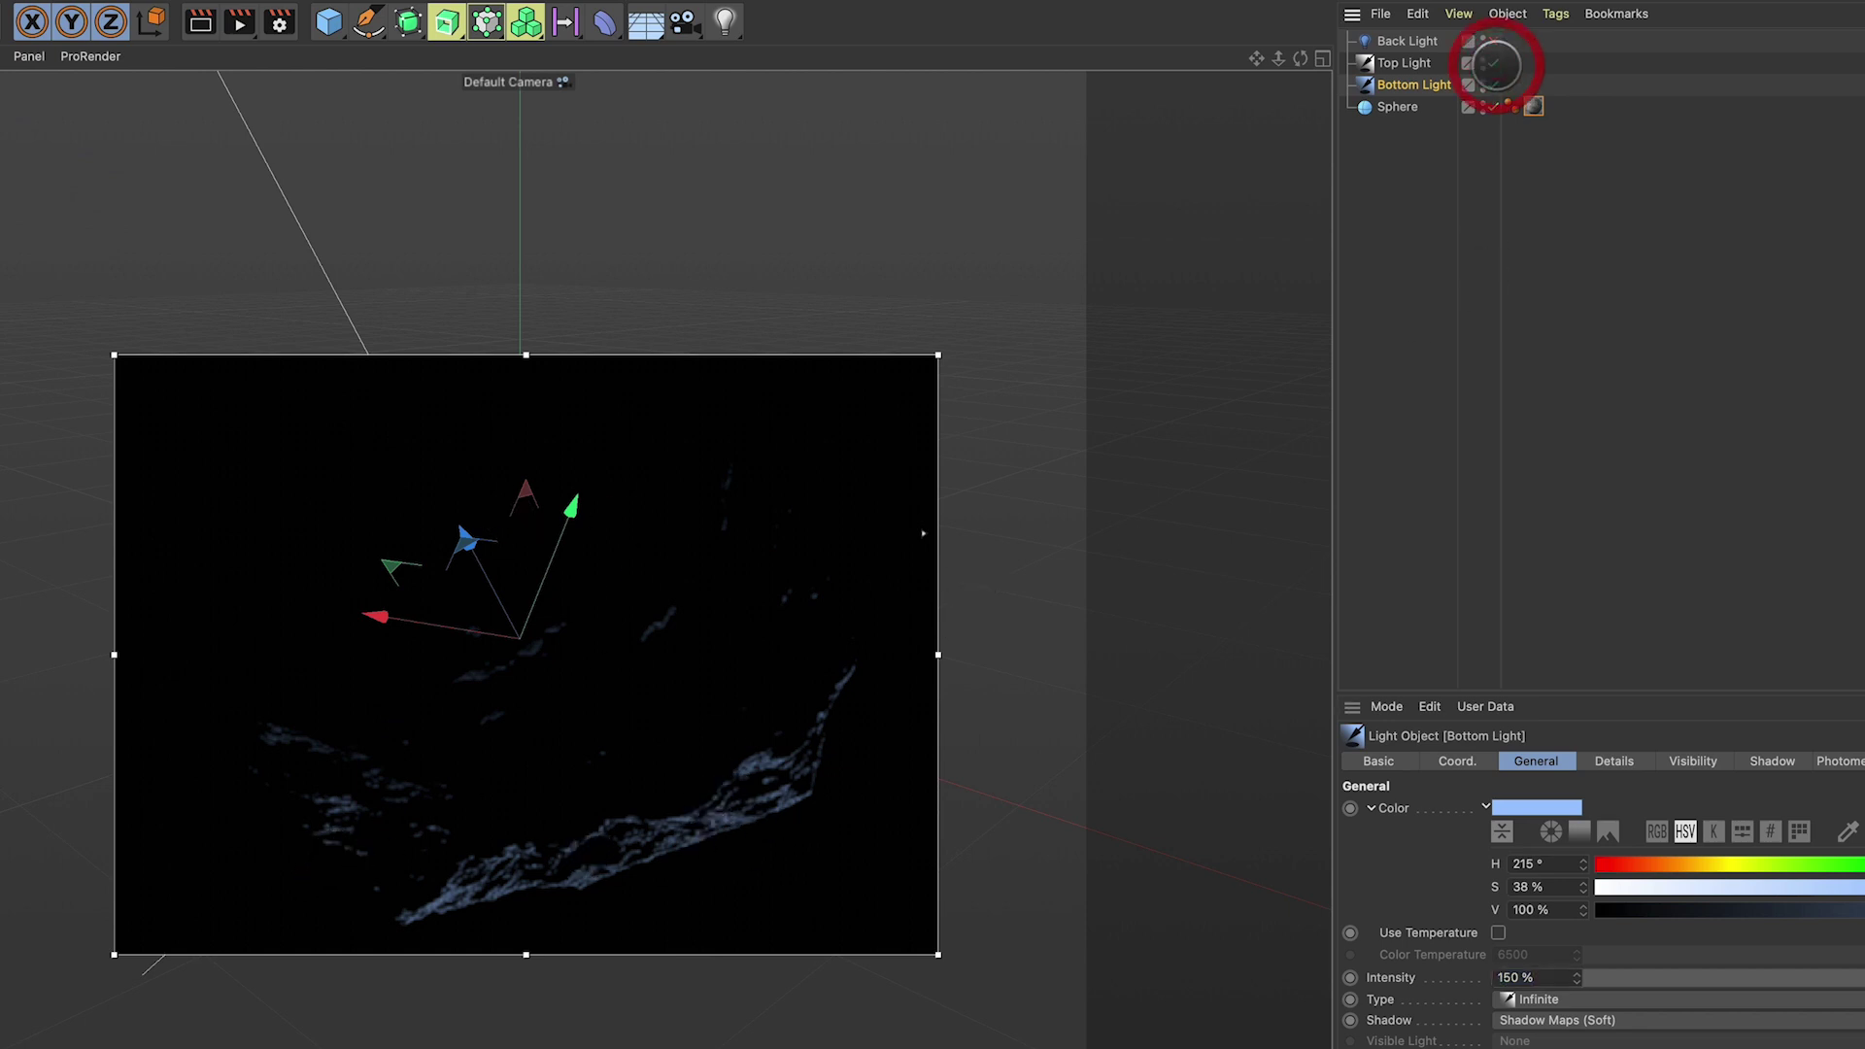
{"action": "left_click", "coordinate": [1408, 64]}
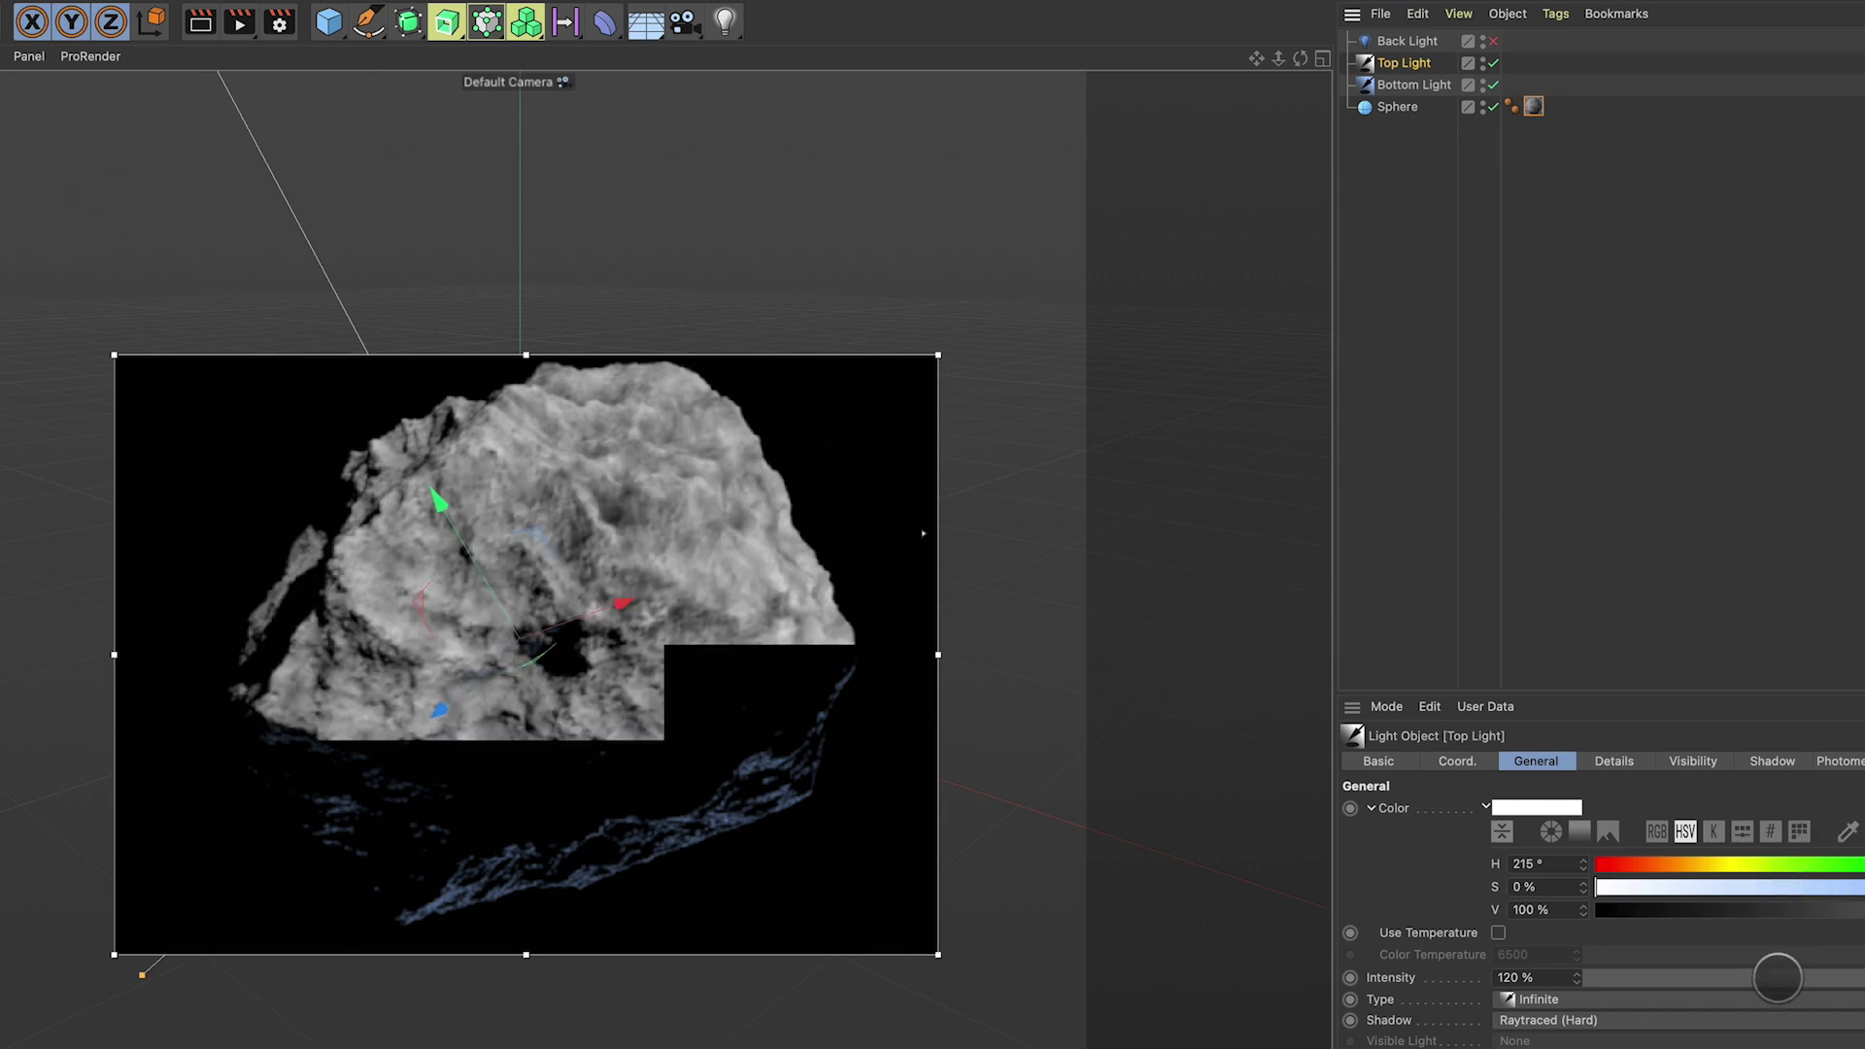
{"action": "left_click", "coordinate": [1520, 977]}
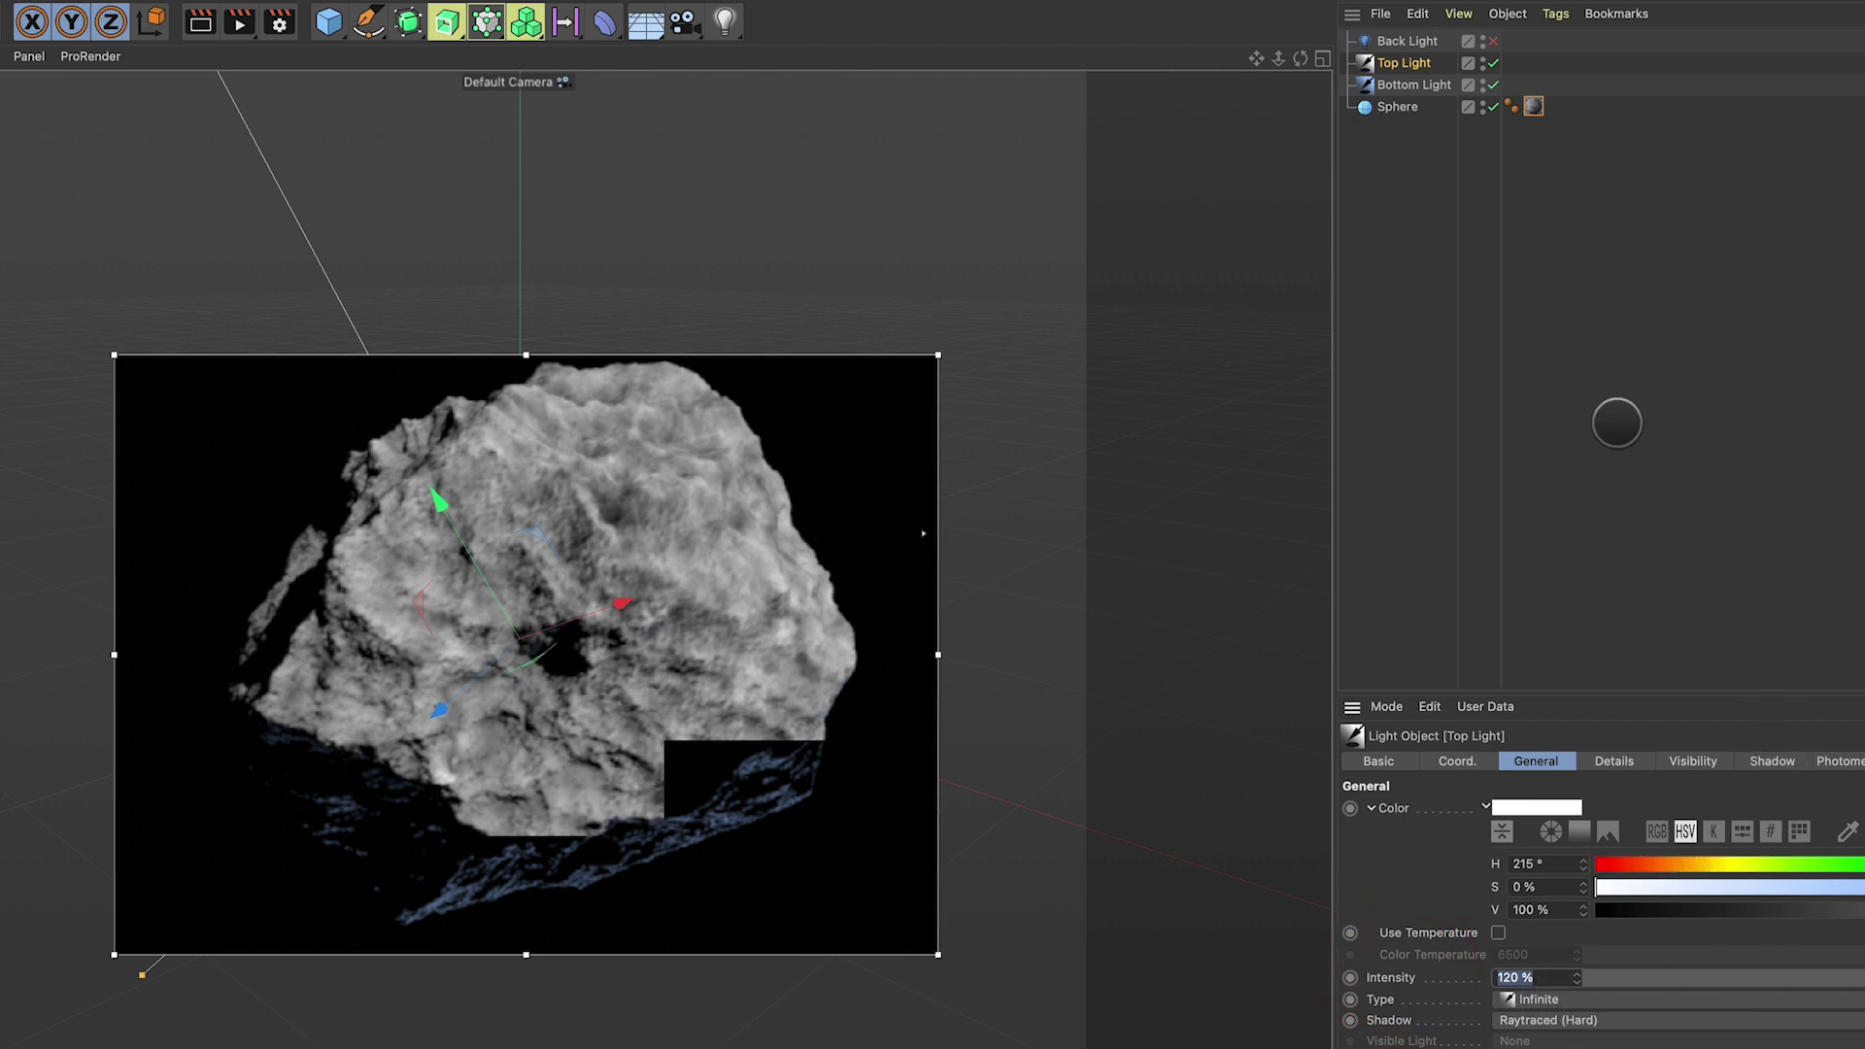
Switch on the pale blue Back Light at 30 % intensity
{"action": "left_click", "coordinate": [1411, 43]}
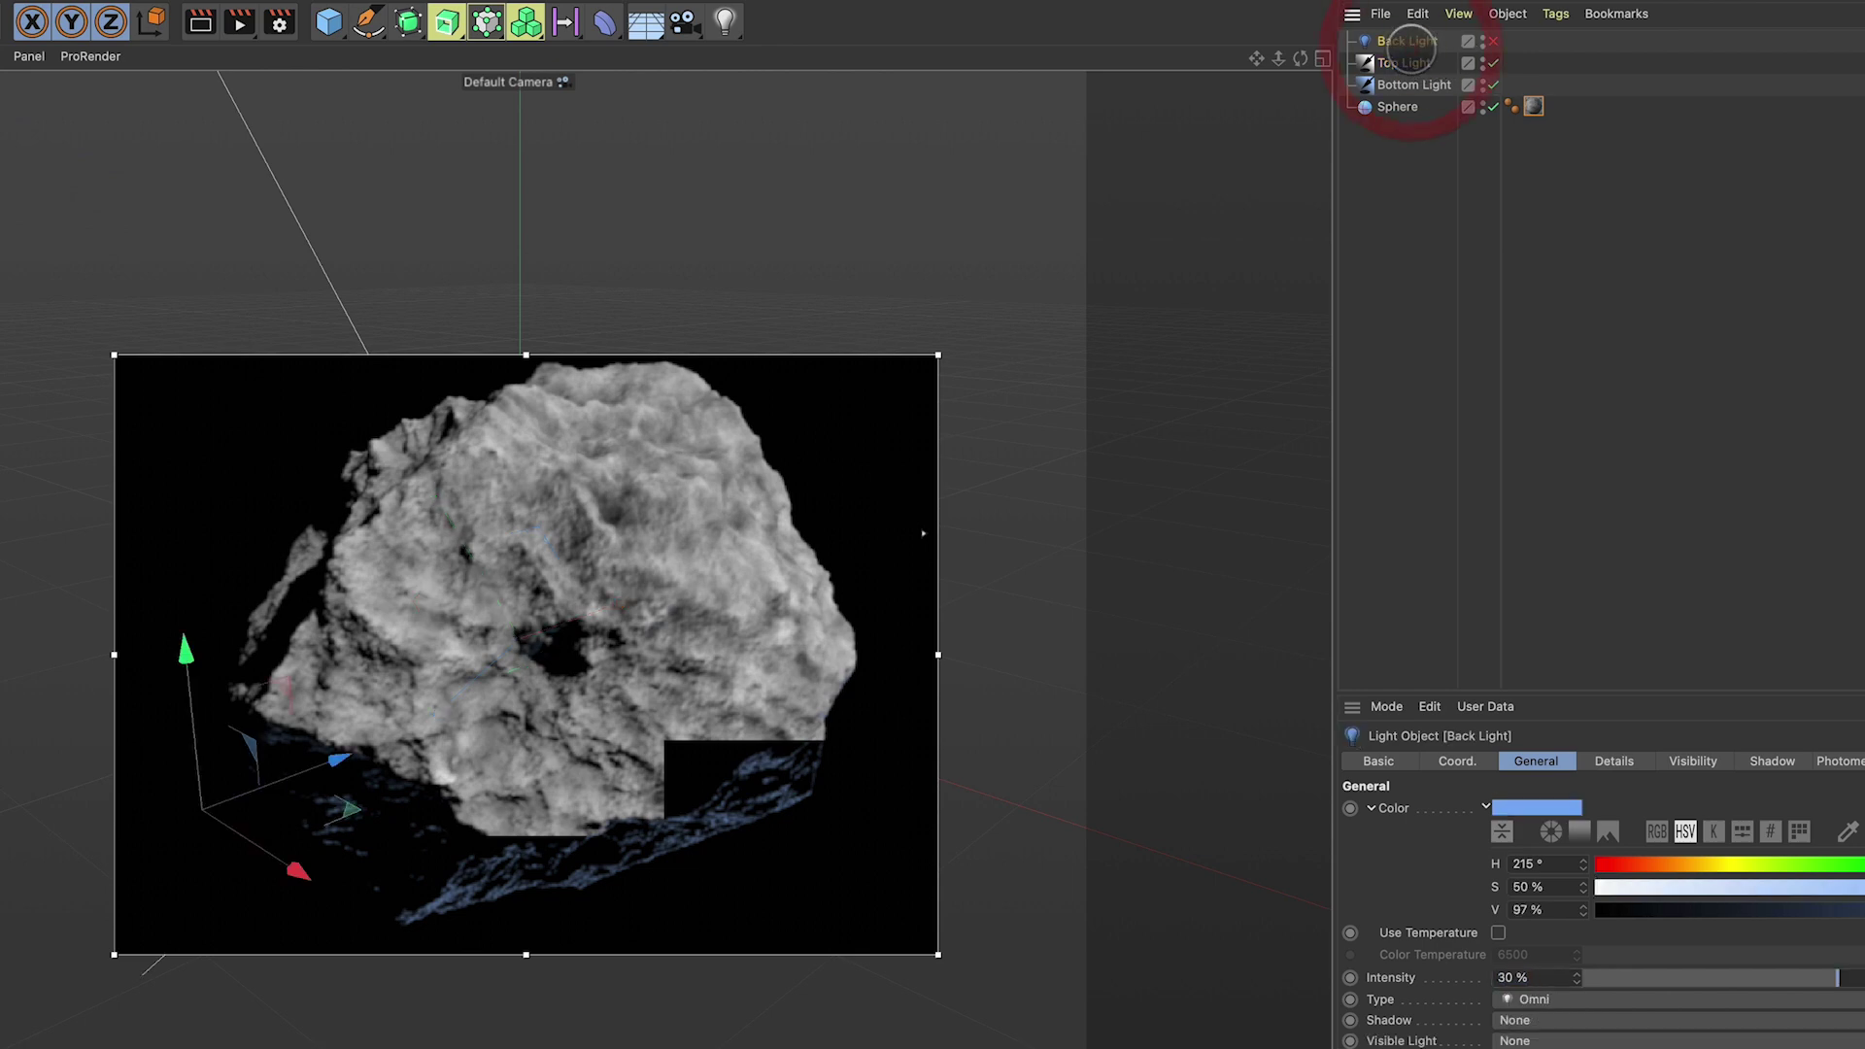
{"action": "left_click", "coordinate": [1489, 41]}
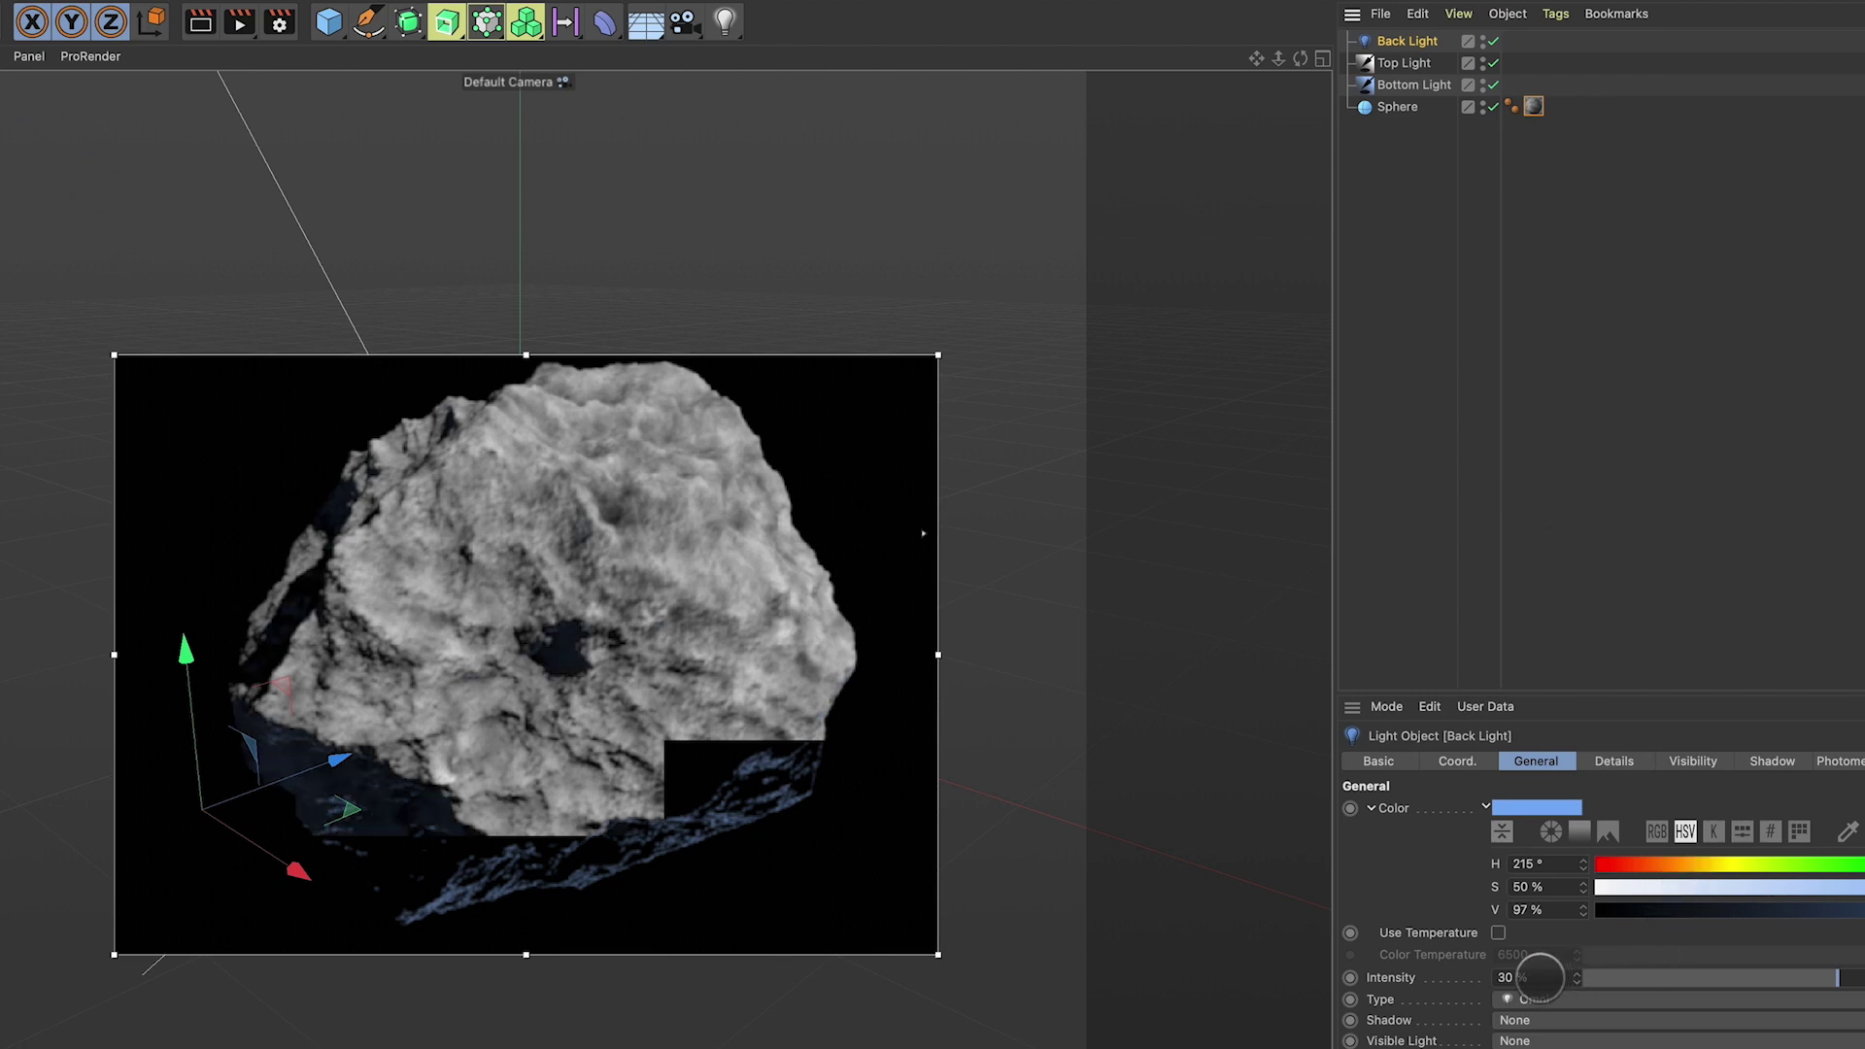
{"action": "mouse_move", "coordinate": [1530, 978]}
{"action": "left_mouse_down"}
{"action": "mouse_move", "coordinate": [1453, 974]}
{"action": "mouse_move", "coordinate": [1494, 975]}
{"action": "left_mouse_up"}
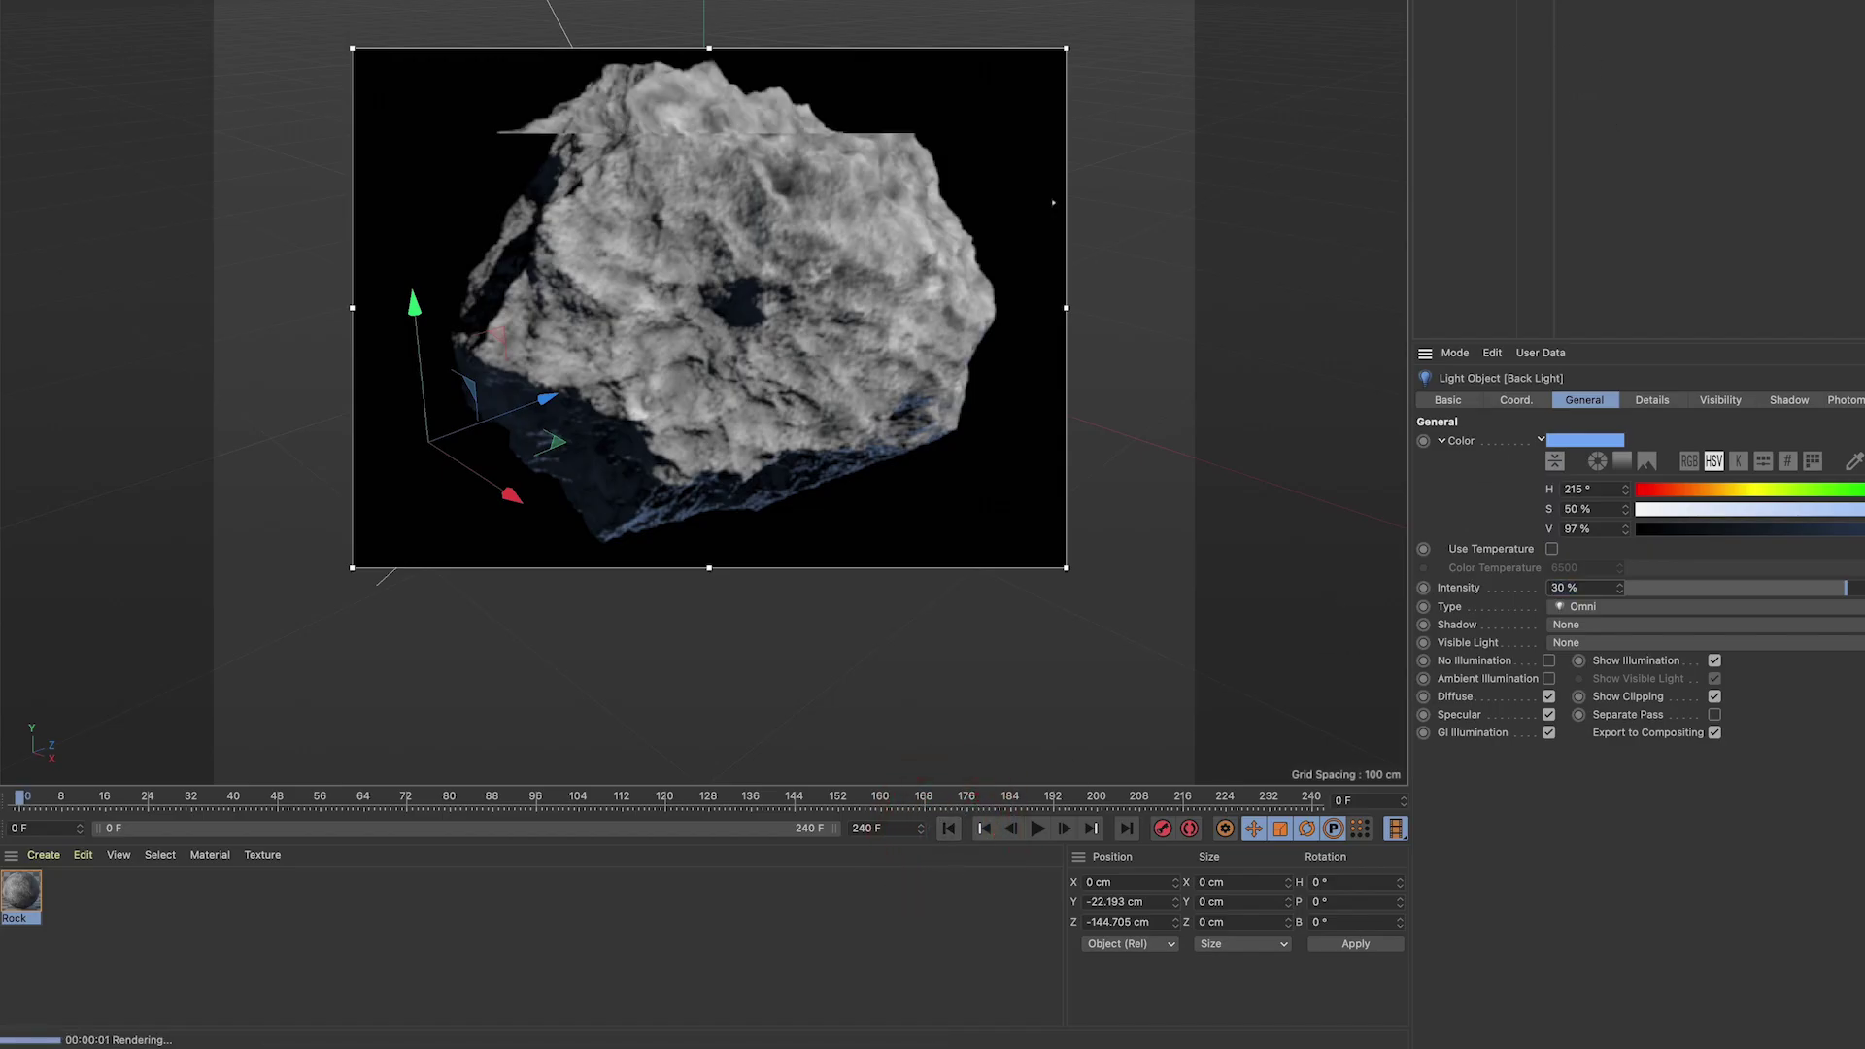
Confirm the rock reaches 180° heading at frame 240 and play back its spin
{"action": "left_click", "coordinate": [738, 311]}
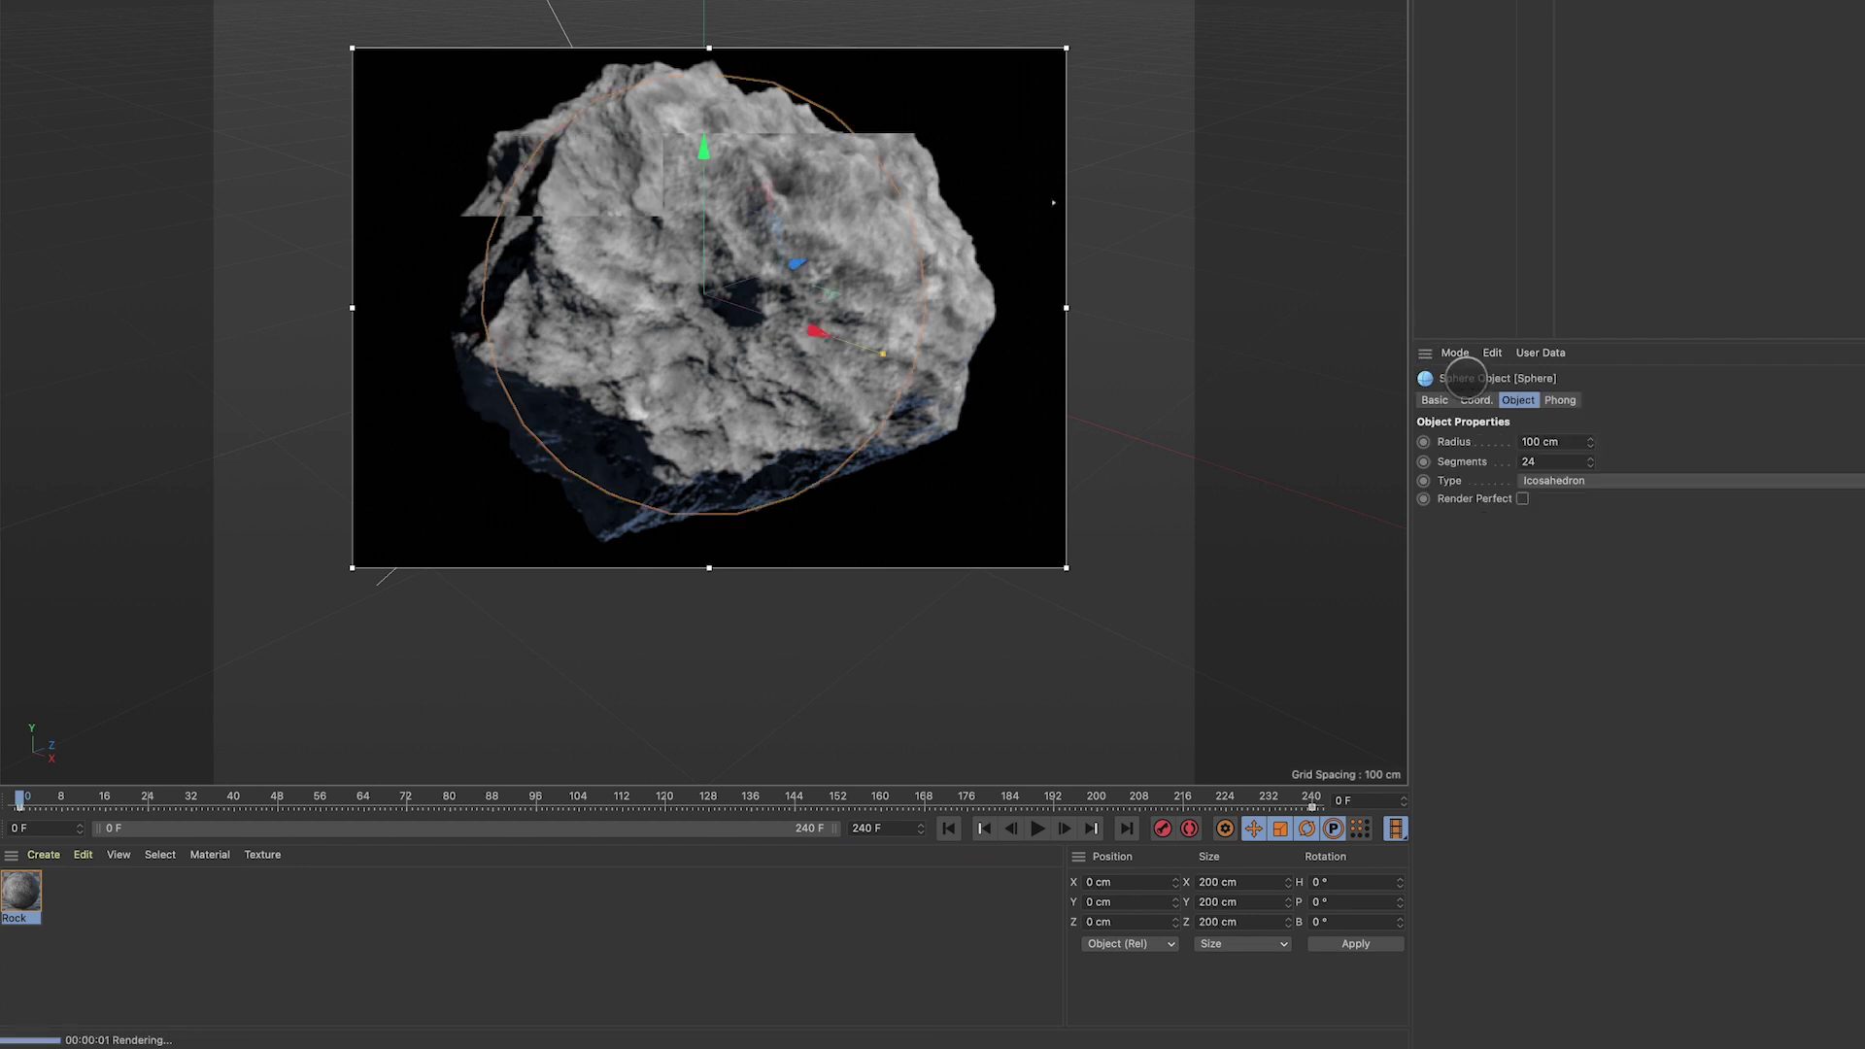
{"action": "left_click", "coordinate": [1476, 400]}
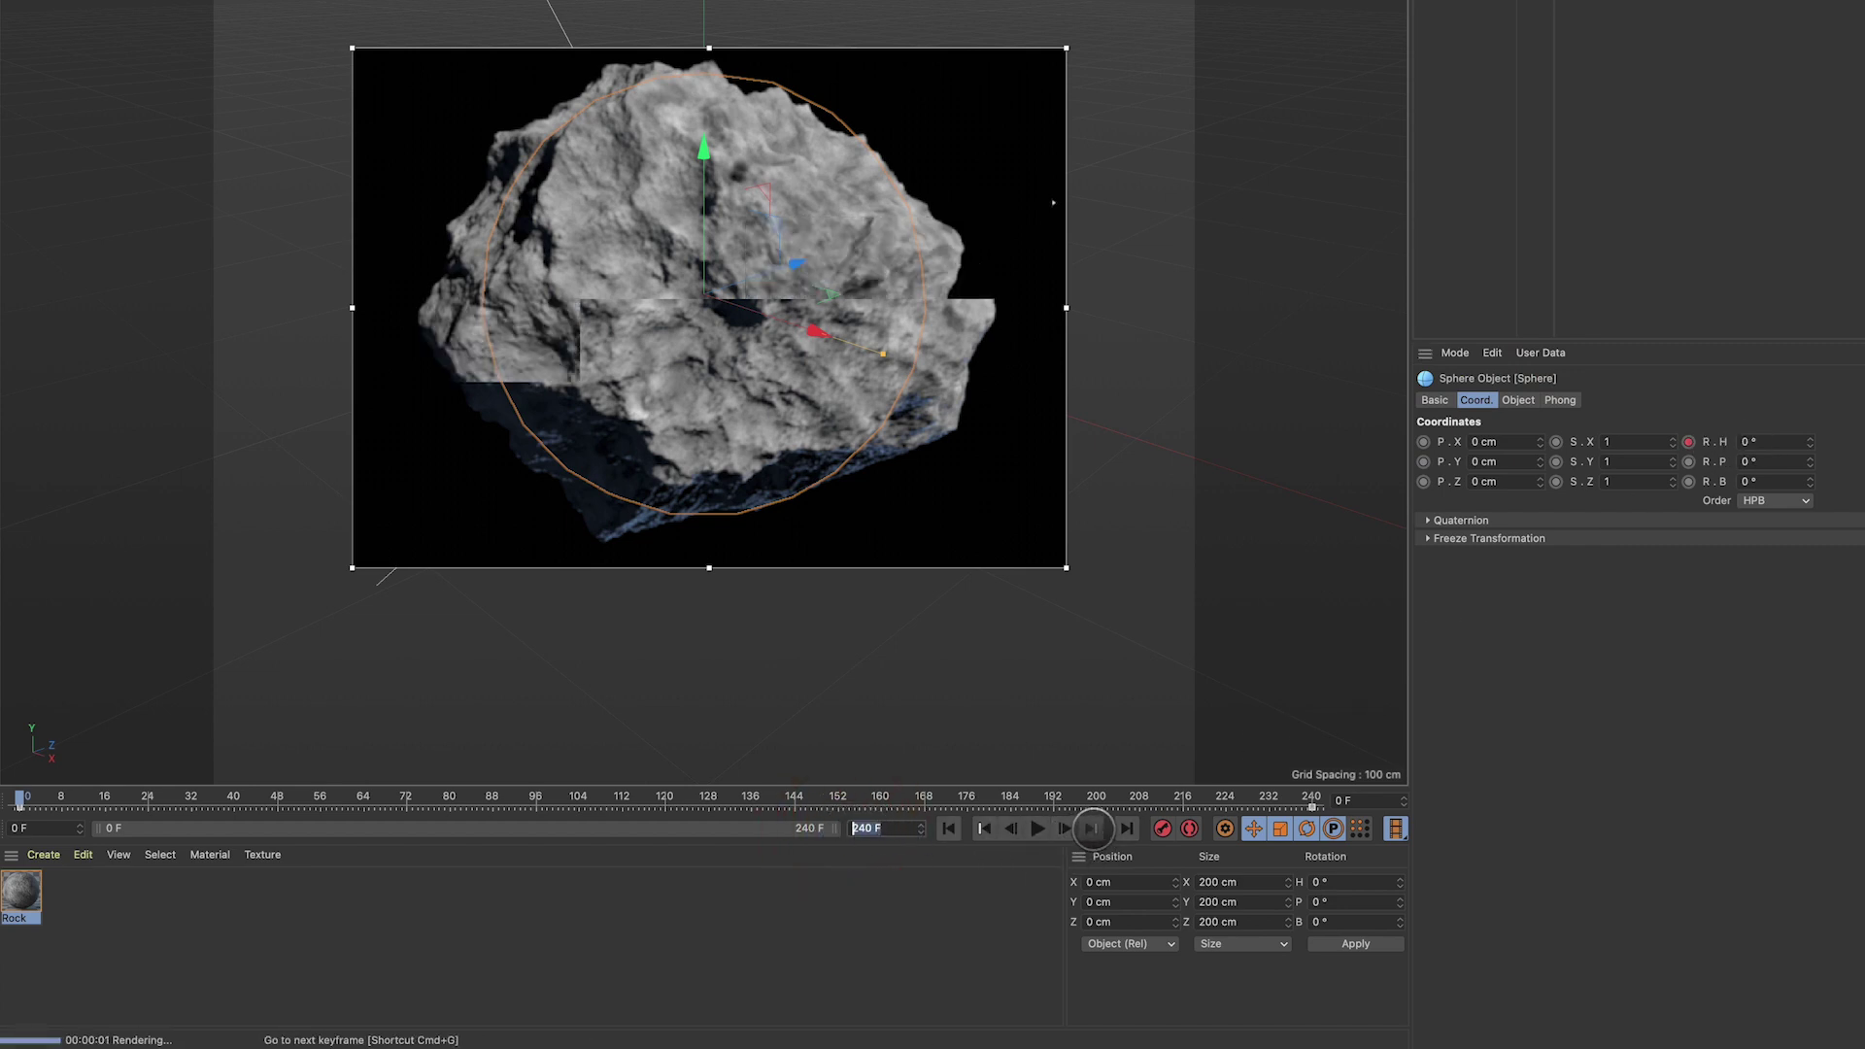
{"action": "left_click", "coordinate": [1092, 828]}
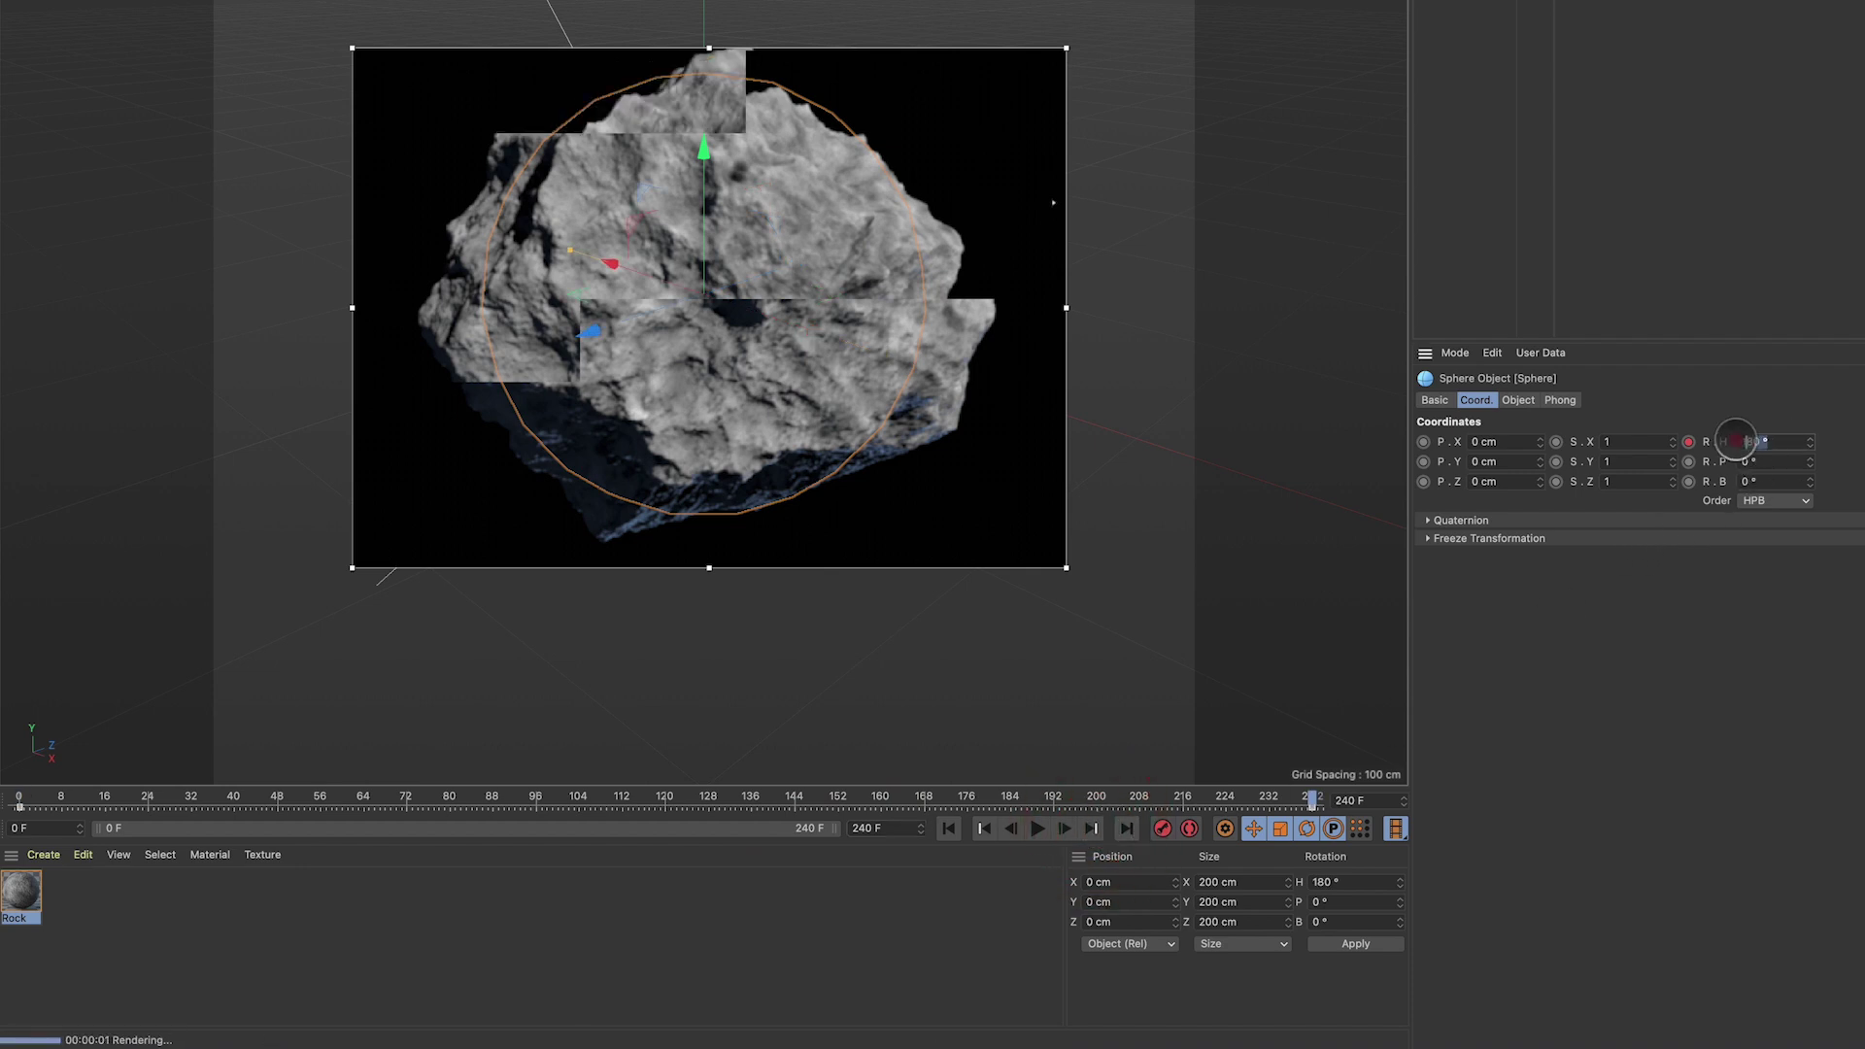
{"action": "left_click", "coordinate": [1038, 827]}
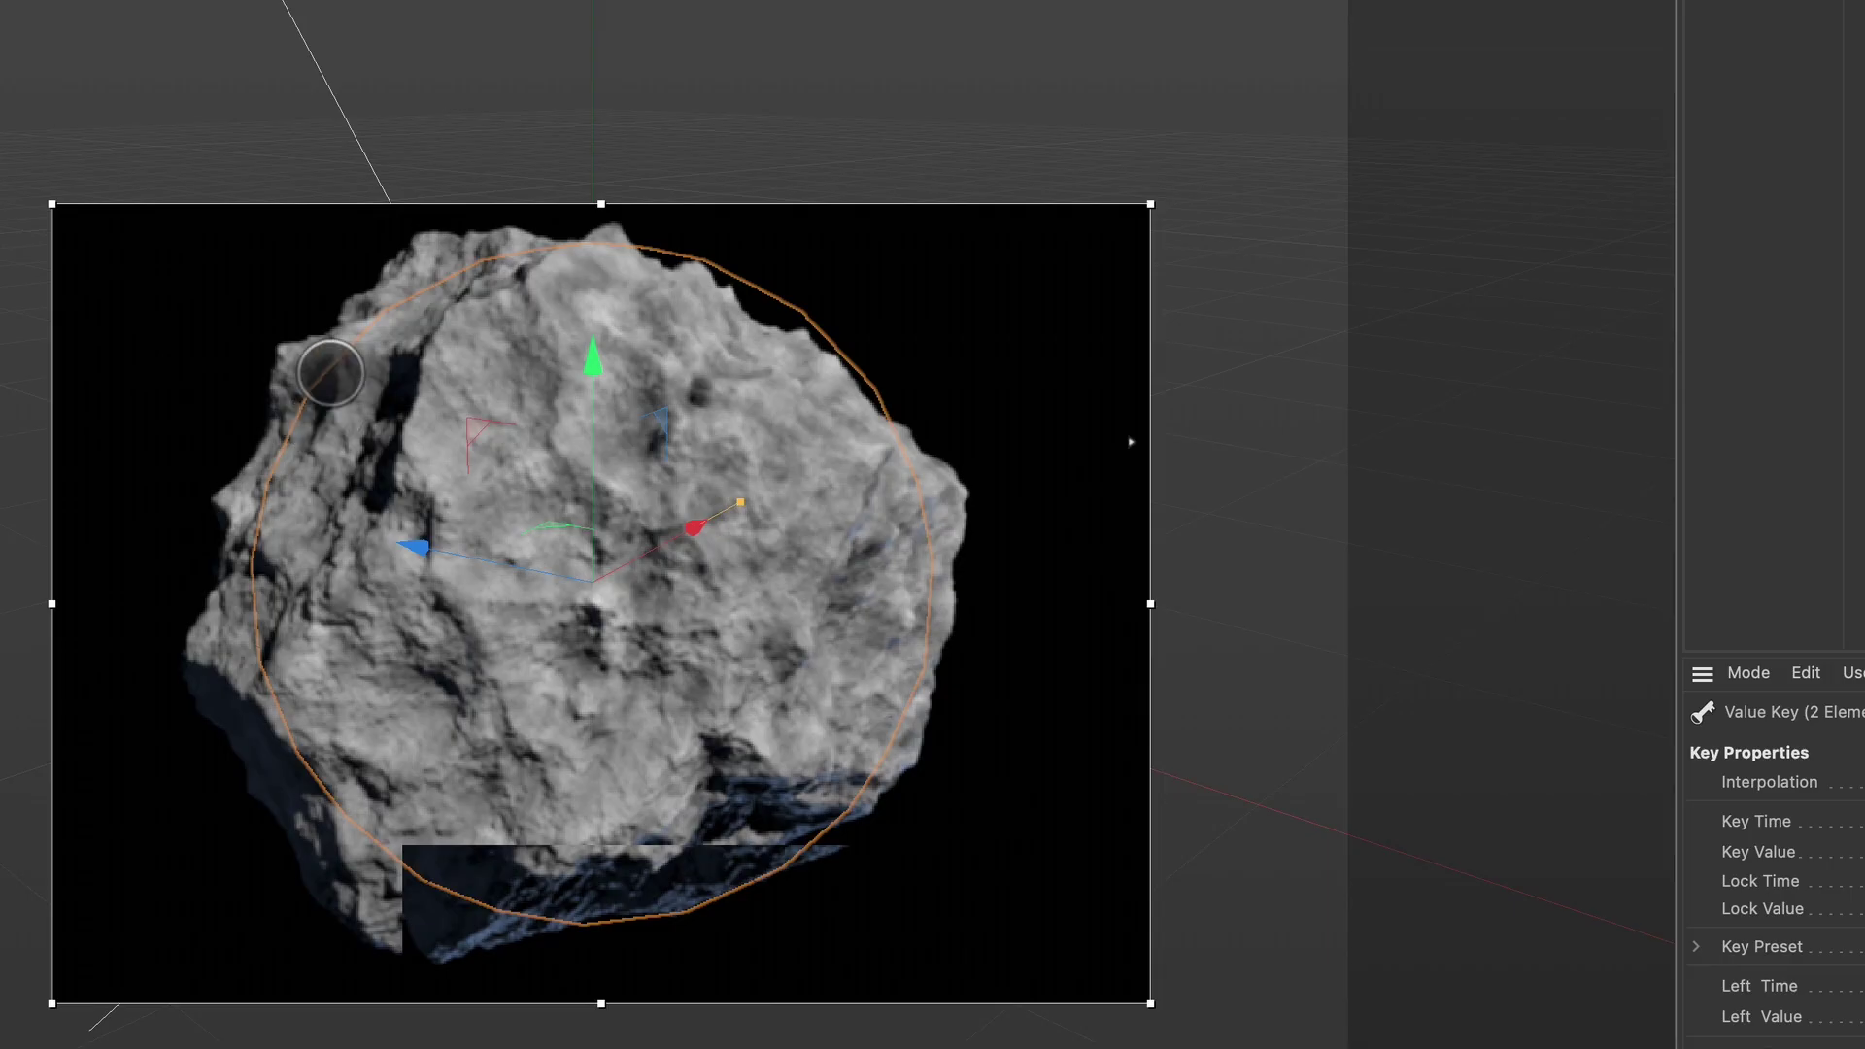
{"action": "key", "text": "ctrl+b"}
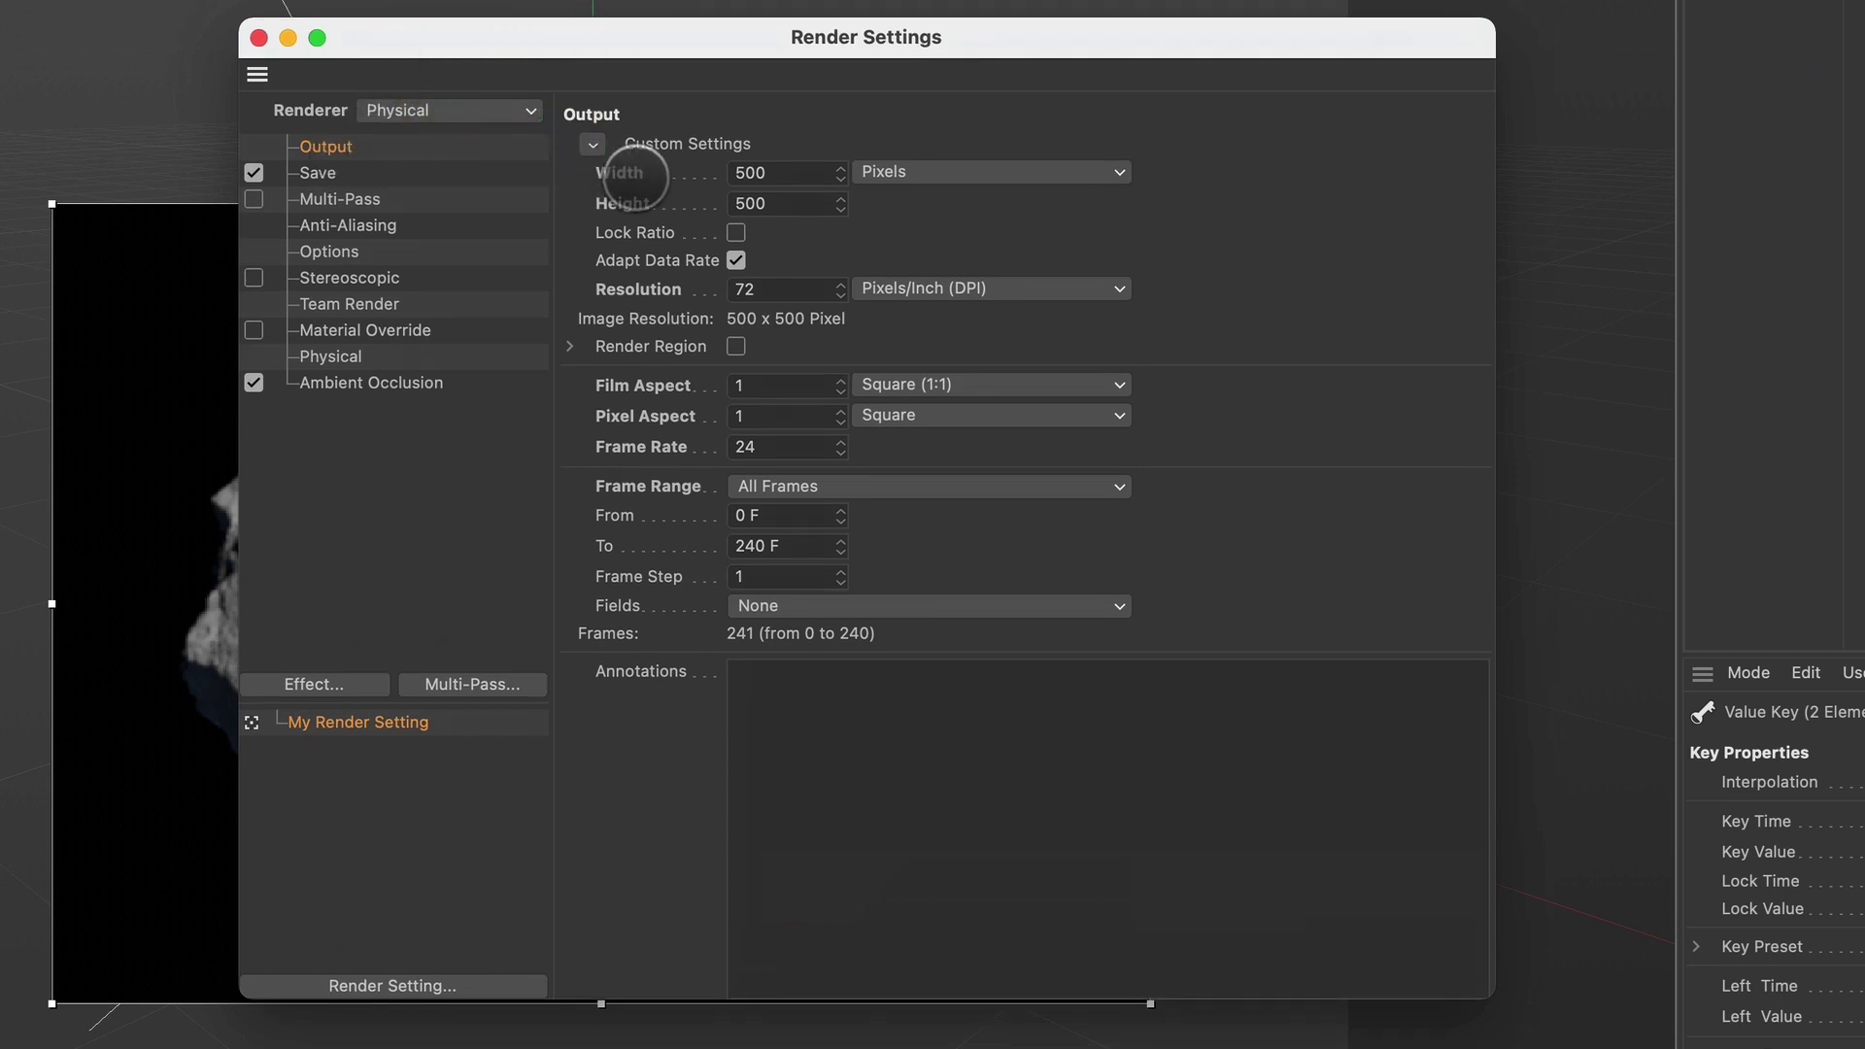
Check the 500×500 output size and frame range, and keep PNG as the save format
{"action": "left_click_drag", "start_coordinate": [772, 199], "coordinate": [706, 211]}
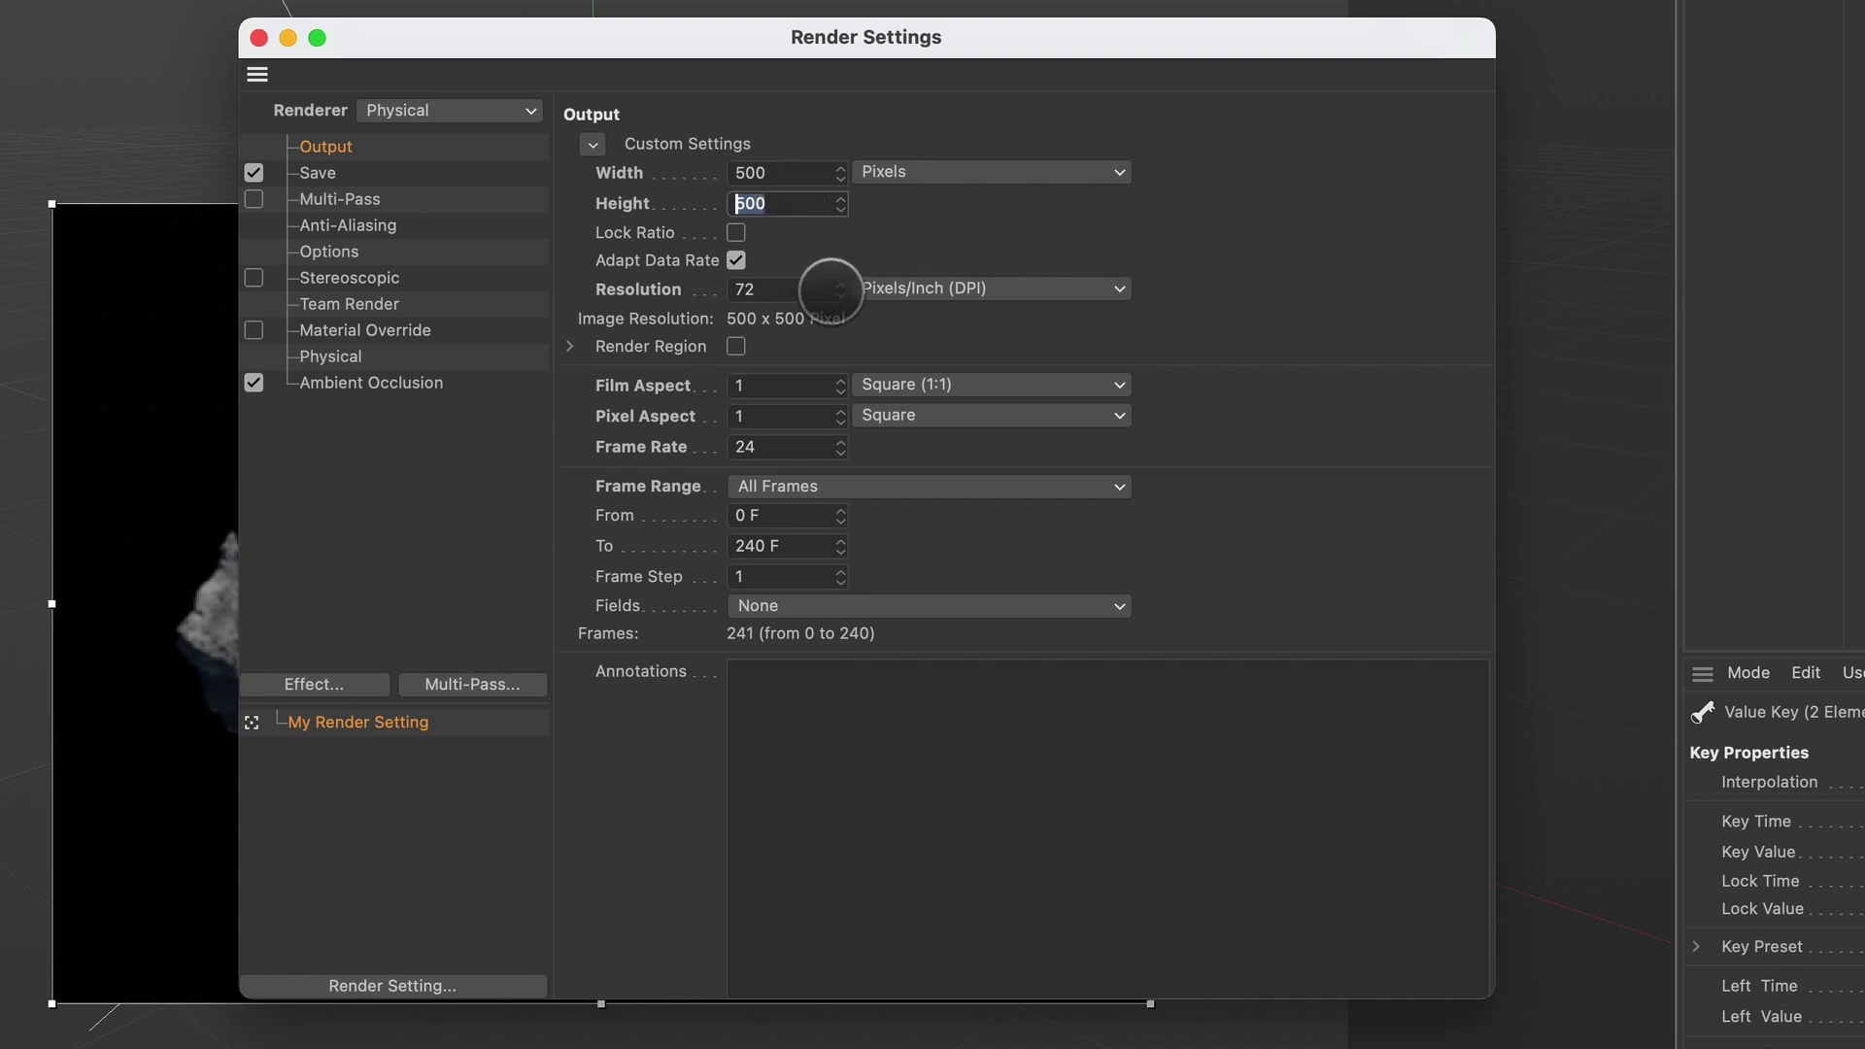
{"action": "left_click", "coordinate": [848, 485]}
{"action": "left_click", "coordinate": [301, 173]}
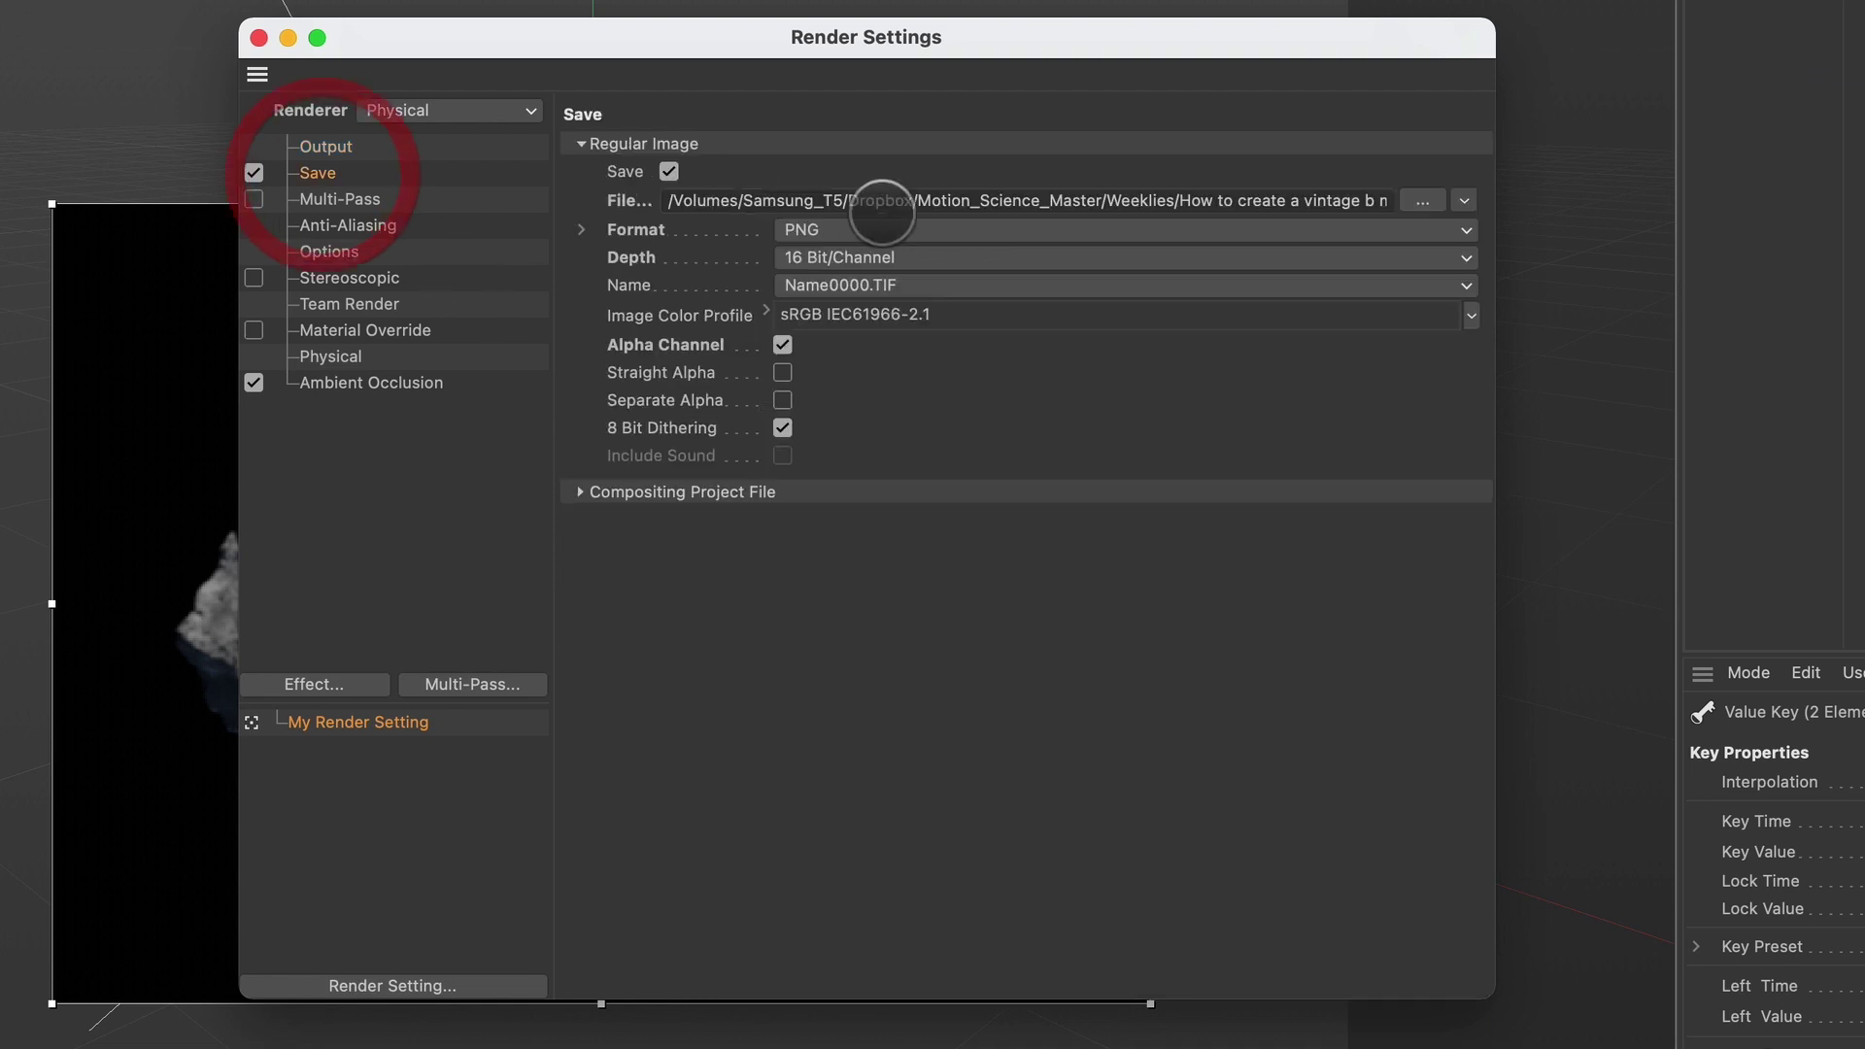
{"action": "left_click", "coordinate": [859, 228]}
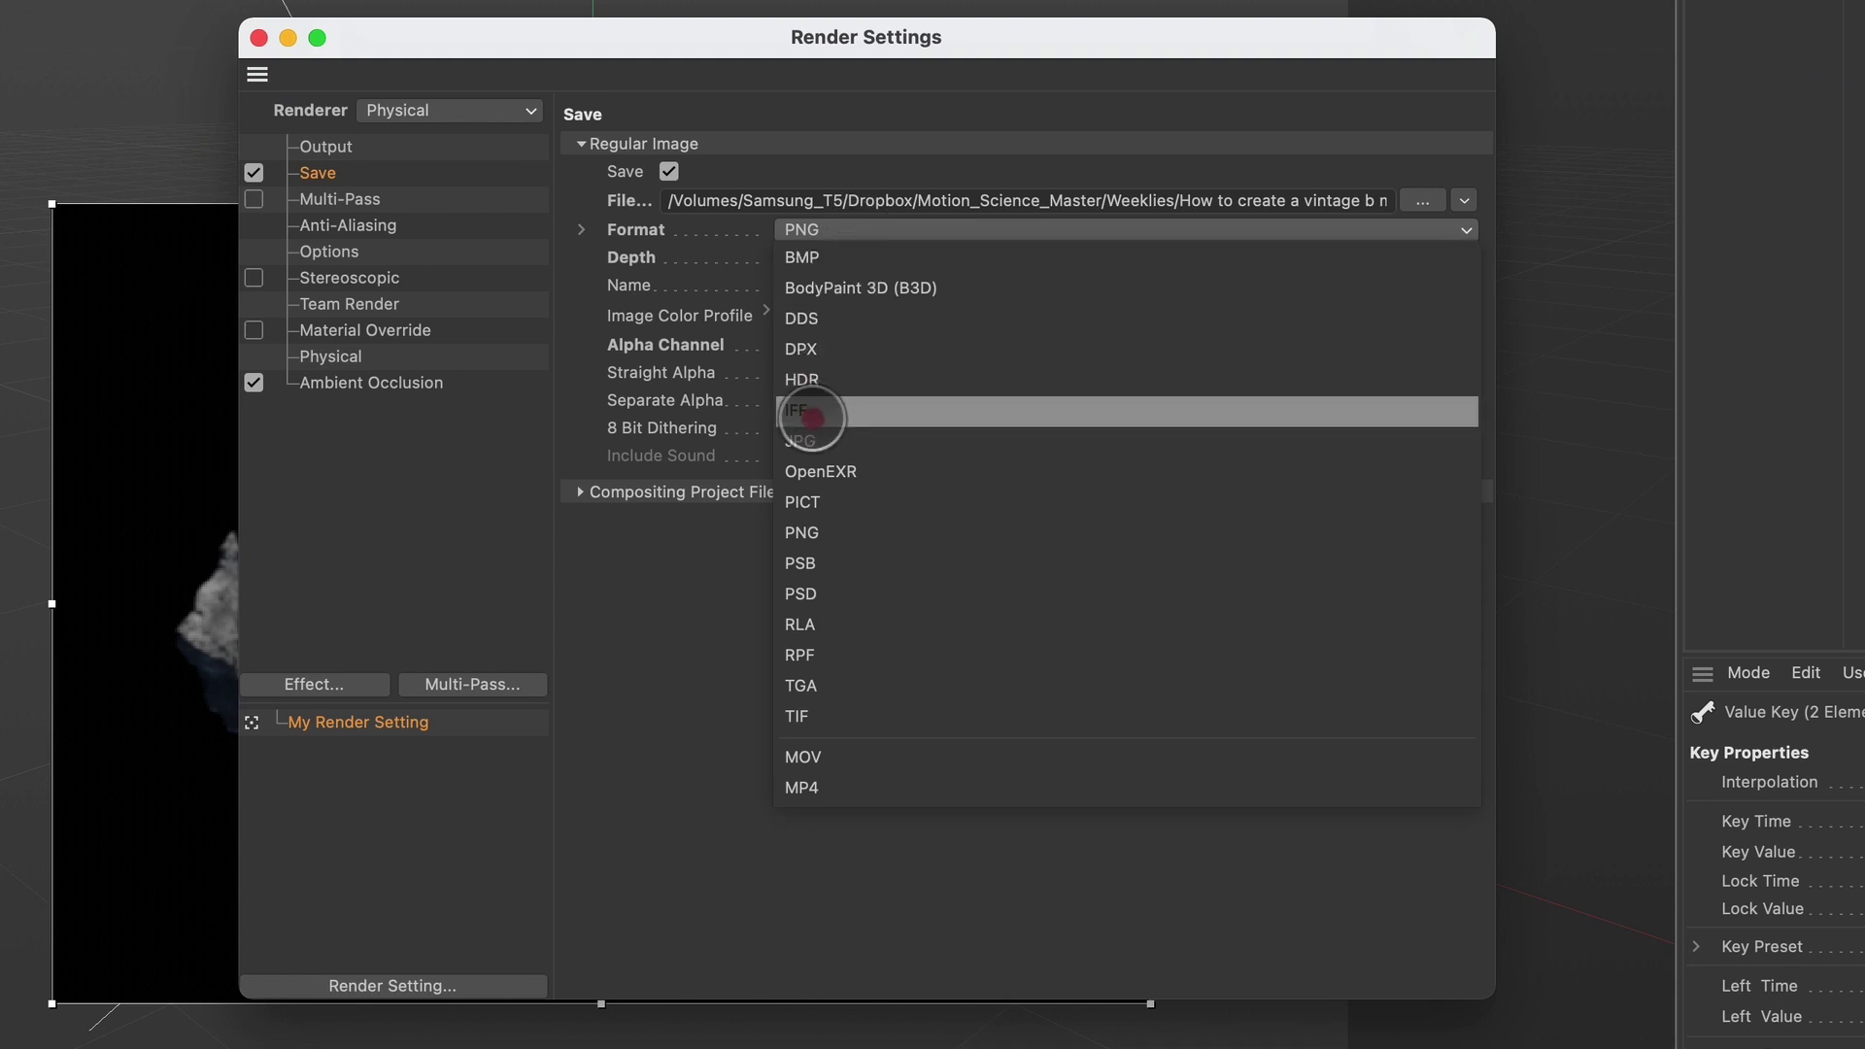
{"action": "left_click", "coordinate": [680, 403]}
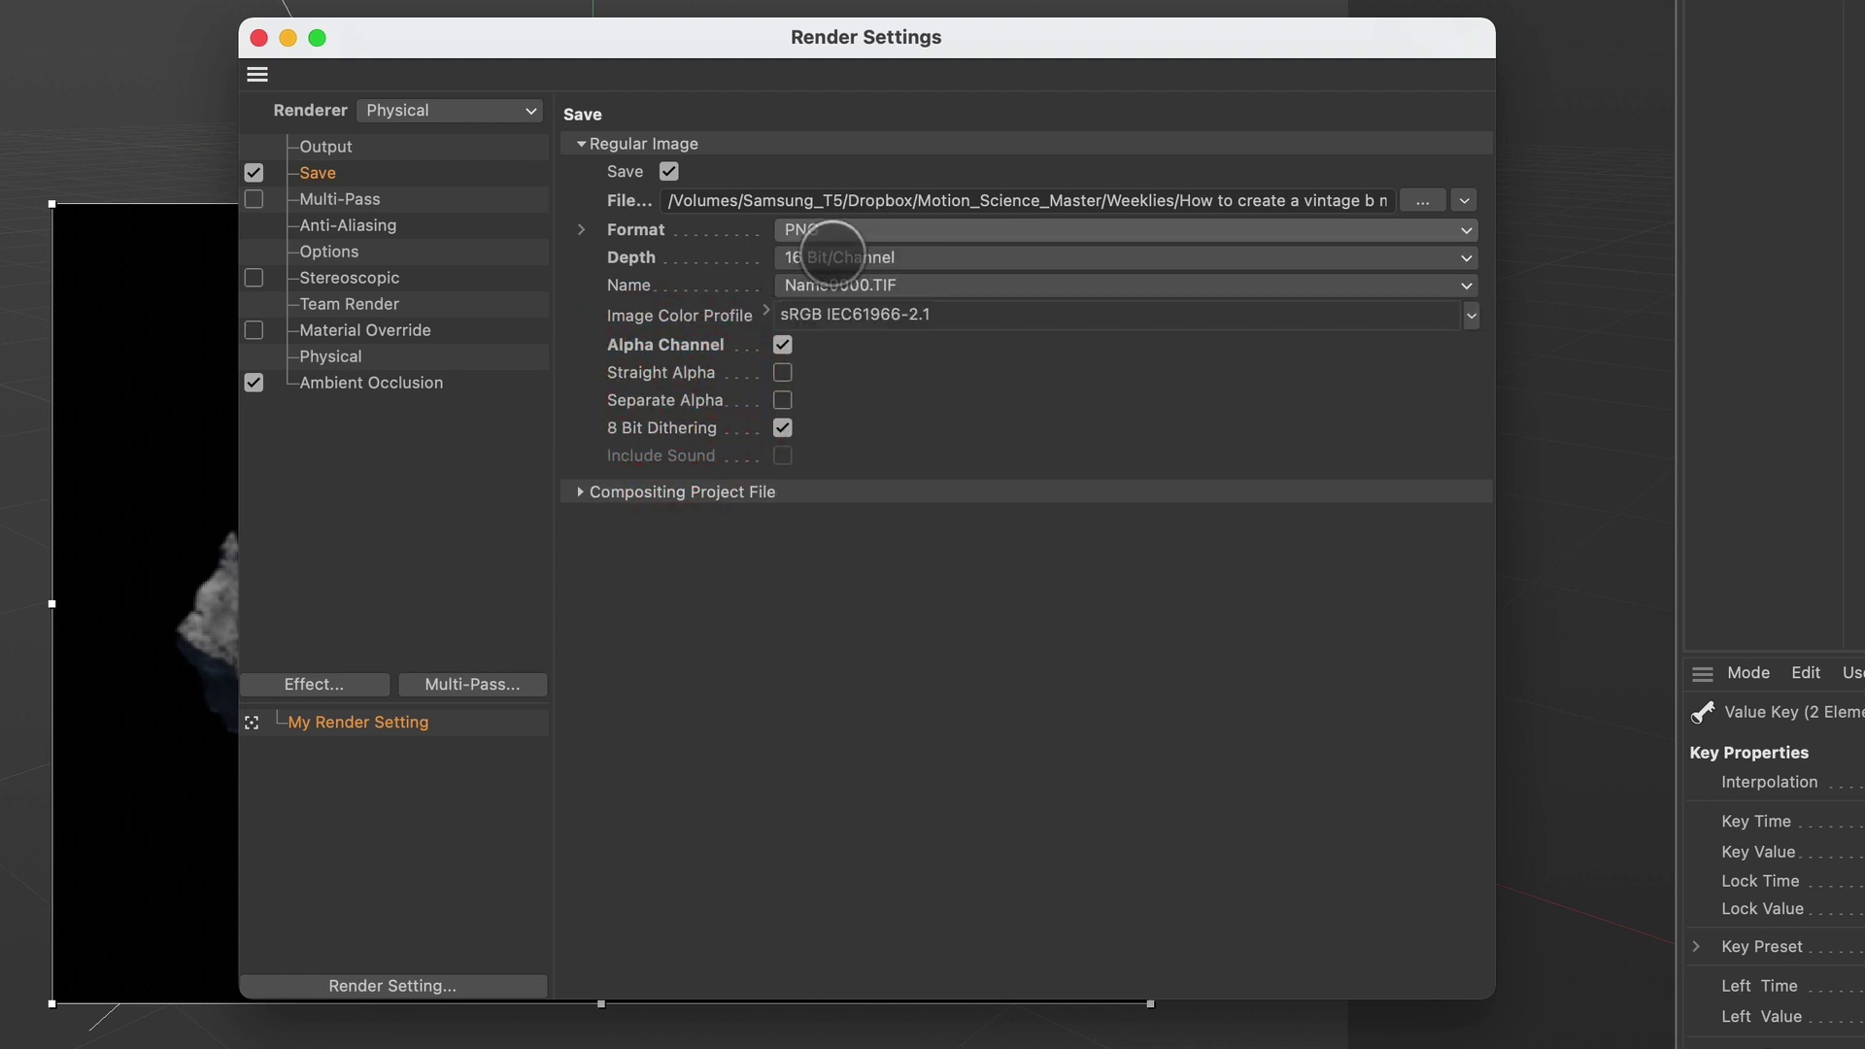
Review the ambient occlusion settings without adding effects, then close Render Settings
{"action": "left_click", "coordinate": [382, 384]}
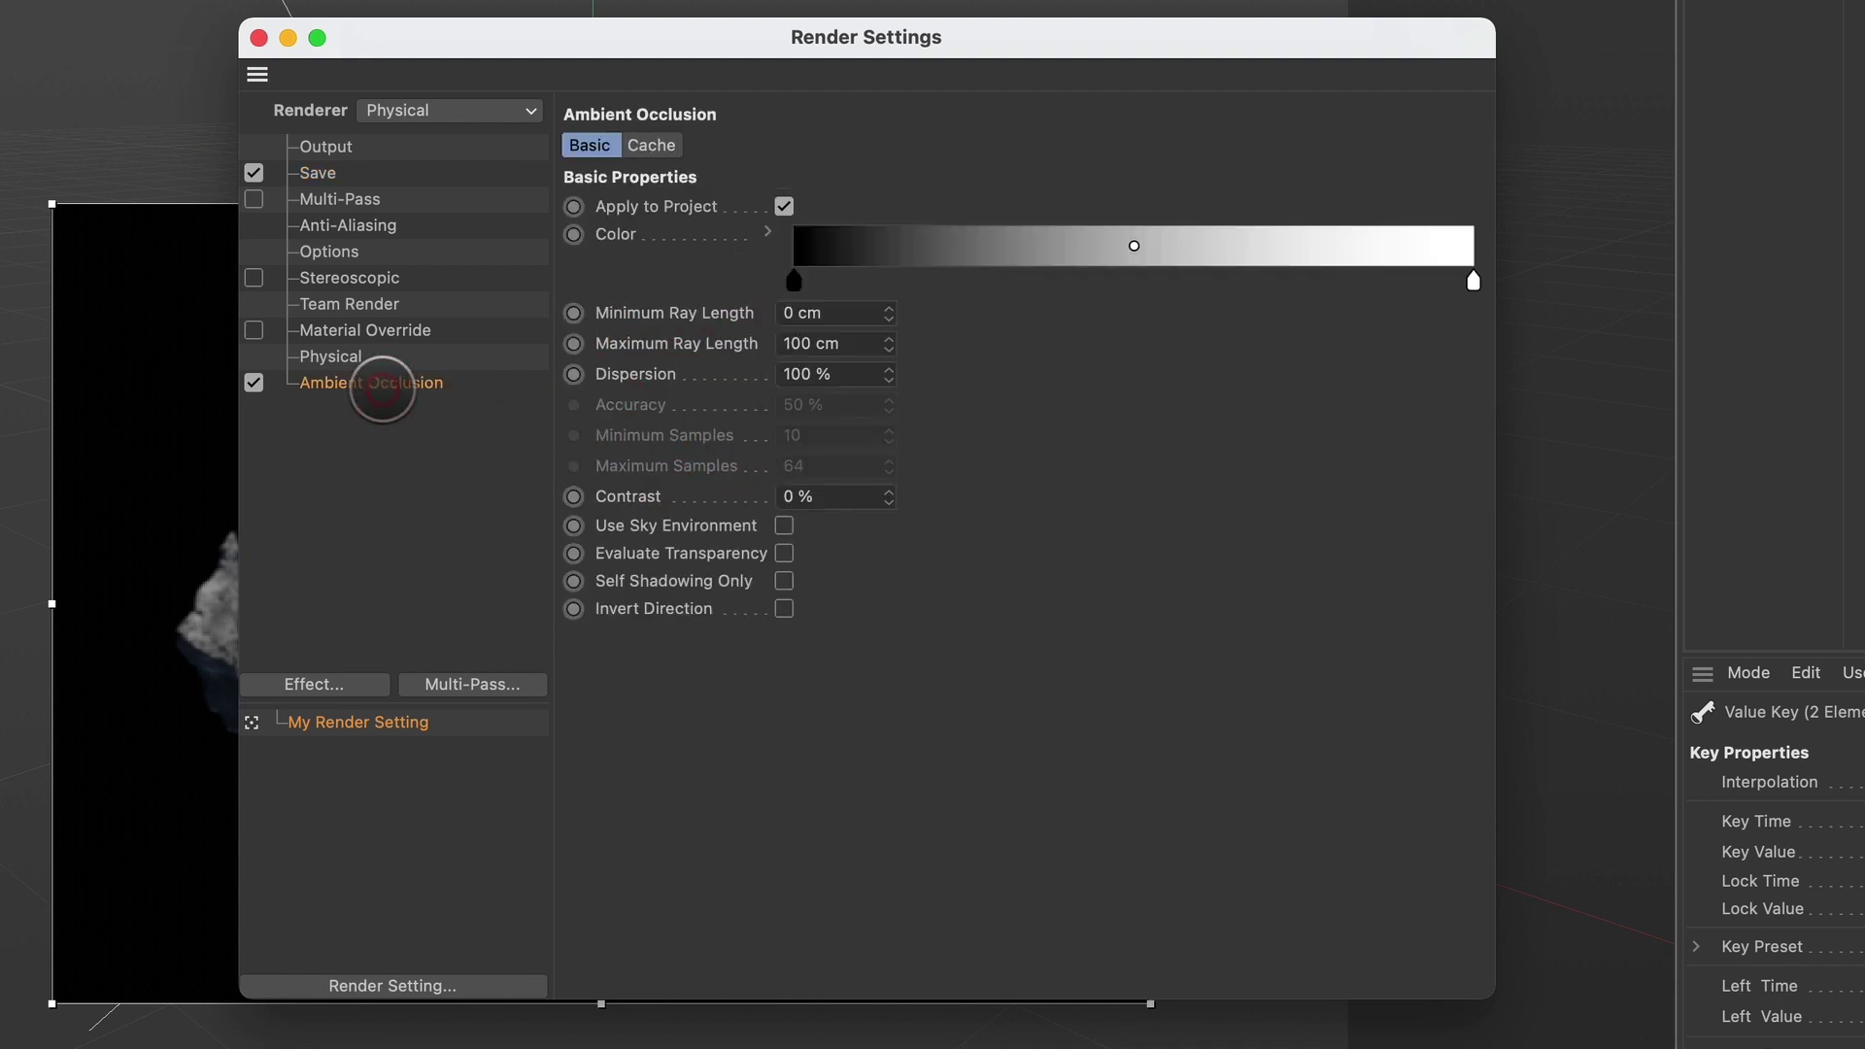
{"action": "left_click", "coordinate": [357, 685]}
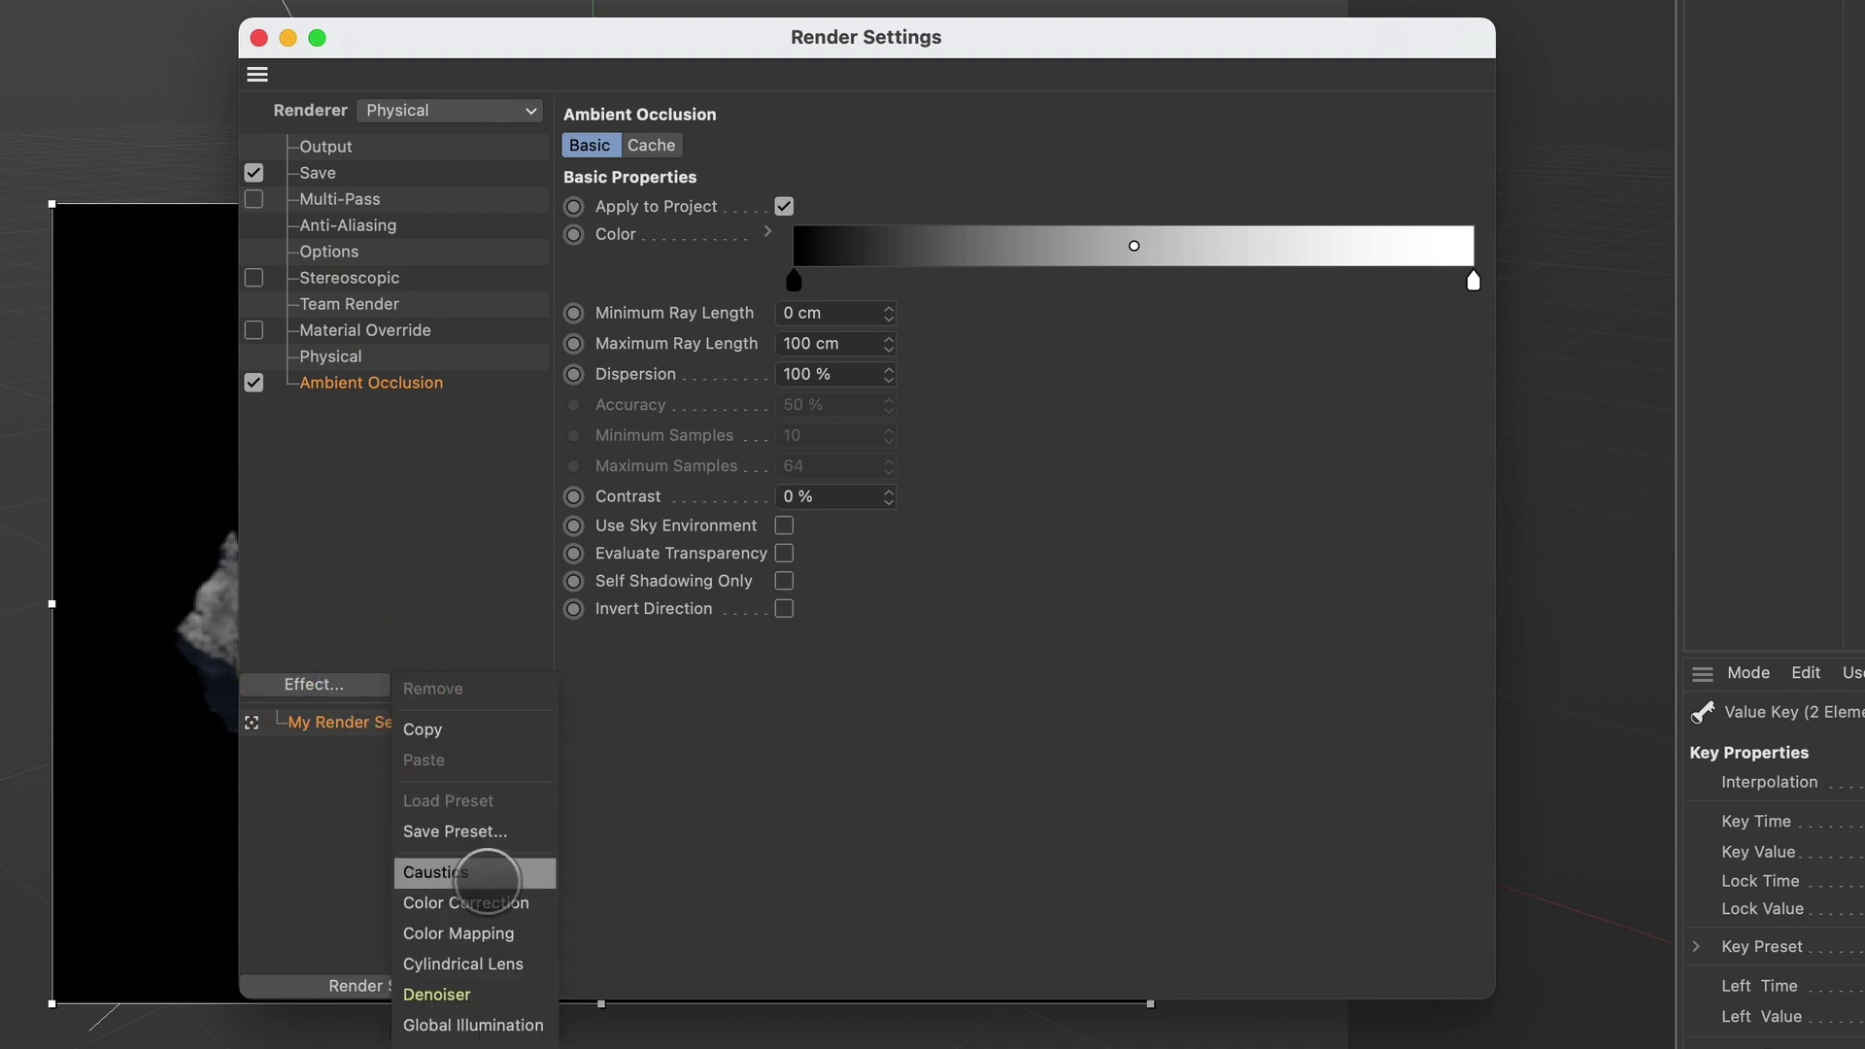
{"action": "left_click", "coordinate": [393, 573]}
{"action": "left_click", "coordinate": [356, 413]}
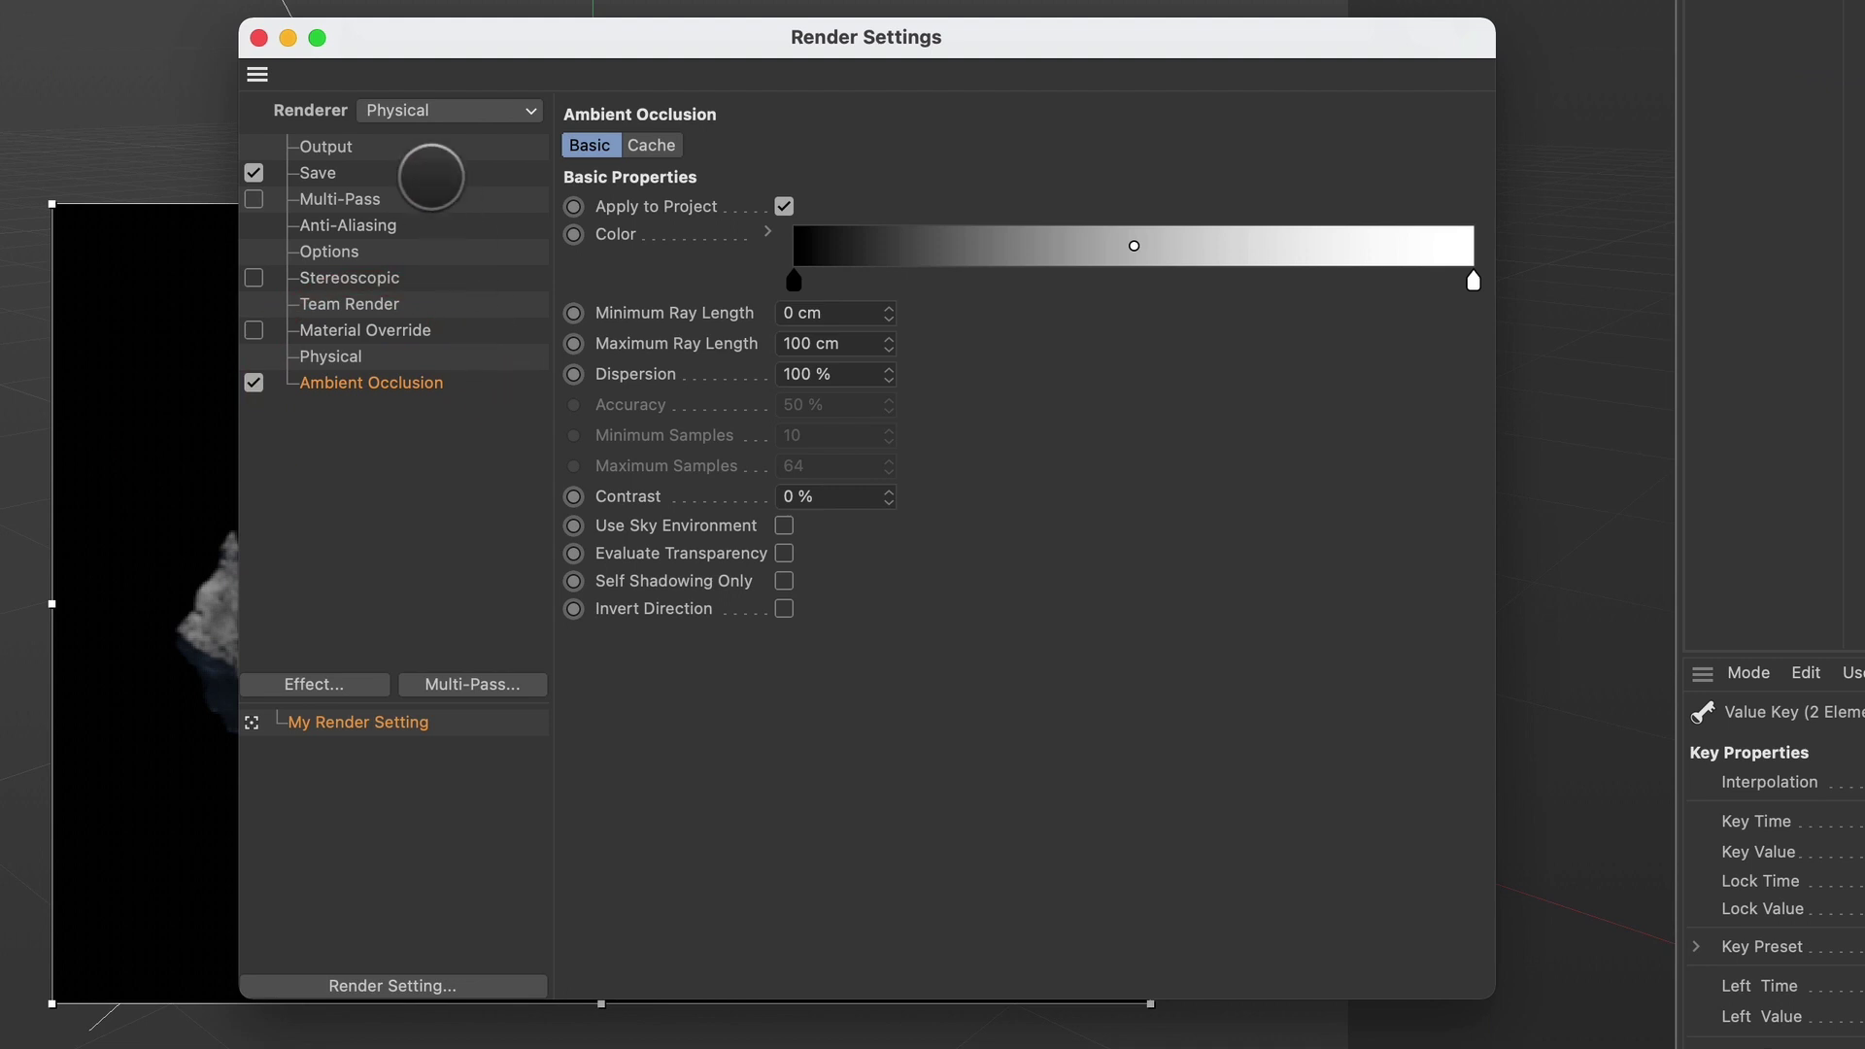
{"action": "left_click", "coordinate": [257, 39]}
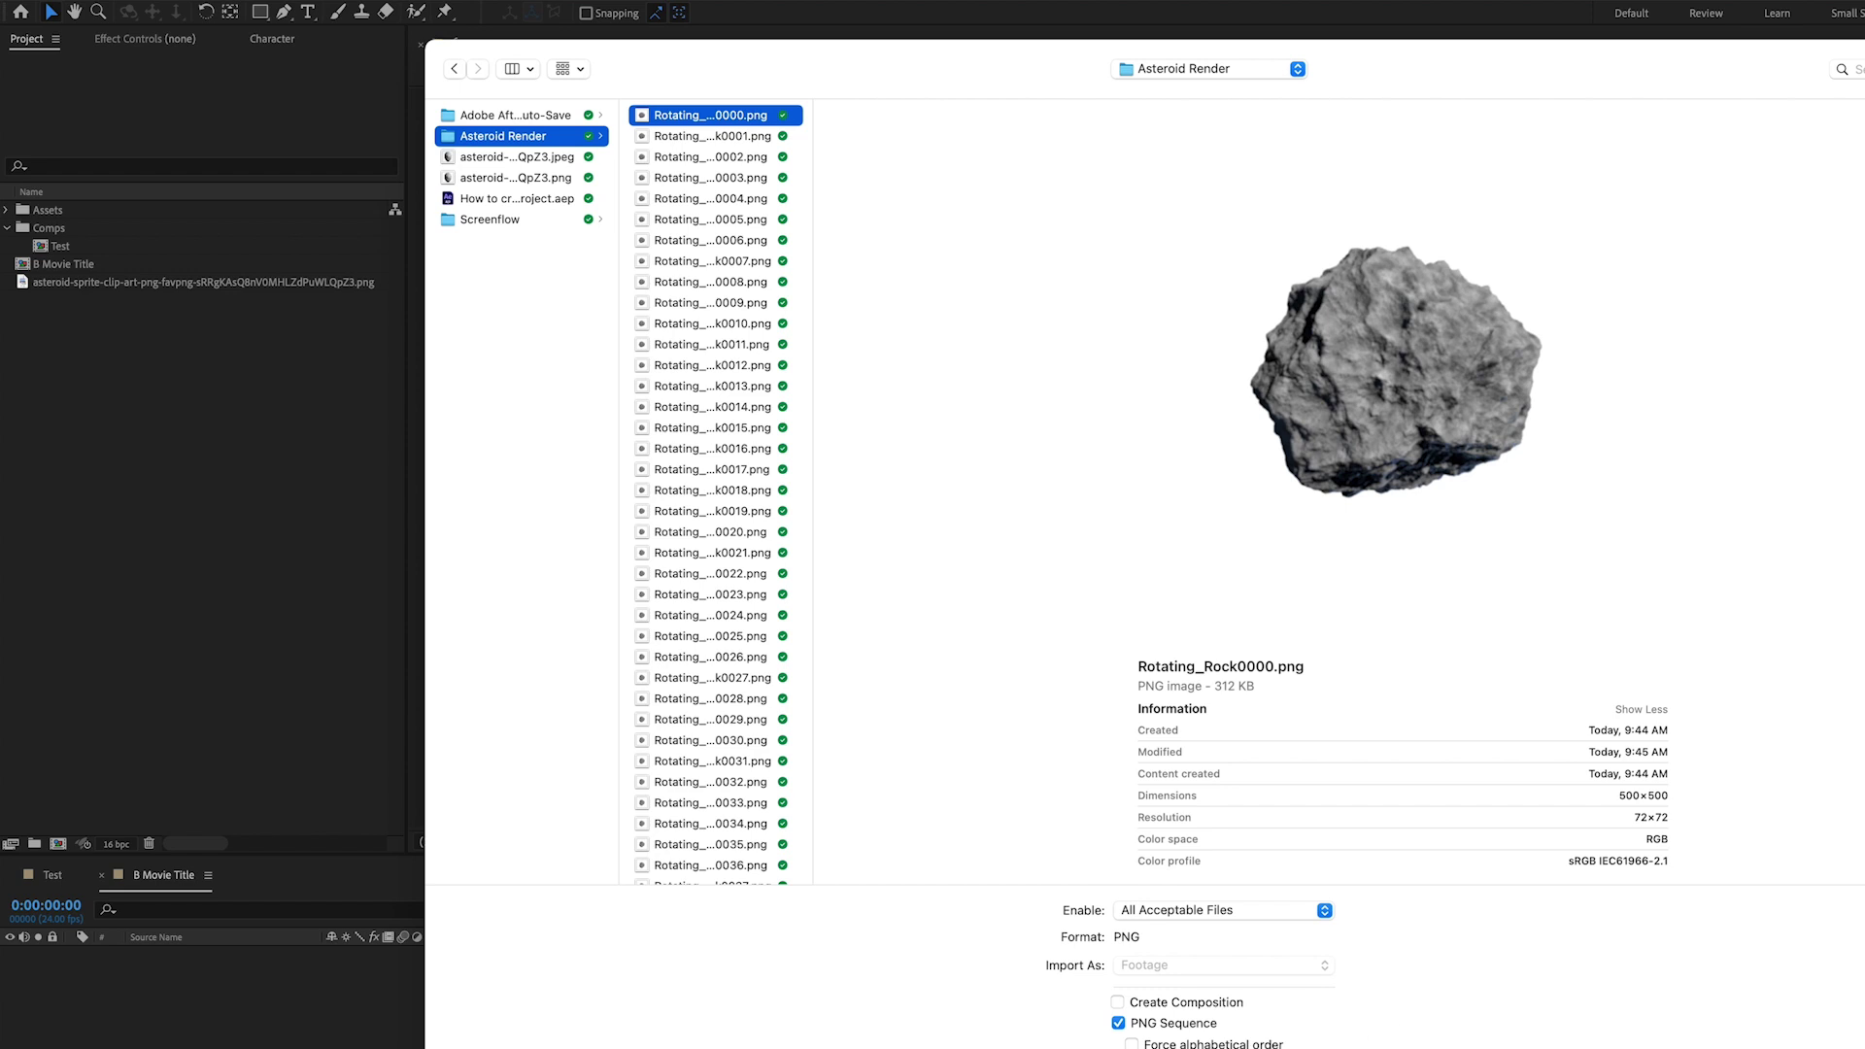
Import the Rotating_Rock PNG sequence, interpret it at 24 fps, and make a comp from it
{"action": "key", "text": "Return"}
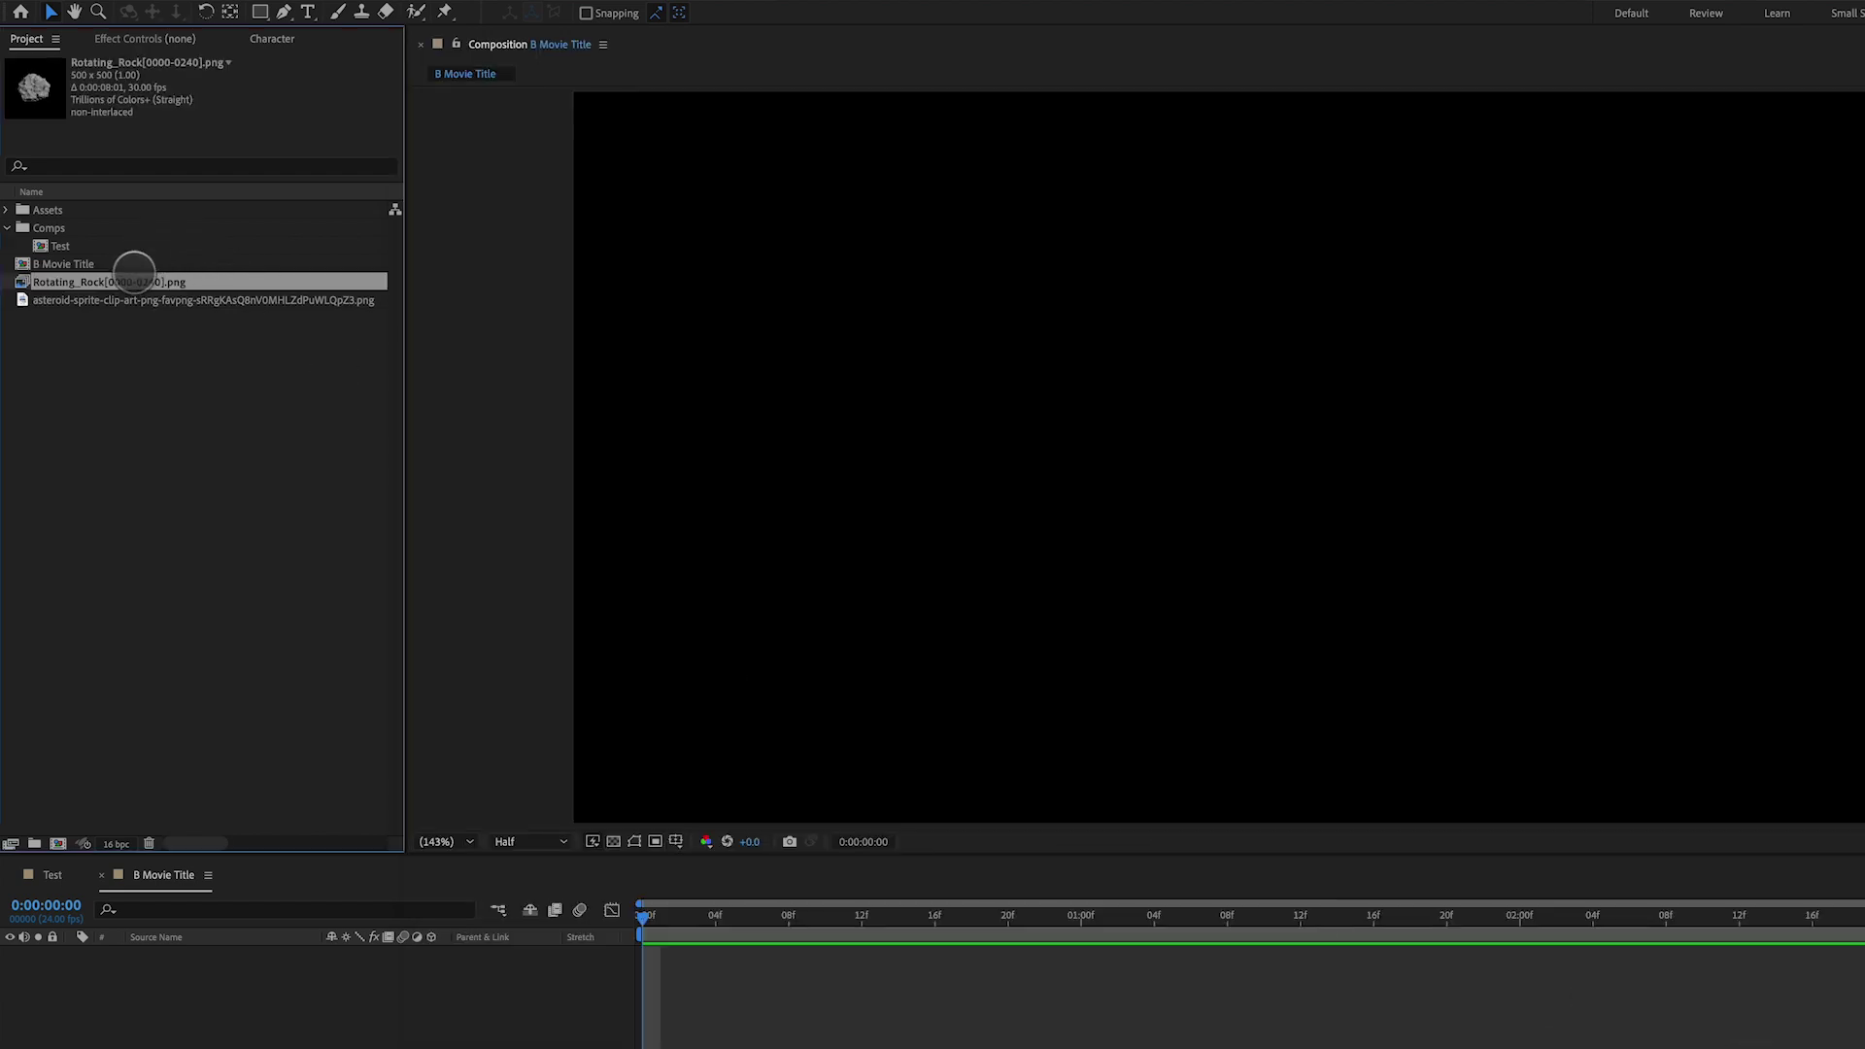
{"action": "right_click", "coordinate": [136, 280]}
{"action": "mouse_move", "coordinate": [199, 422]}
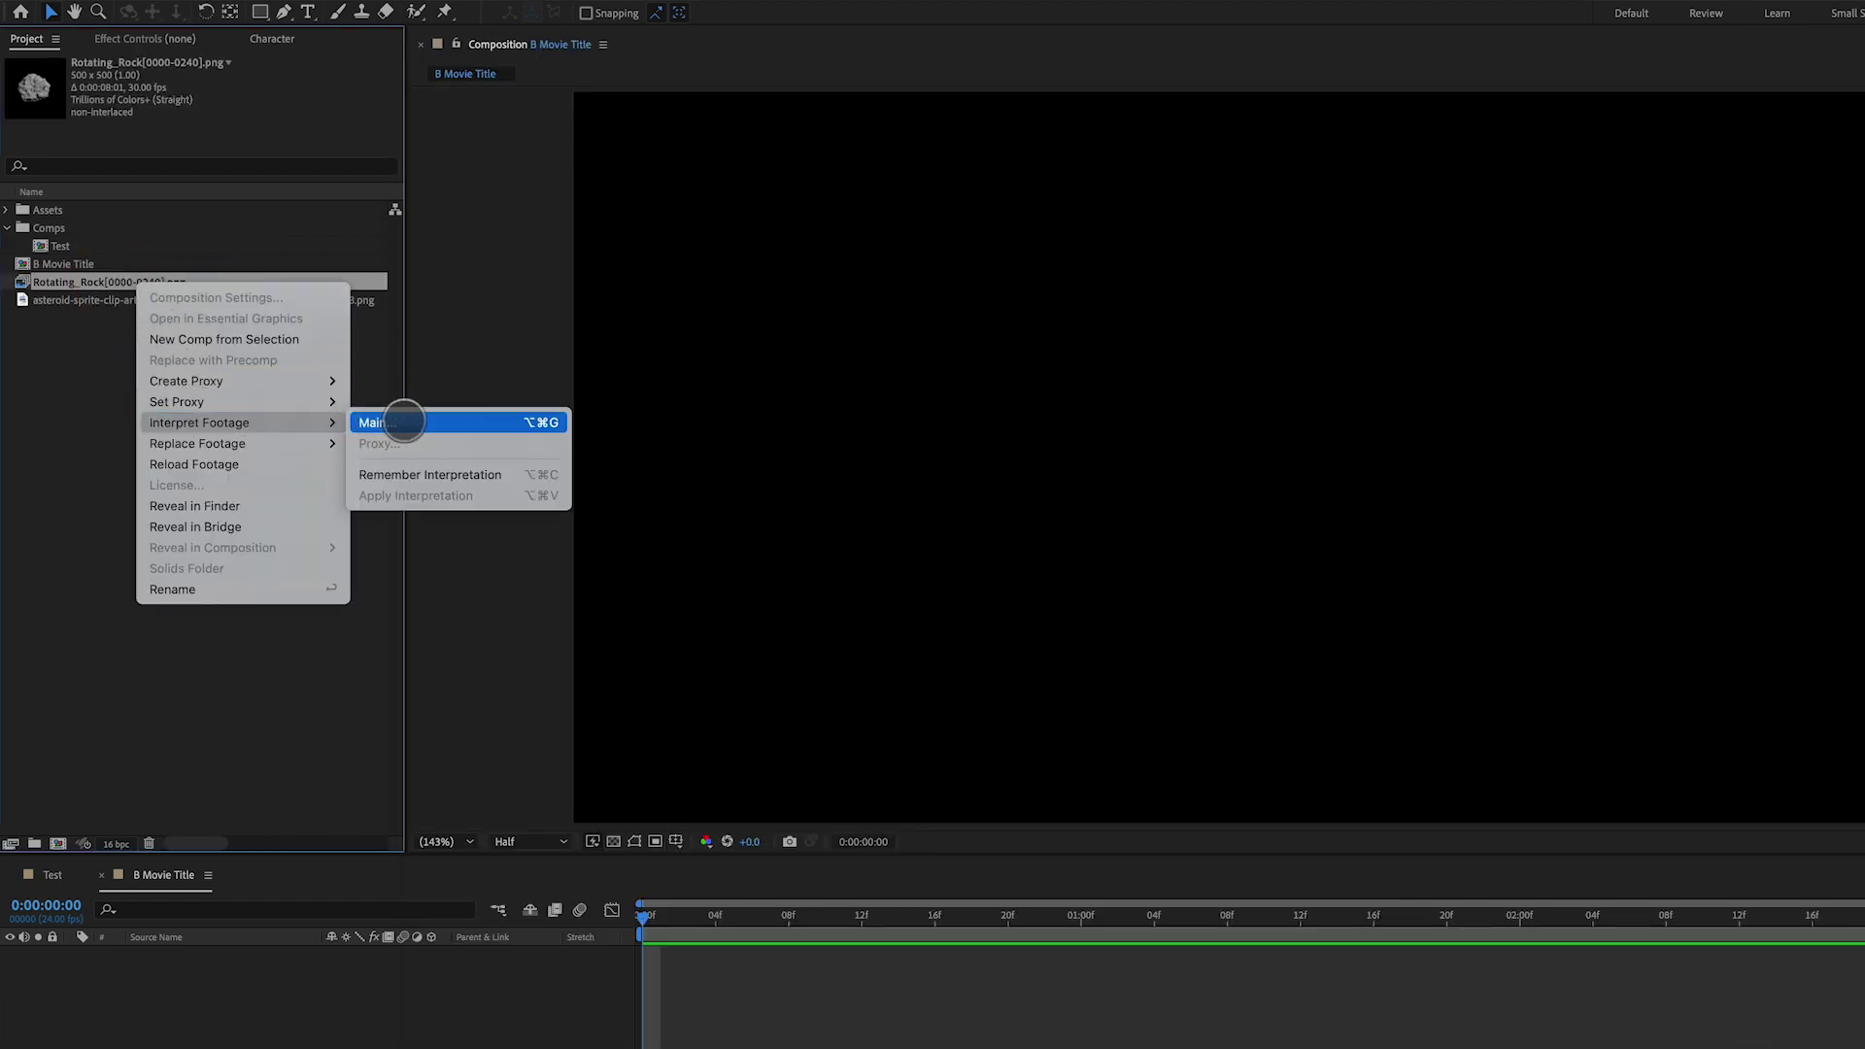
{"action": "left_click", "coordinate": [404, 420]}
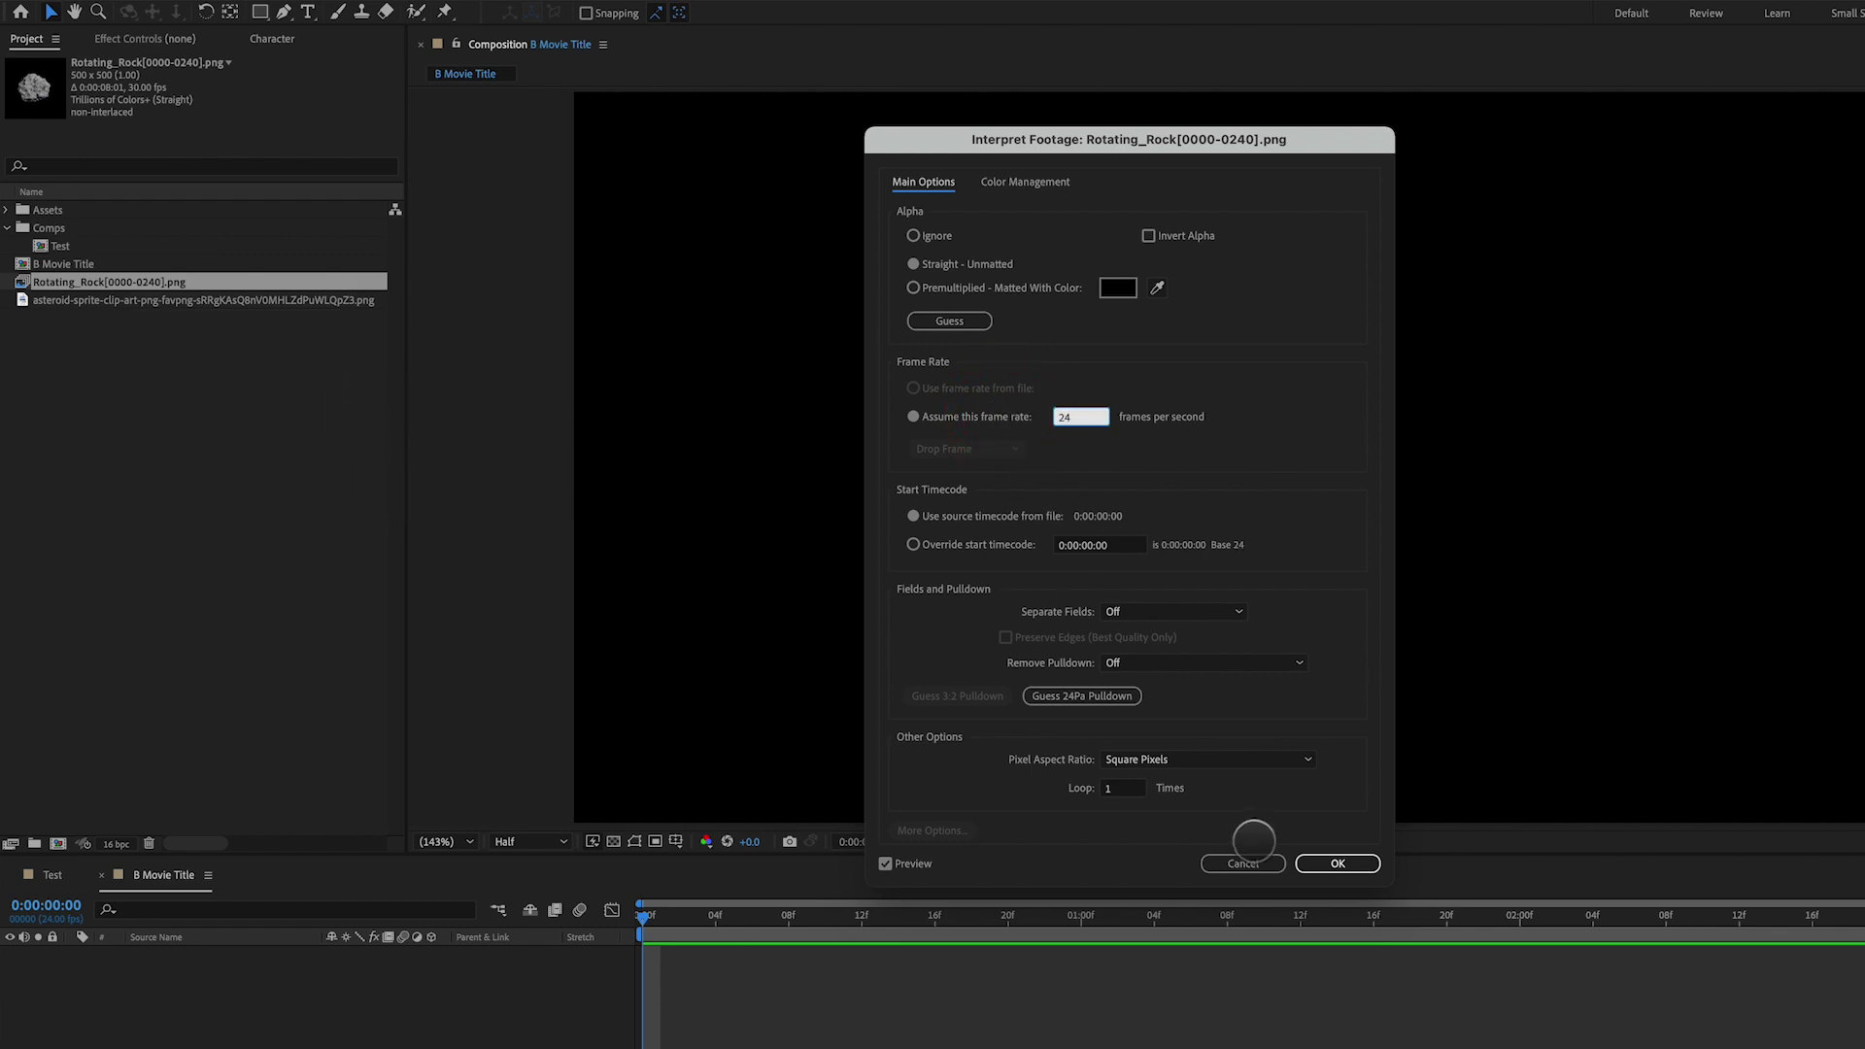
{"action": "left_click", "coordinate": [1332, 863]}
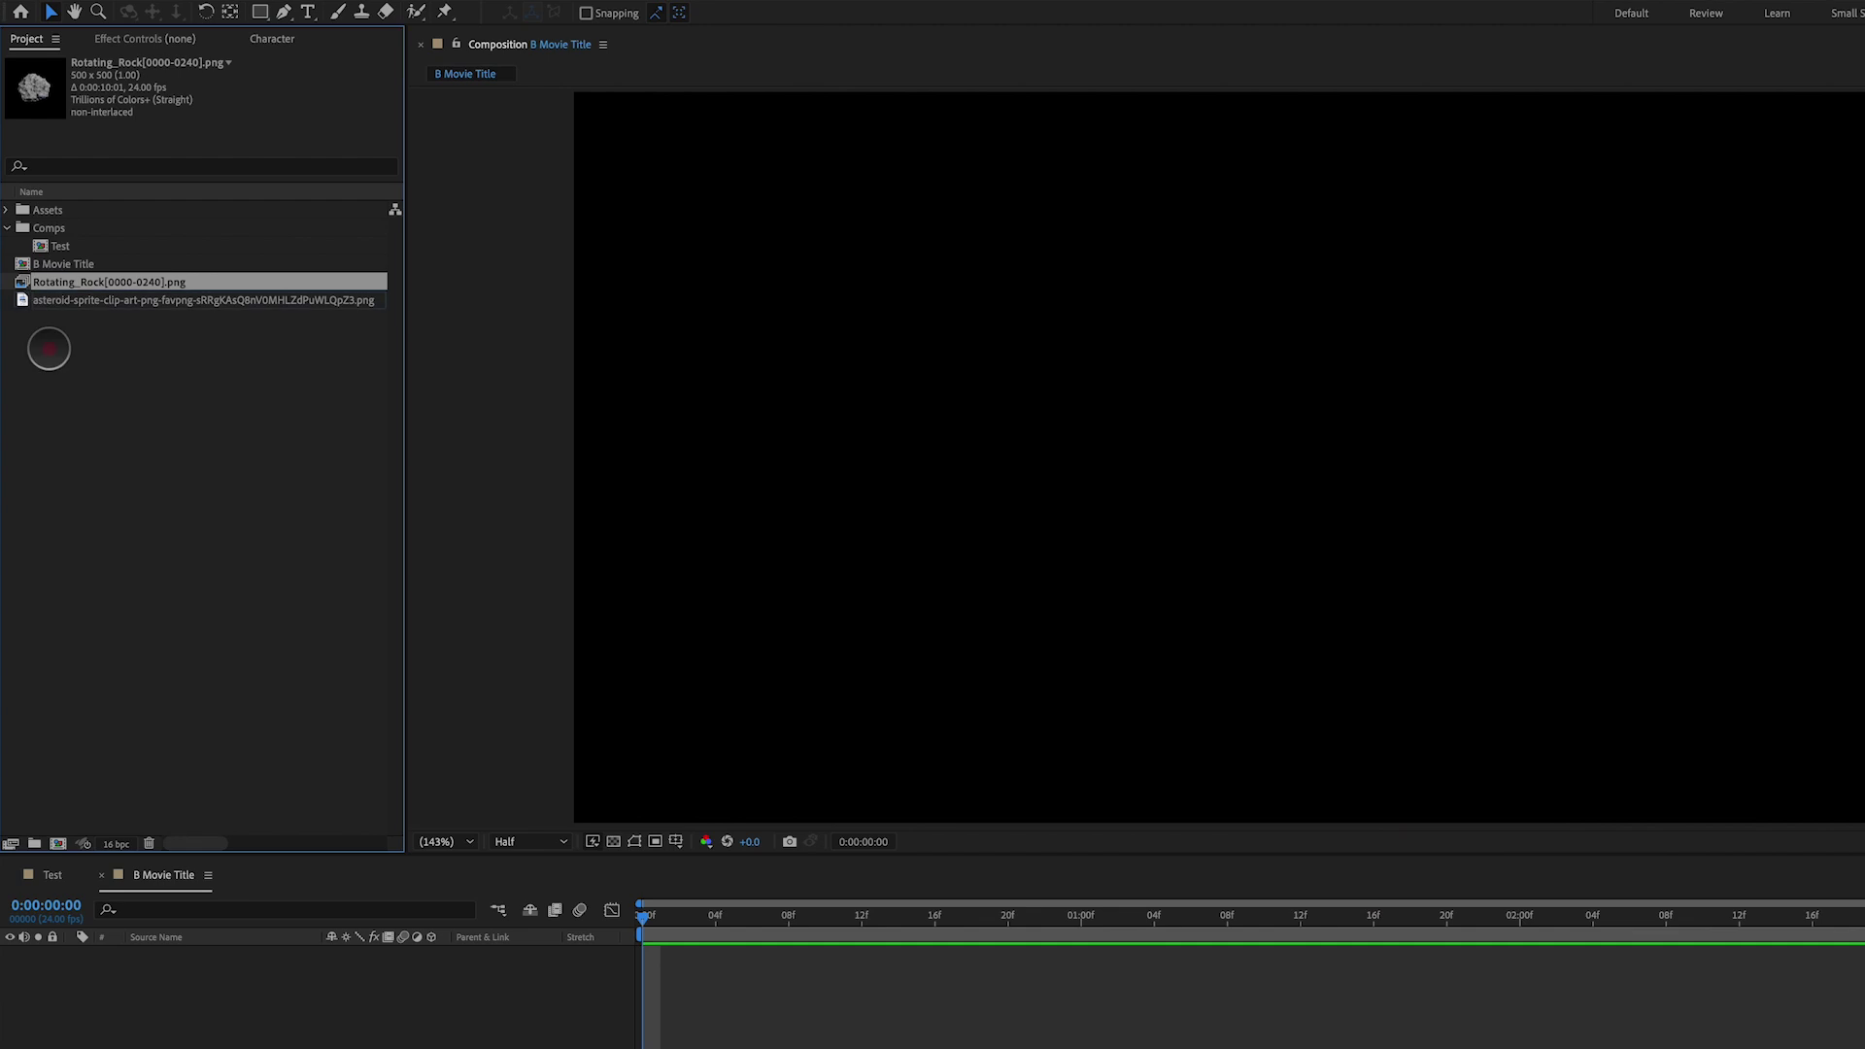
{"action": "left_click_drag", "start_coordinate": [48, 348], "coordinate": [57, 841]}
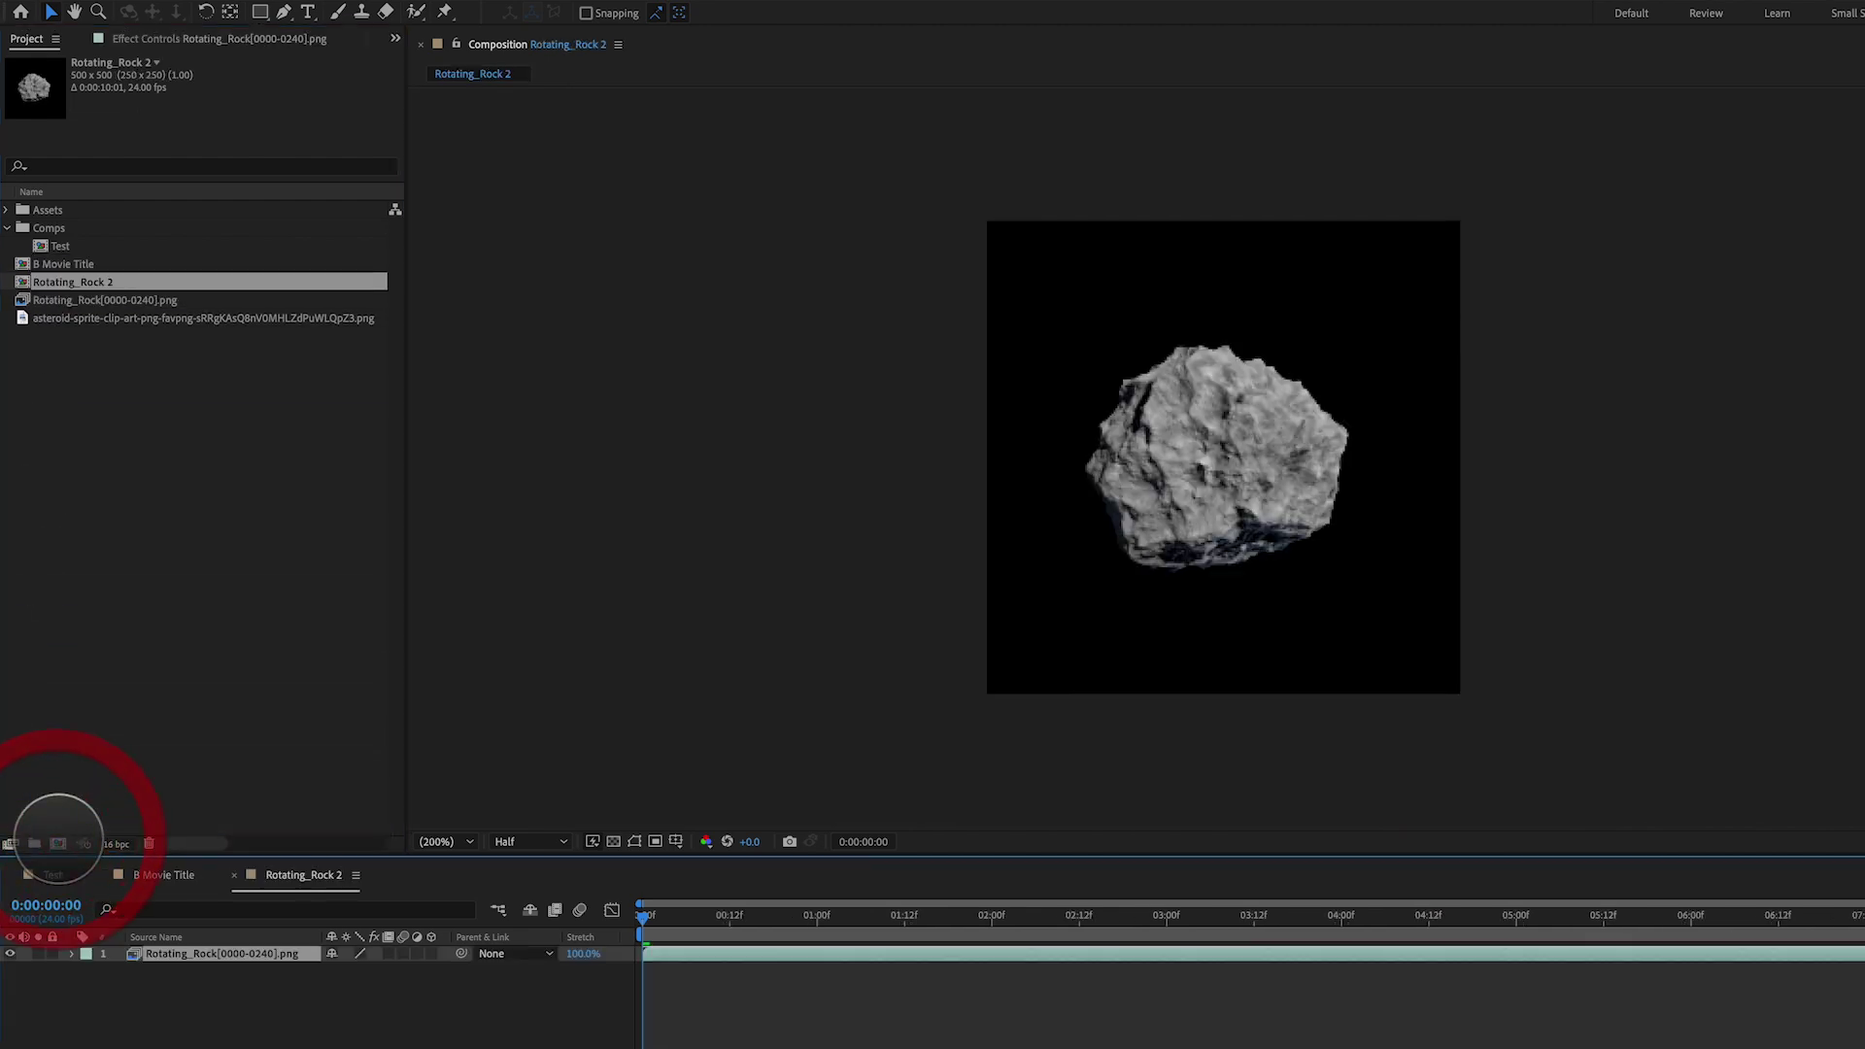
Preview the spinning rock comp at Full resolution
{"action": "left_click", "coordinate": [564, 842]}
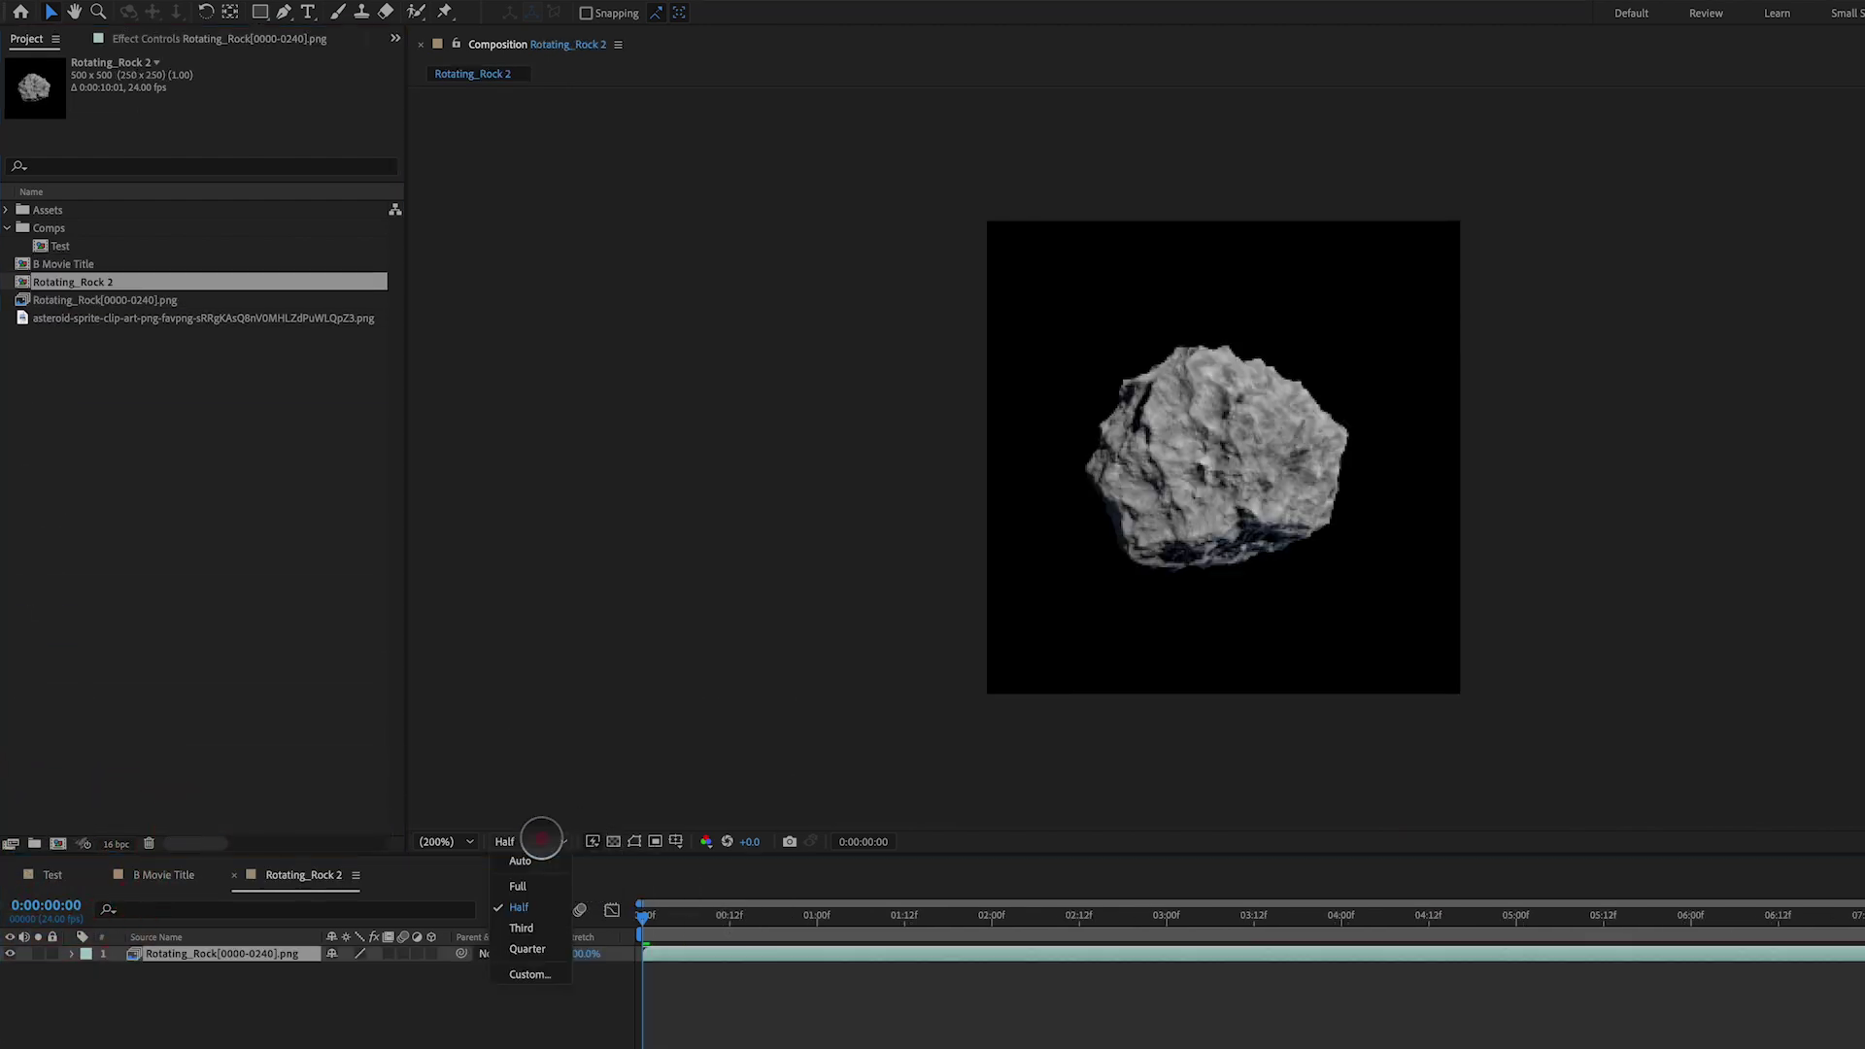
{"action": "left_click", "coordinate": [534, 884]}
{"action": "key", "text": "space"}
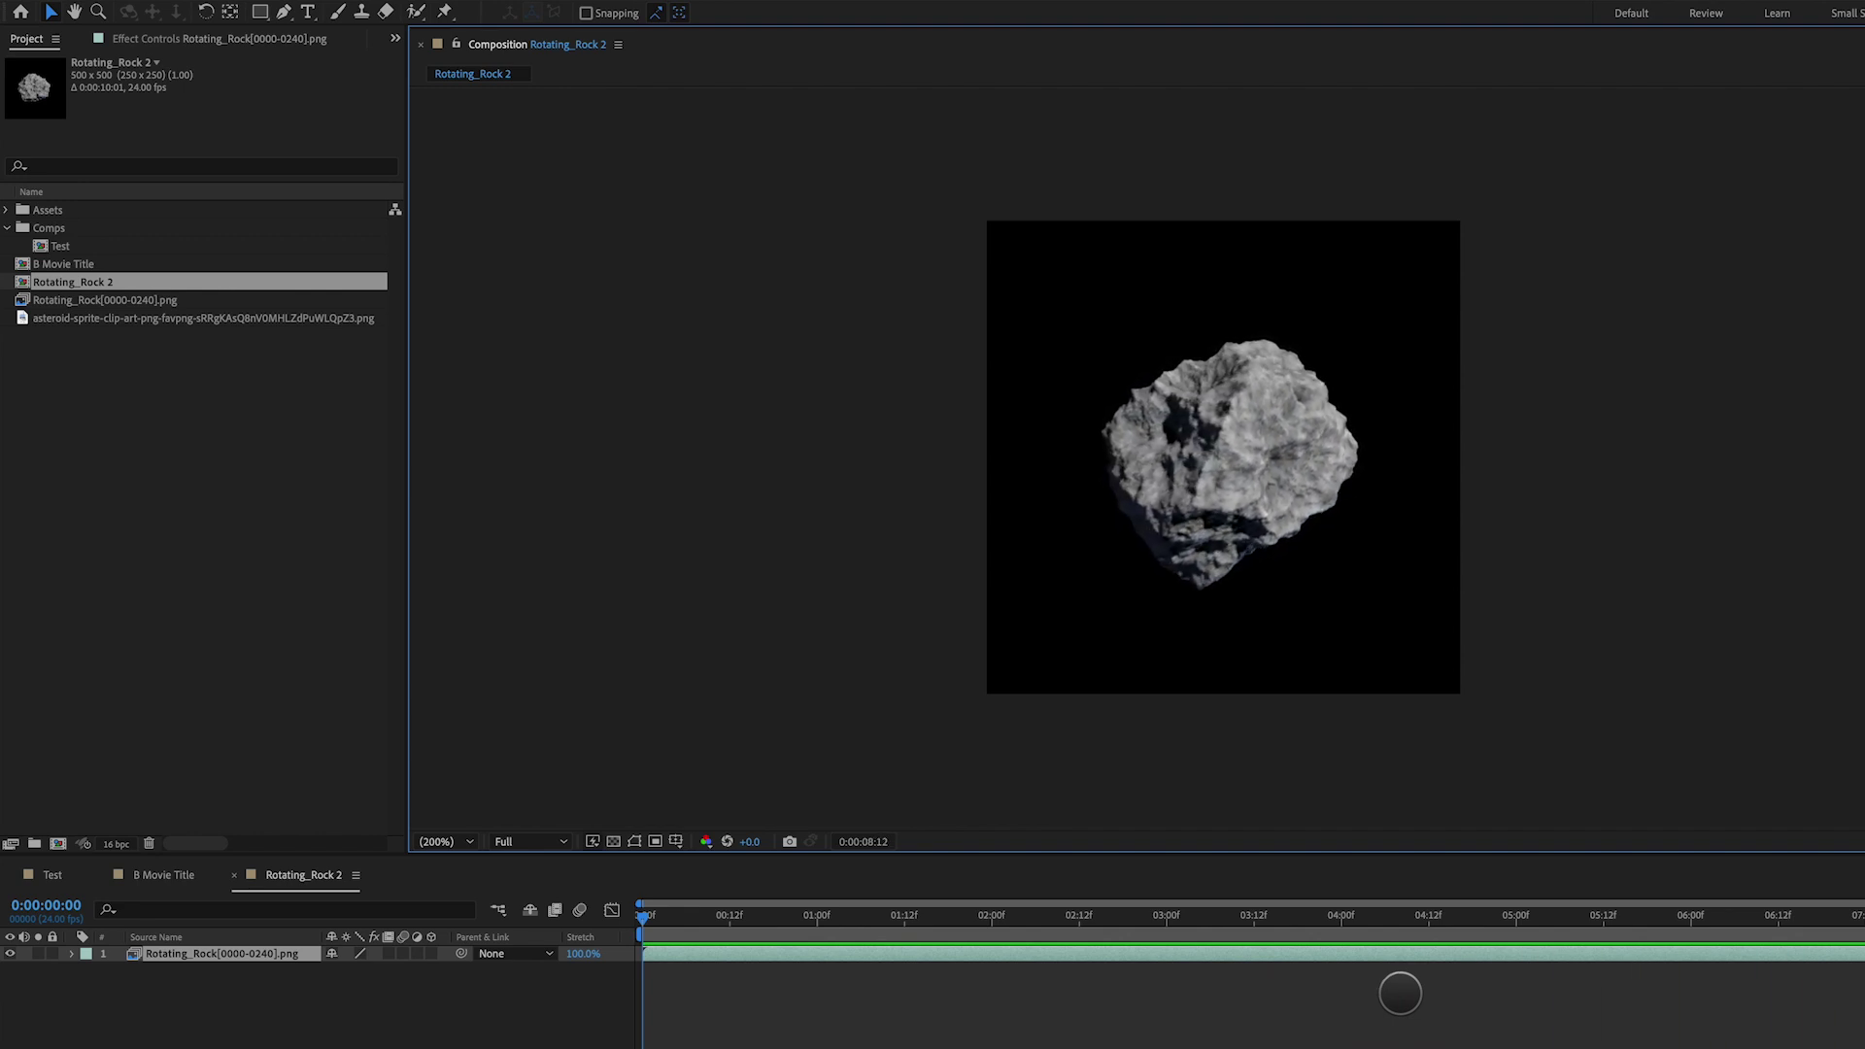
Add Rotating_Rock 2 as the first layer of B Movie Title, hidden
{"action": "left_click", "coordinate": [166, 841]}
{"action": "left_click_drag", "start_coordinate": [166, 841], "coordinate": [178, 1013]}
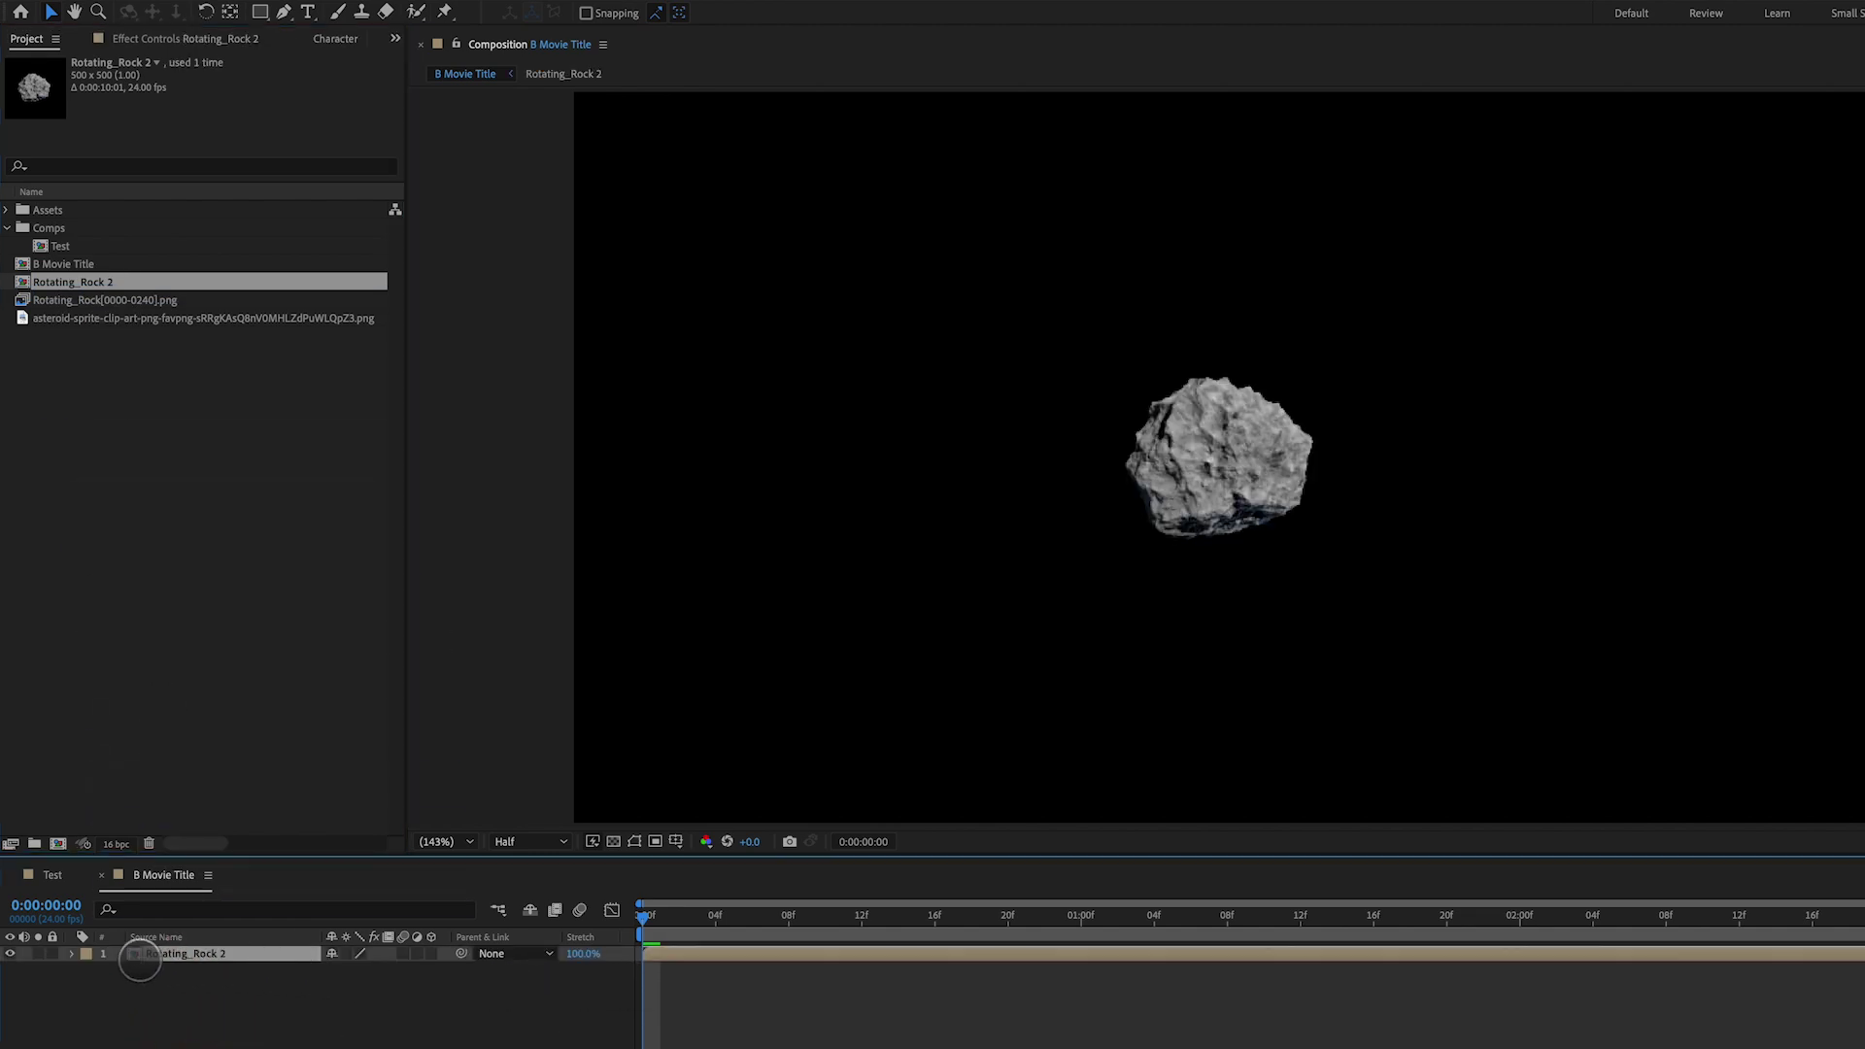
{"action": "left_click", "coordinate": [12, 953]}
Lock the rock layer and add a black 1920×1080 solid named Particles
{"action": "left_click", "coordinate": [52, 954]}
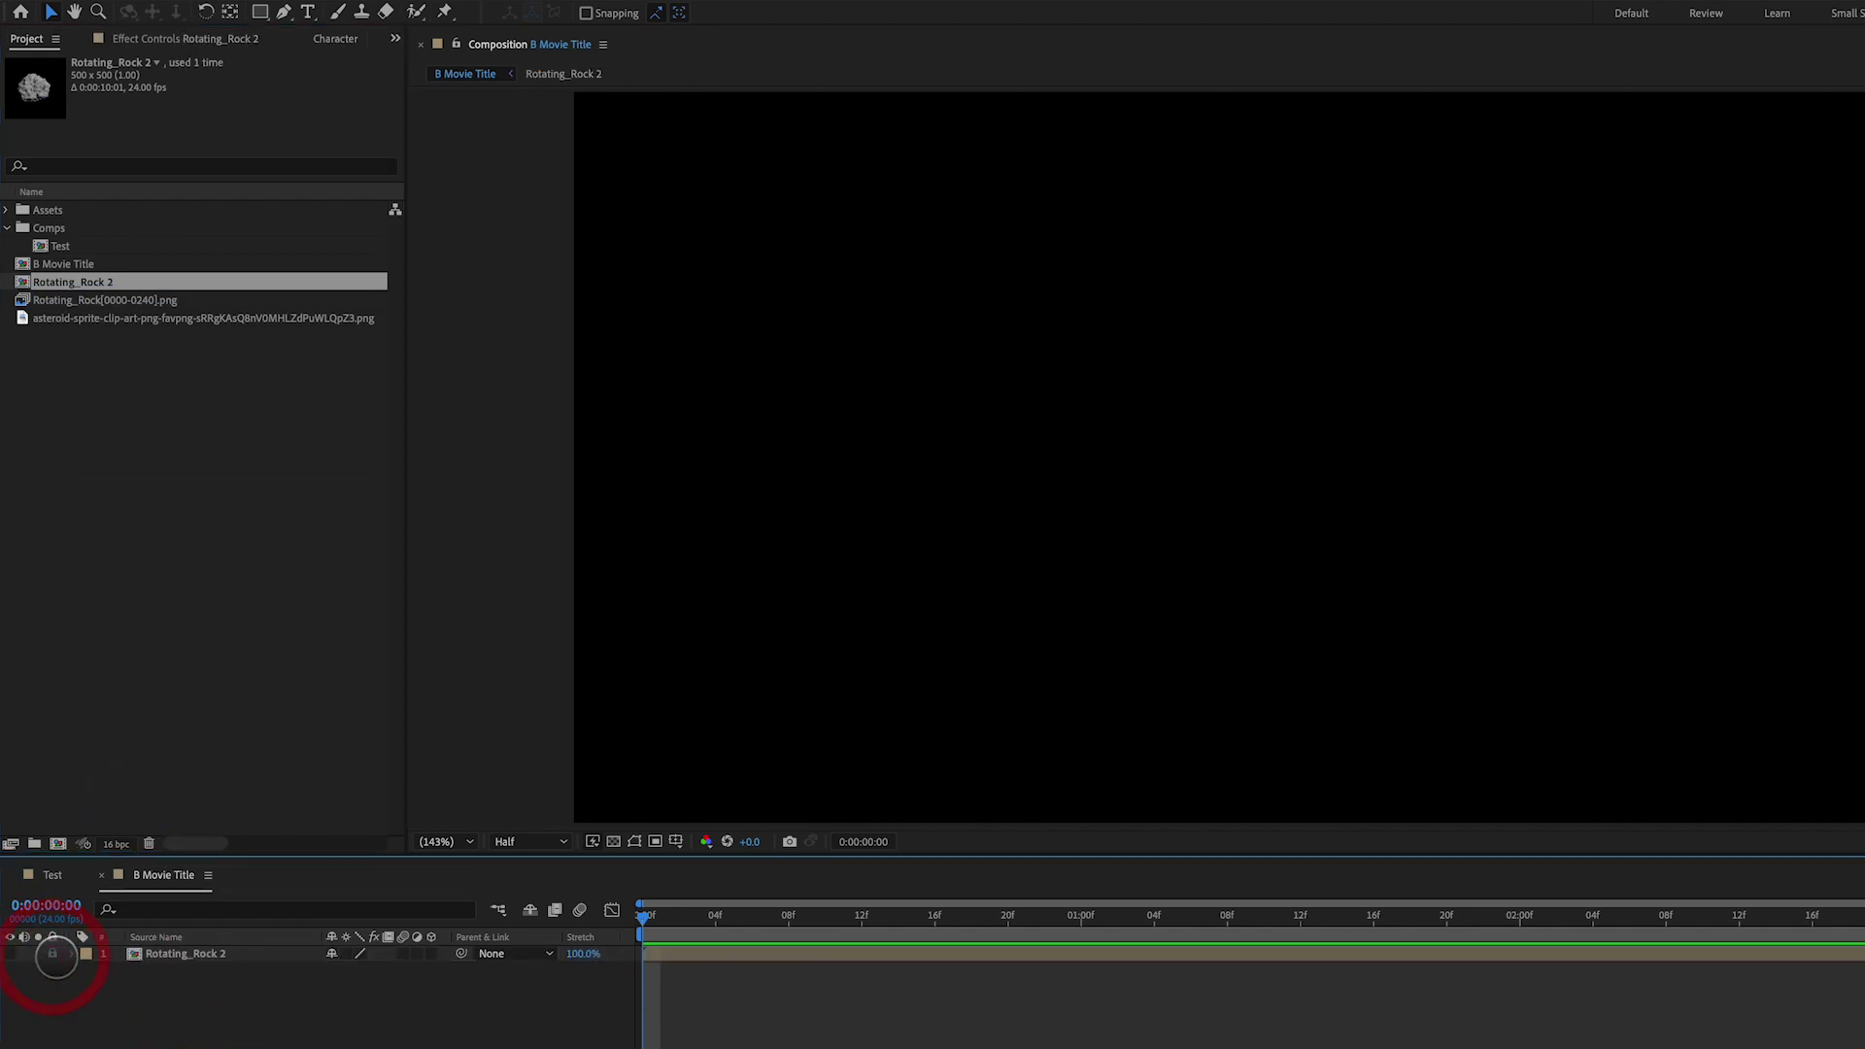
{"action": "right_click", "coordinate": [416, 229]}
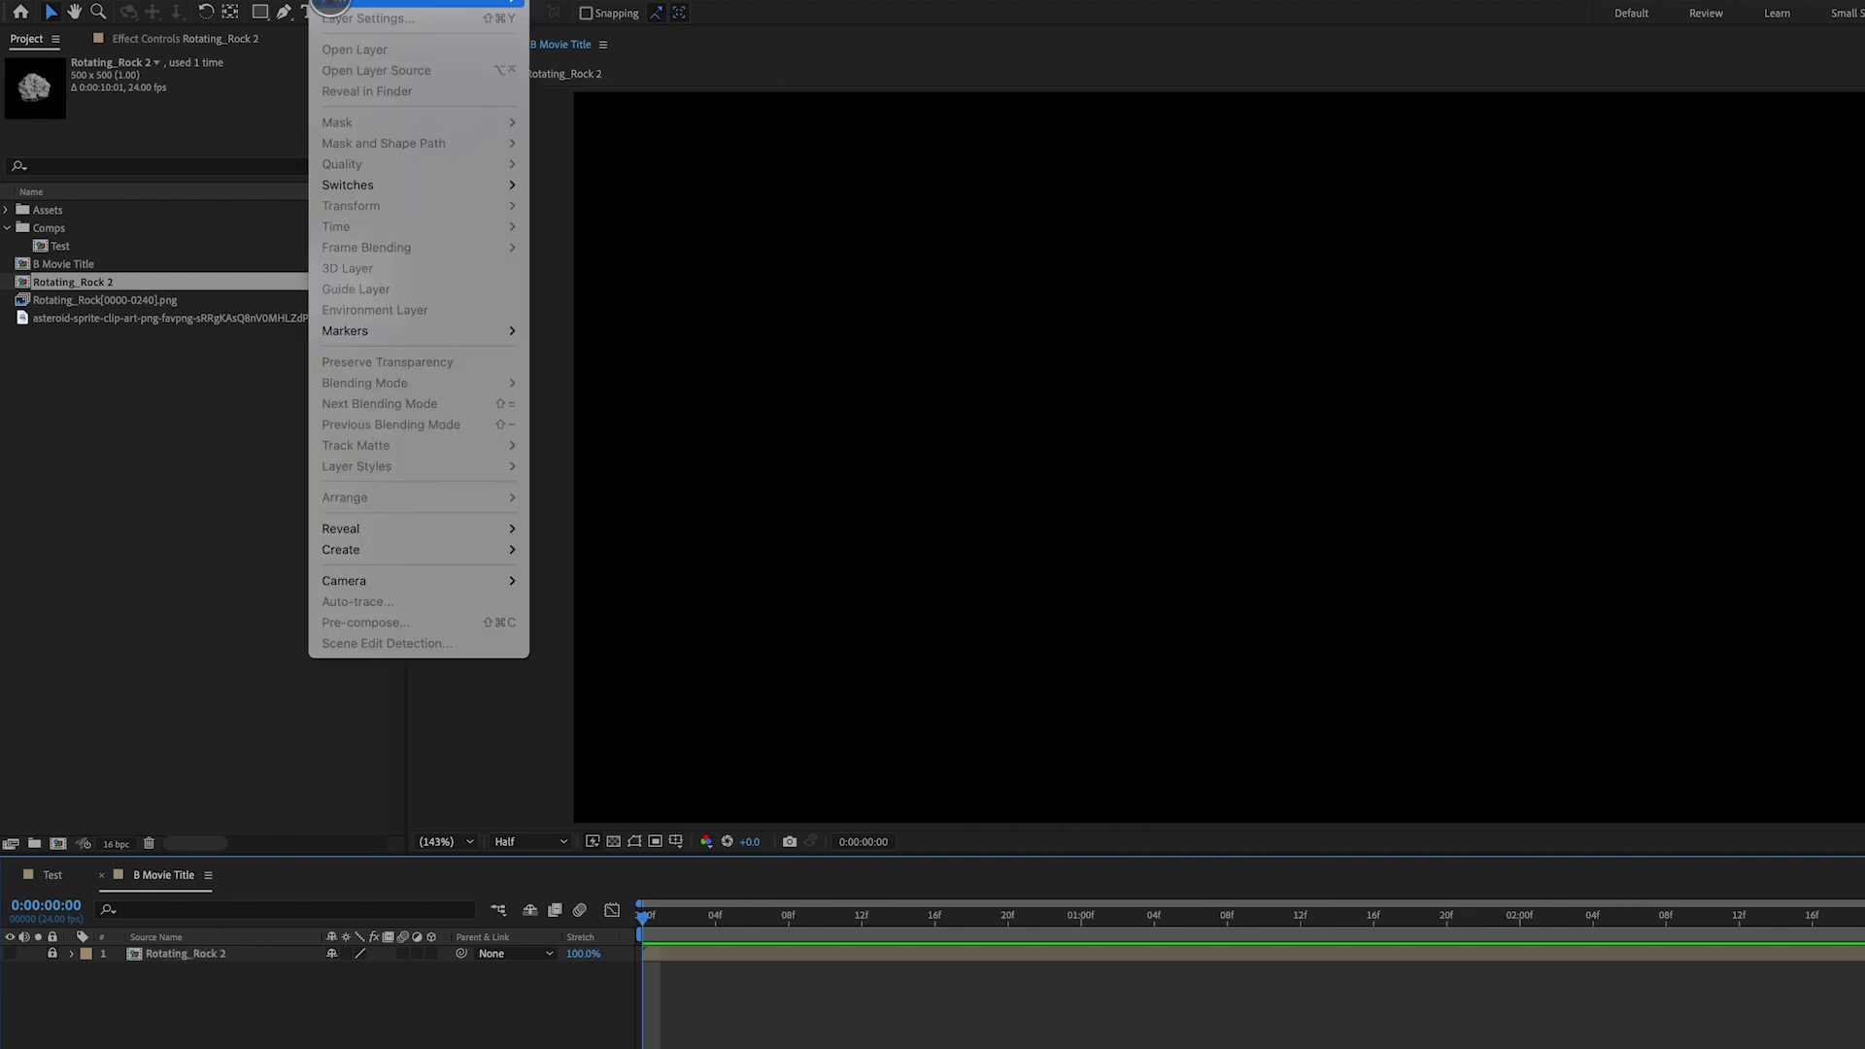
{"action": "mouse_move", "coordinate": [332, 3]}
{"action": "left_click", "coordinate": [616, 13]}
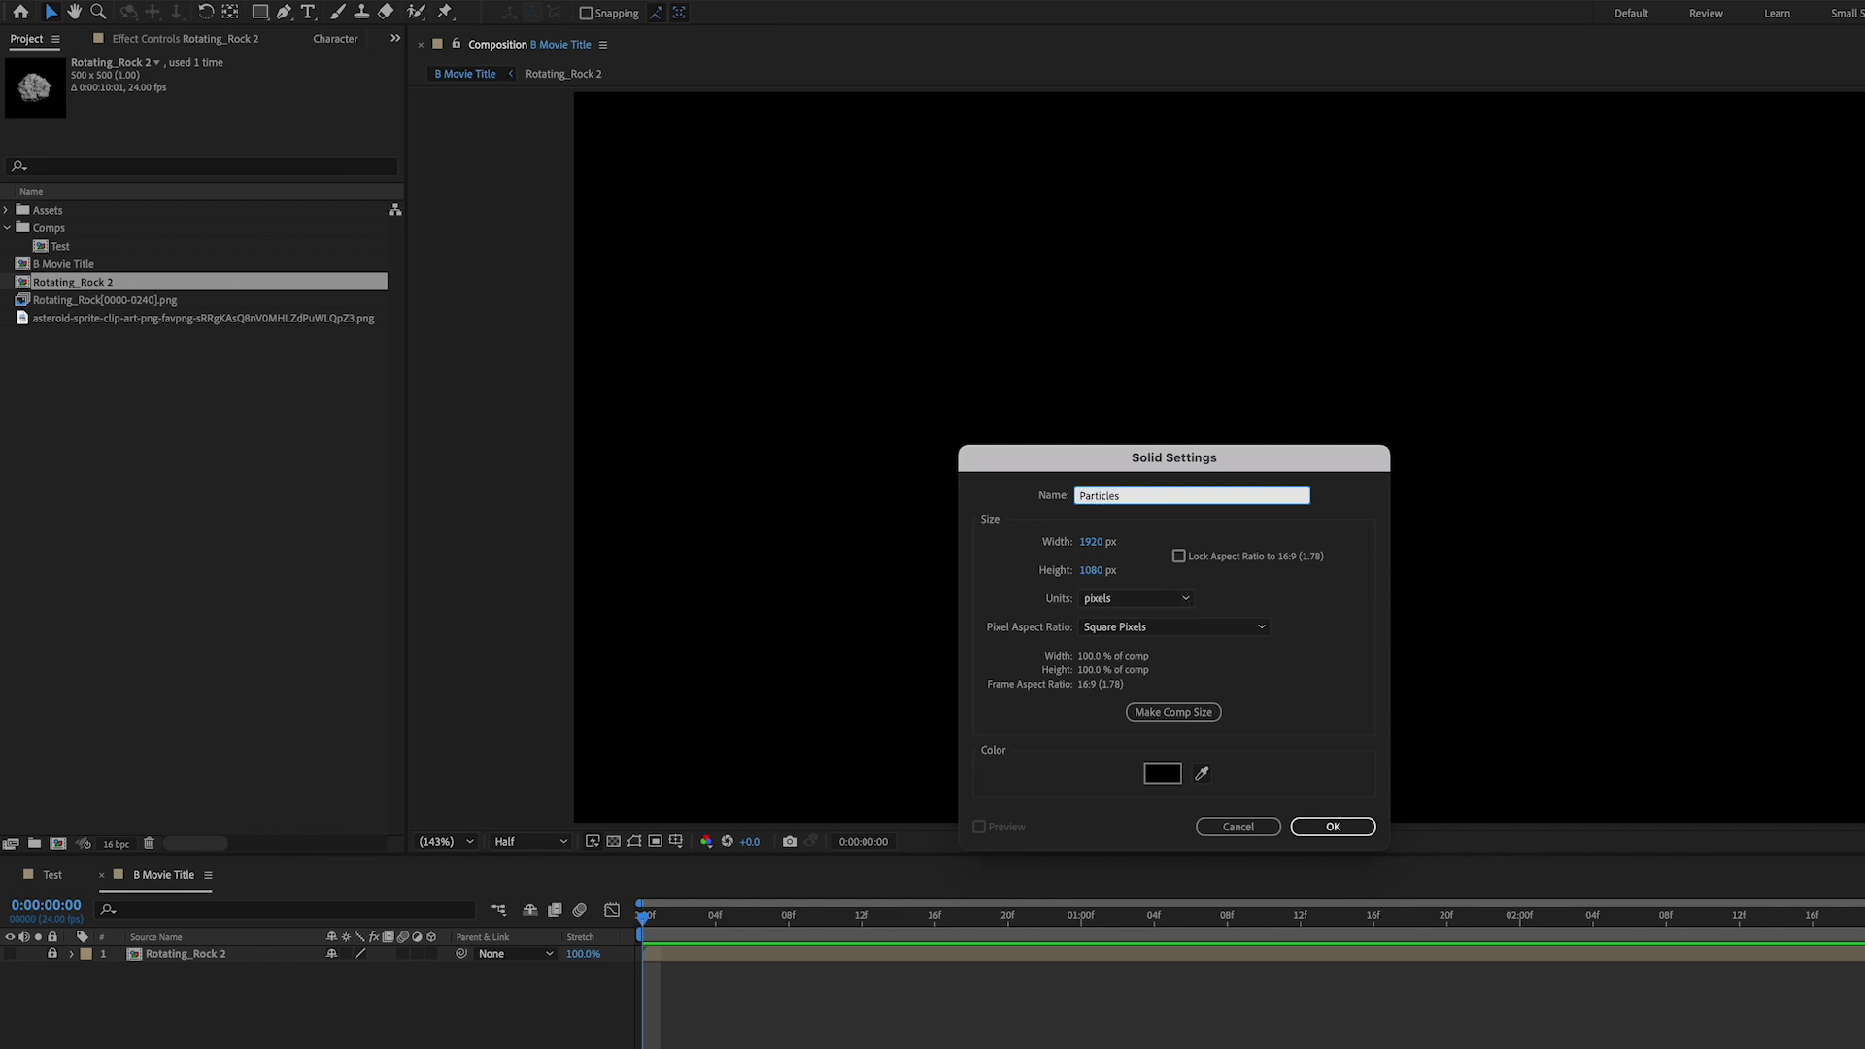
{"action": "left_click", "coordinate": [1331, 824]}
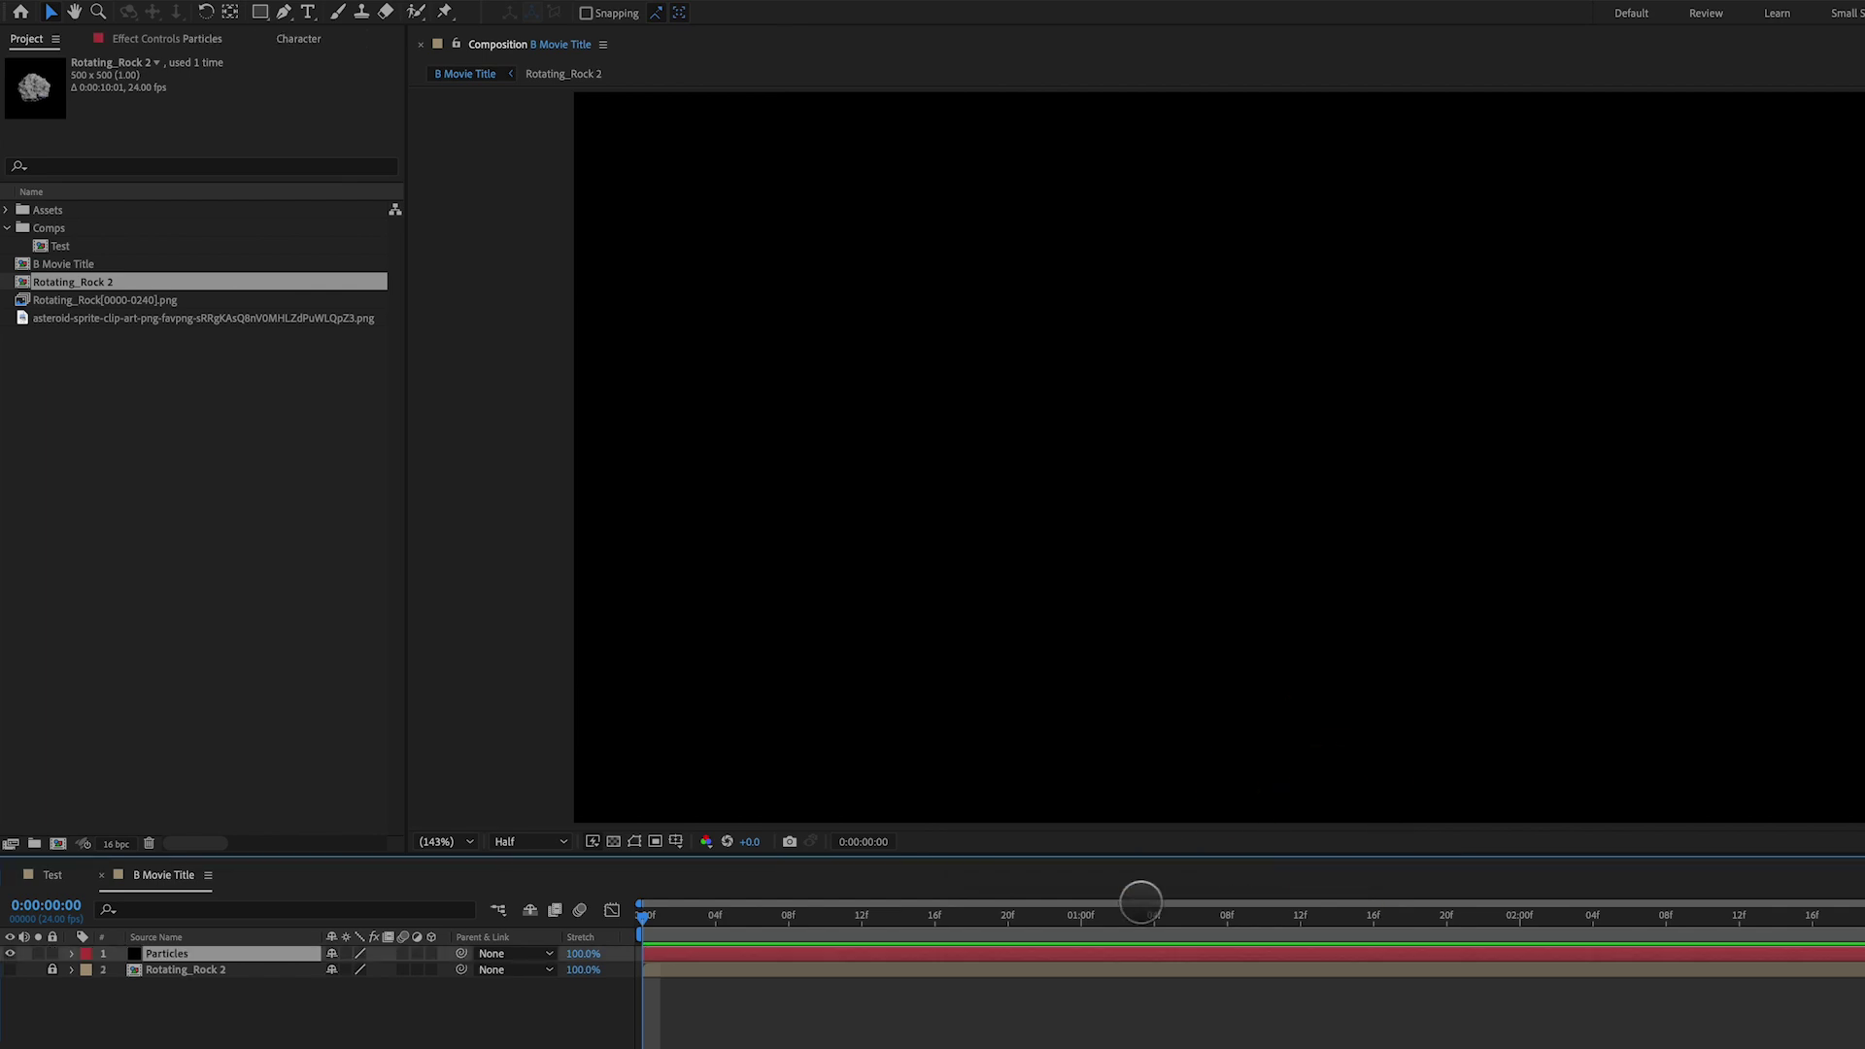
Apply RG Trapcode Particular to the Particles solid
{"action": "left_click", "coordinate": [379, 0]}
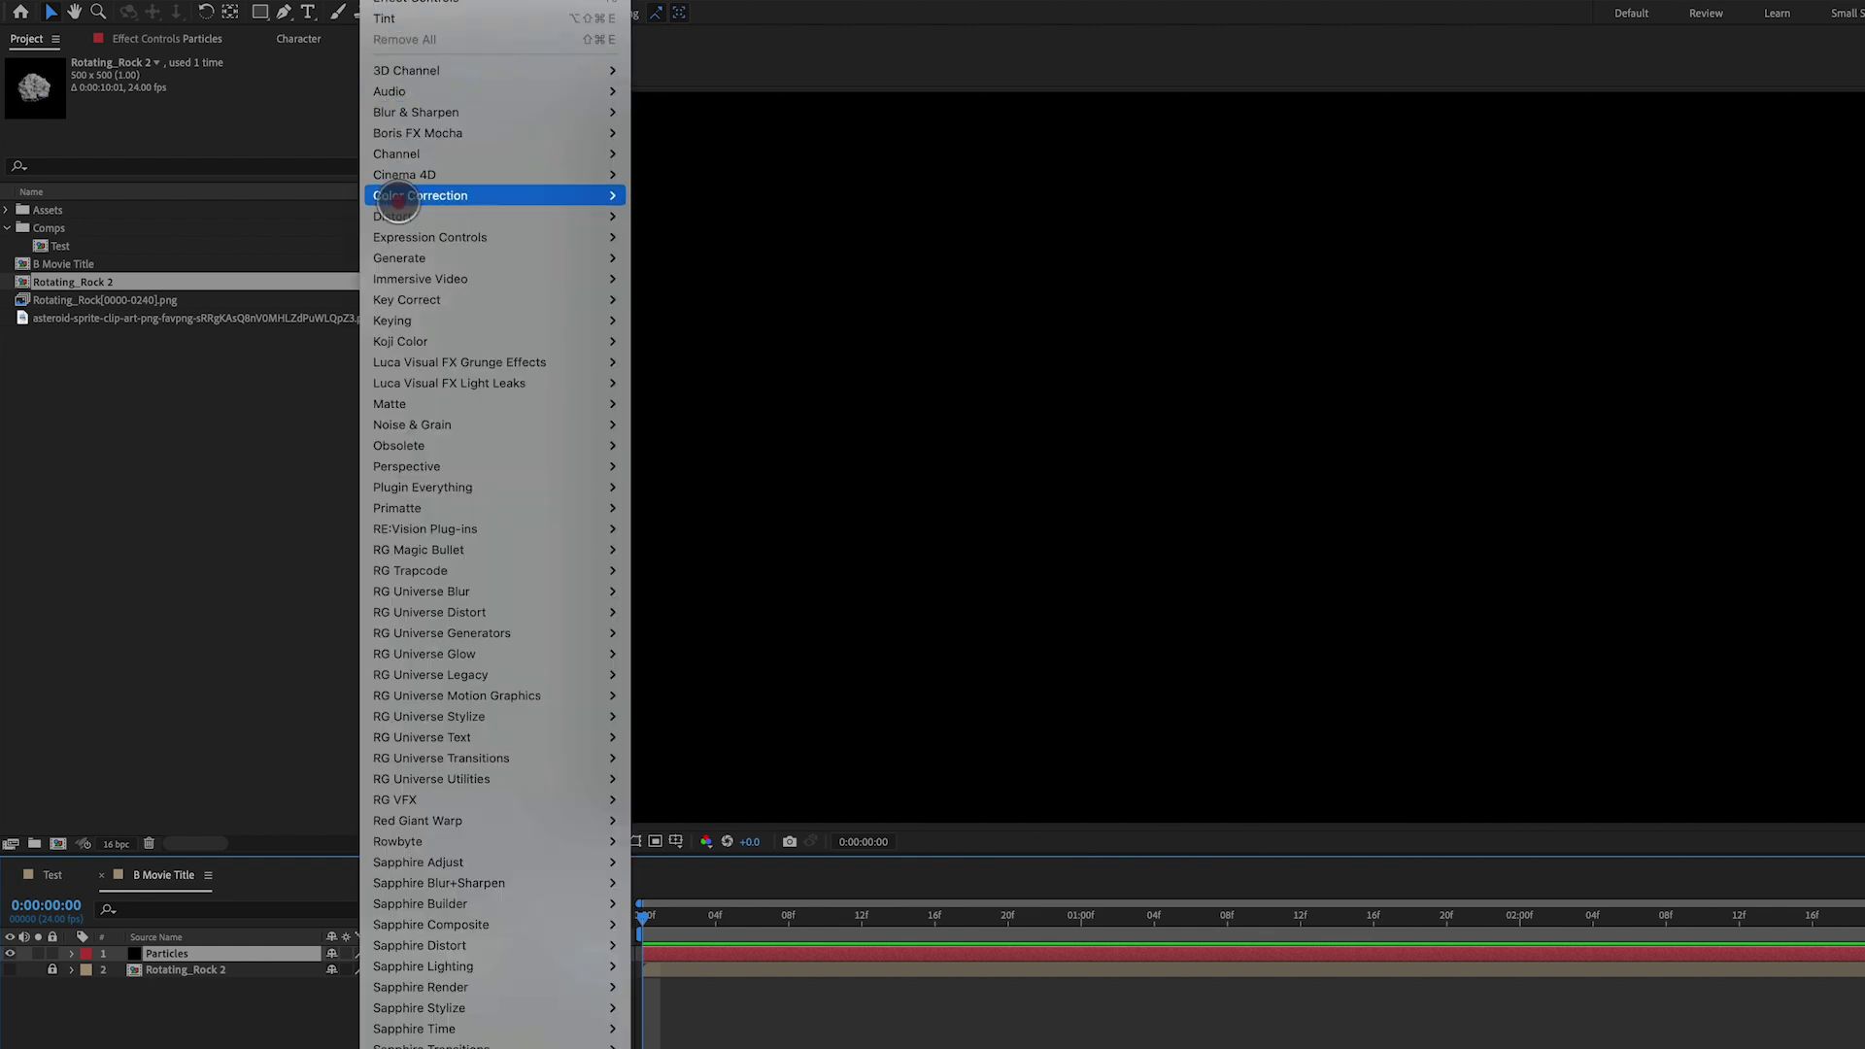
{"action": "mouse_move", "coordinate": [499, 570]}
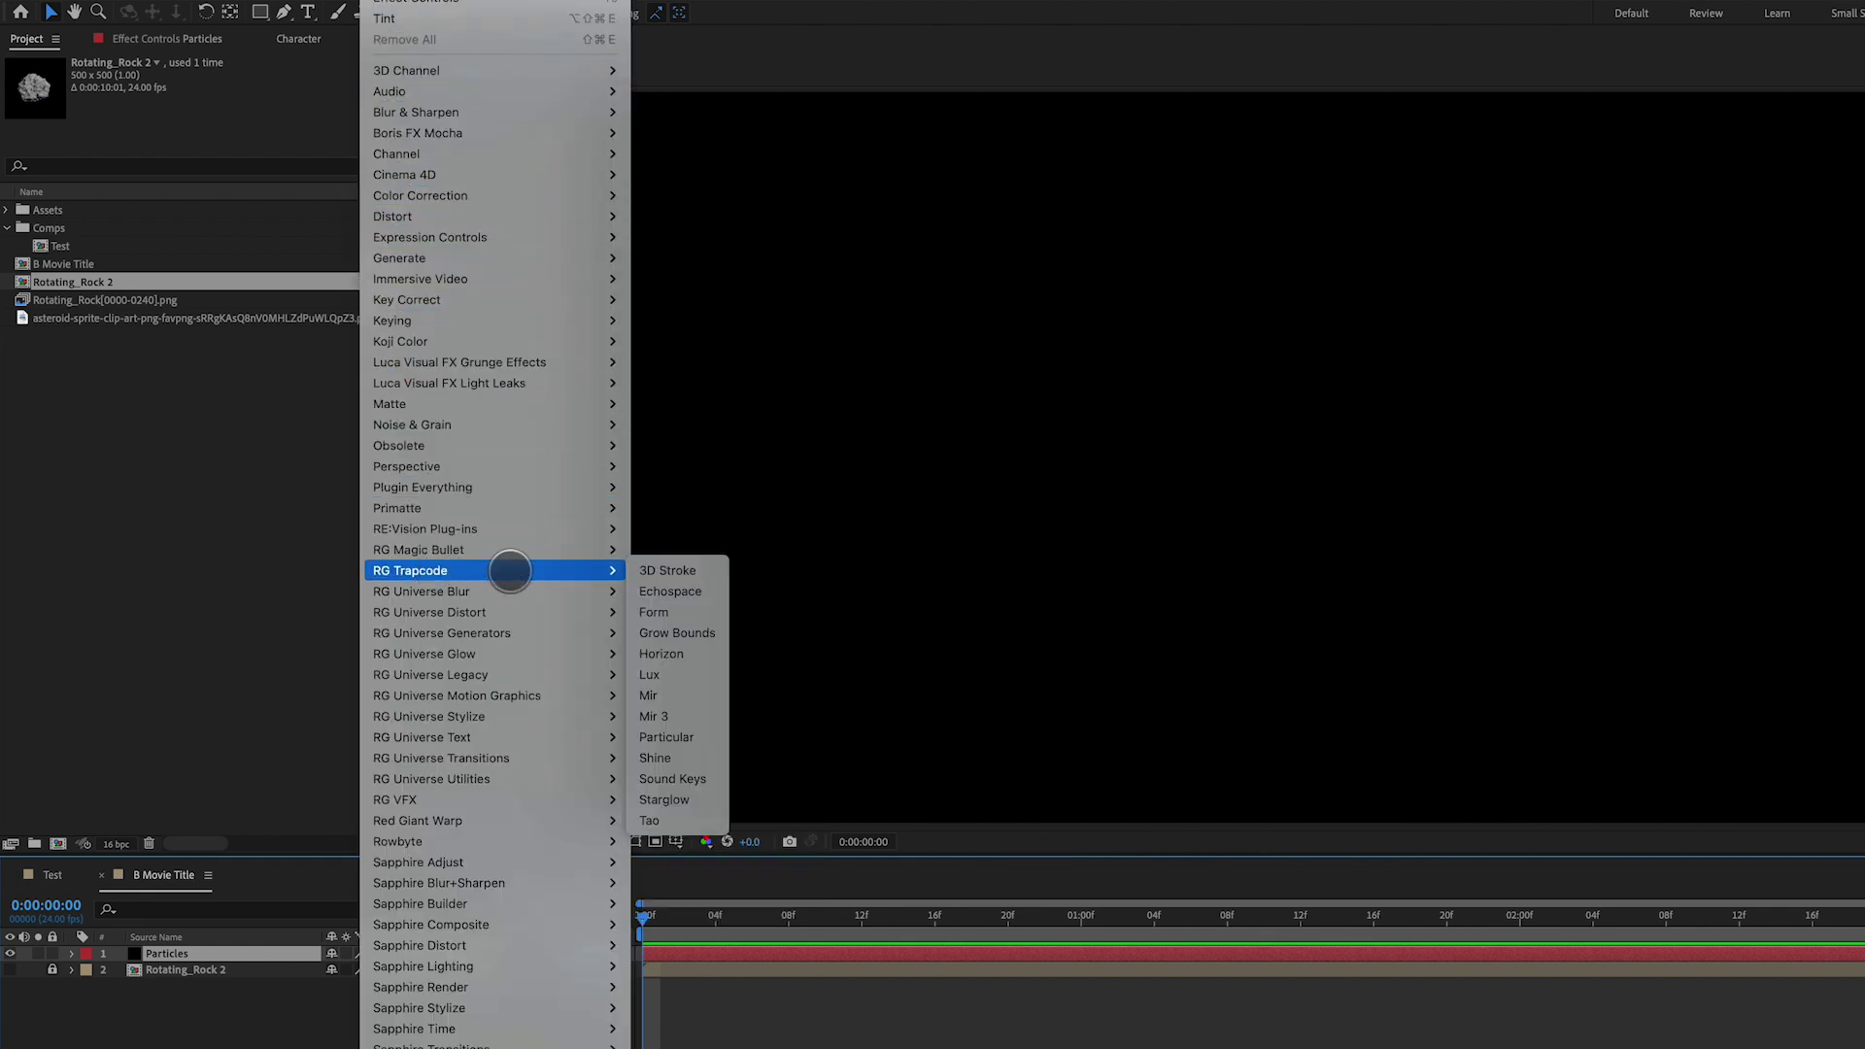
{"action": "left_click", "coordinate": [691, 737]}
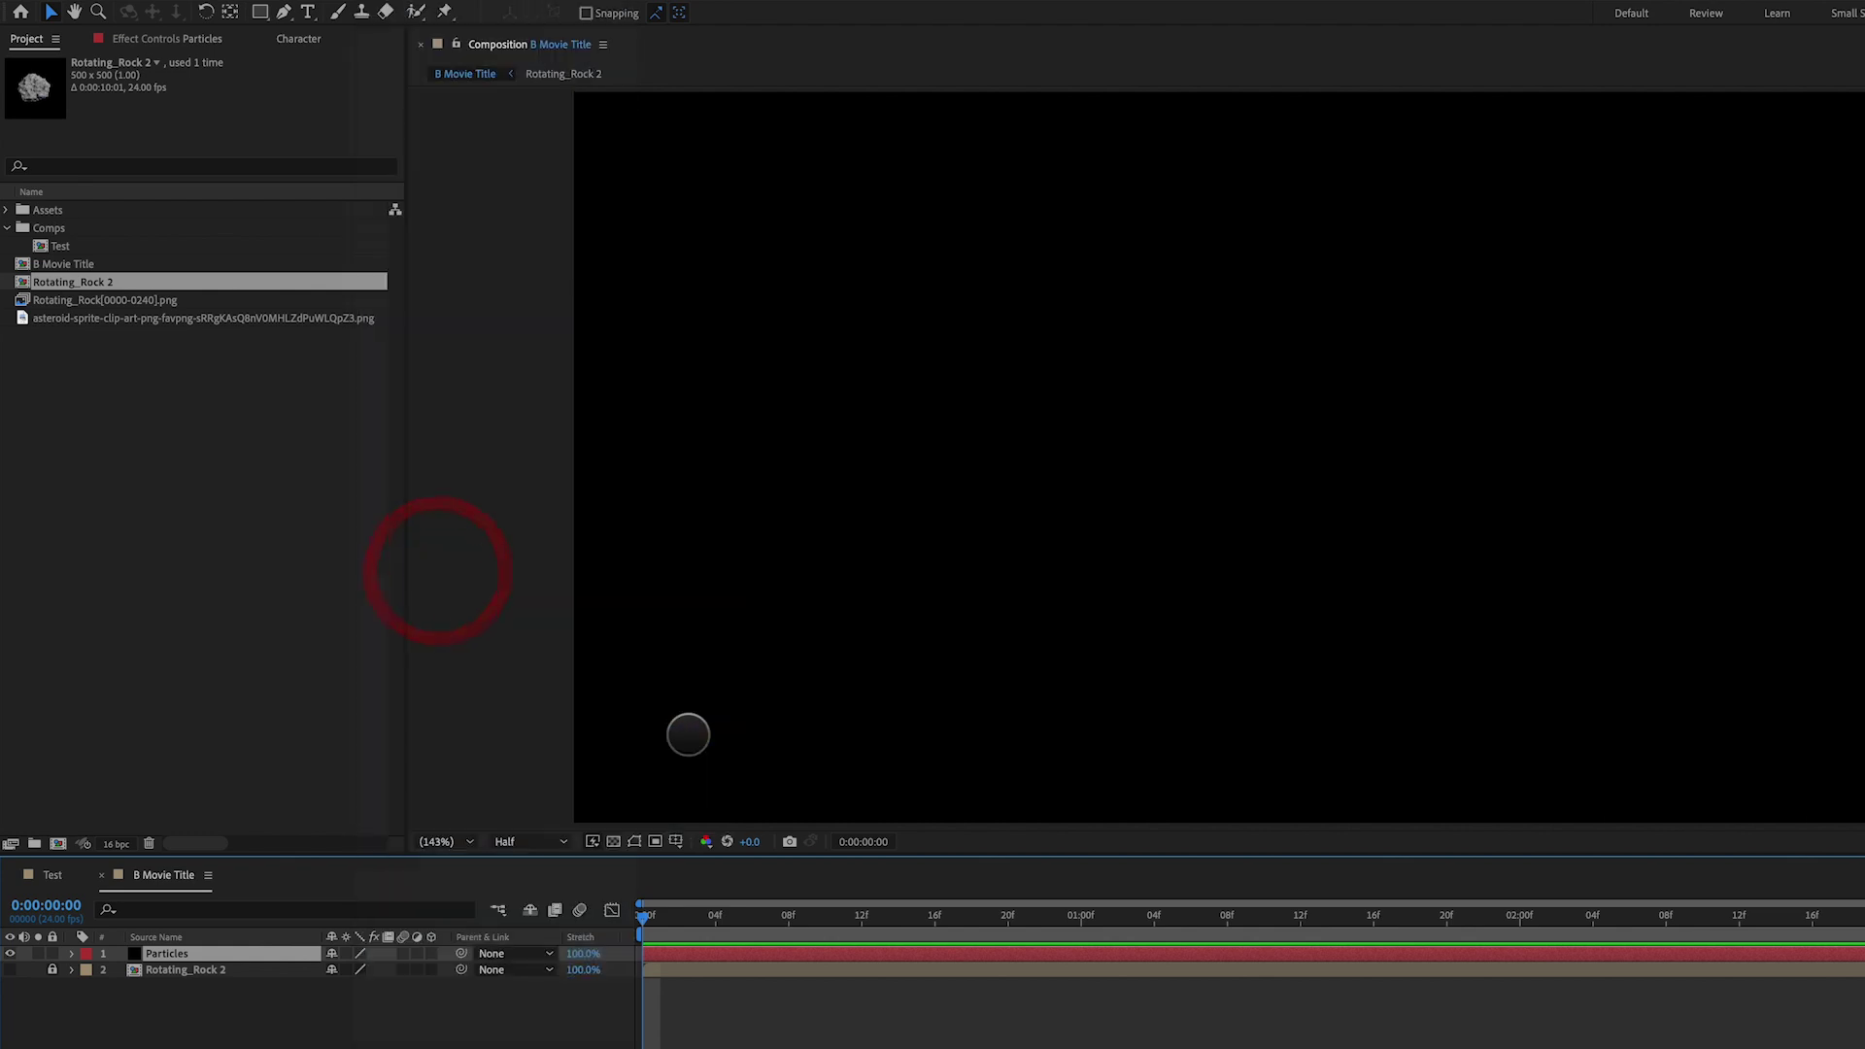
Switch the Particular emitter type to Box
{"action": "left_click_drag", "start_coordinate": [749, 918], "coordinate": [1457, 924]}
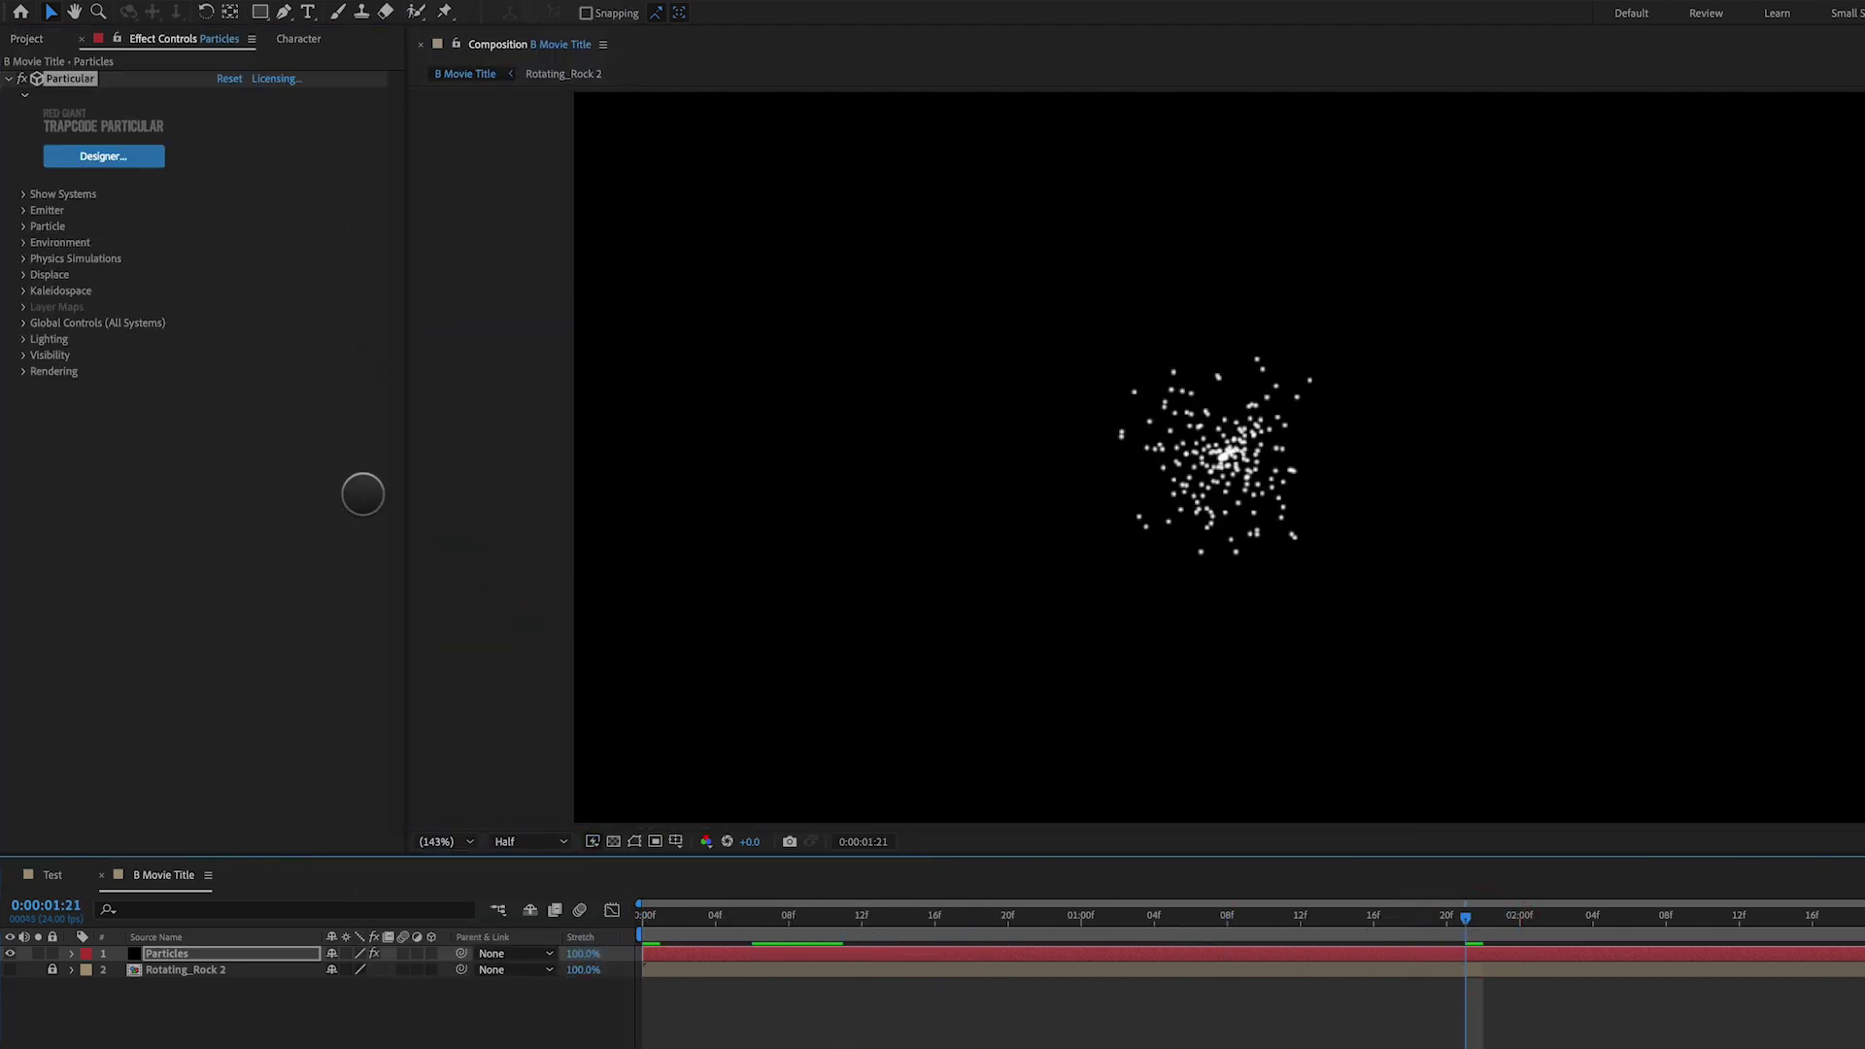
{"action": "left_click", "coordinate": [24, 210]}
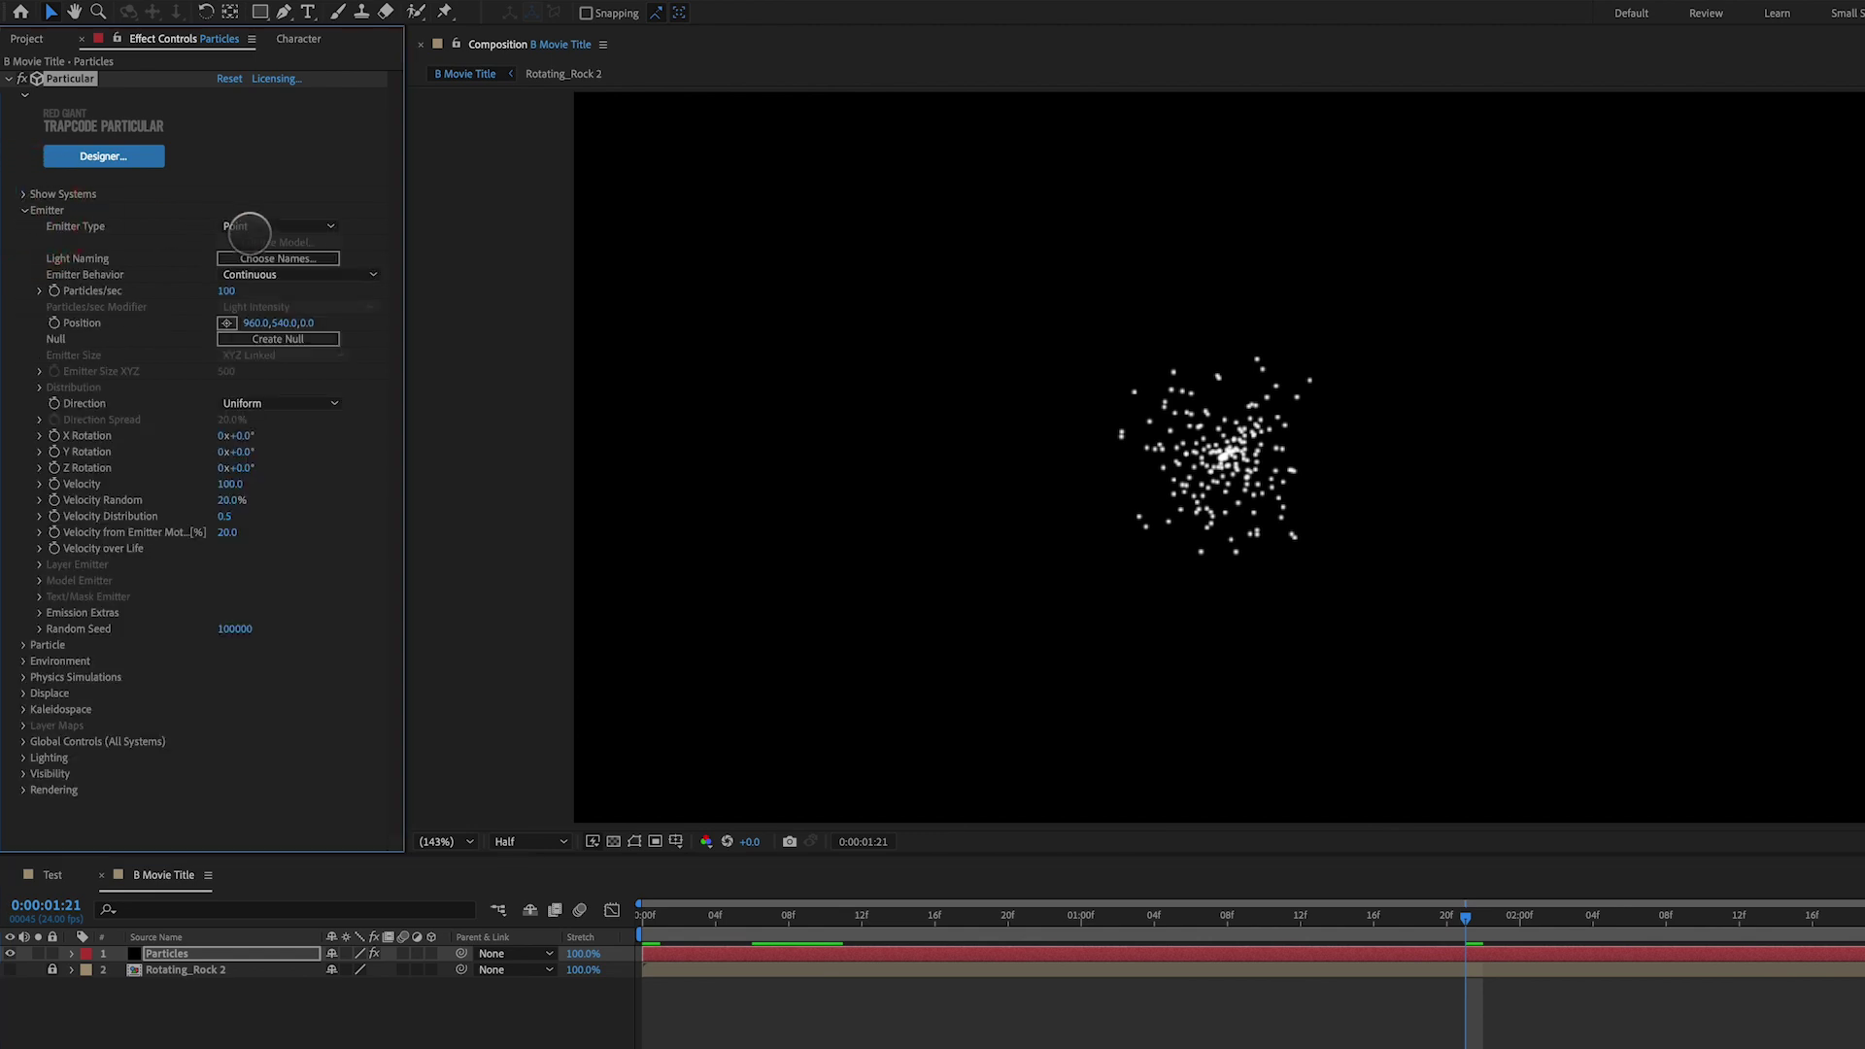
{"action": "left_click", "coordinate": [251, 225]}
{"action": "left_click", "coordinate": [261, 268]}
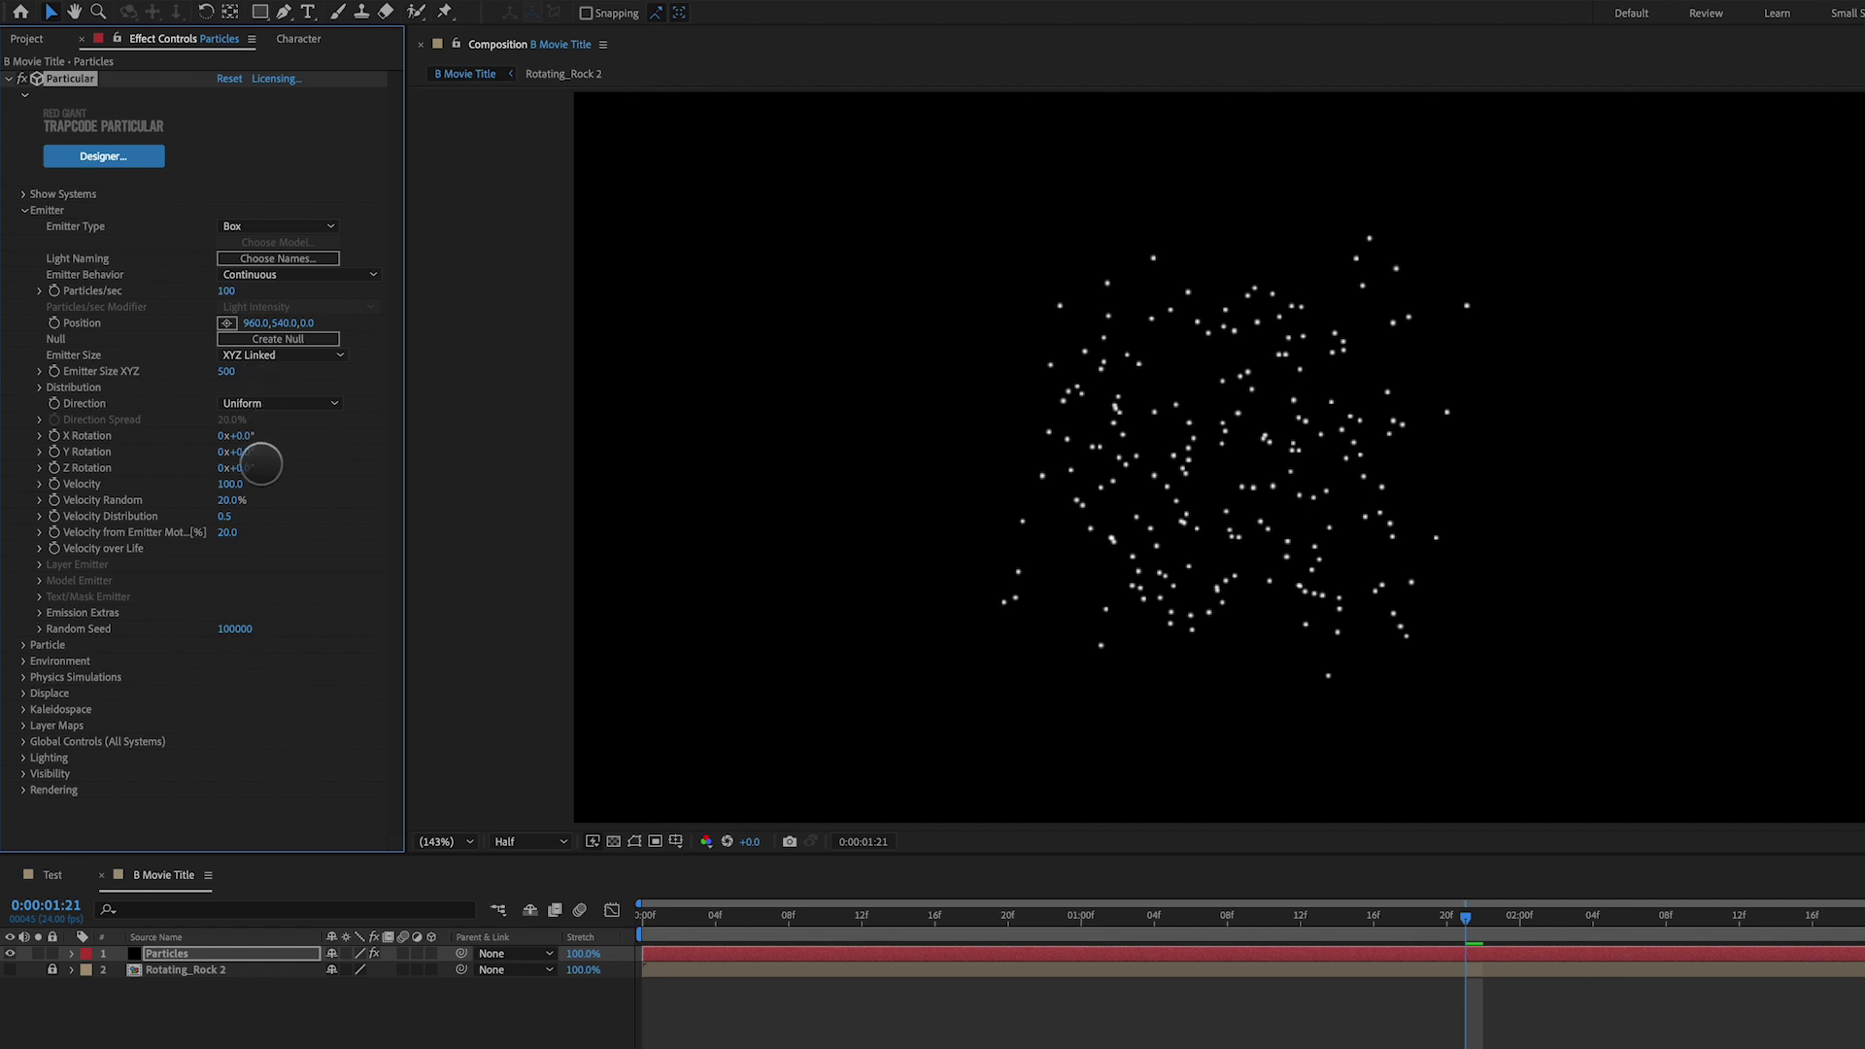
Set Particular's Emitter Size mode to XYZ Individual
{"action": "left_click_drag", "start_coordinate": [225, 371], "coordinate": [685, 389]}
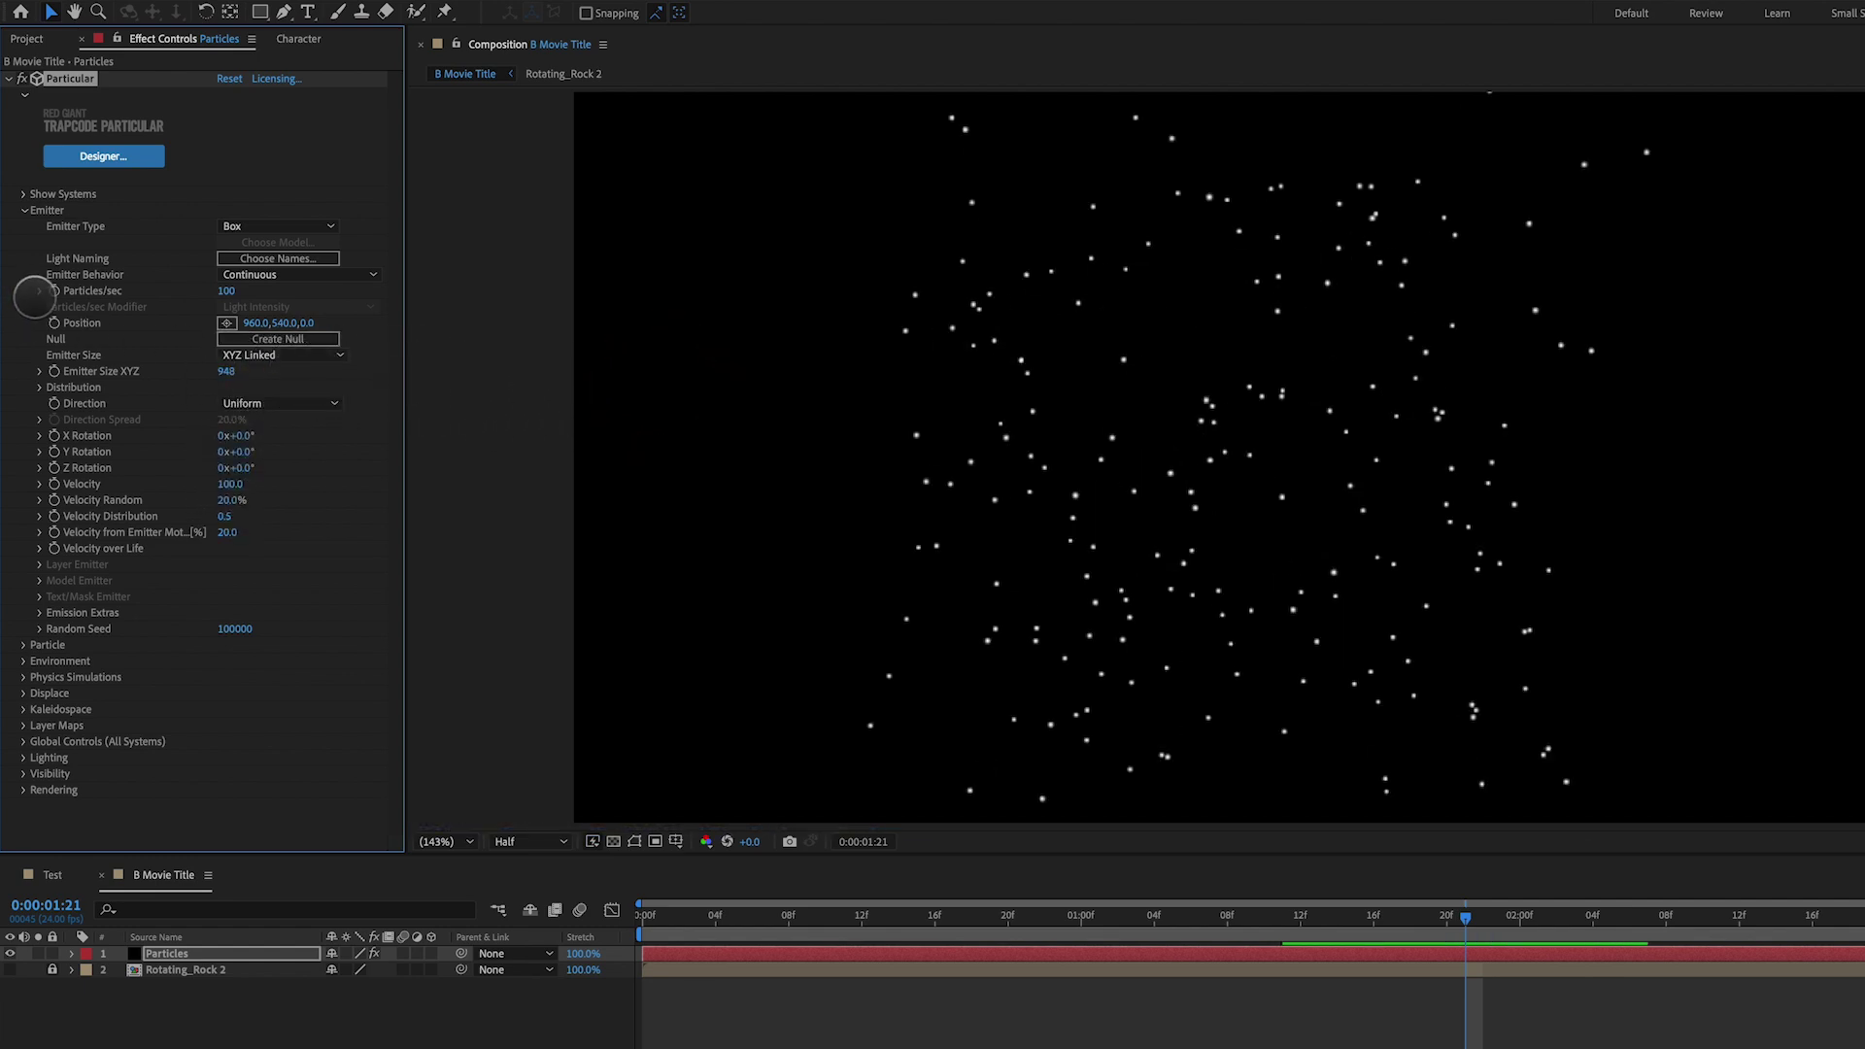
{"action": "left_click", "coordinate": [38, 371]}
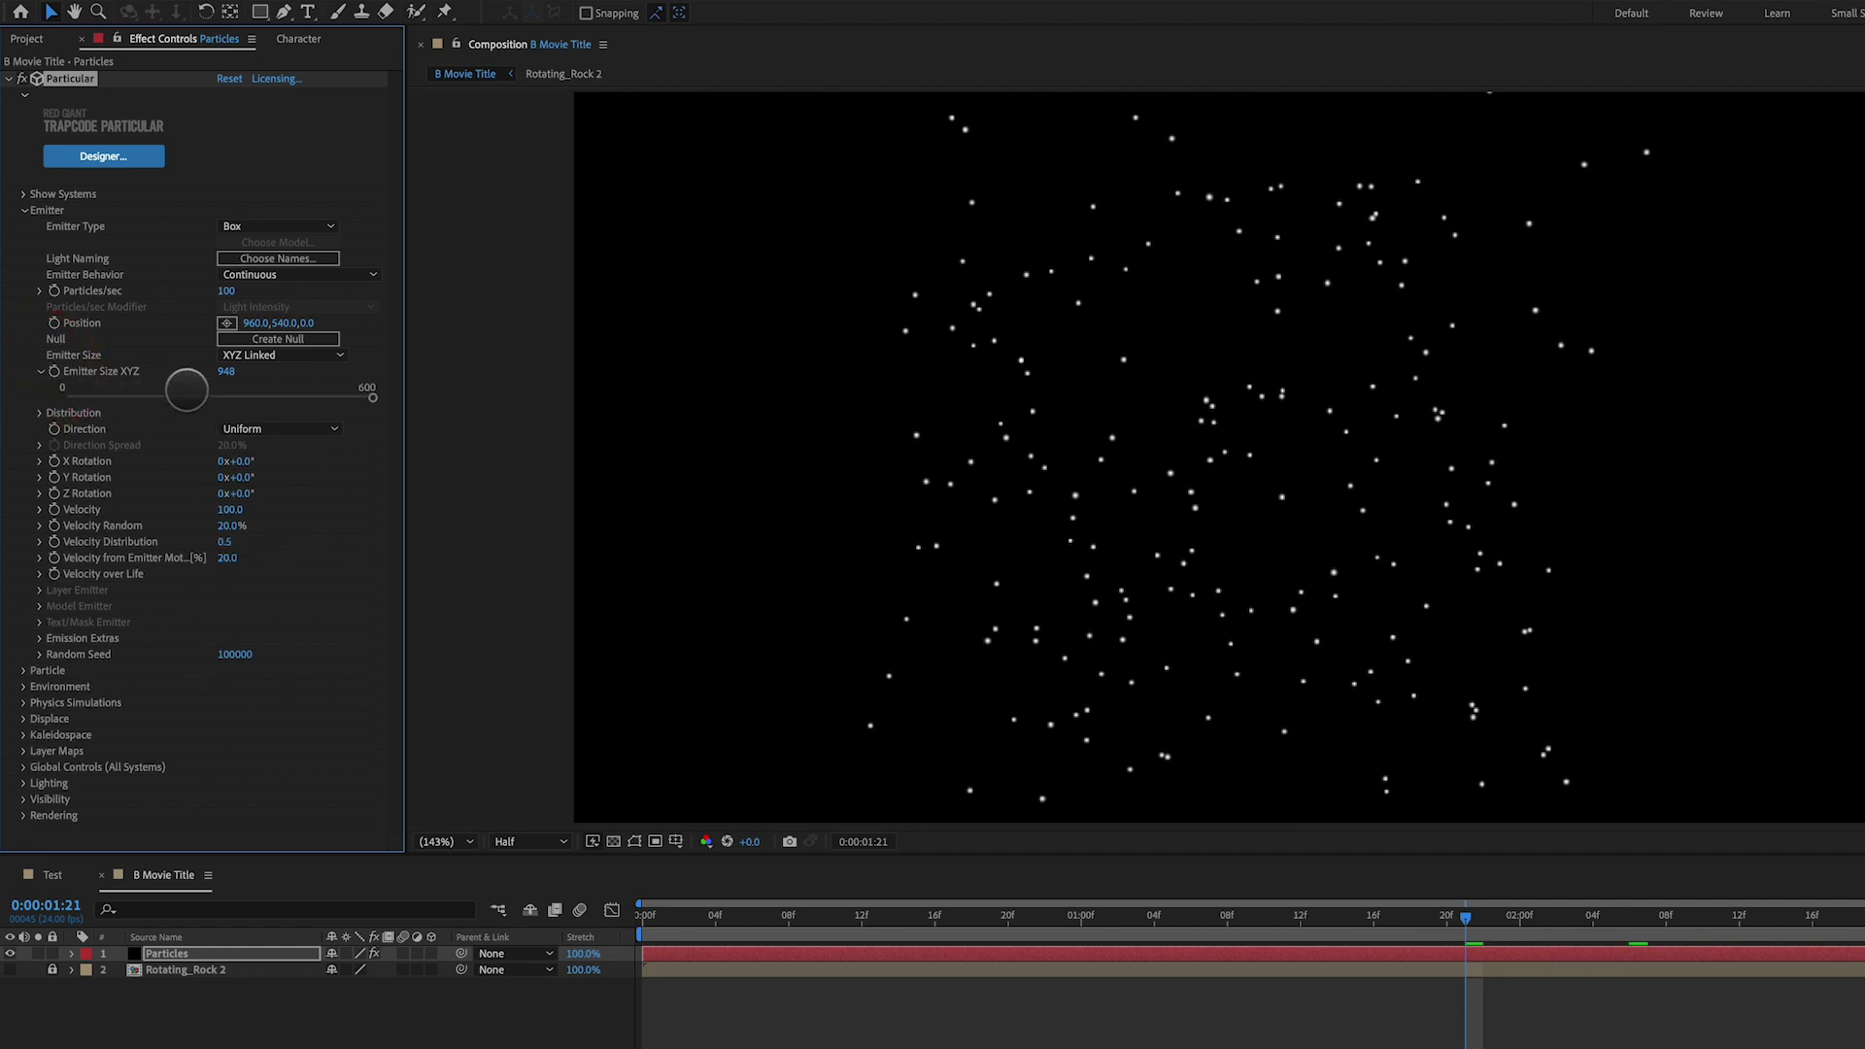
{"action": "left_click", "coordinate": [261, 356]}
{"action": "left_click", "coordinate": [280, 387]}
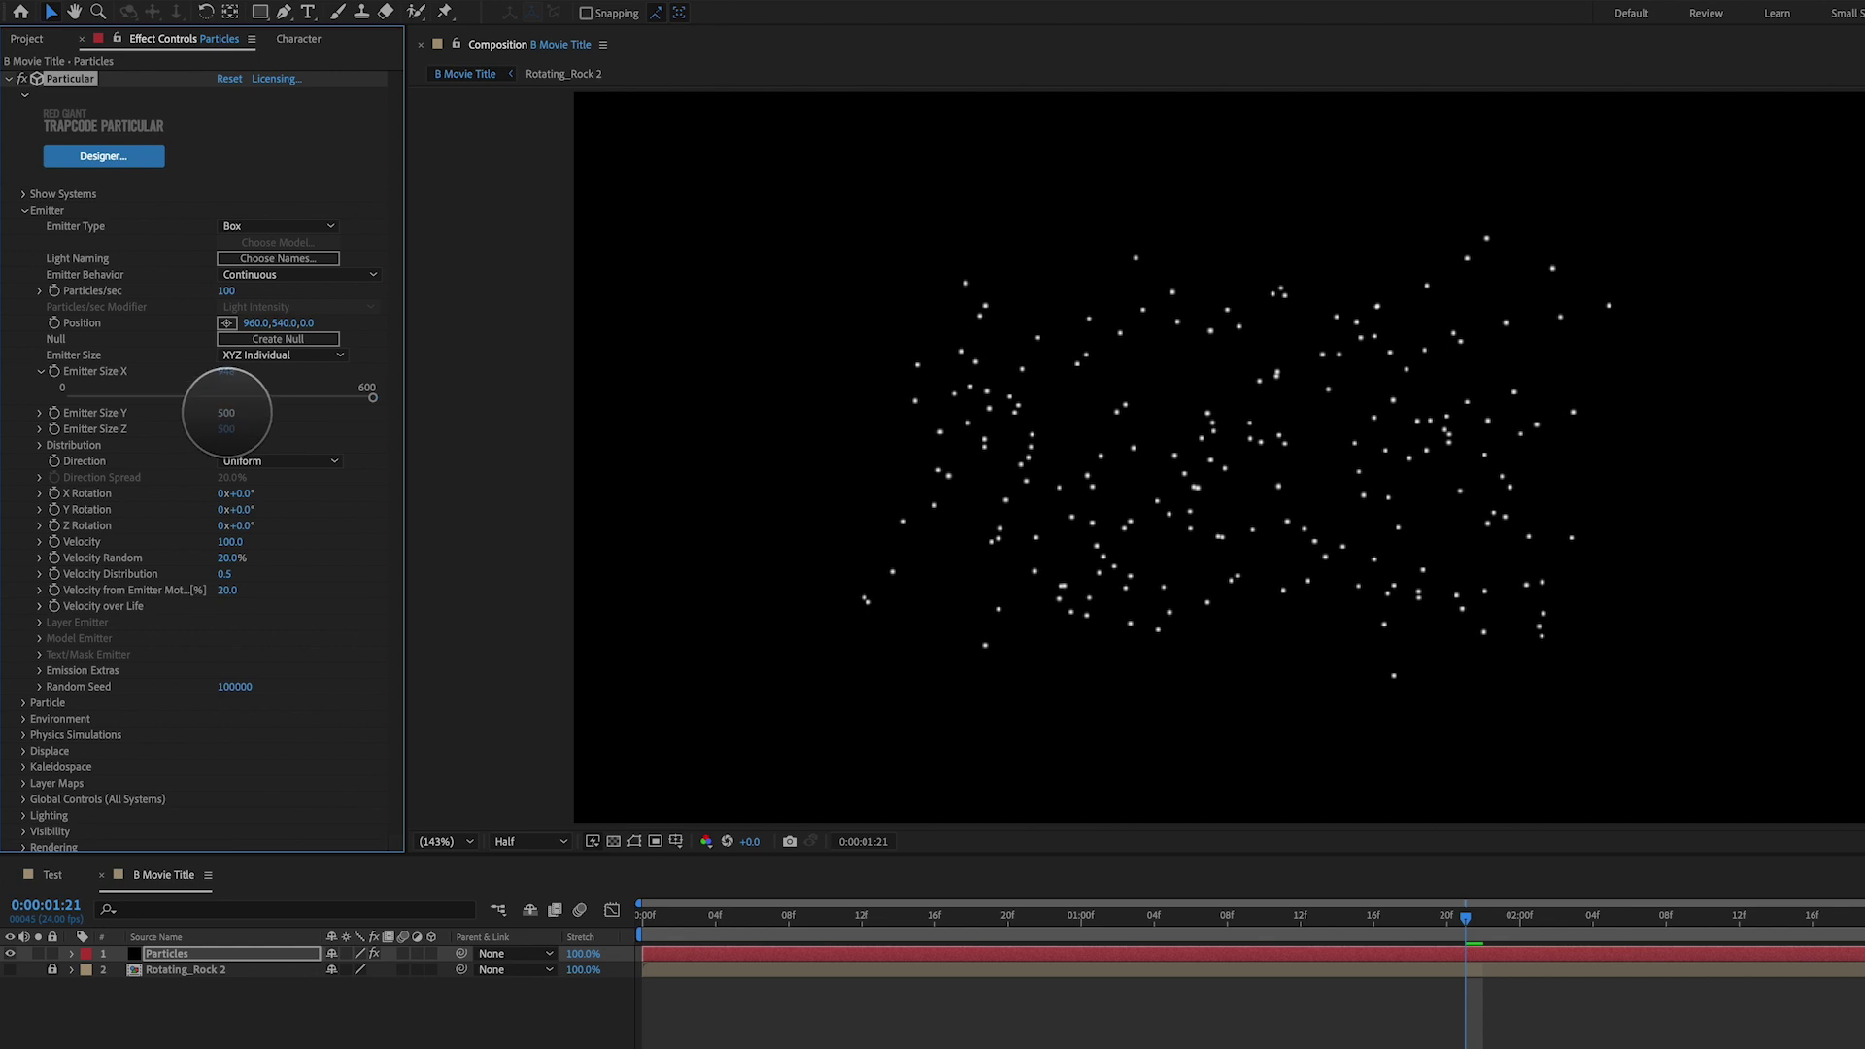
Set Emitter Size X to 2000 and Emitter Size Z to 5000
{"action": "left_click_drag", "start_coordinate": [227, 373], "coordinate": [949, 387]}
{"action": "left_click", "coordinate": [225, 372]}
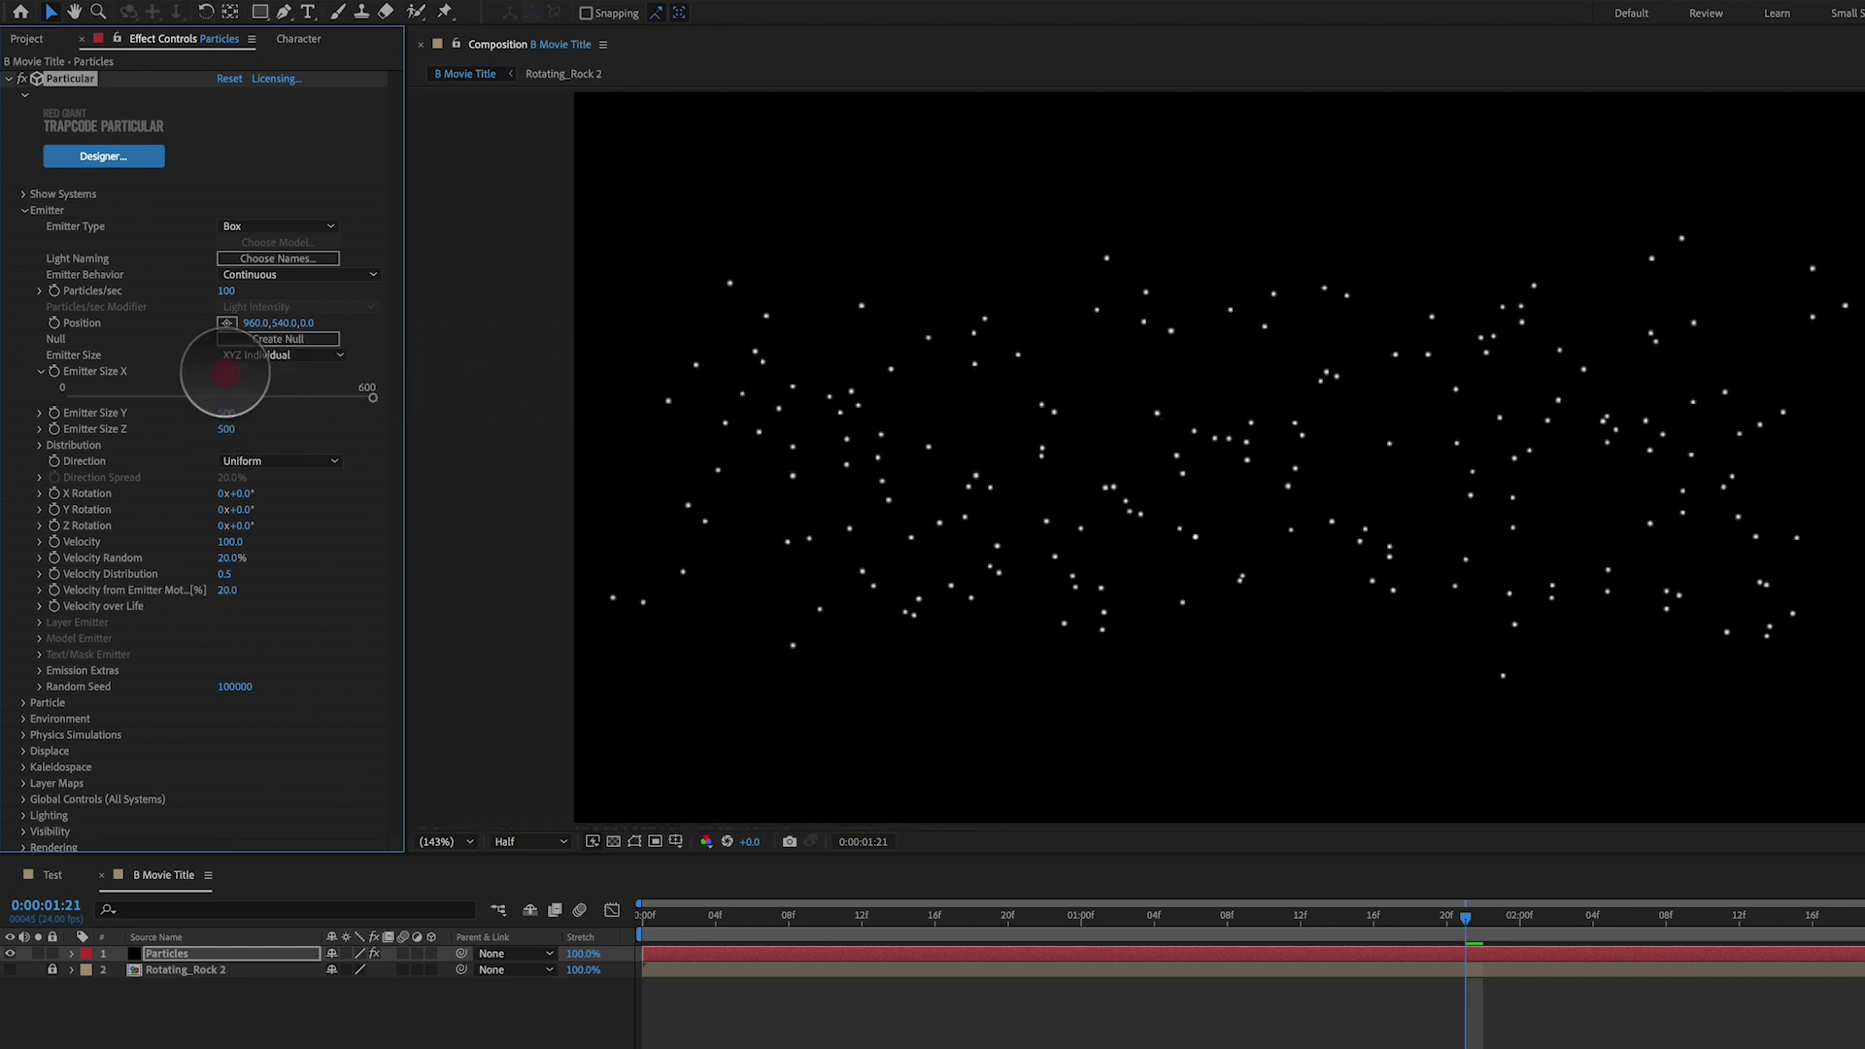
{"action": "type", "text": "2000"}
{"action": "key", "text": "Return"}
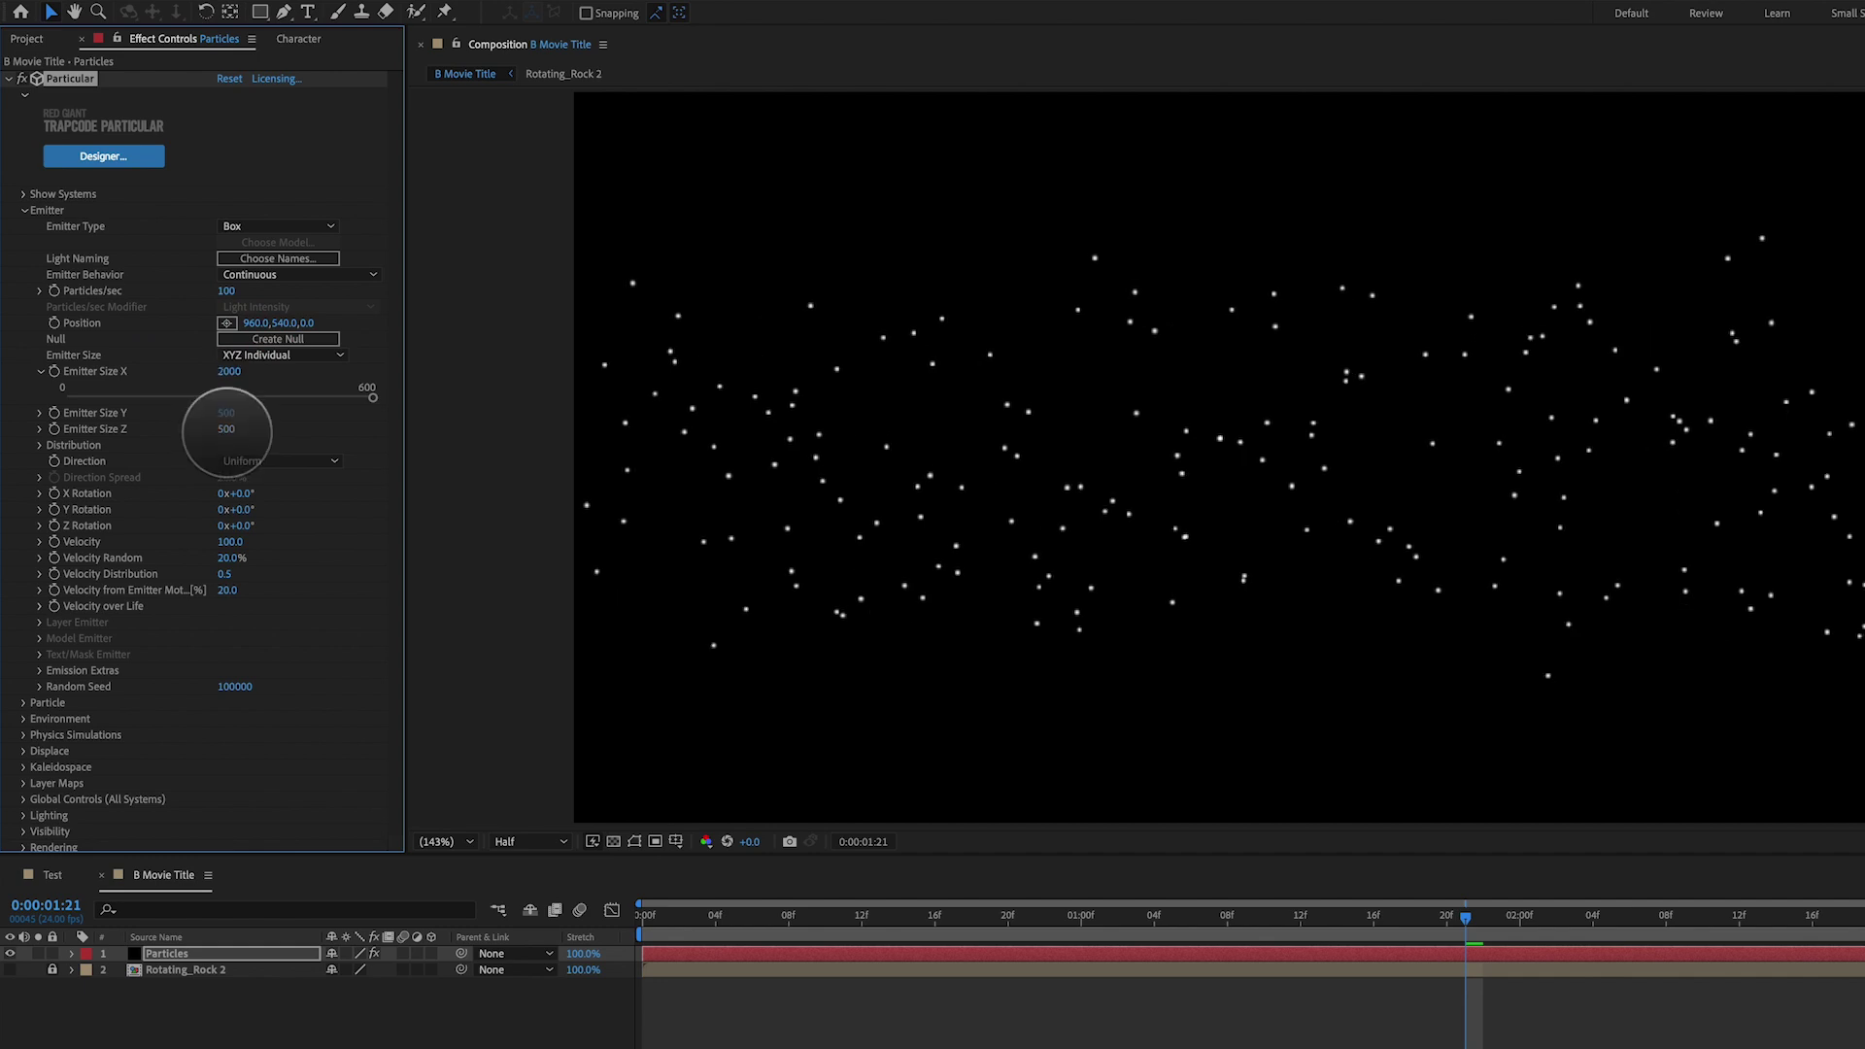
{"action": "left_click_drag", "start_coordinate": [227, 428], "coordinate": [1807, 413]}
{"action": "left_click", "coordinate": [227, 428]}
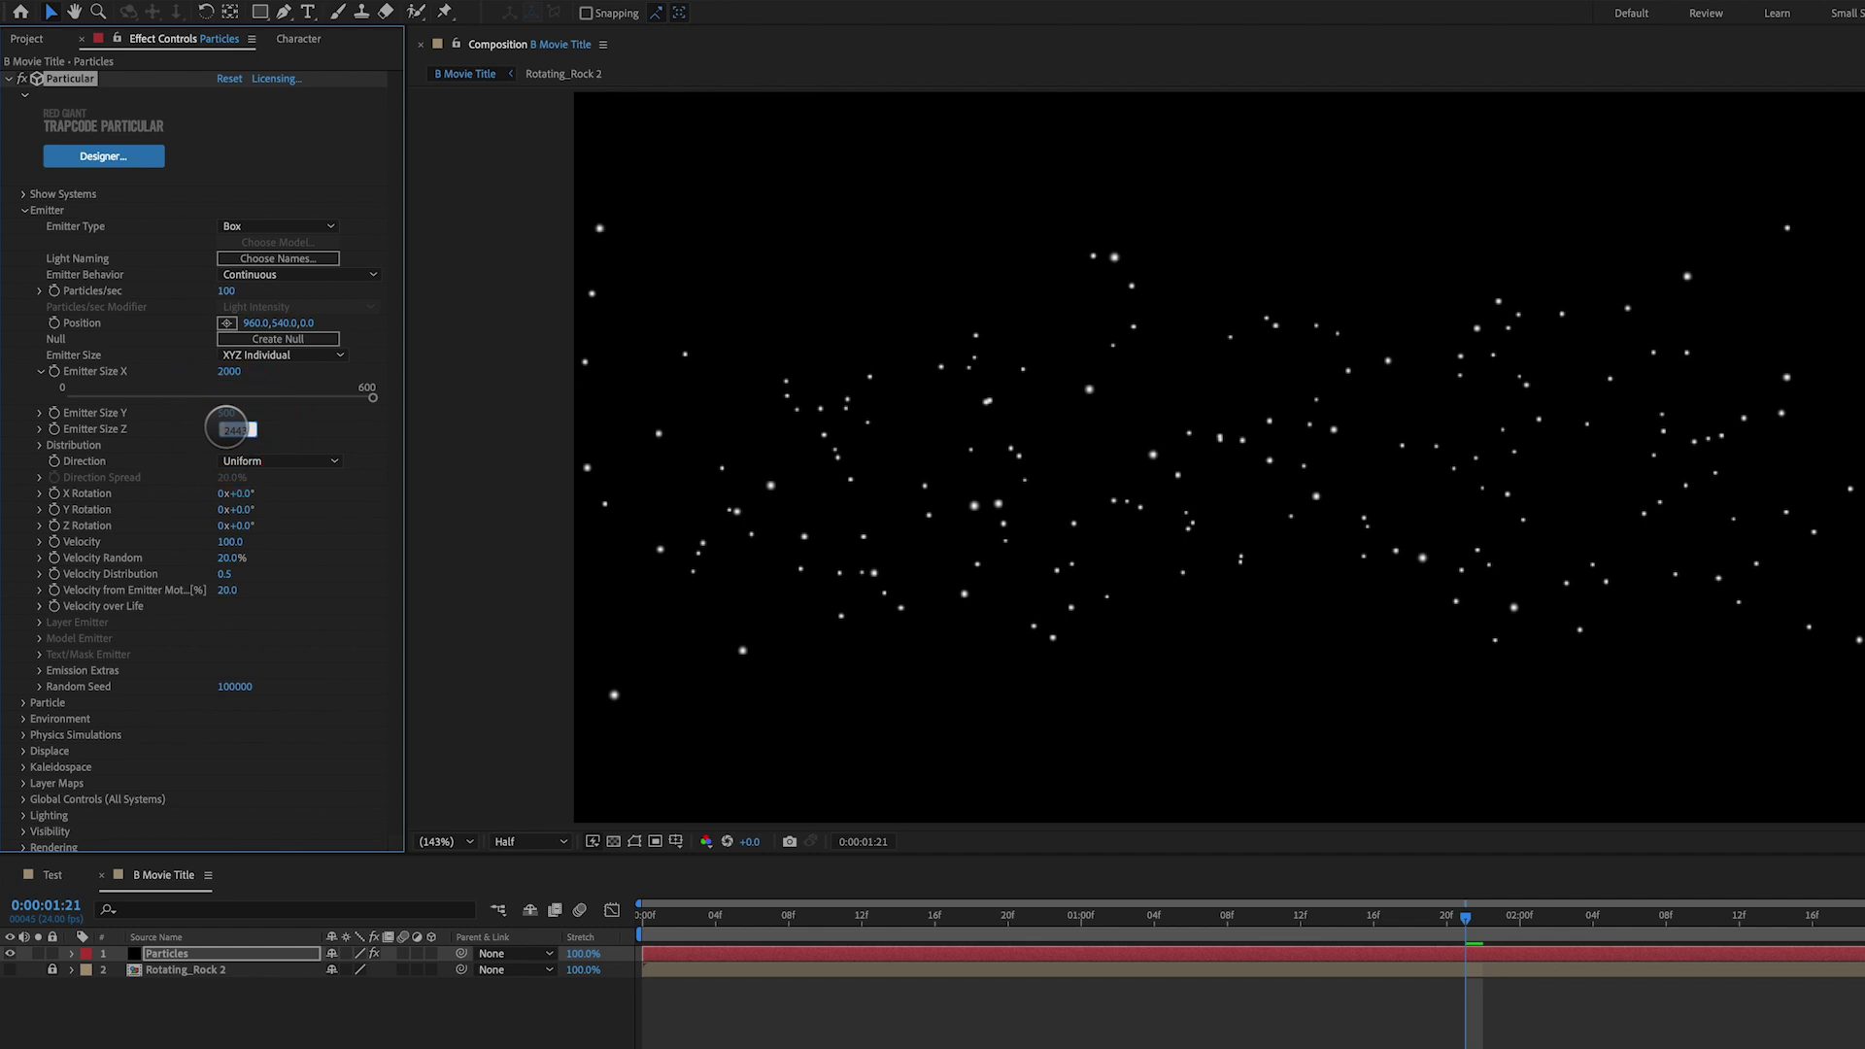
{"action": "key", "text": "Return"}
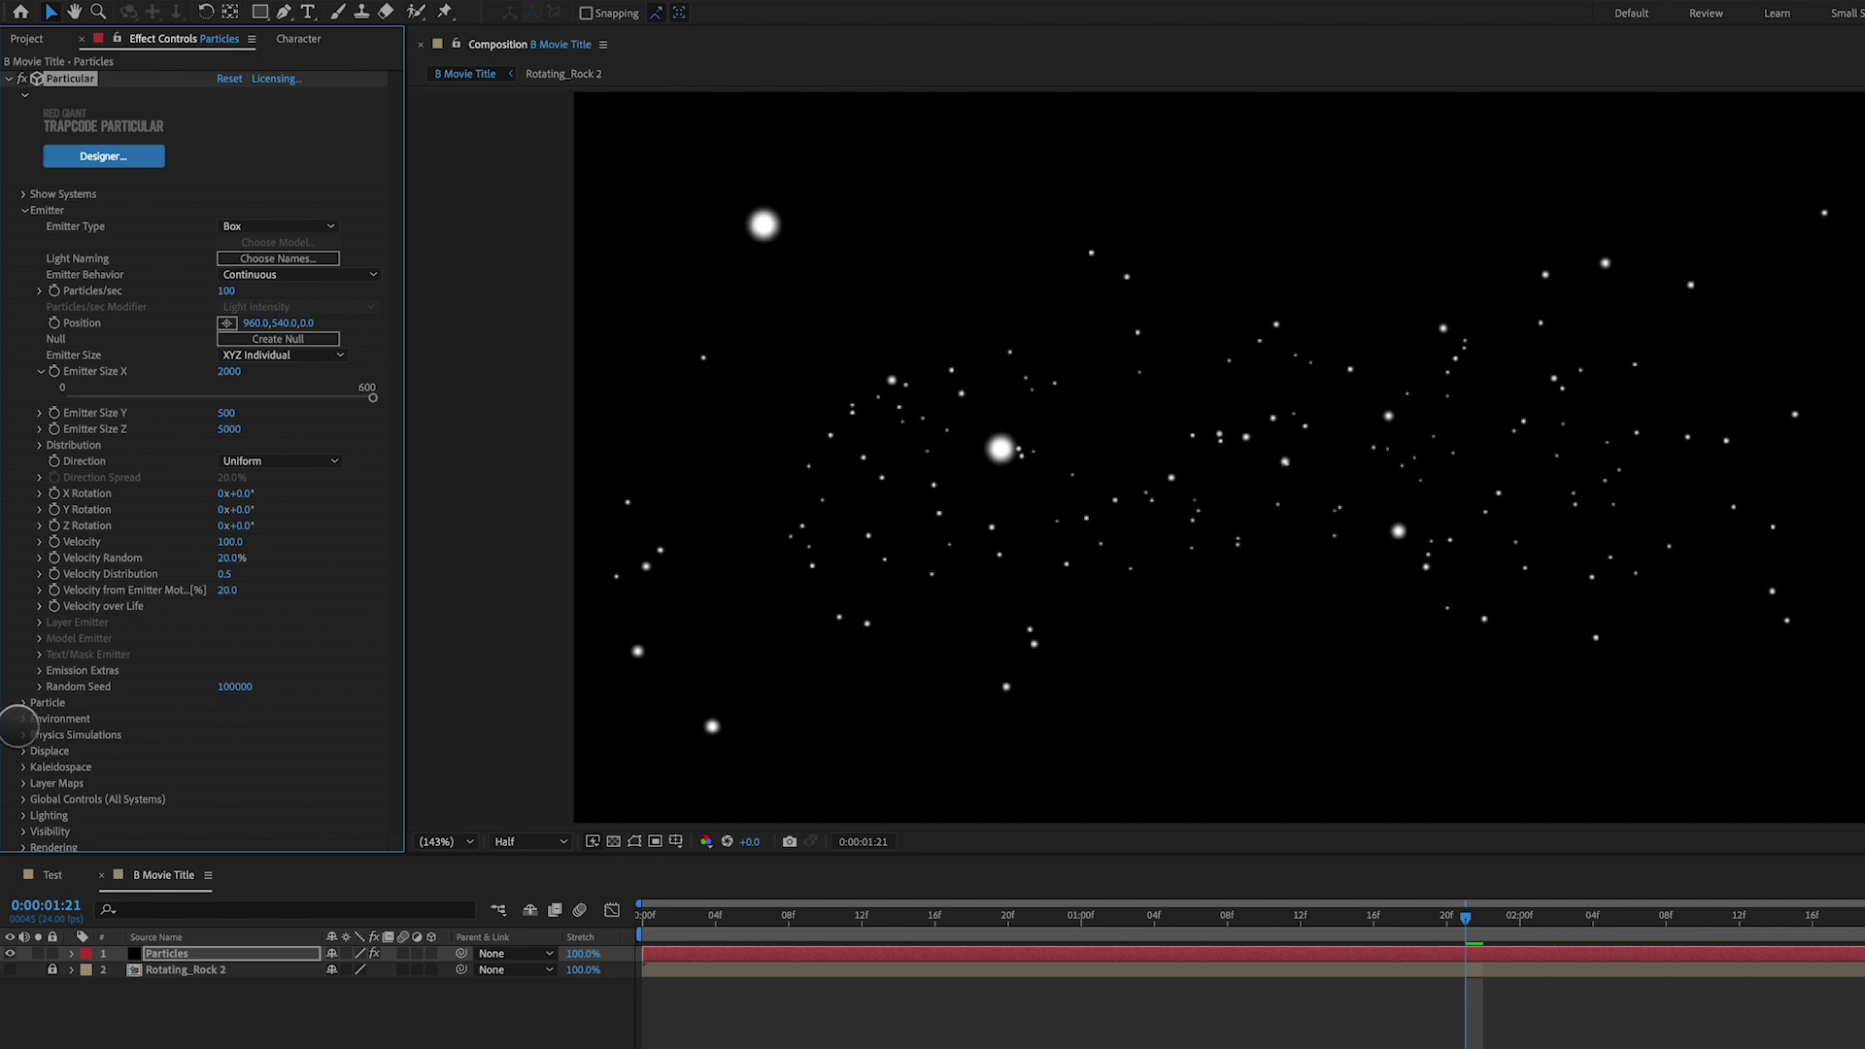
Set Environment Wind Z to 276 and particle Velocity to 0
{"action": "left_click", "coordinate": [22, 719]}
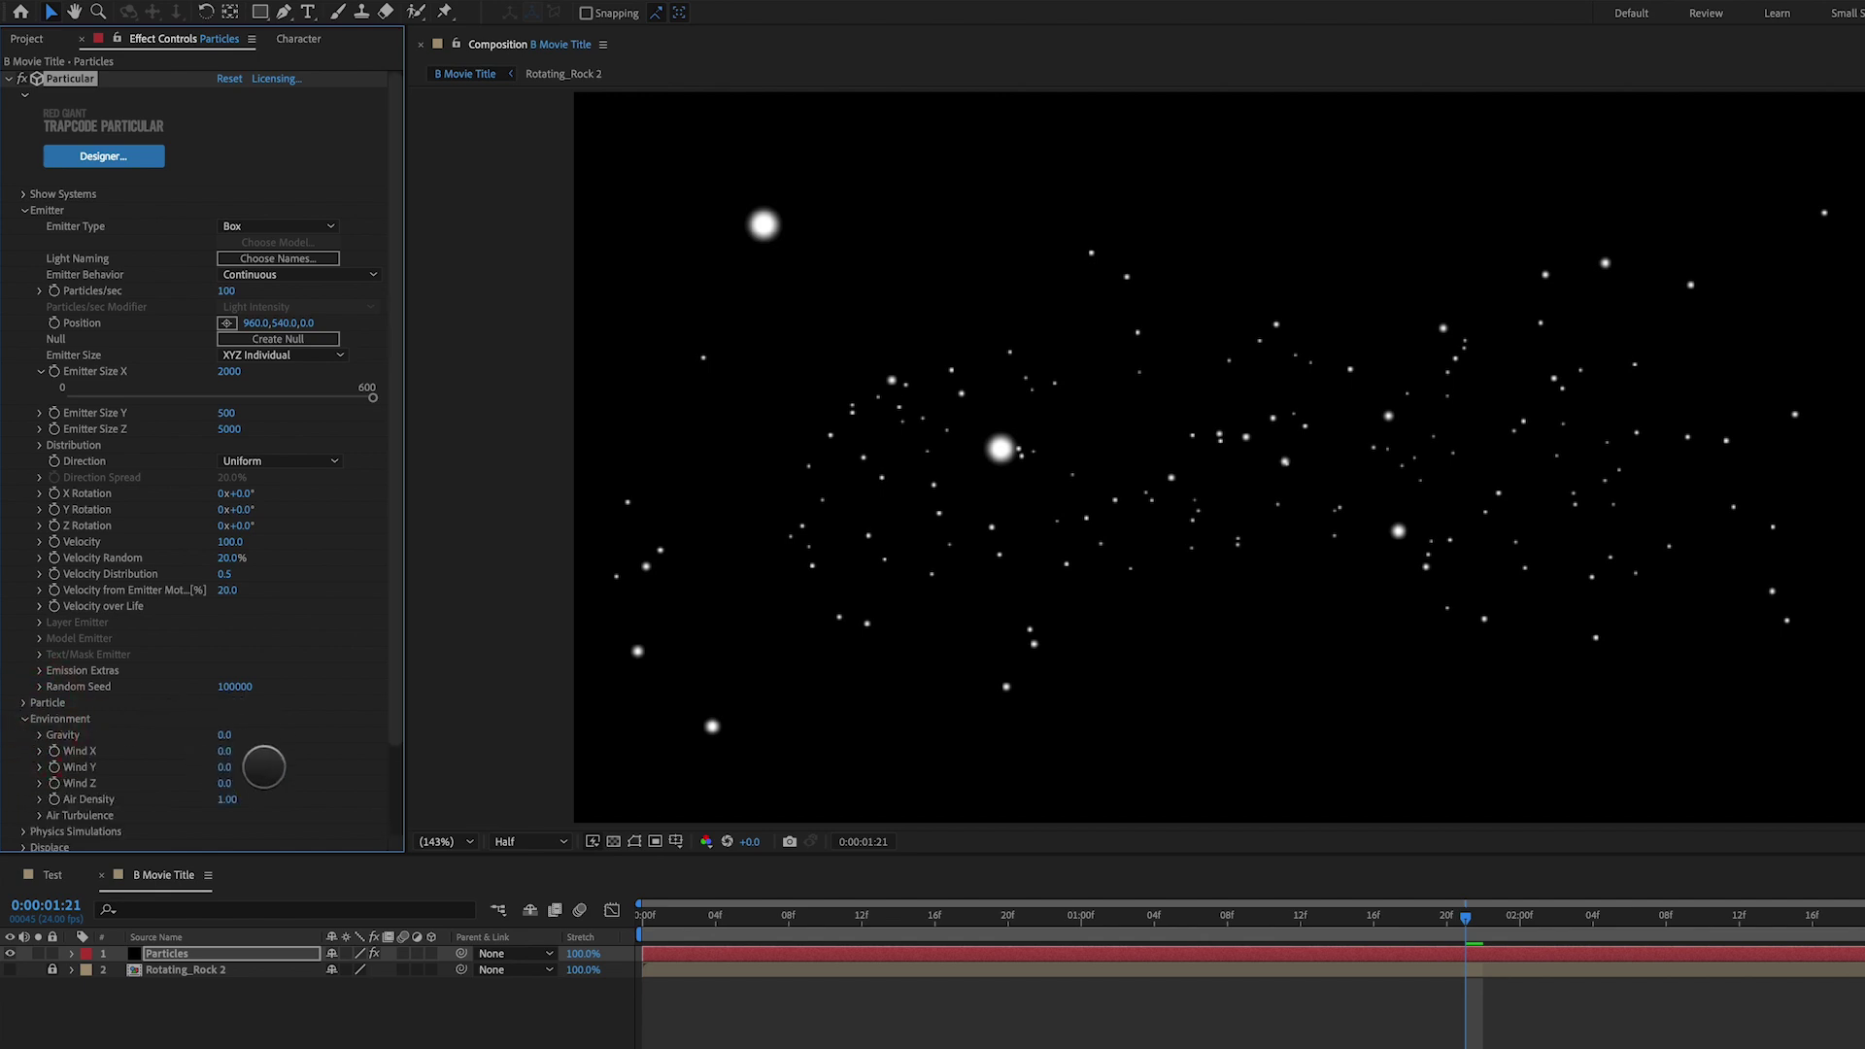
{"action": "left_click_drag", "start_coordinate": [229, 781], "coordinate": [474, 768]}
{"action": "key", "text": "space"}
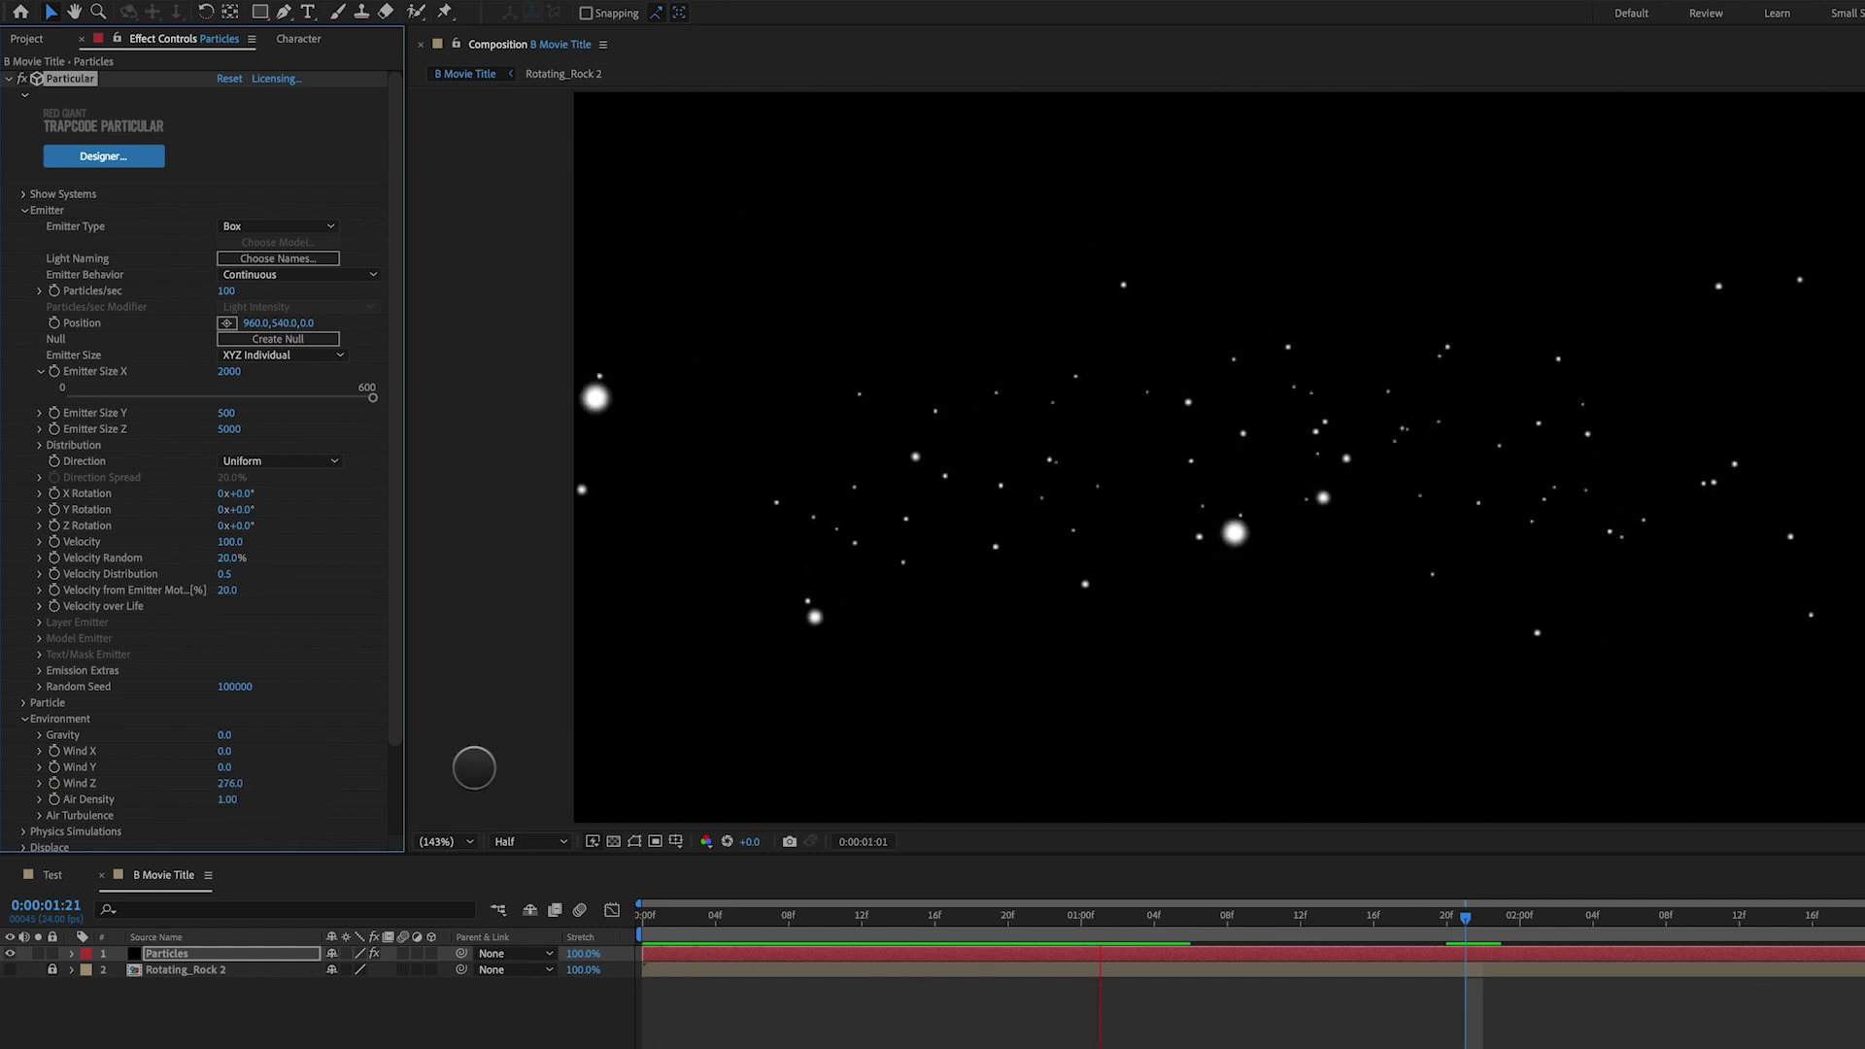
{"action": "left_click", "coordinate": [233, 542]}
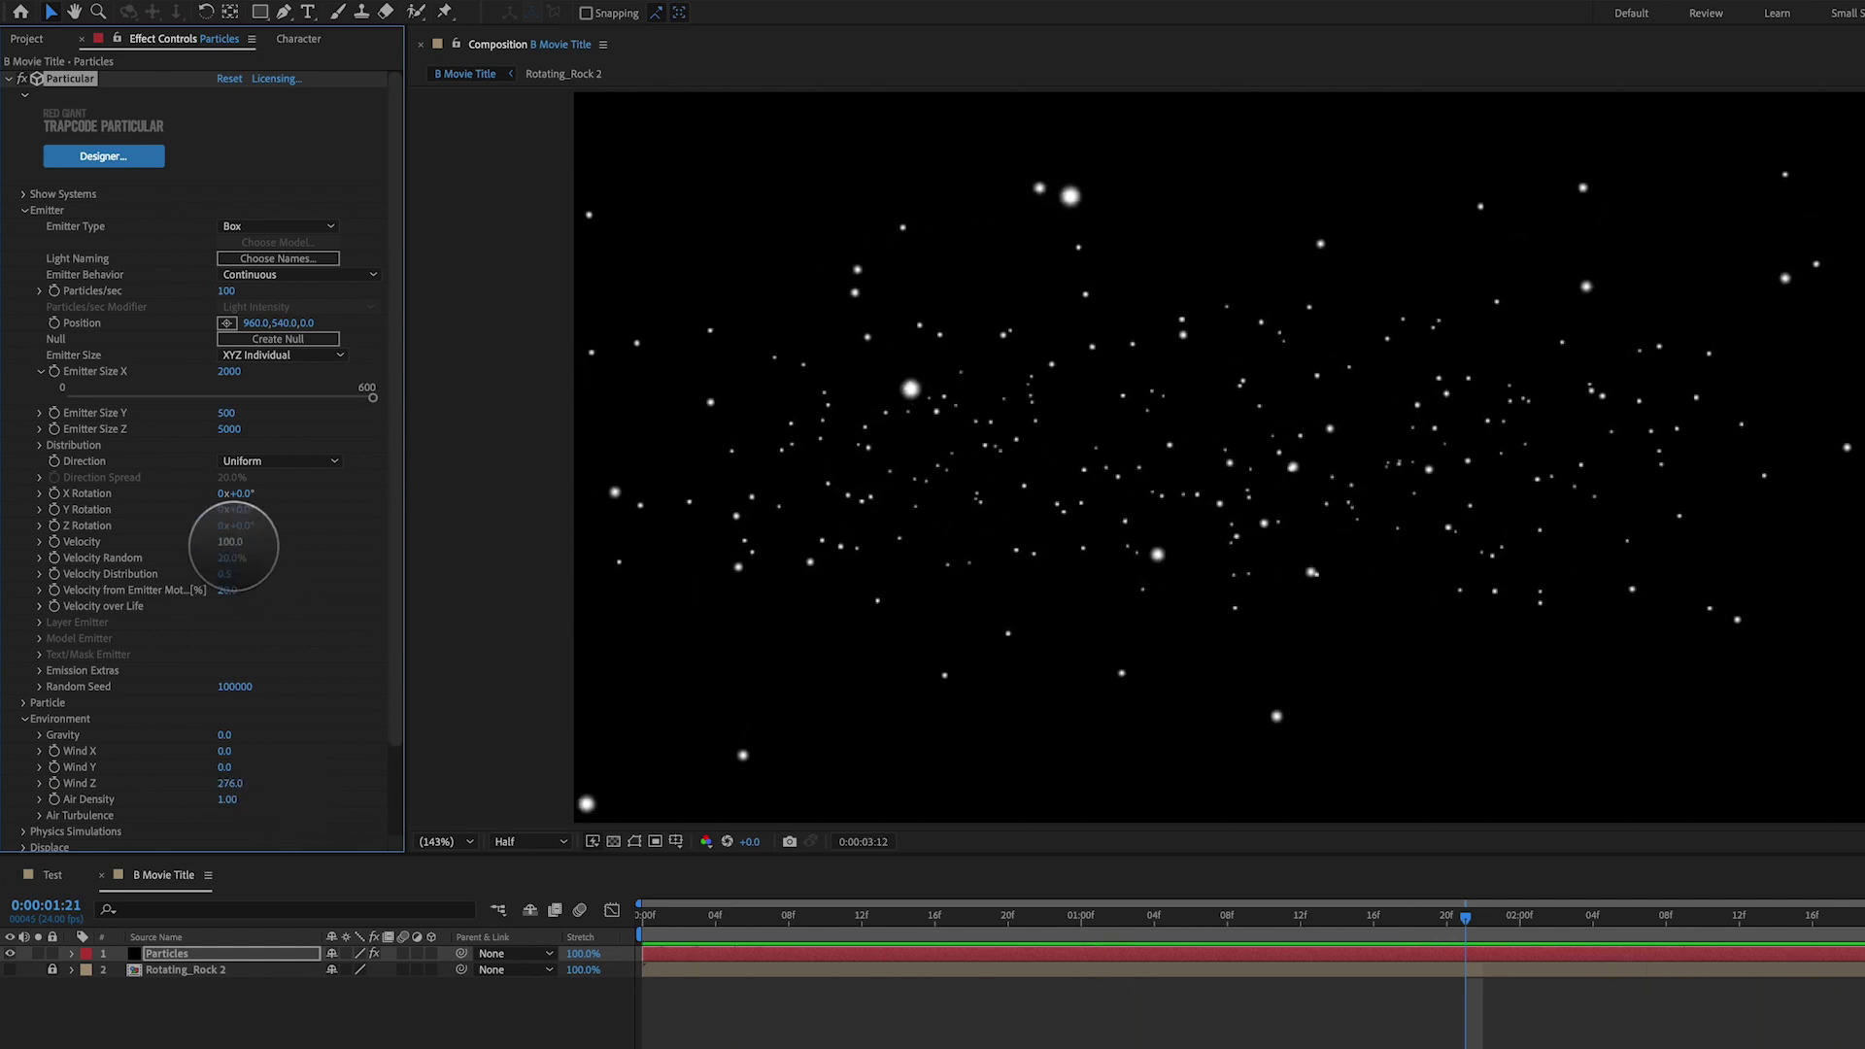
{"action": "type", "text": "0"}
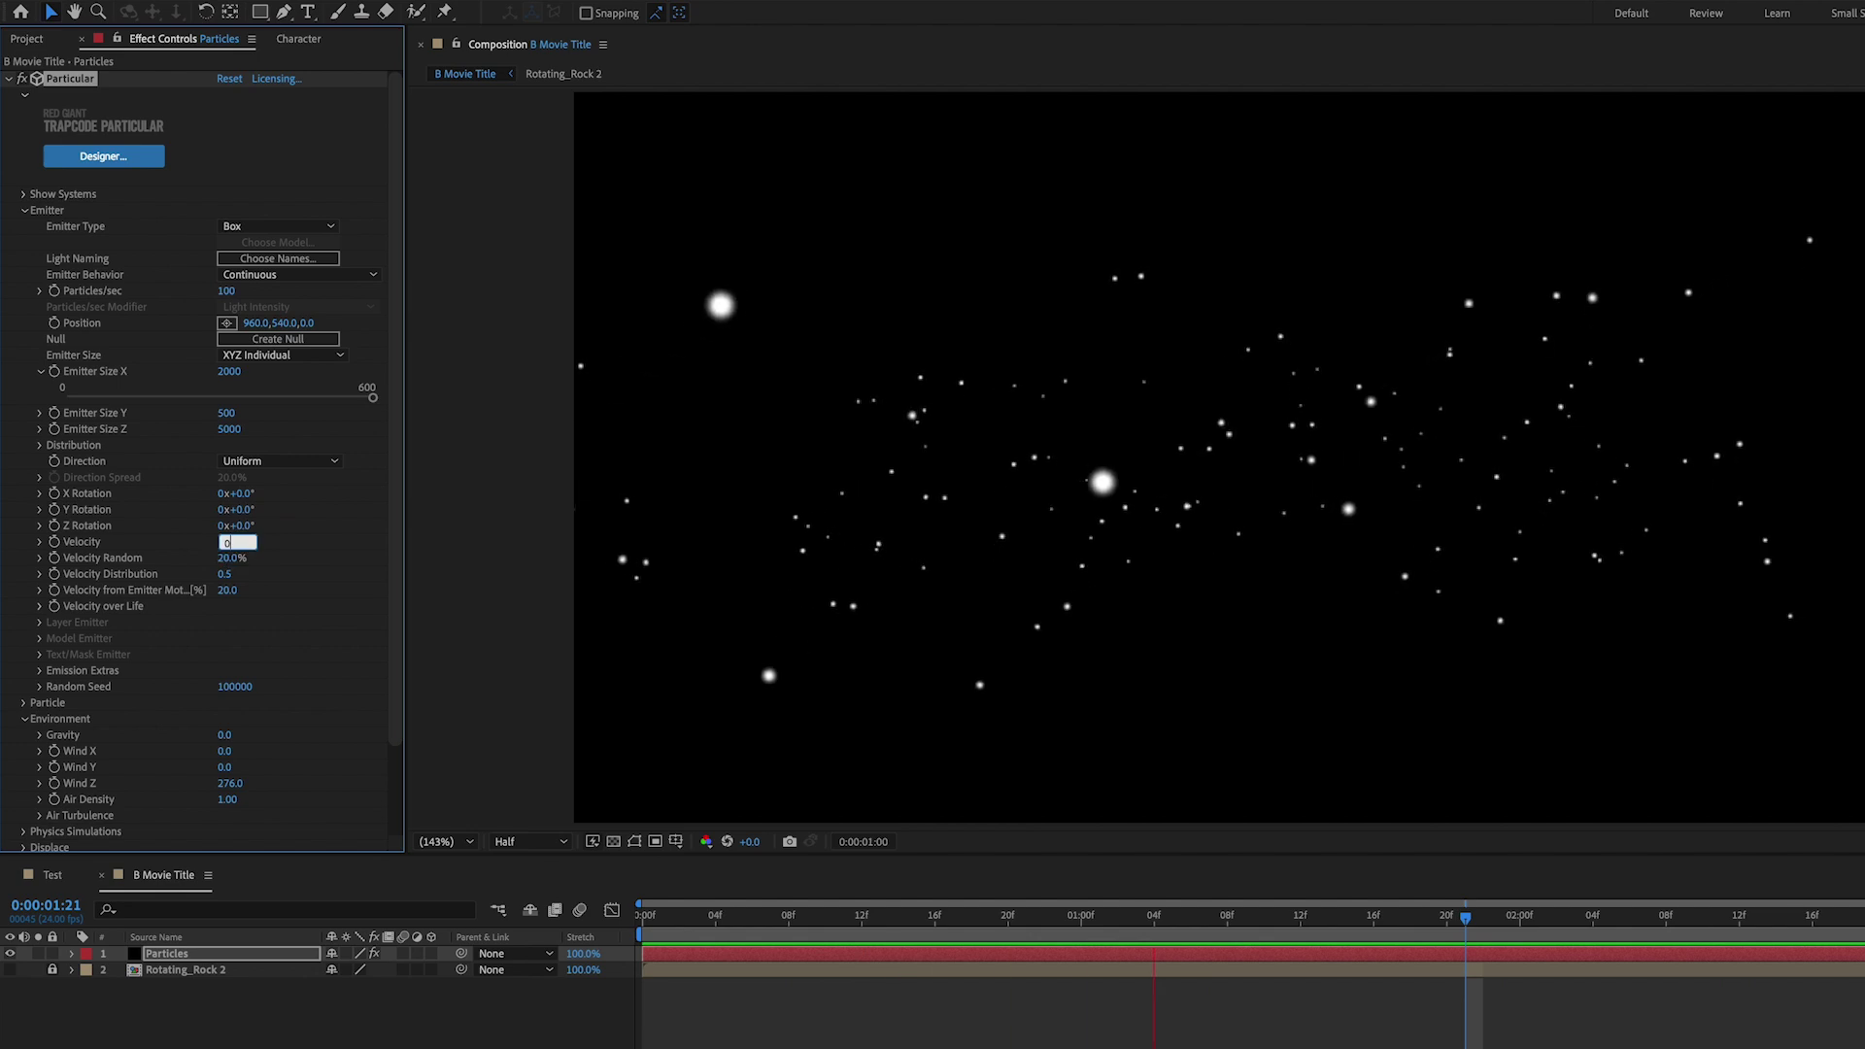
{"action": "left_click", "coordinate": [689, 700]}
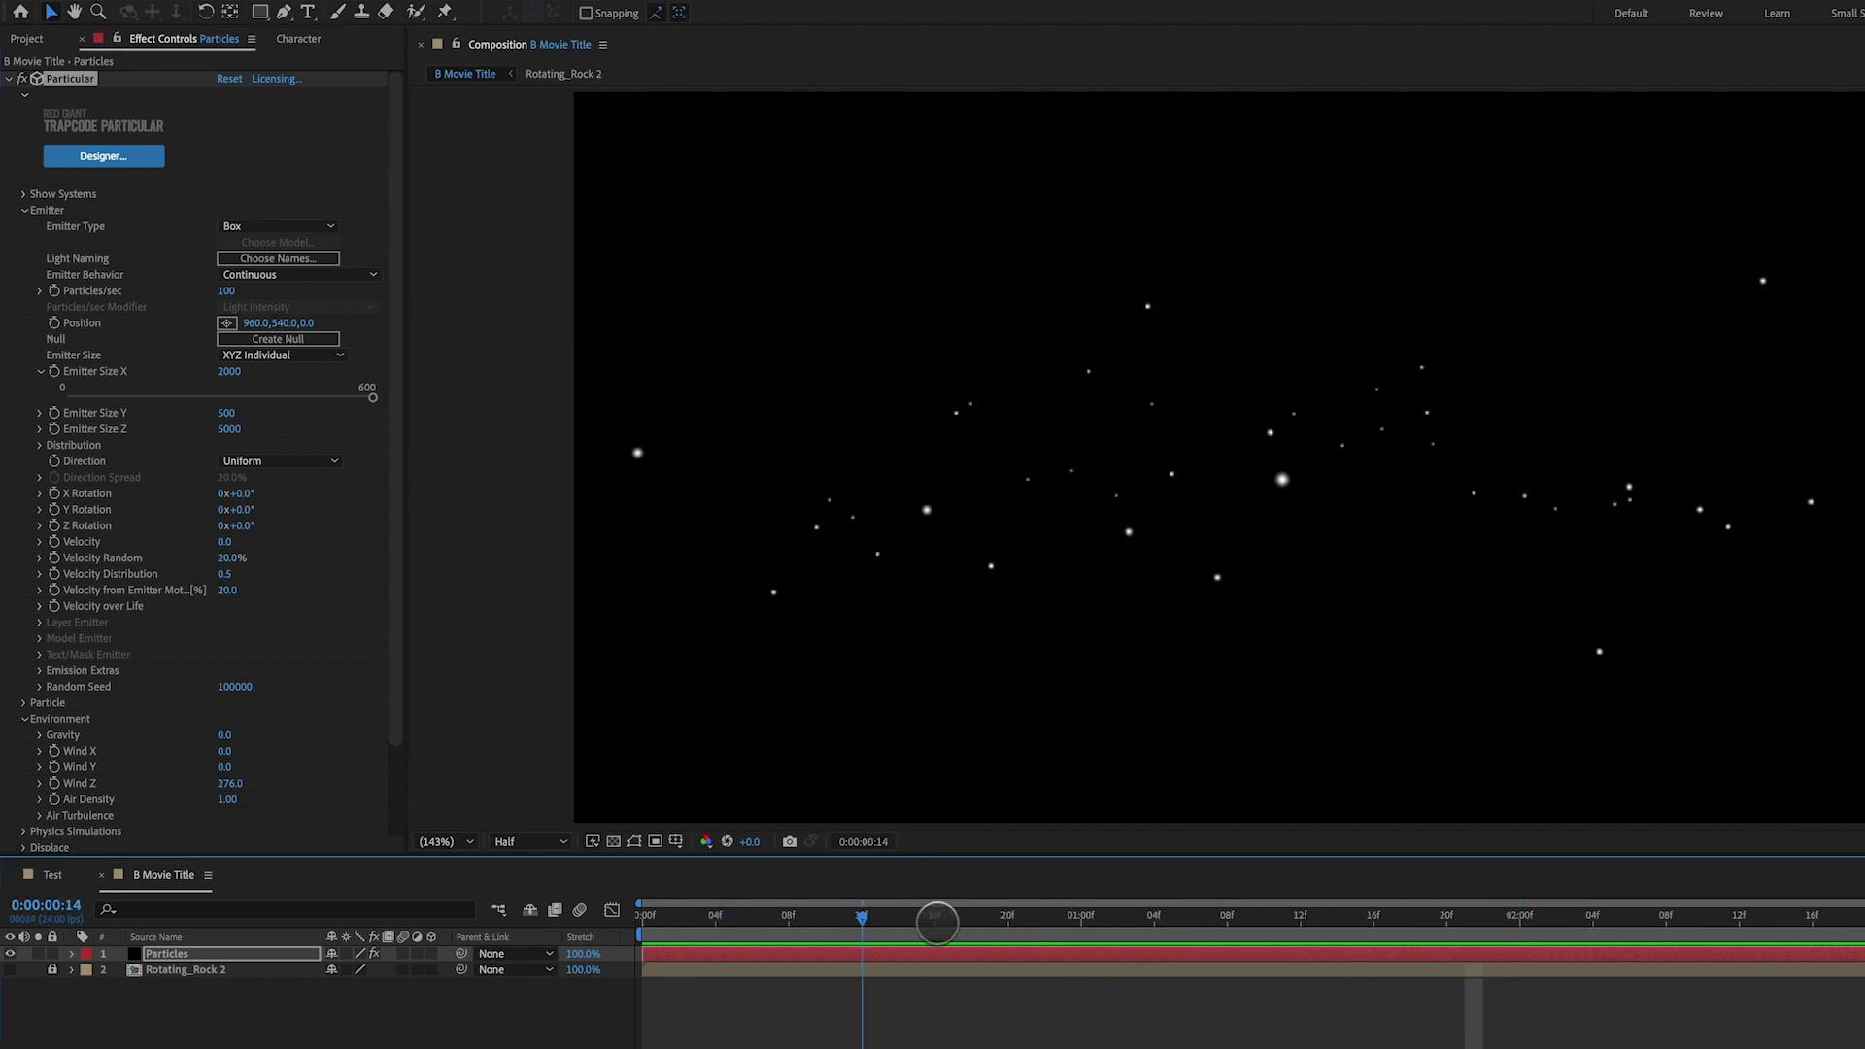
Keyframe Particles/sec and drop it to 0 at frame 19
{"action": "left_click", "coordinate": [55, 293]}
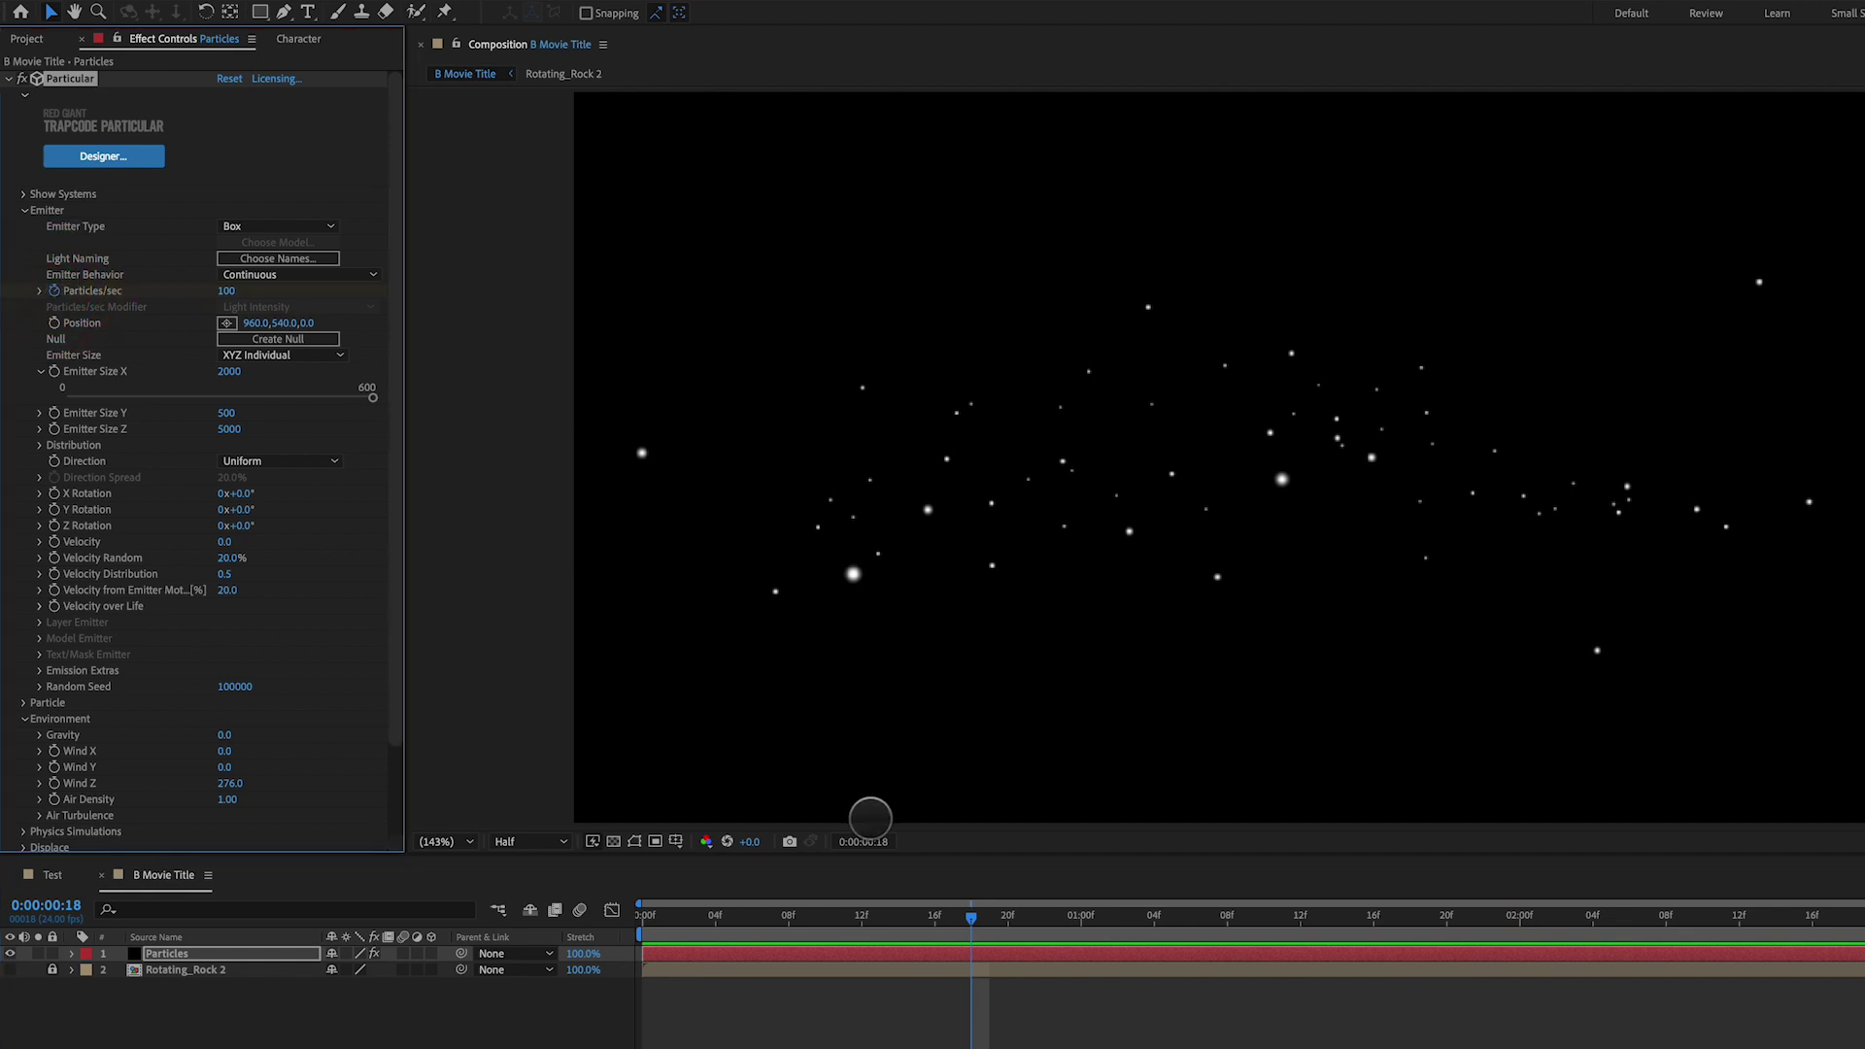
{"action": "key", "text": "Page_Down"}
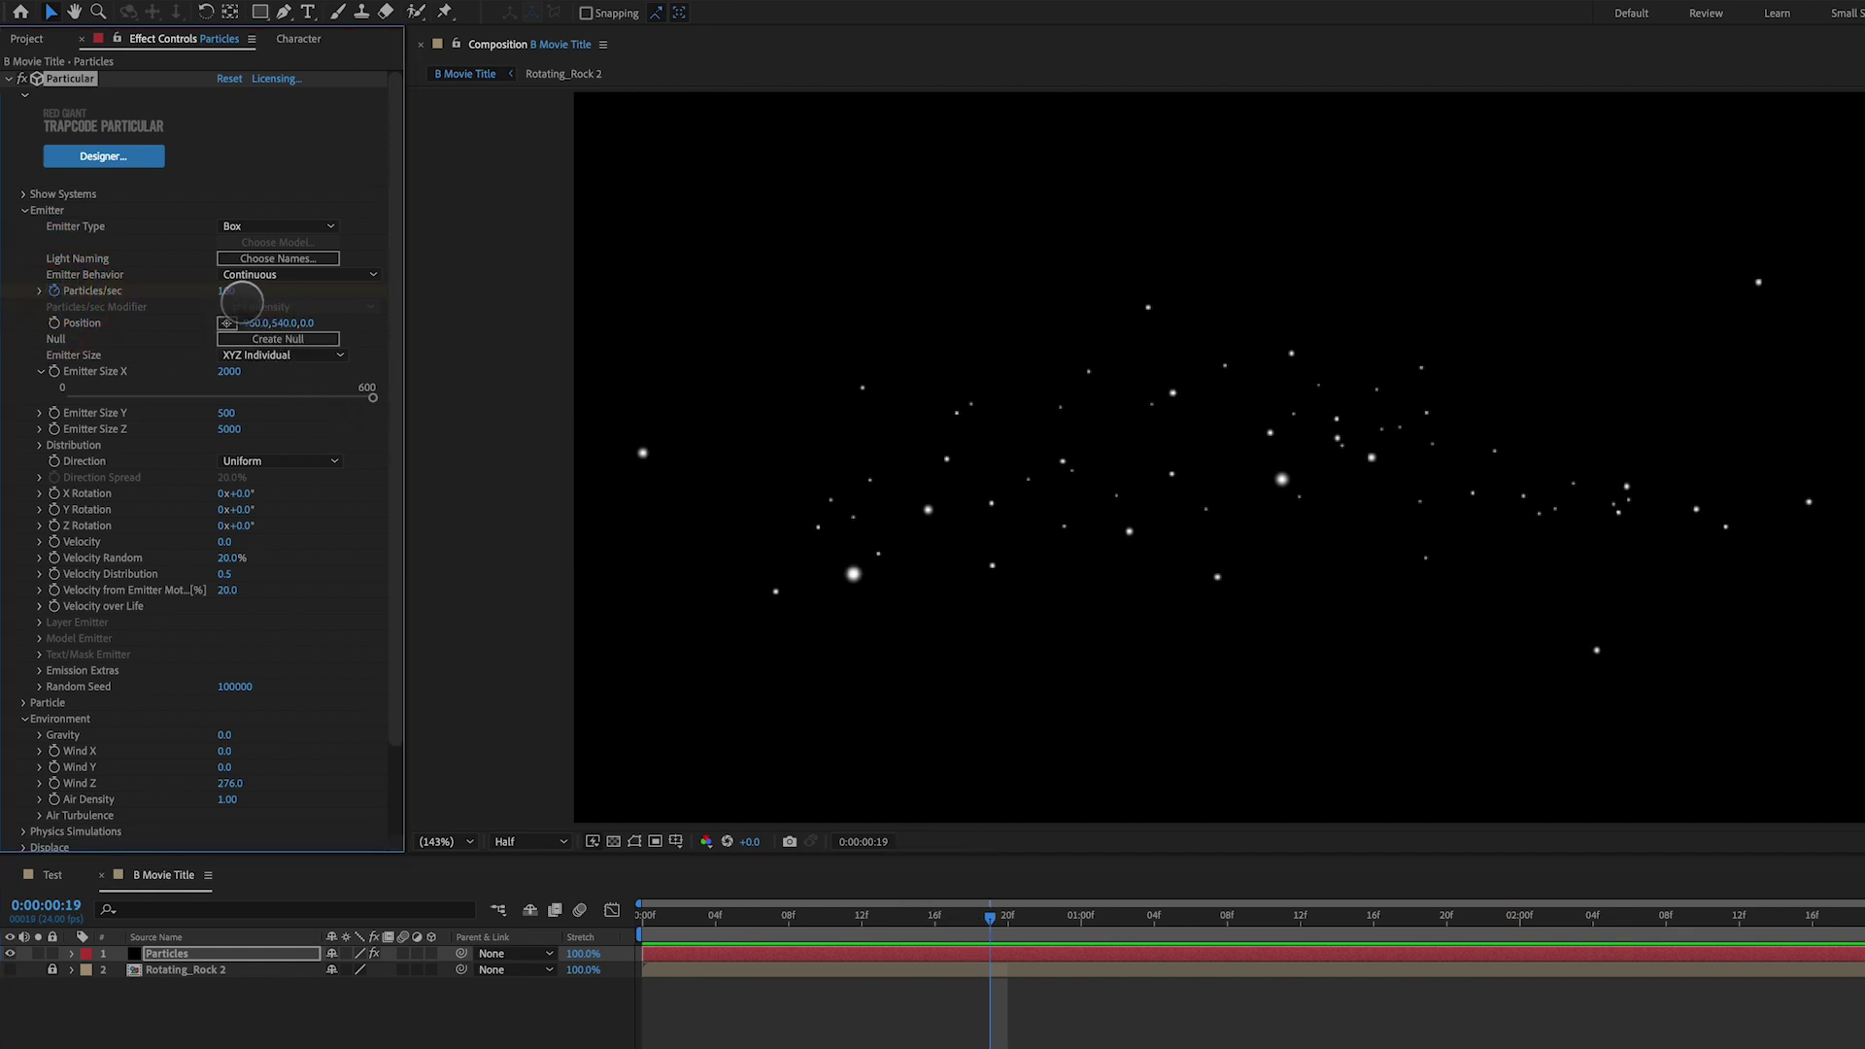
{"action": "left_click", "coordinate": [229, 291]}
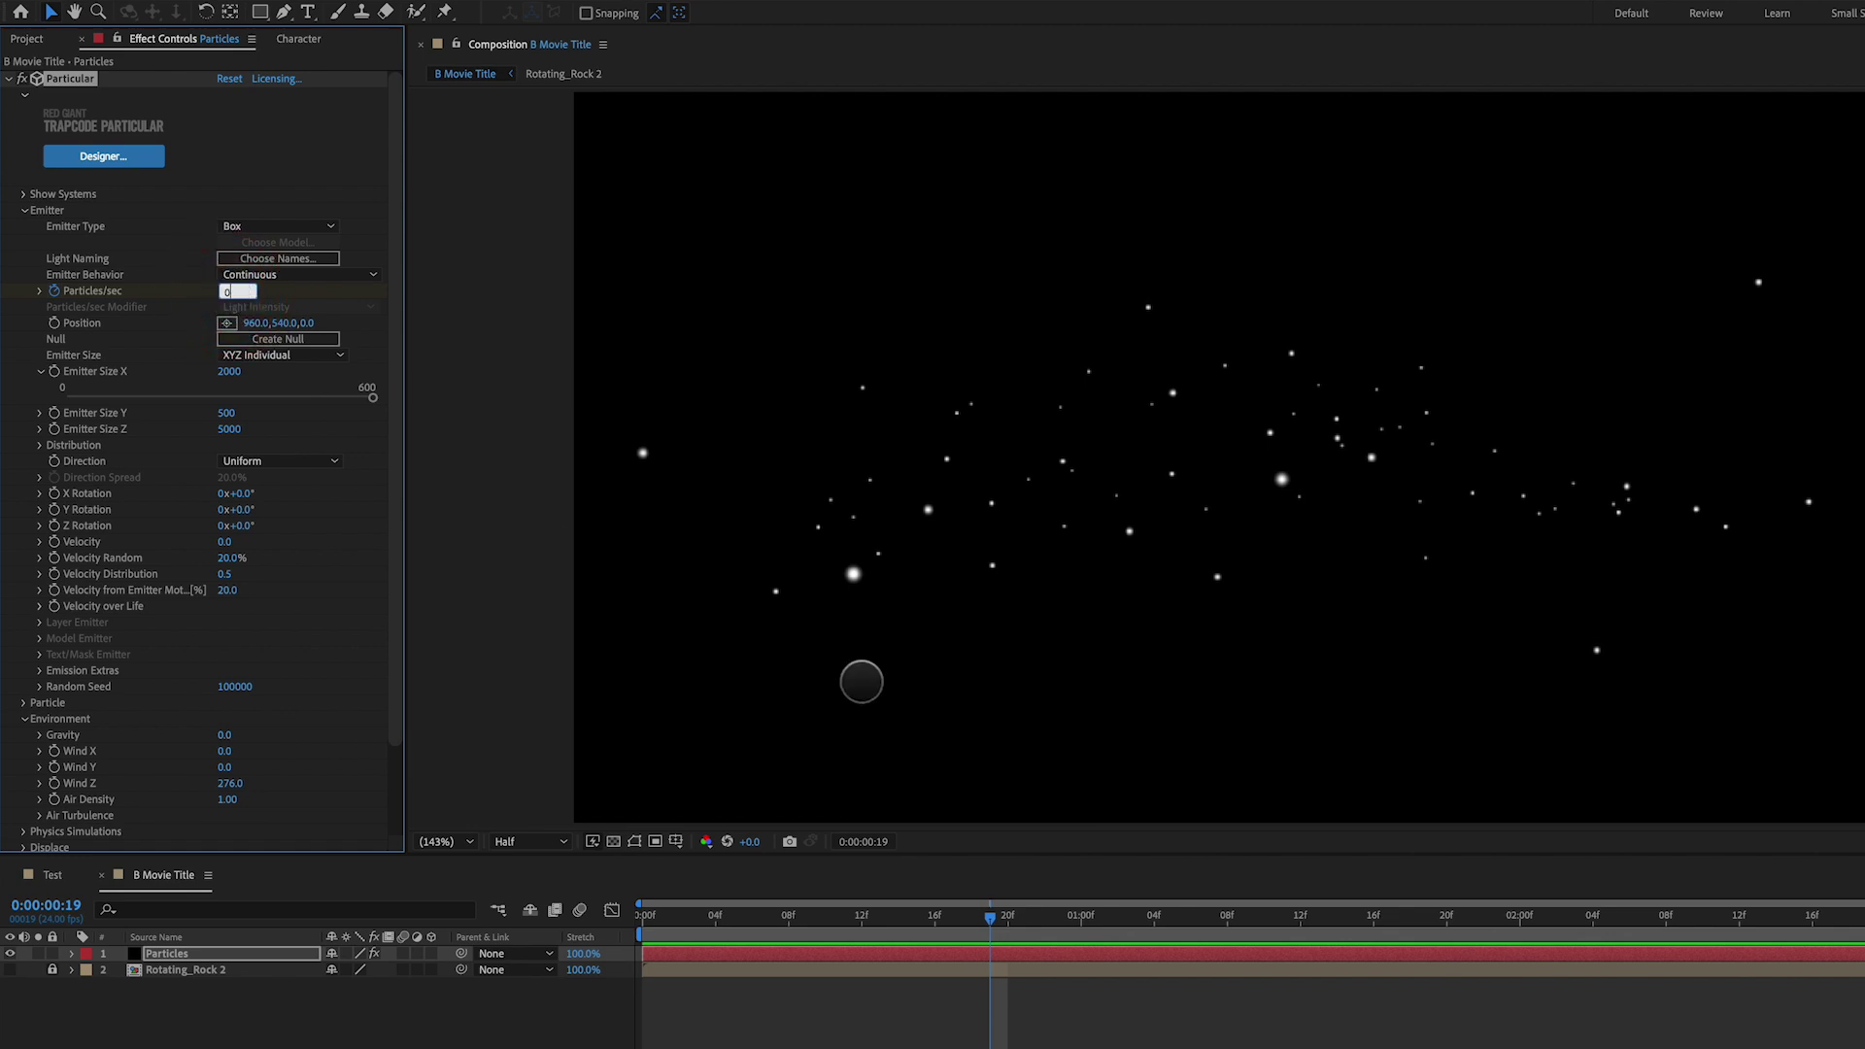
{"action": "type", "text": "0"}
{"action": "key", "text": "Return"}
{"action": "key", "text": "space"}
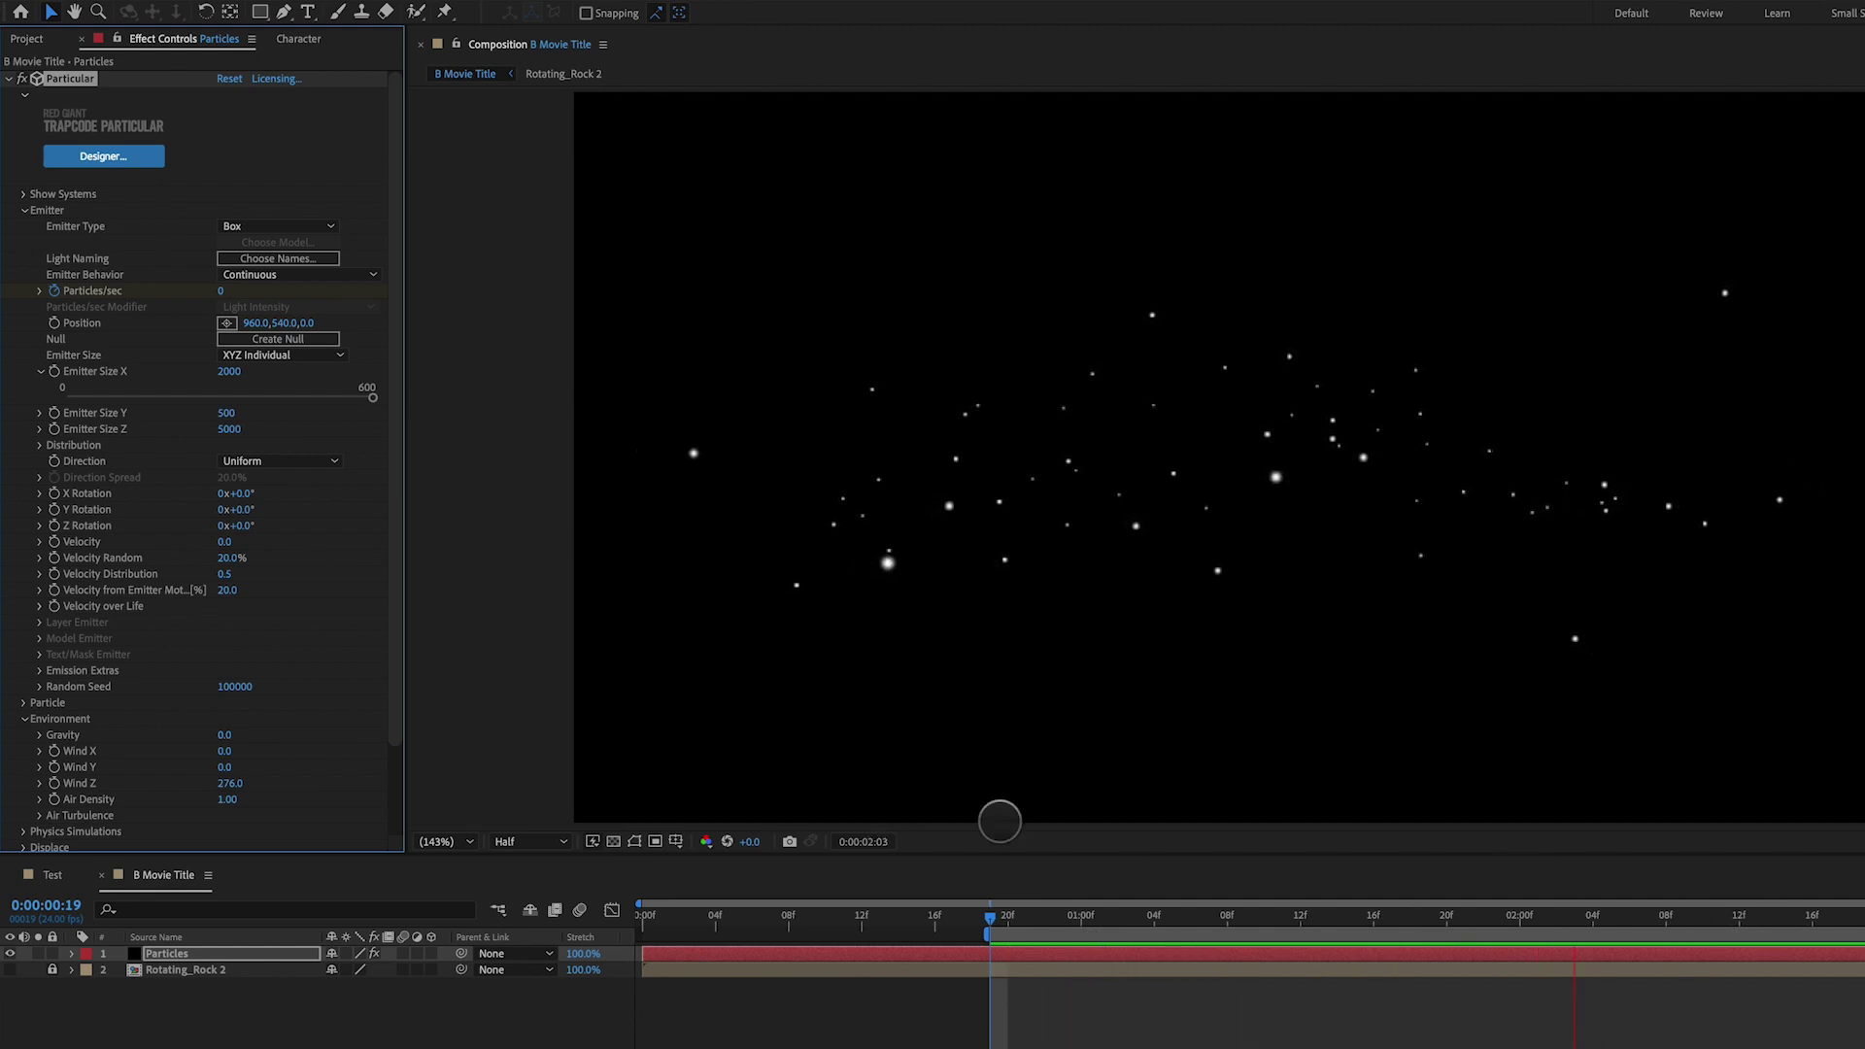
Set the particle Life to 10 seconds
{"action": "left_click", "coordinate": [24, 702]}
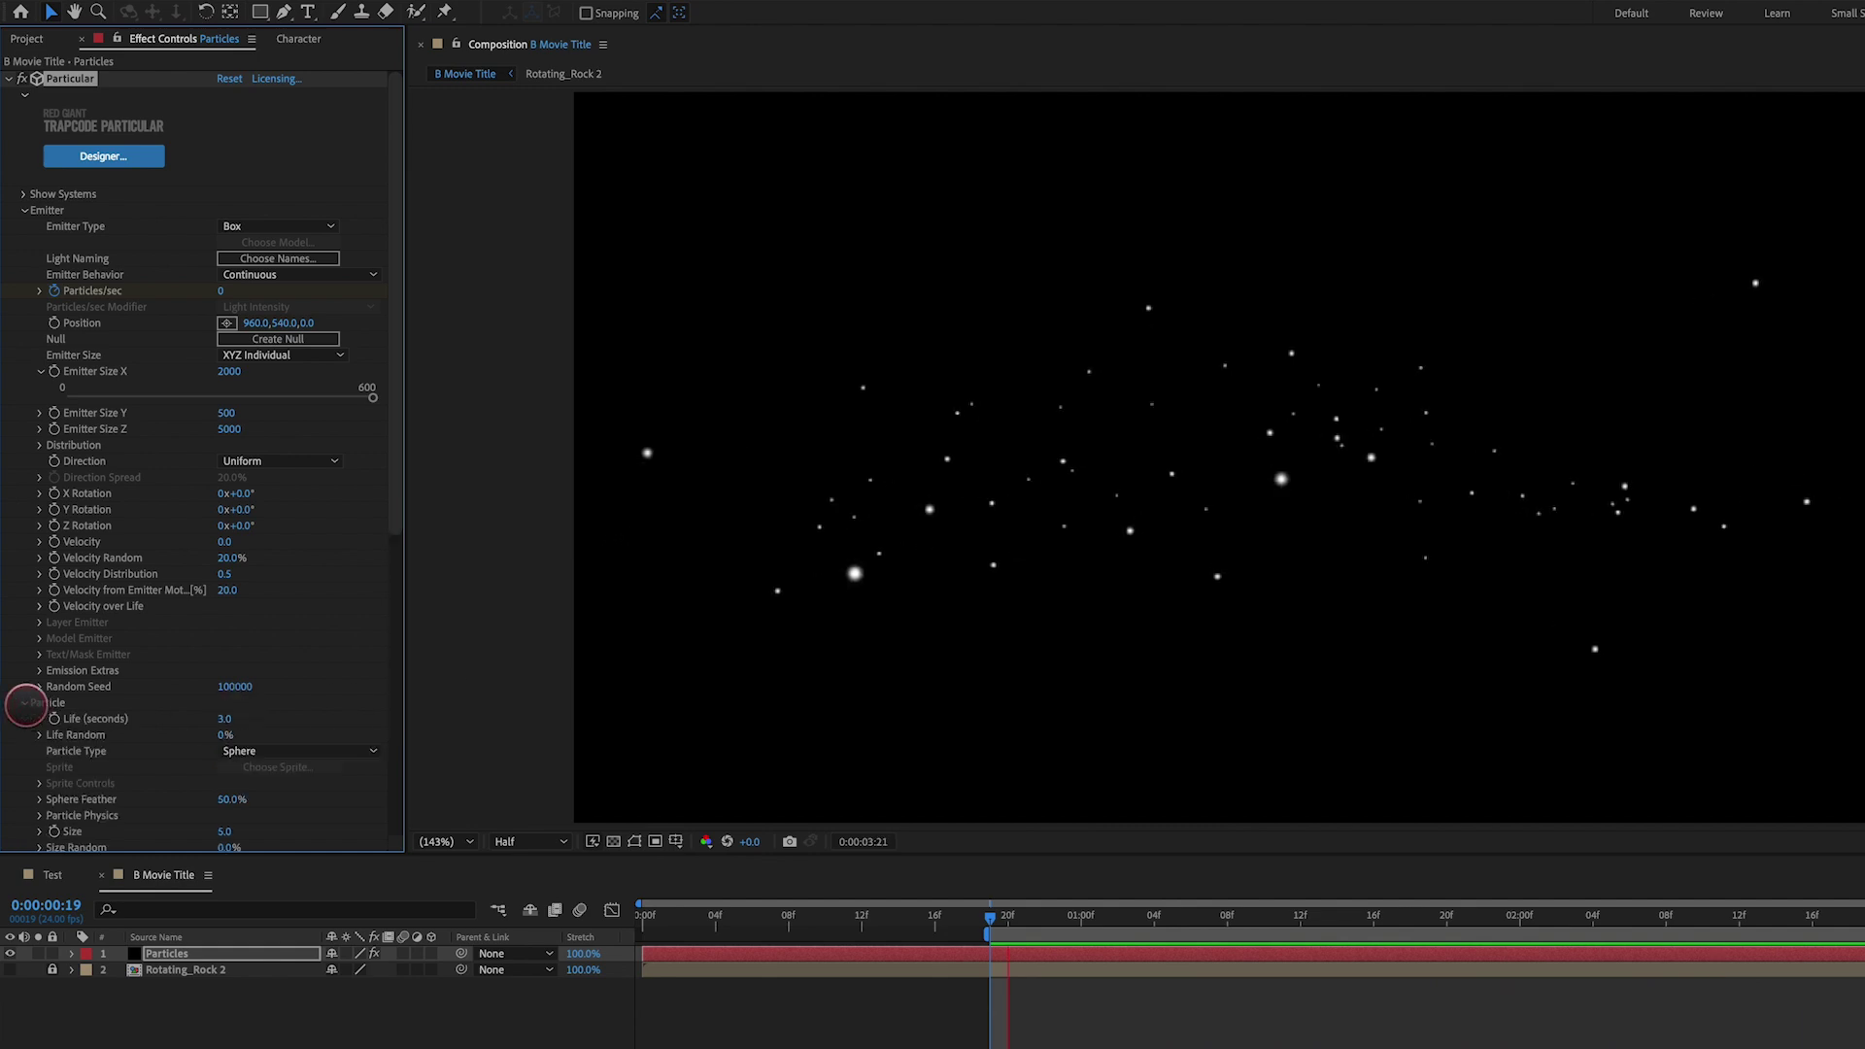
{"action": "scroll", "coordinate": [59, 671], "scroll_direction": "down", "scroll_amount": 5}
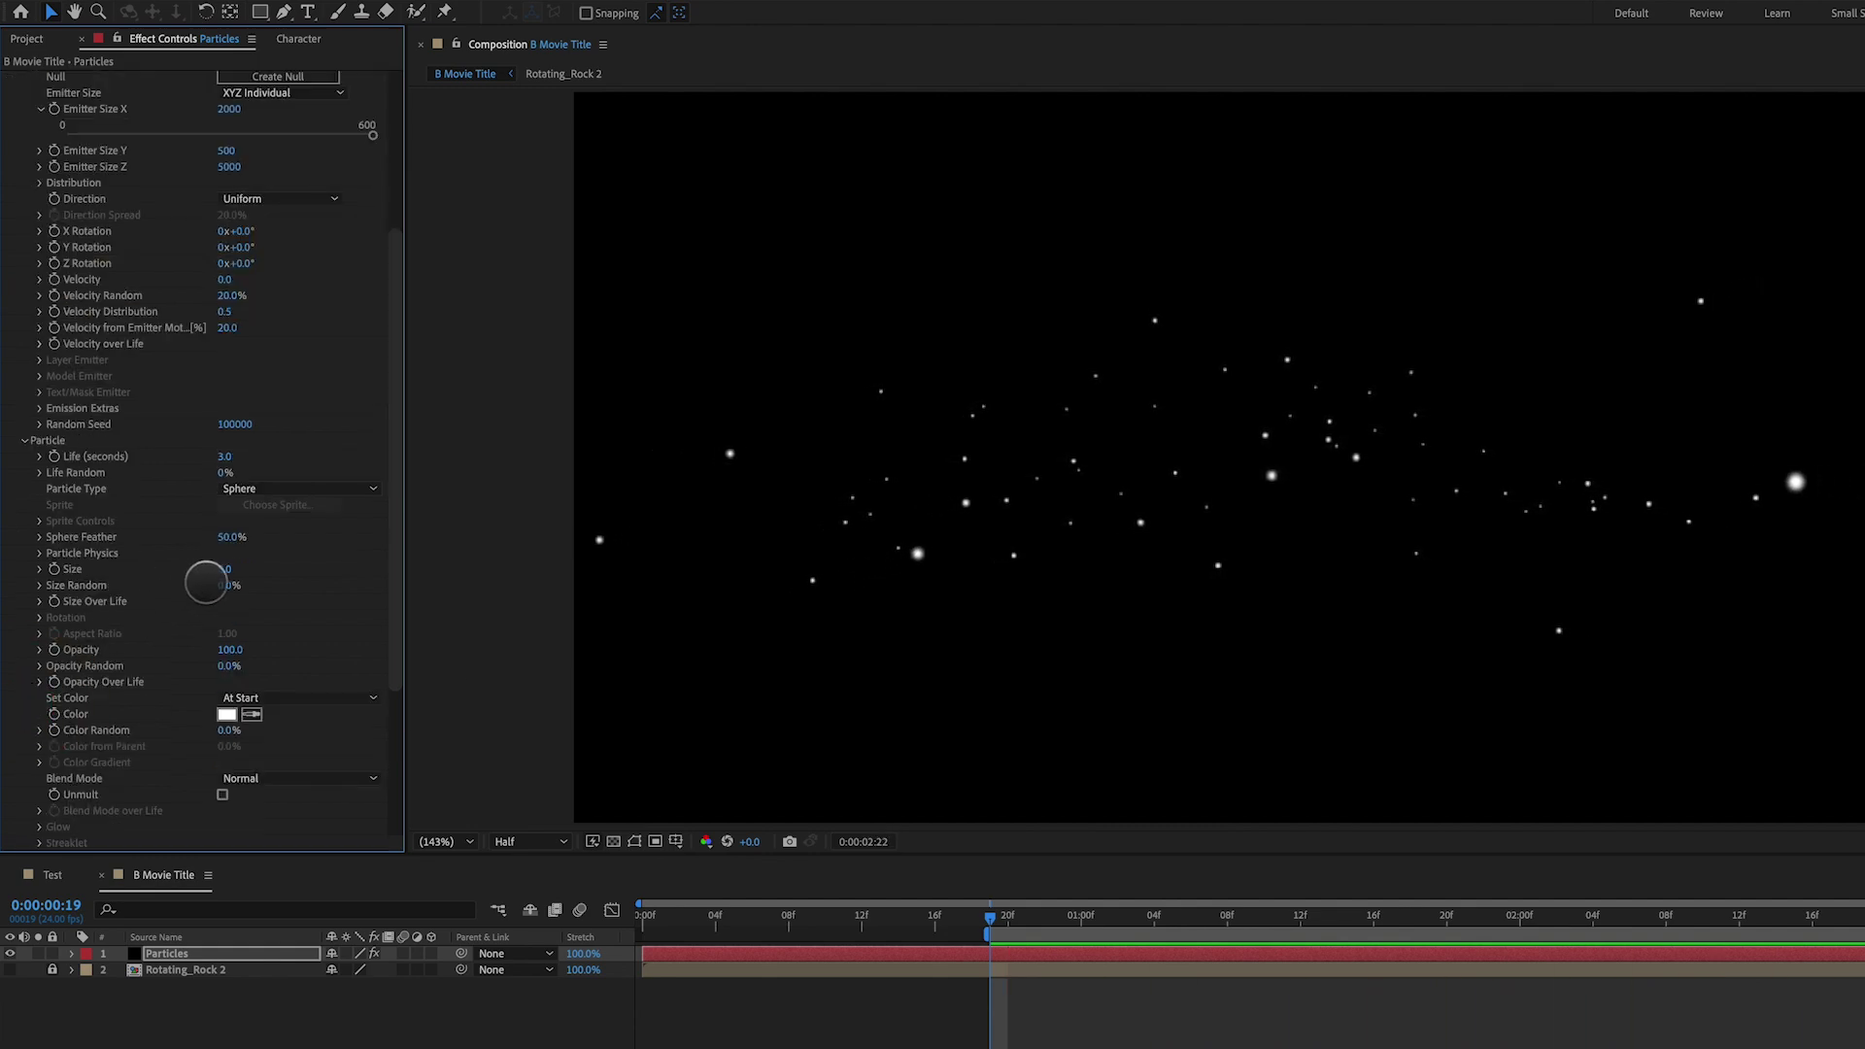
{"action": "left_click", "coordinate": [226, 456]}
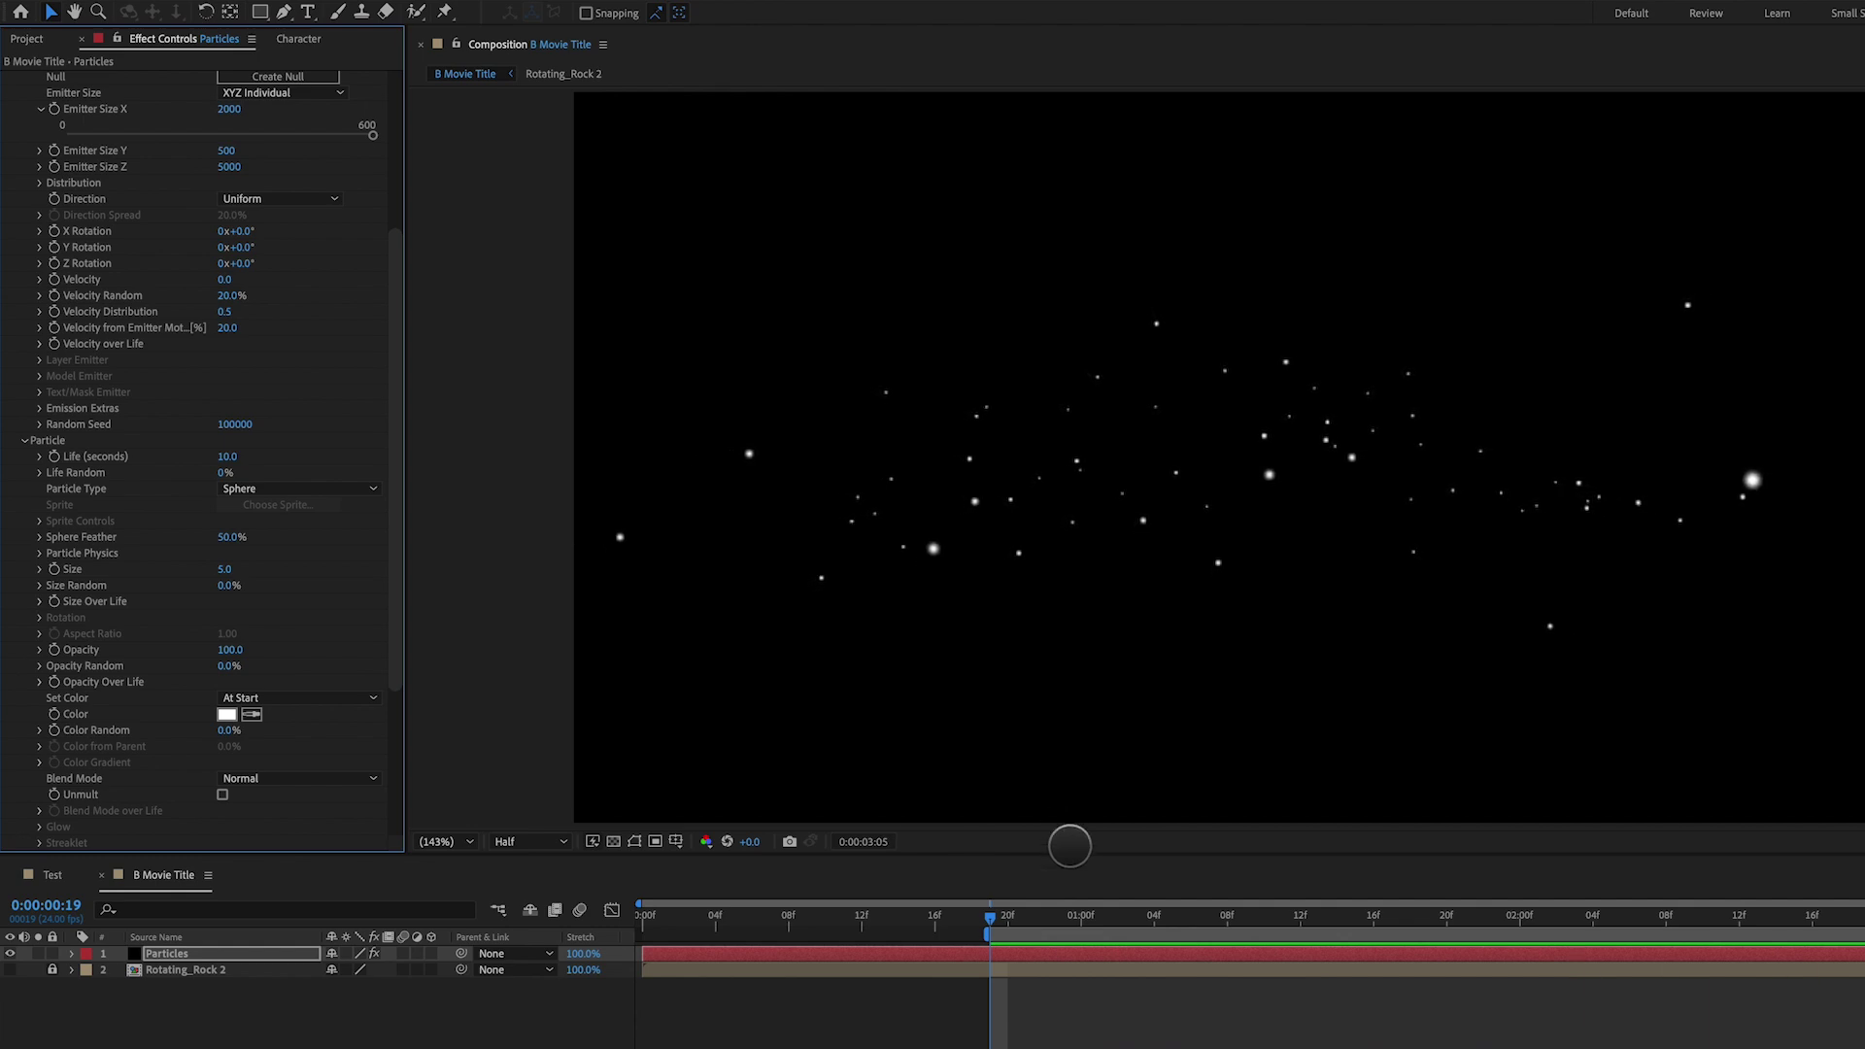
Set the Particles/sec keyframe at frame 18 to 500
{"action": "left_click", "coordinate": [1007, 918]}
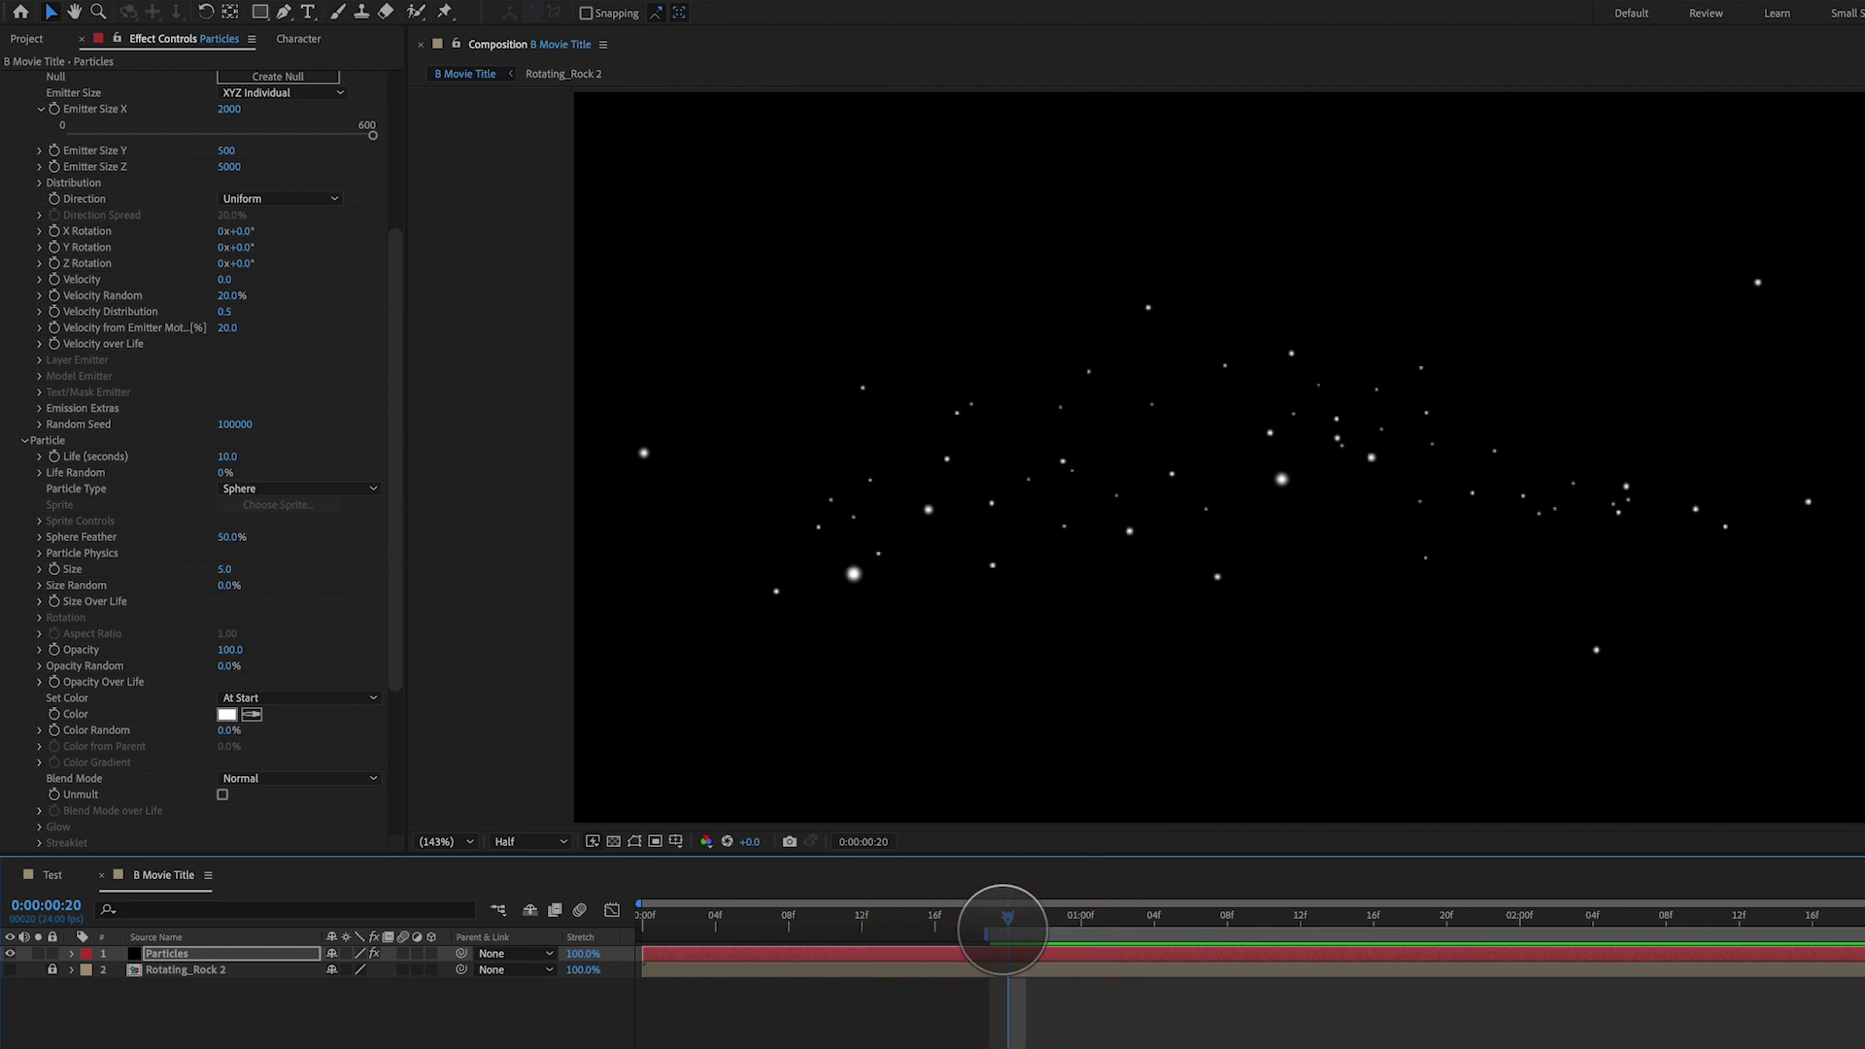
{"action": "key", "text": "u"}
{"action": "left_click_drag", "start_coordinate": [1007, 918], "coordinate": [972, 923]}
{"action": "left_click", "coordinate": [339, 986]}
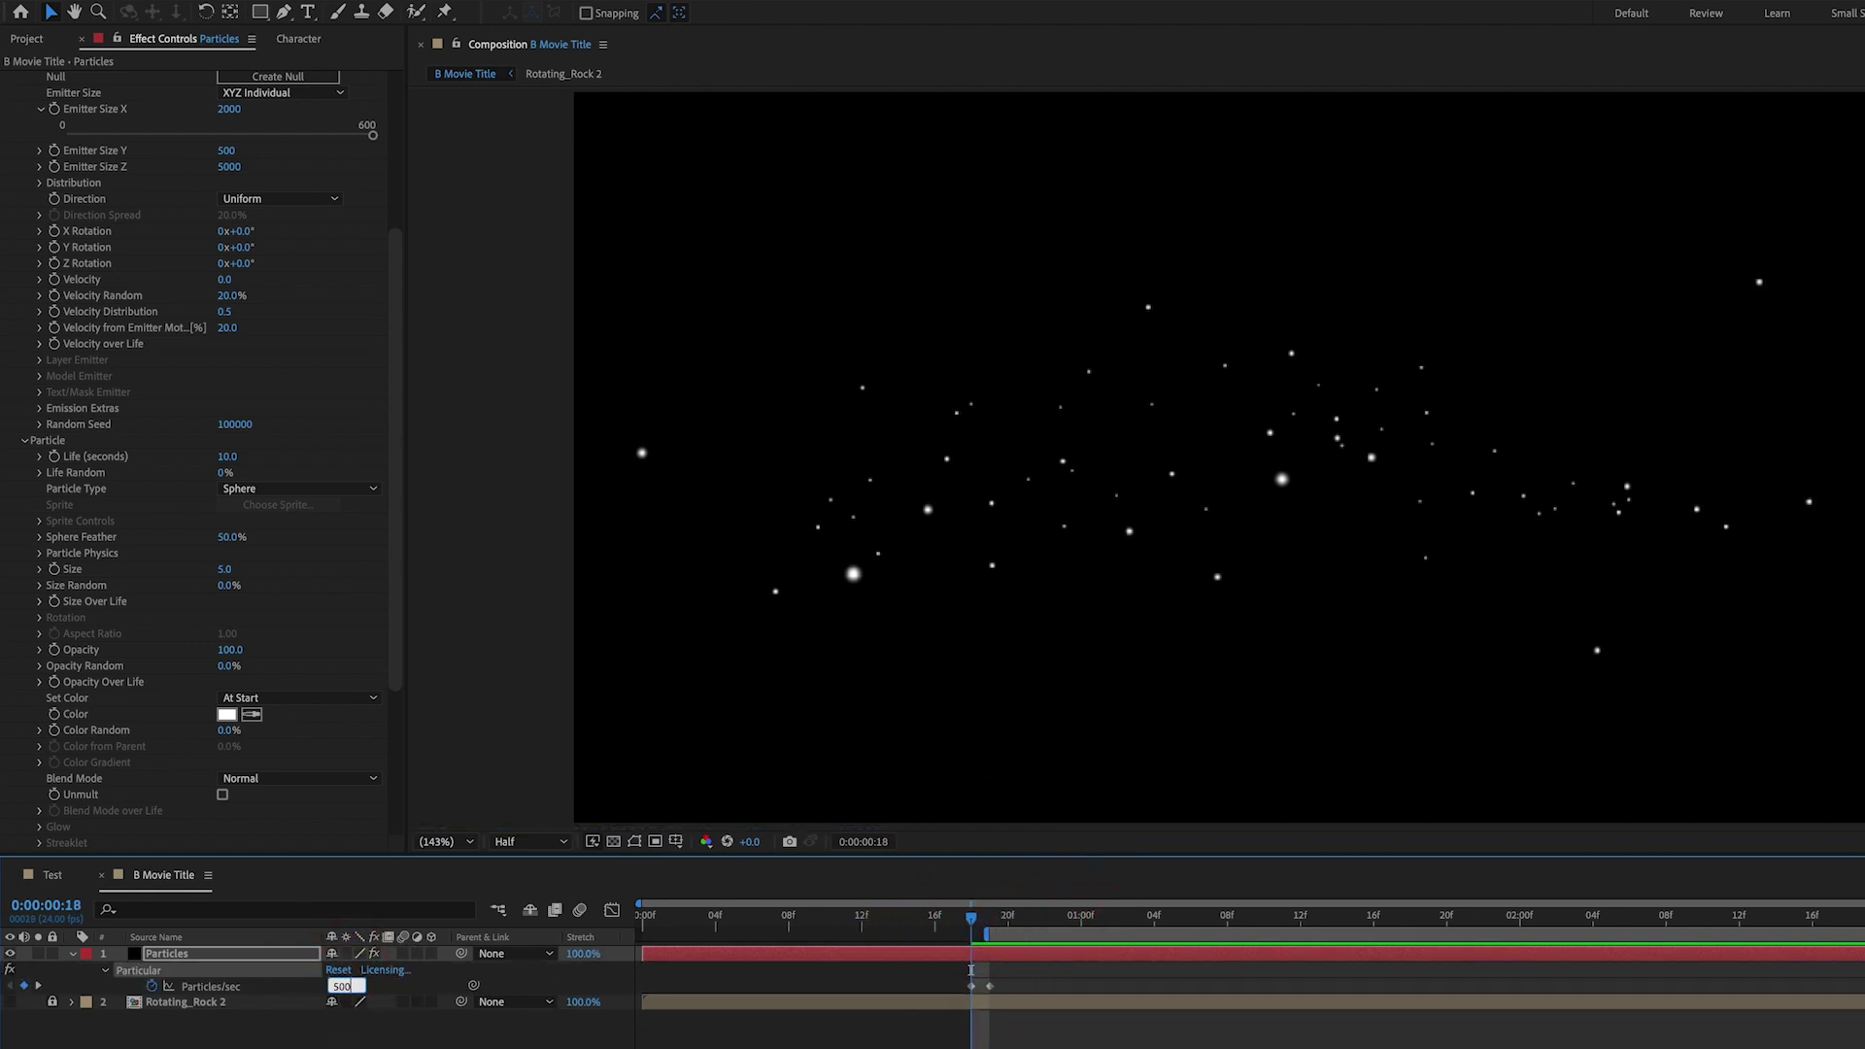
{"action": "type", "text": "500"}
{"action": "key", "text": "Return"}
{"action": "key", "text": "Page_Down"}
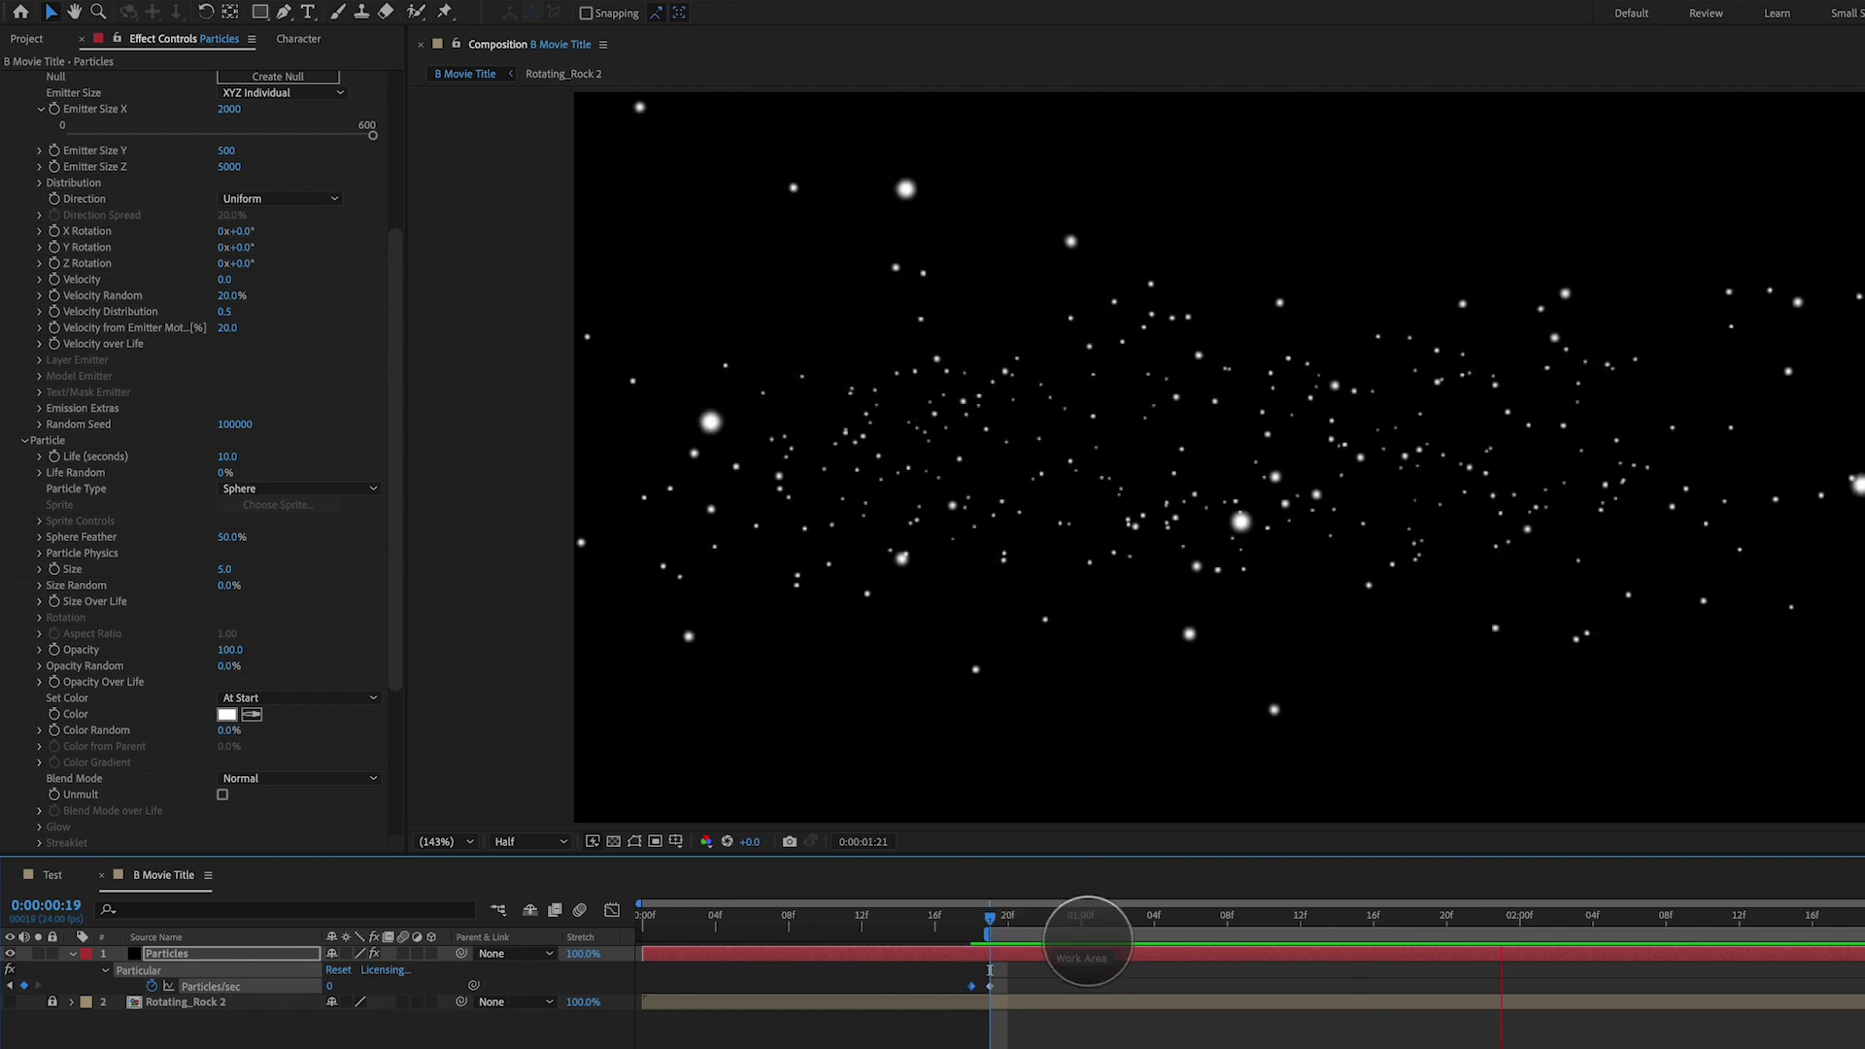
{"action": "key", "text": "space"}
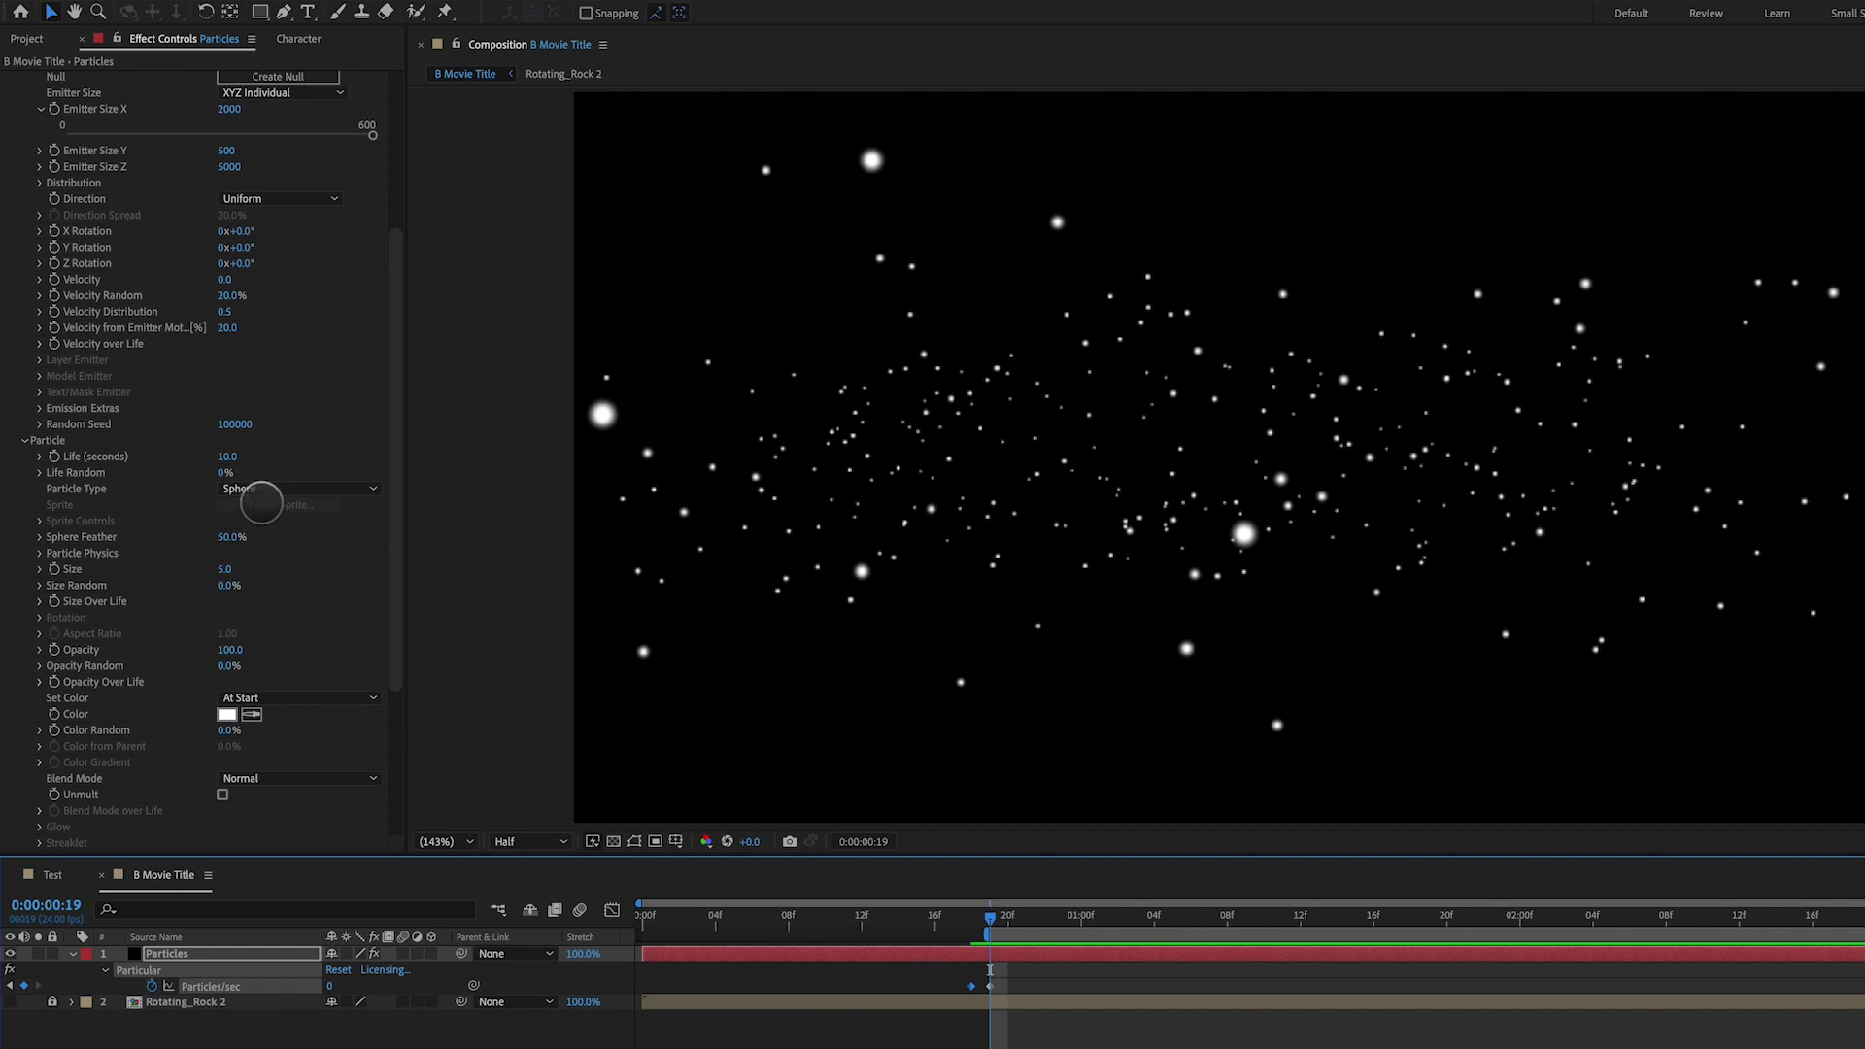
Make particles Sprites from the Rotating_Rock 2 layer using Split Clip - Loop
{"action": "left_click", "coordinate": [259, 489]}
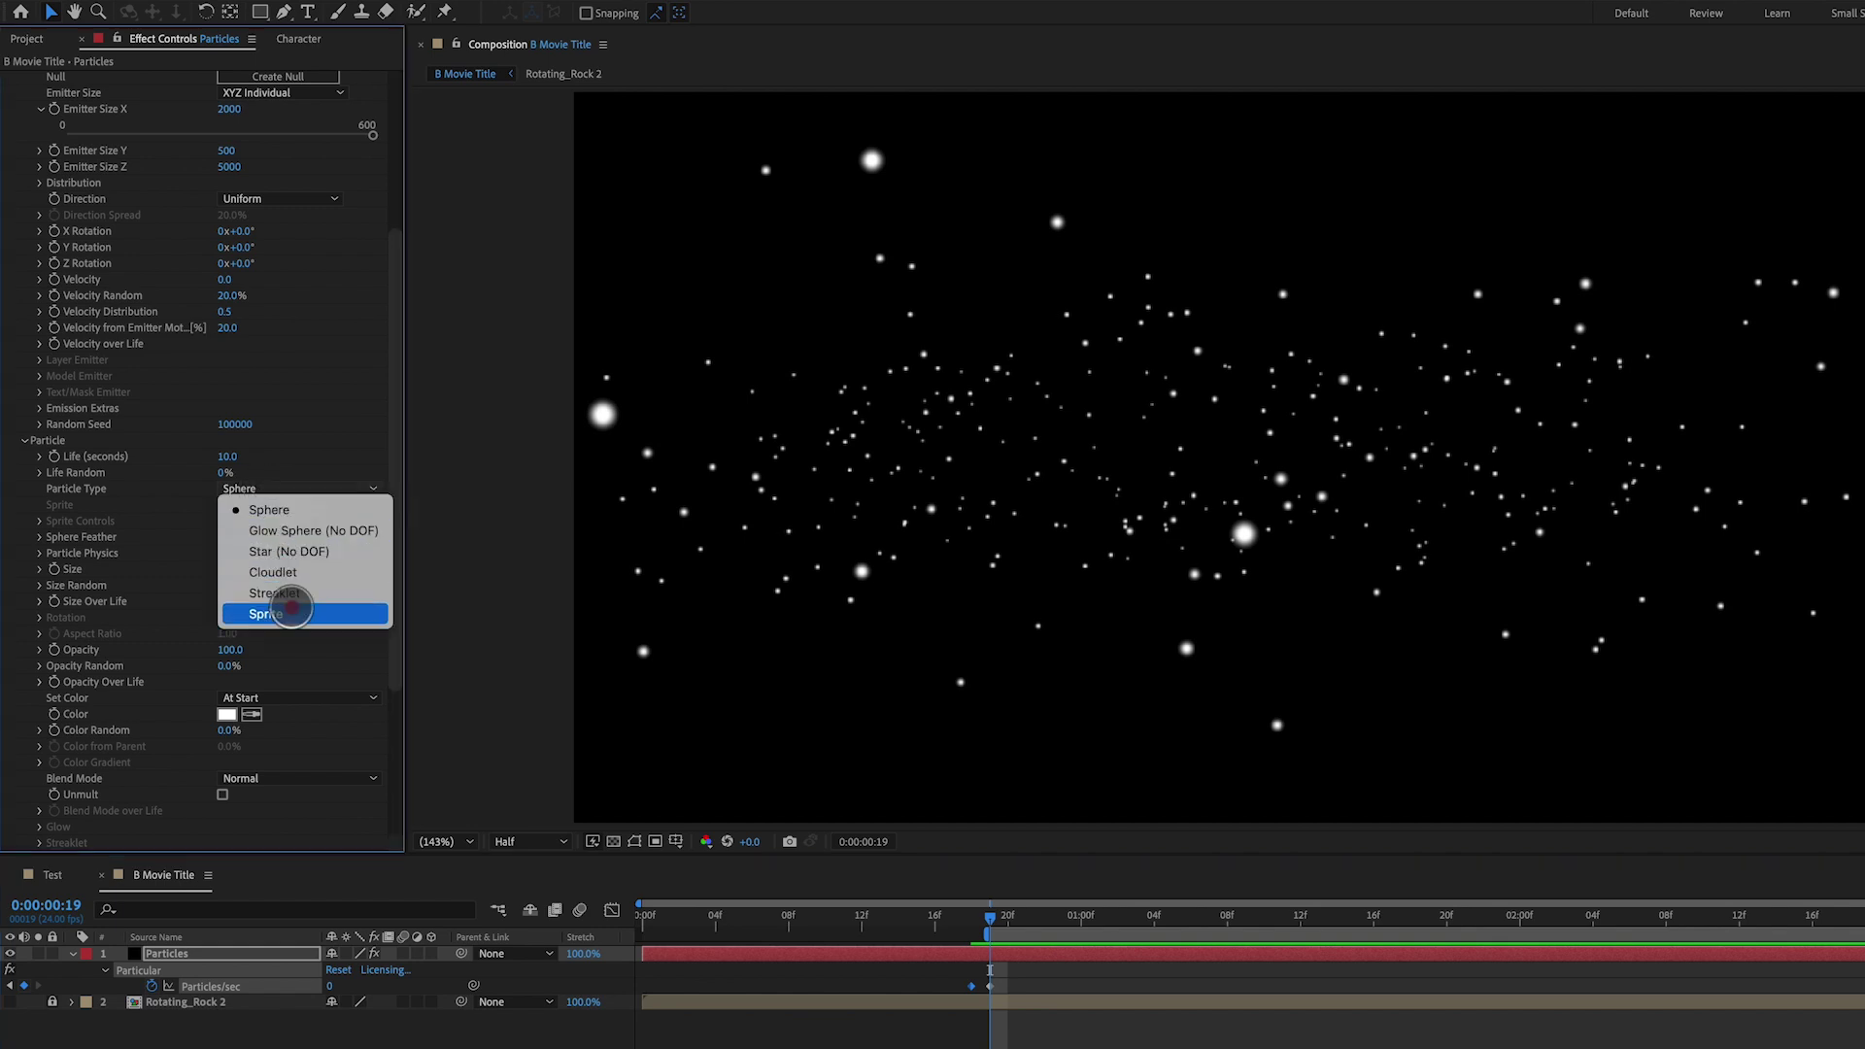
{"action": "left_click", "coordinate": [279, 612]}
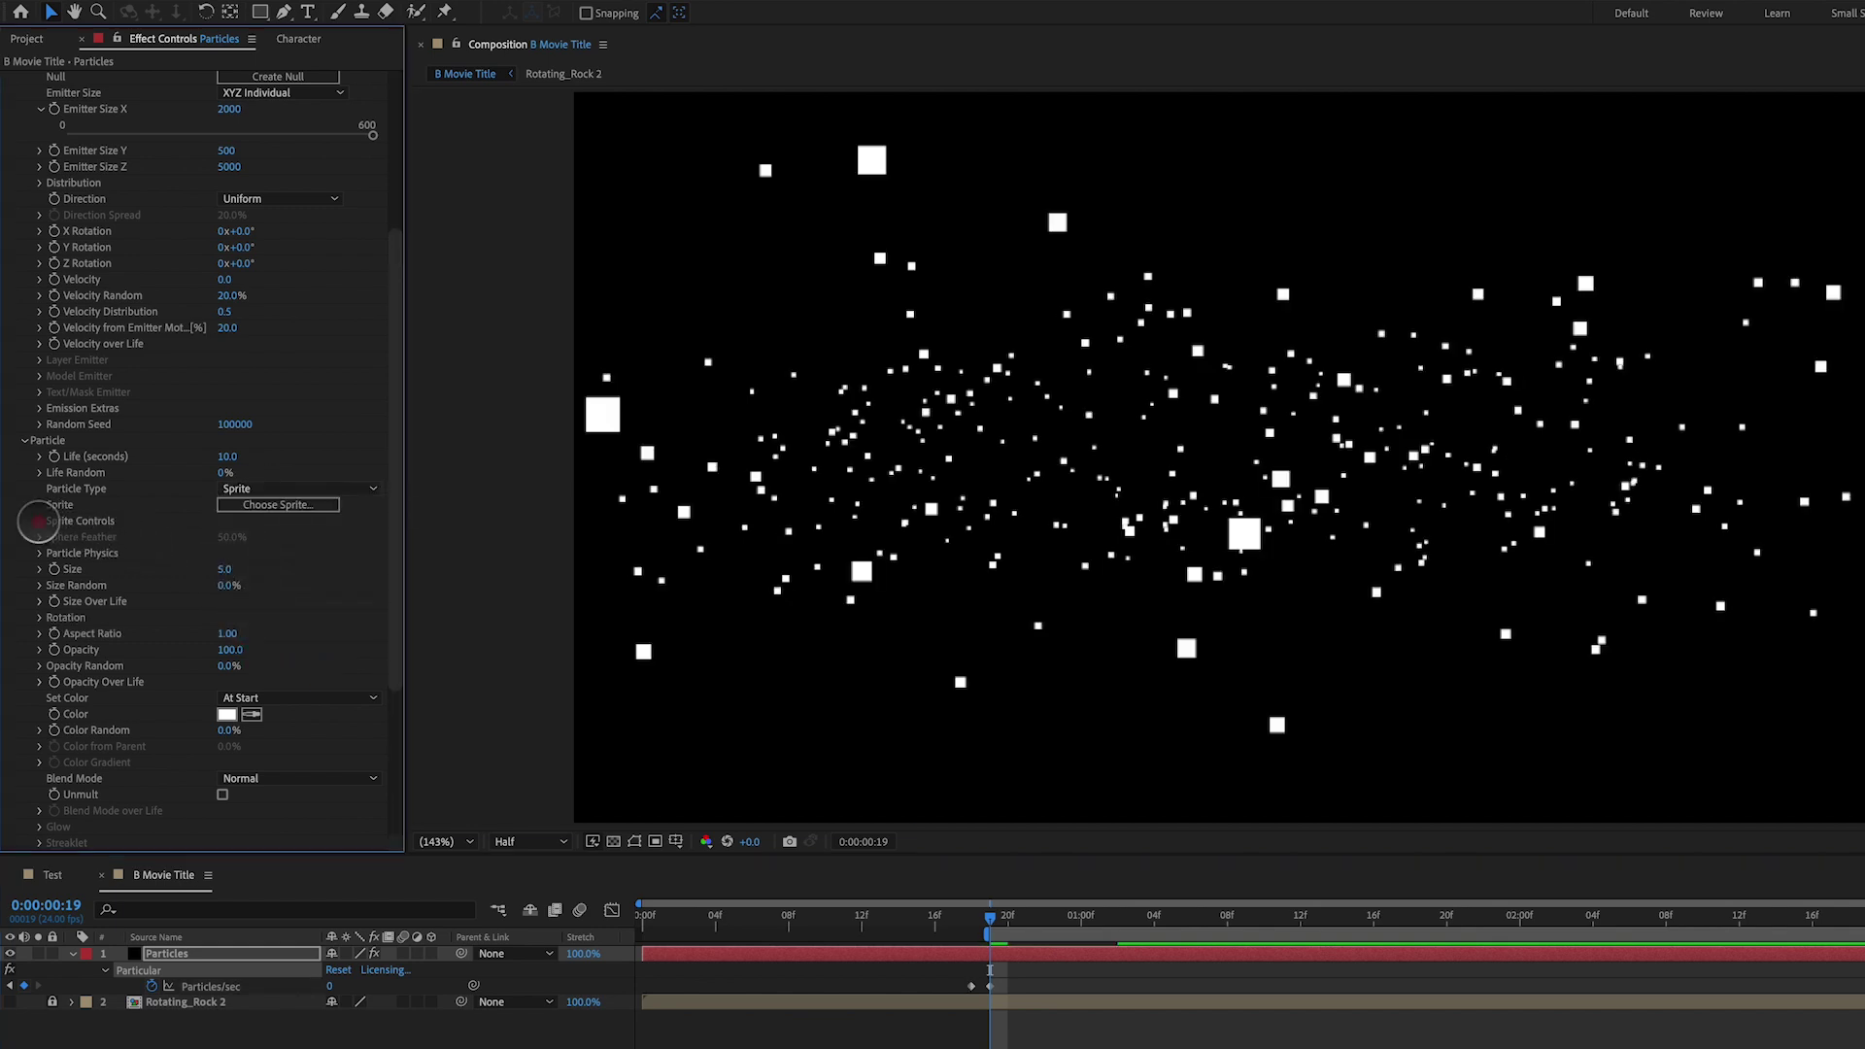
{"action": "left_click", "coordinate": [39, 521]}
{"action": "left_click", "coordinate": [243, 536]}
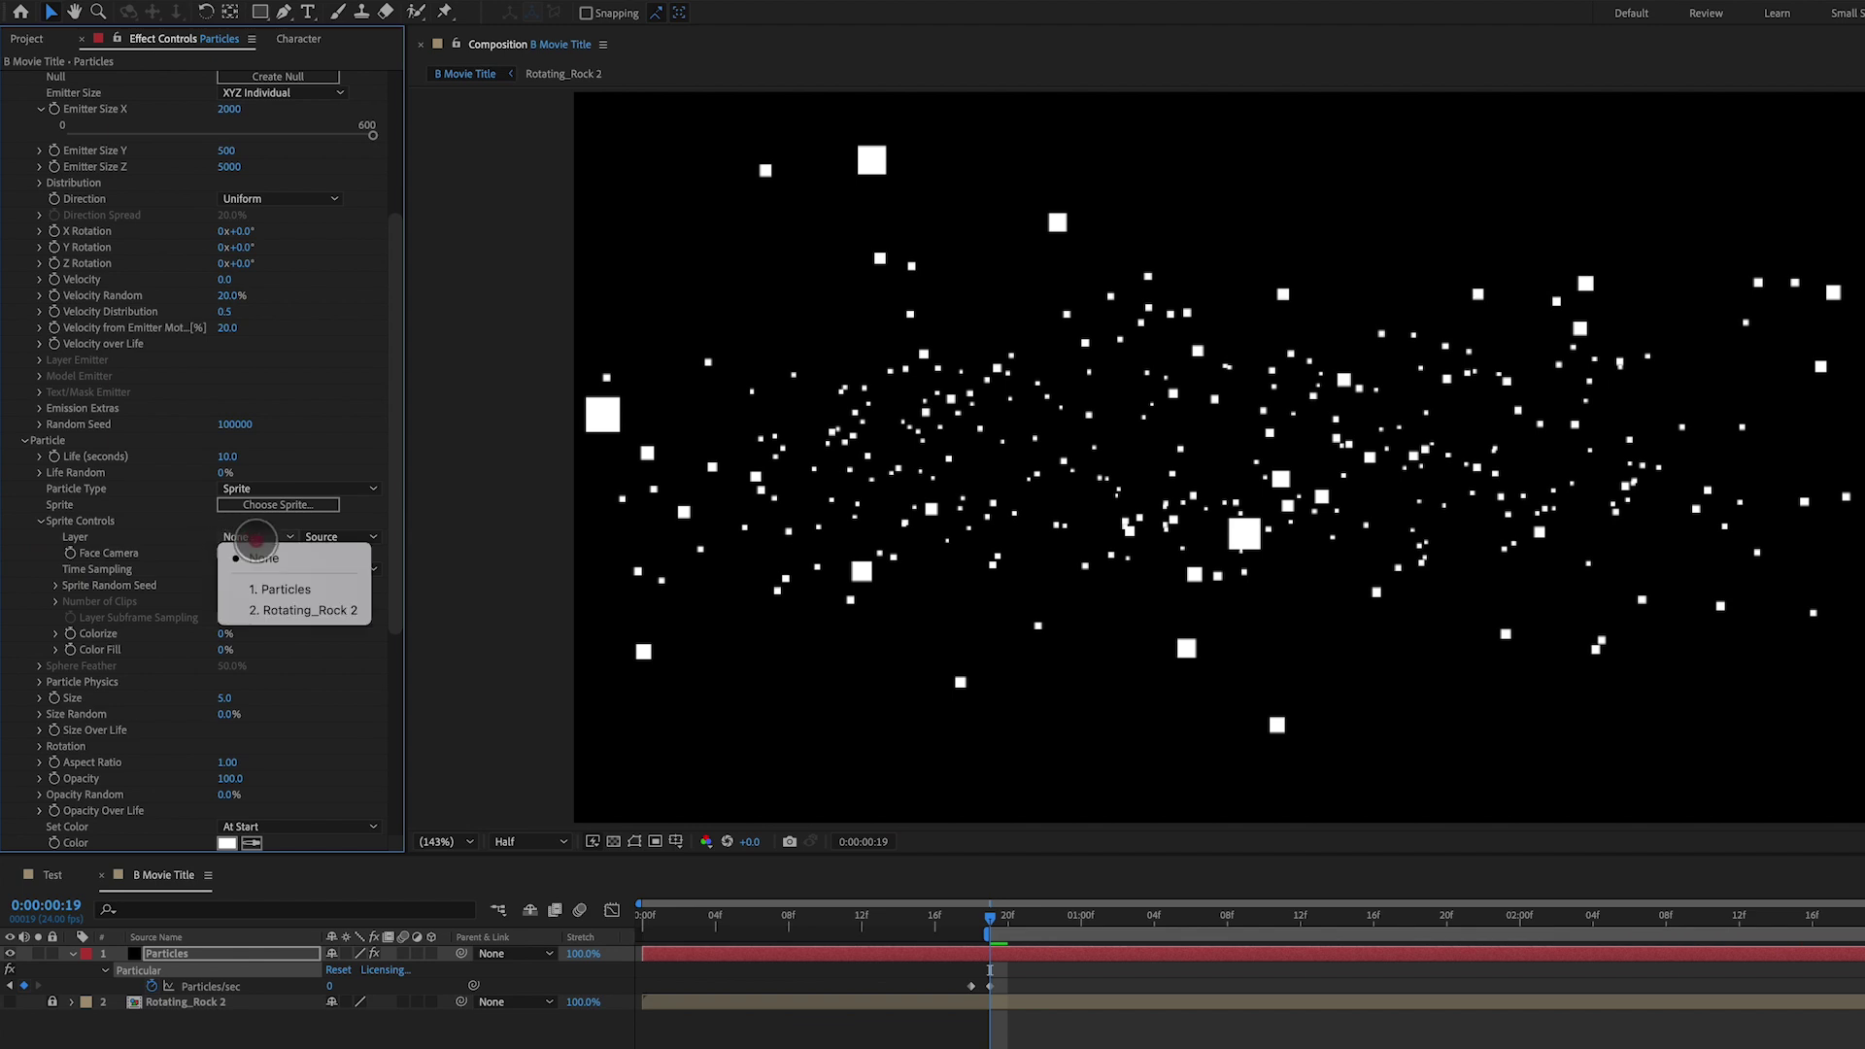
{"action": "left_click", "coordinate": [301, 611]}
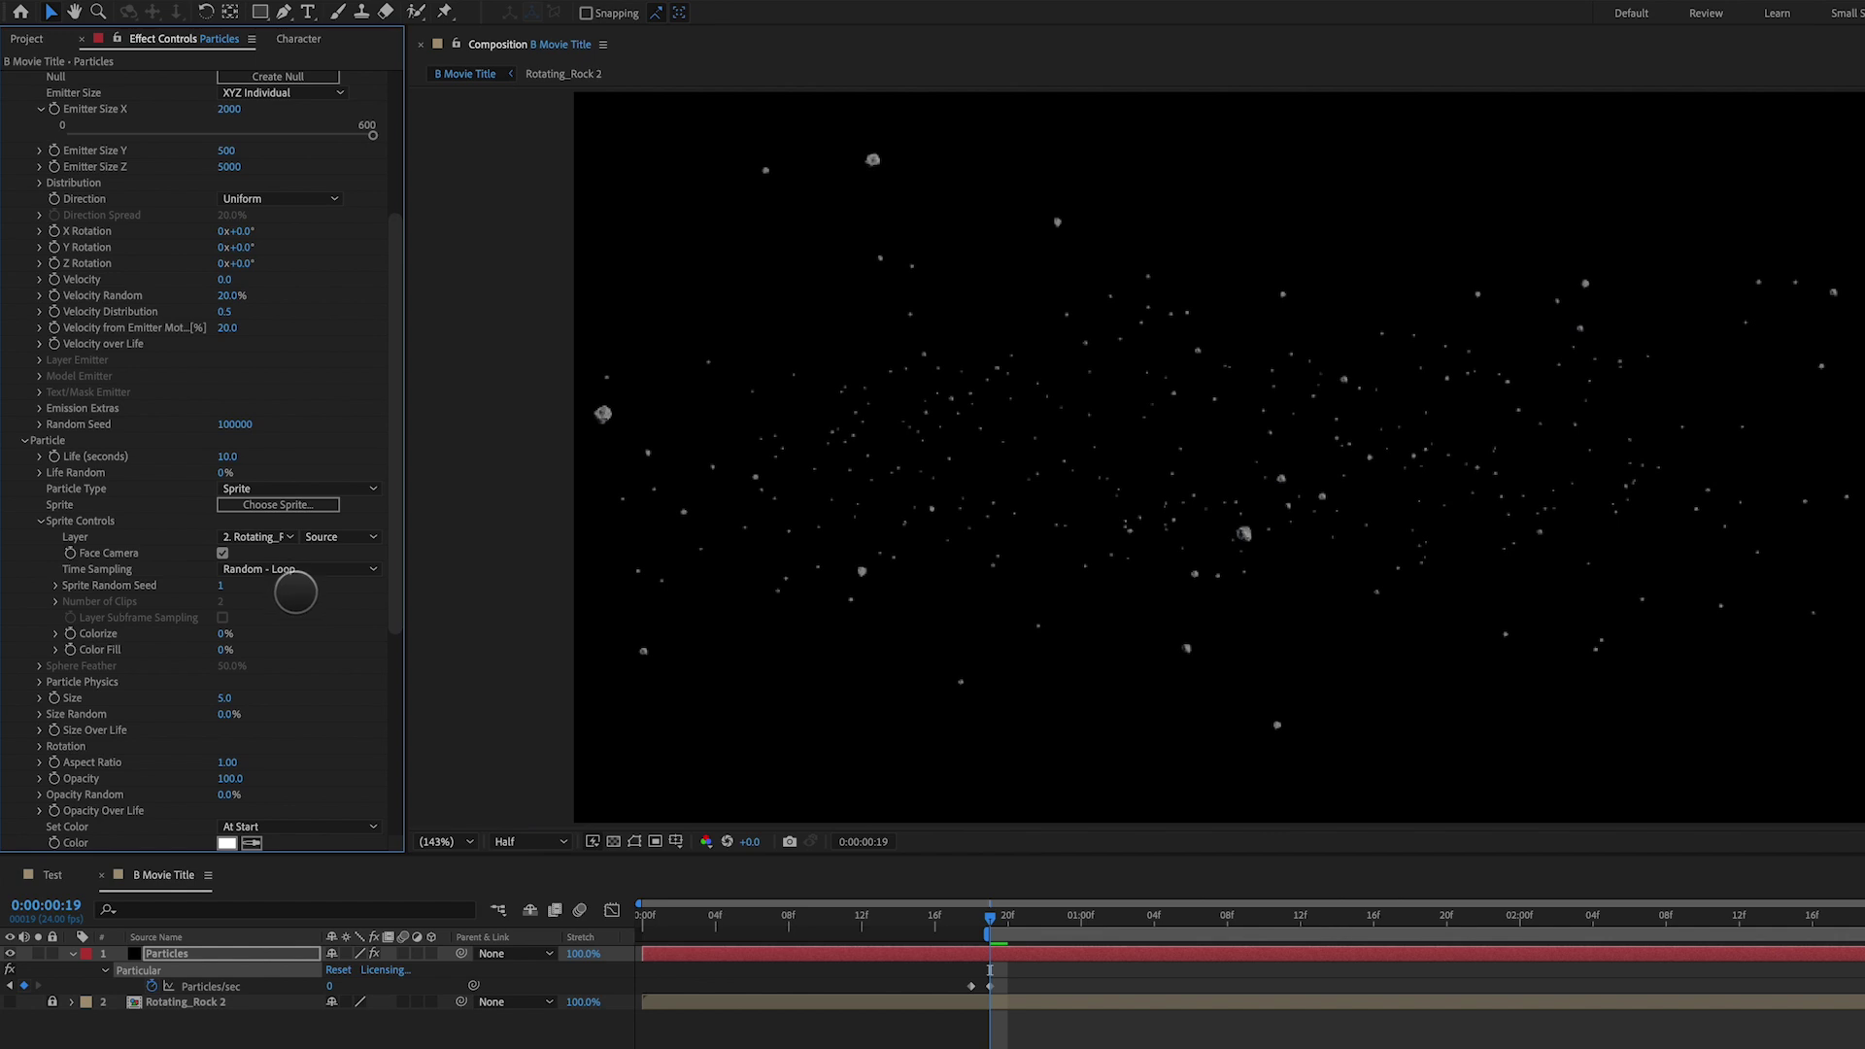
{"action": "left_click", "coordinate": [282, 569]}
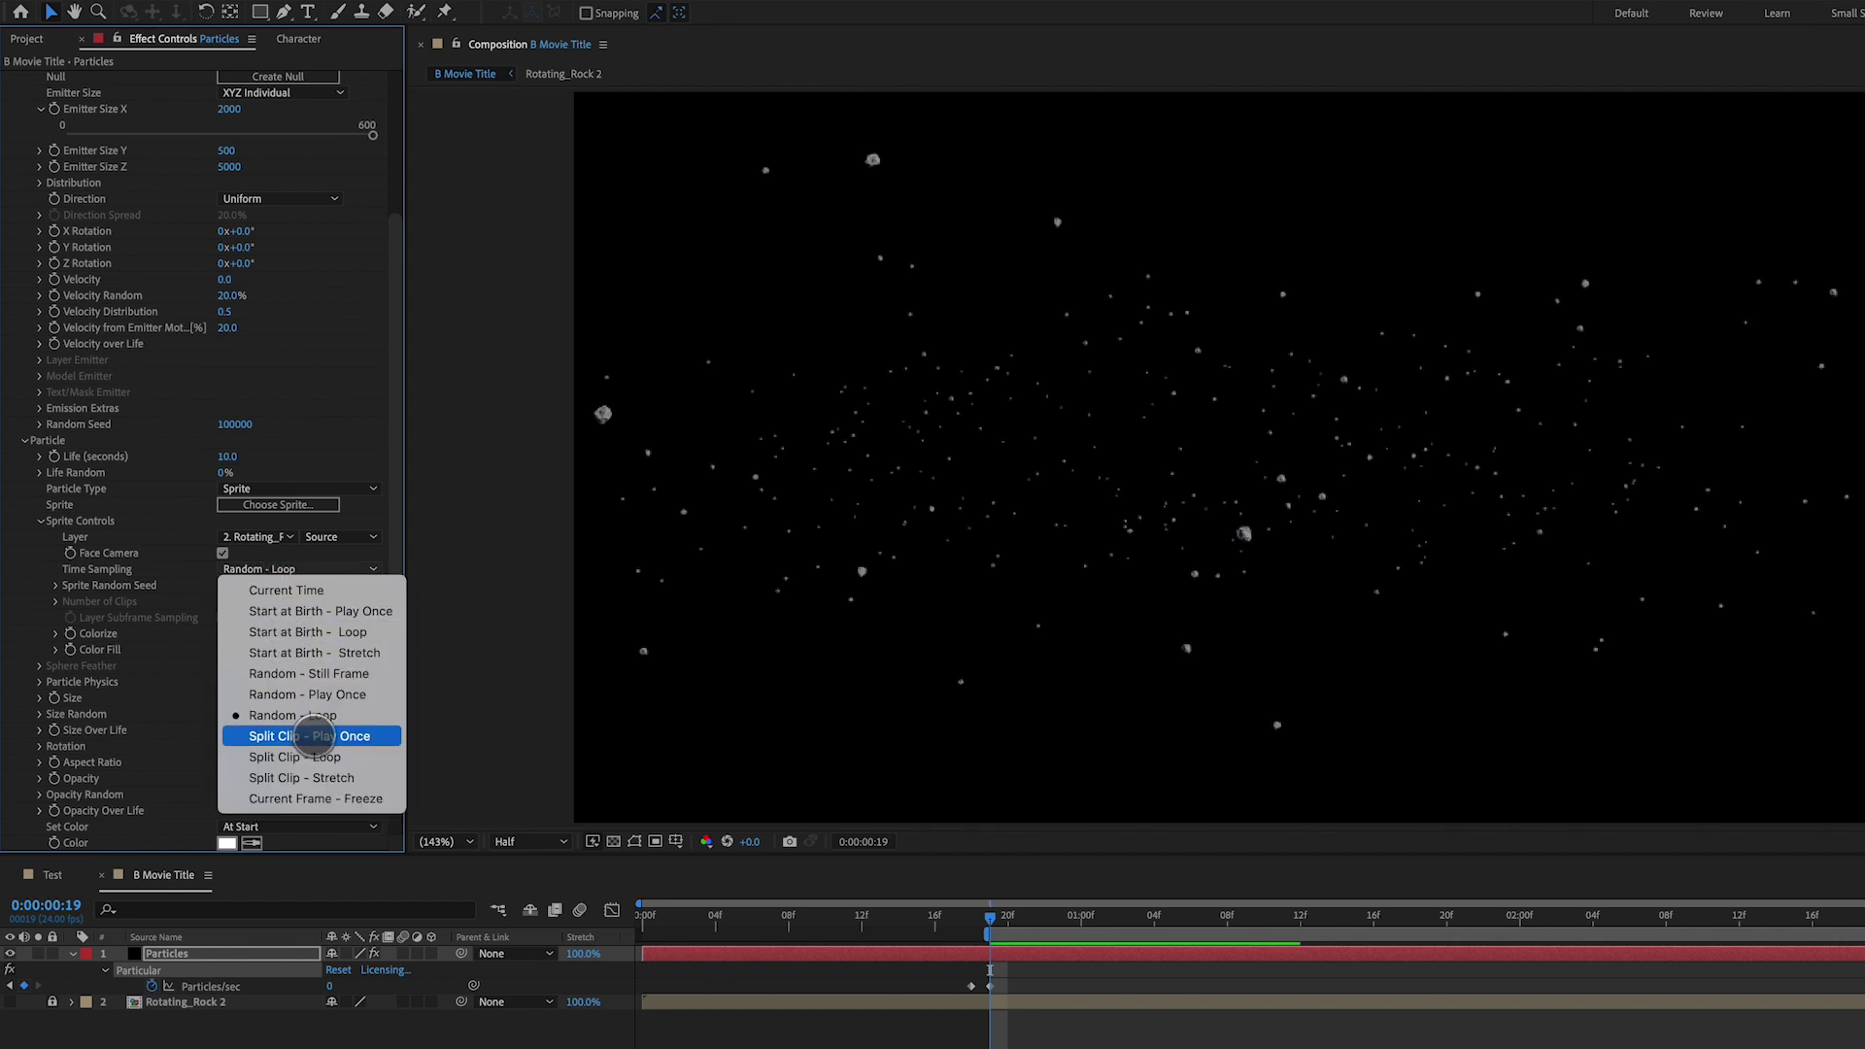
{"action": "left_click", "coordinate": [321, 757]}
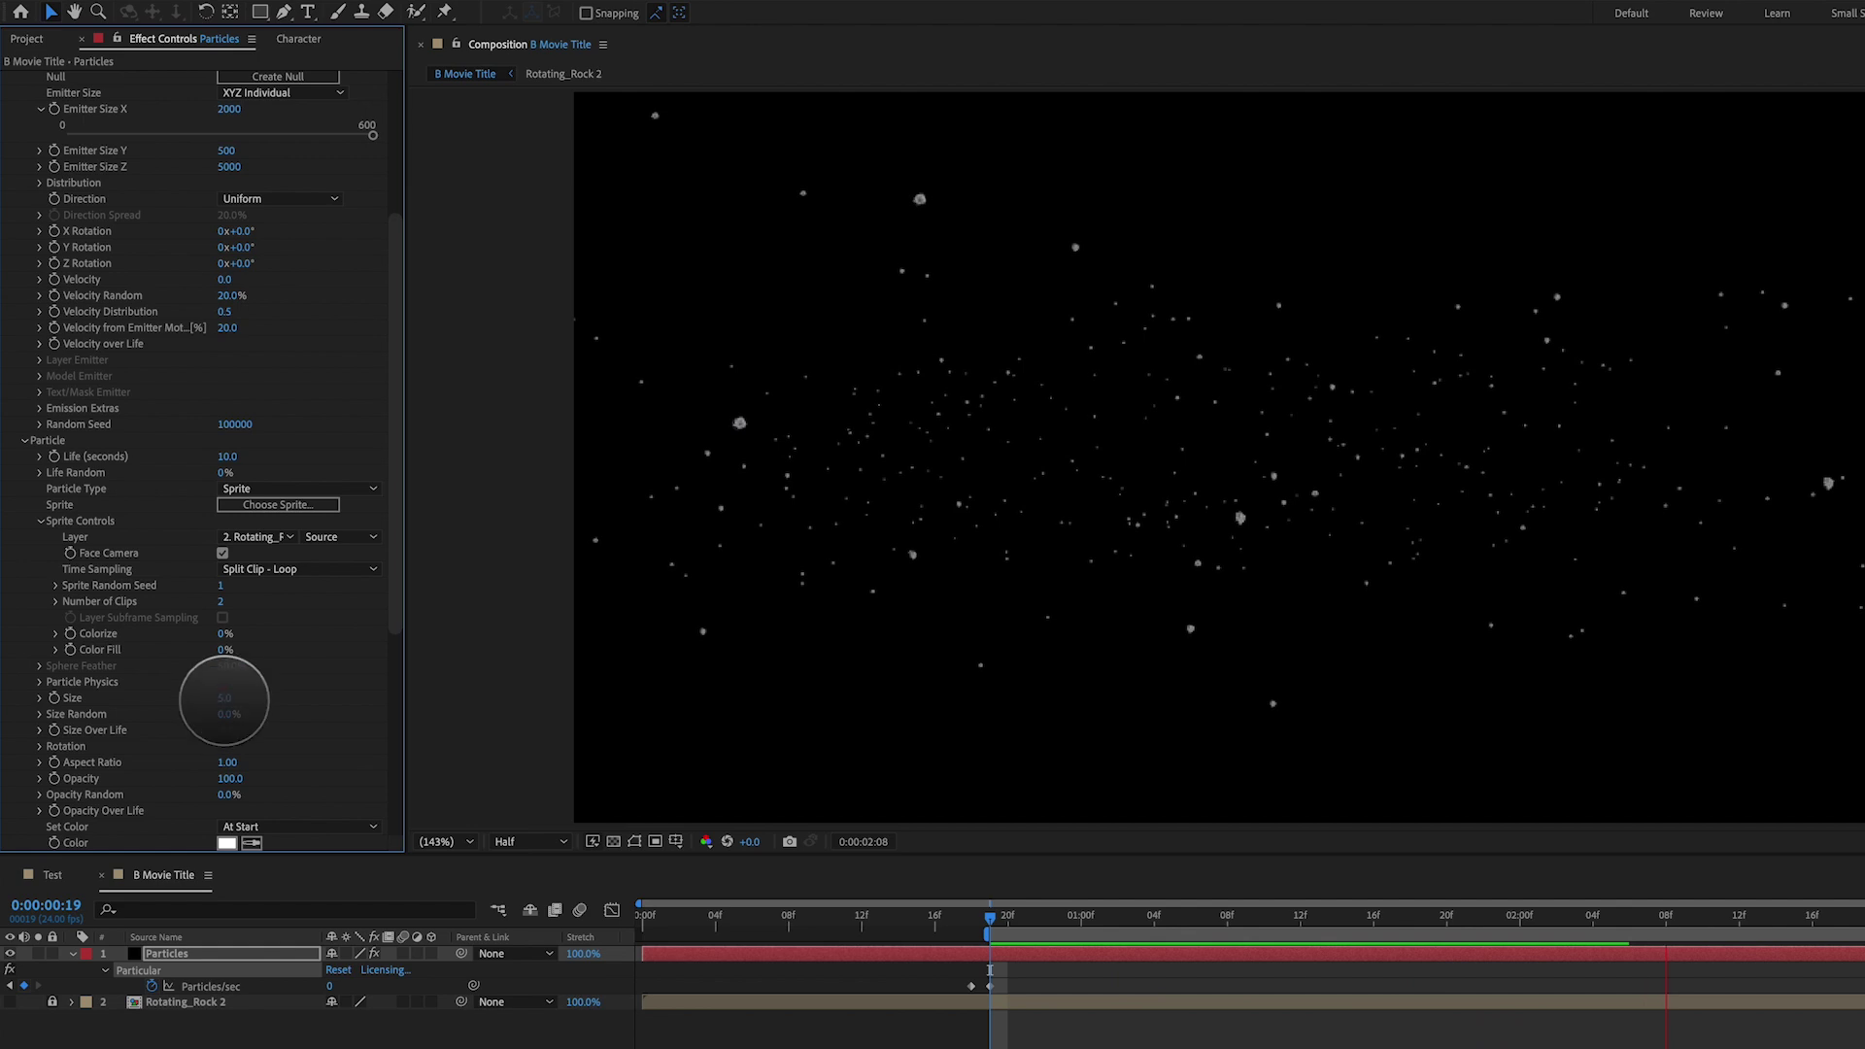
Set the particle Size to 20
{"action": "left_click", "coordinate": [225, 698]}
{"action": "type", "text": "20"}
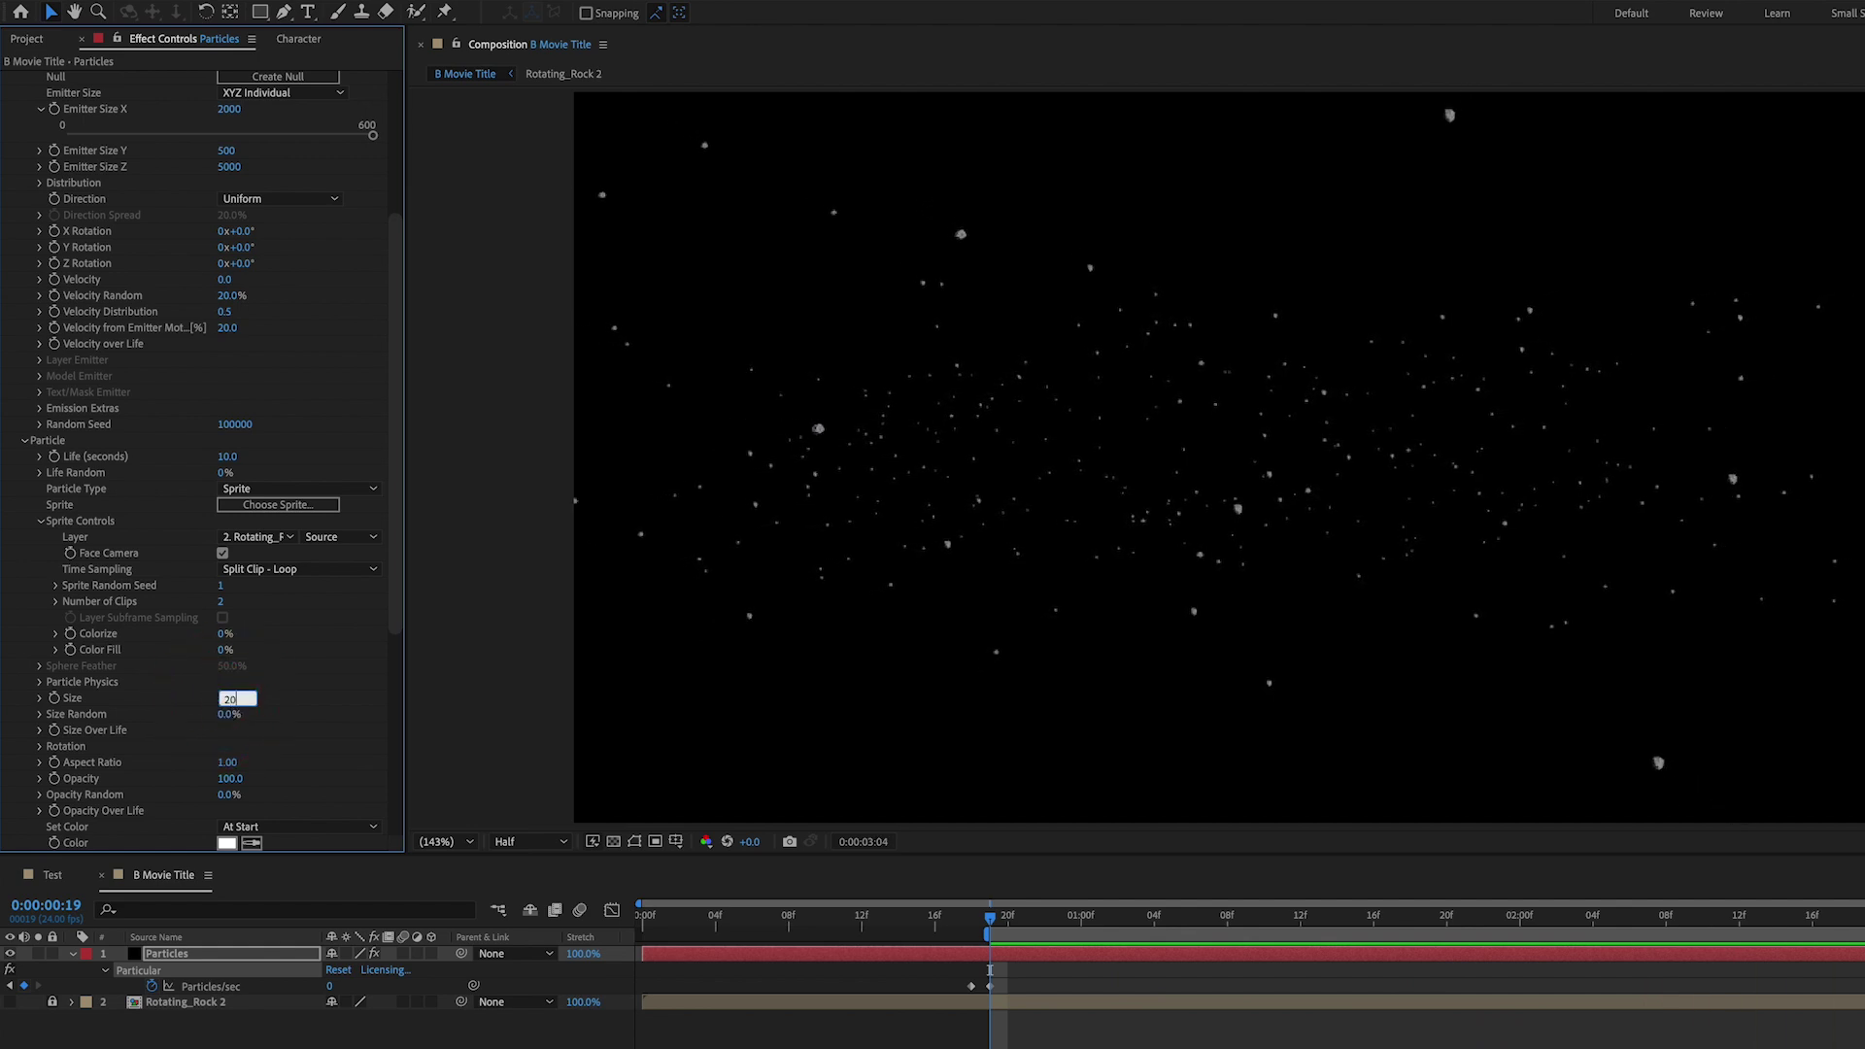
{"action": "key", "text": "Return"}
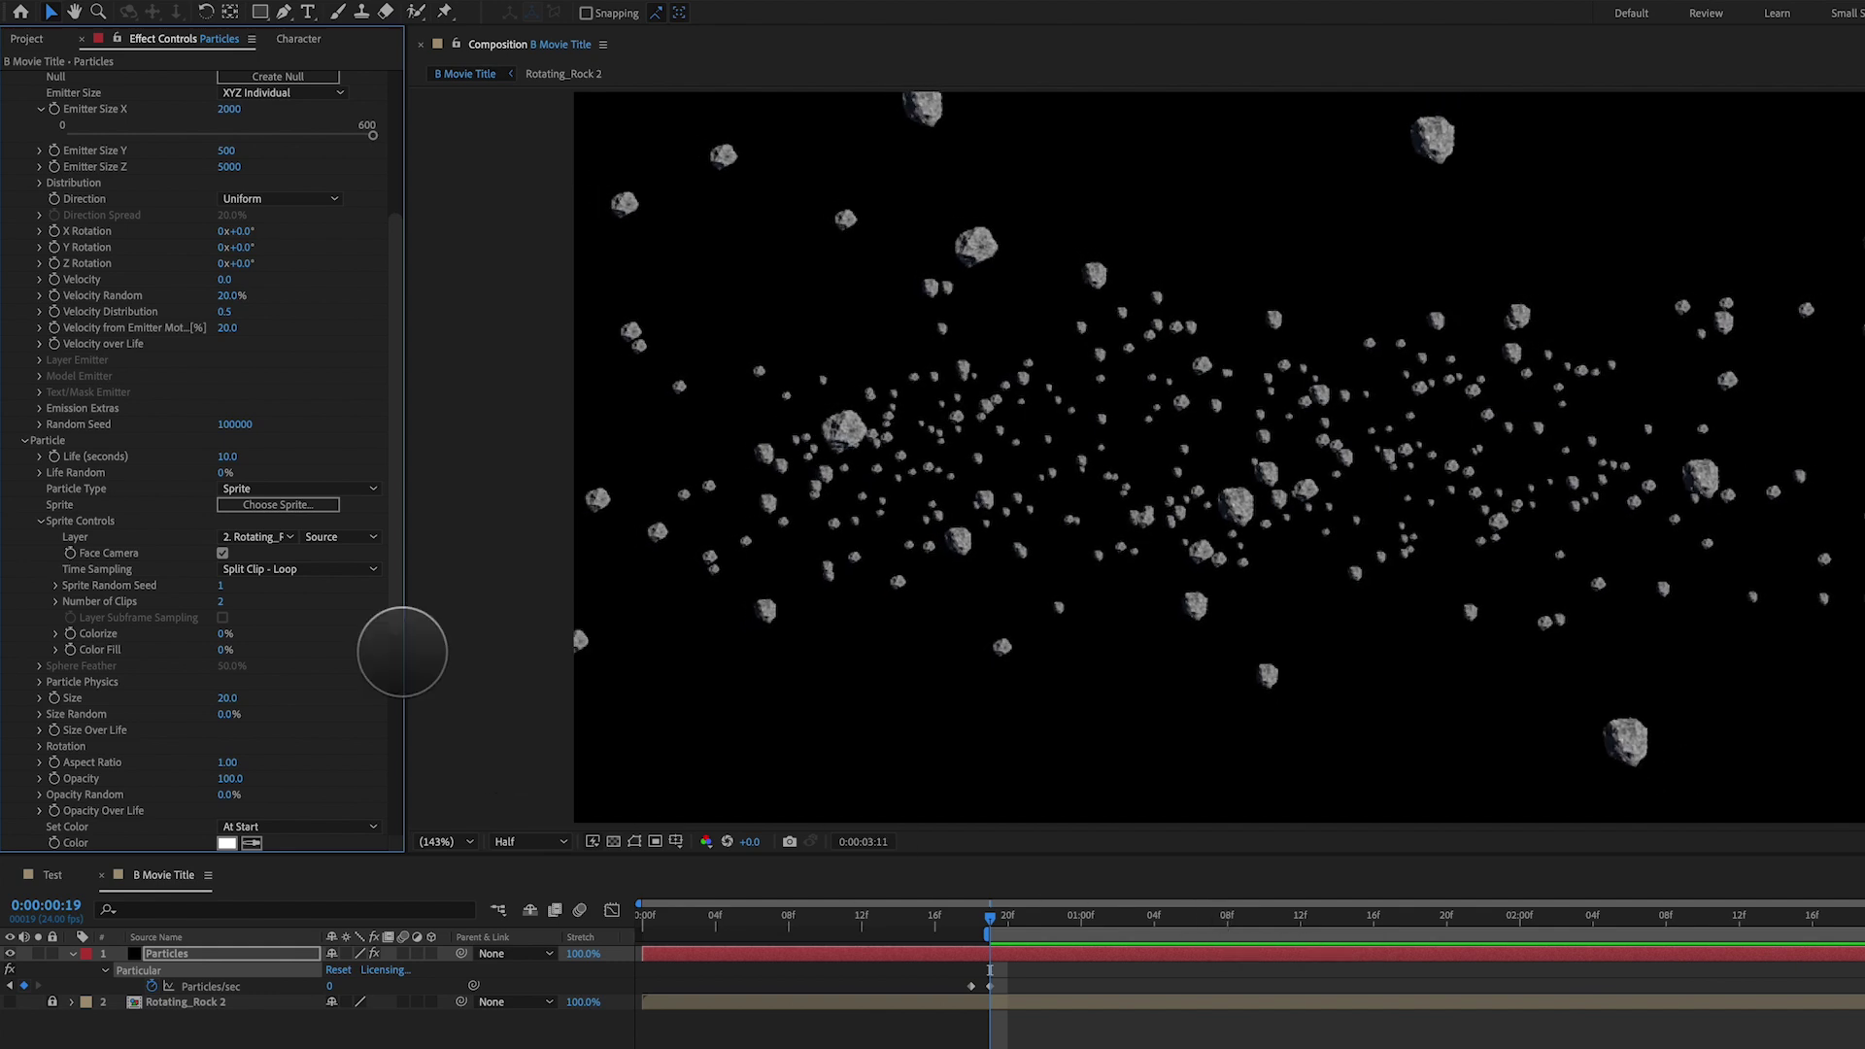
Raise Emitter Size Z to 6088 and lower Emitter Size Y to 273
{"action": "left_click", "coordinate": [993, 919]}
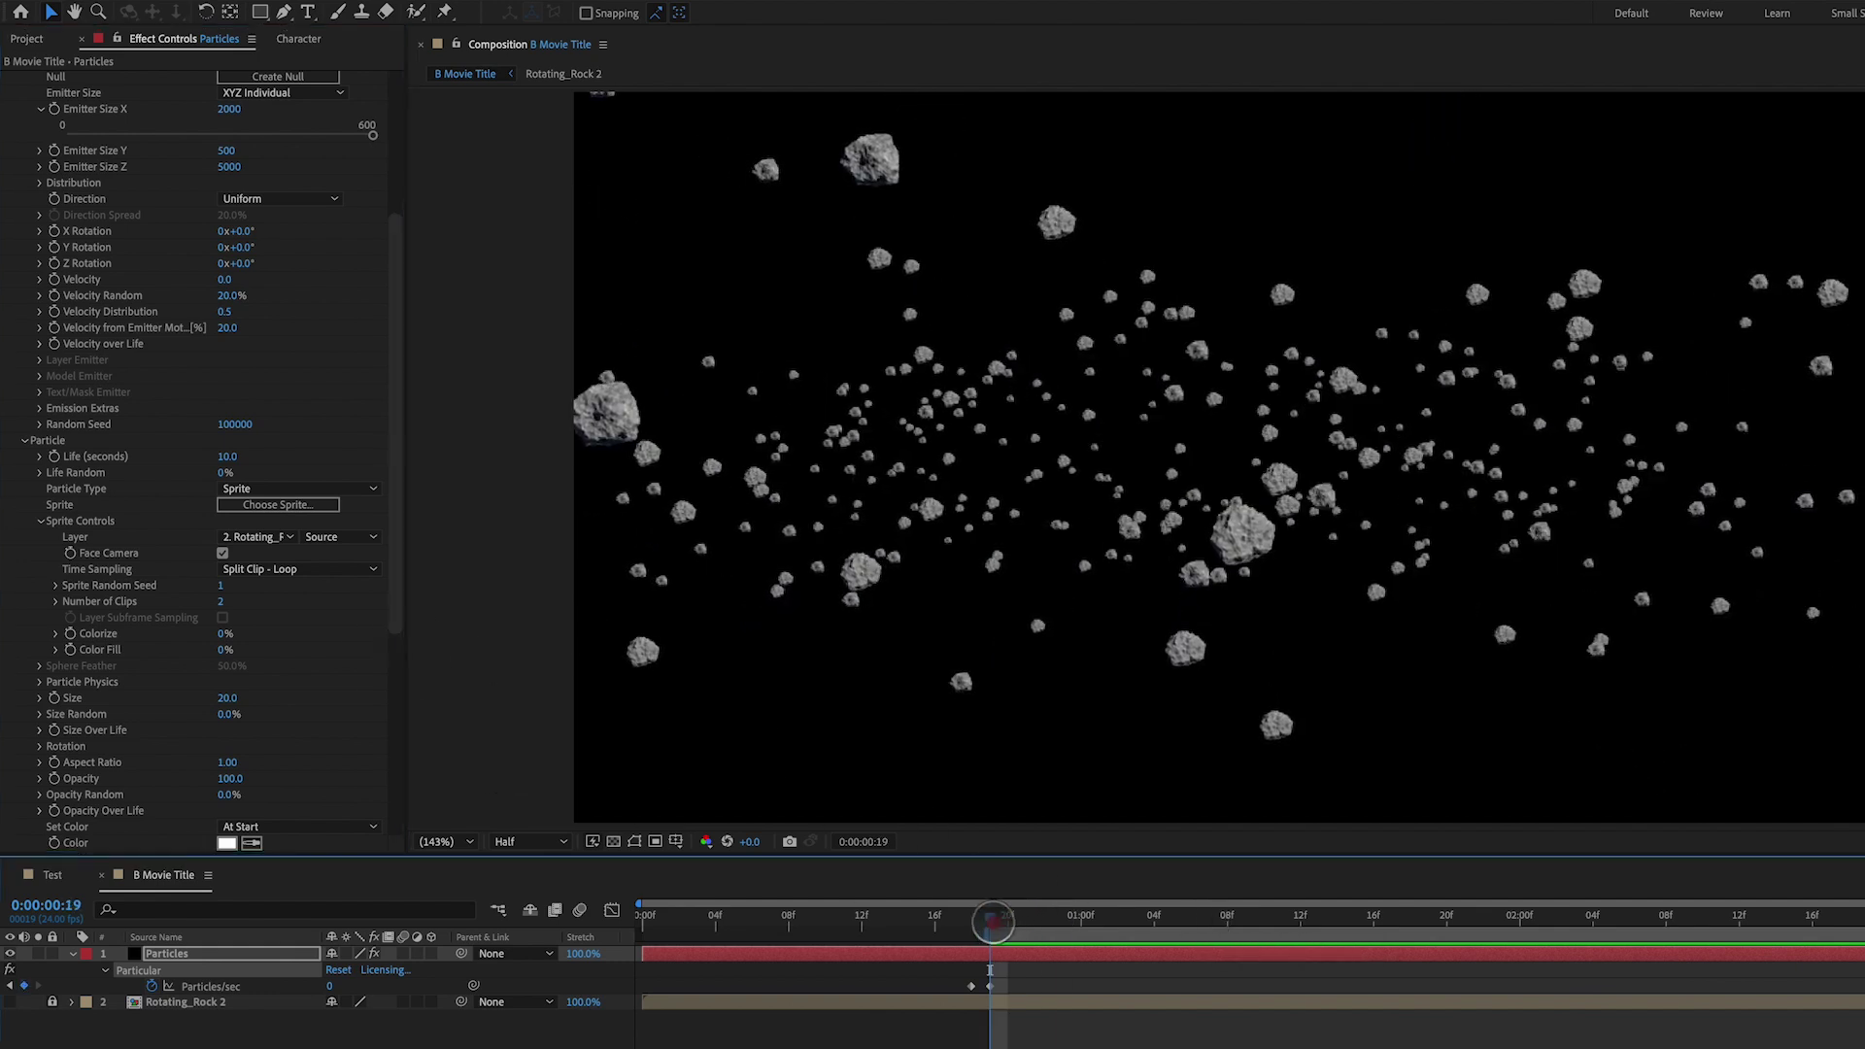
{"action": "mouse_move", "coordinate": [991, 920]}
{"action": "left_mouse_down"}
{"action": "mouse_move", "coordinate": [1207, 924]}
{"action": "mouse_move", "coordinate": [993, 920]}
{"action": "left_mouse_up"}
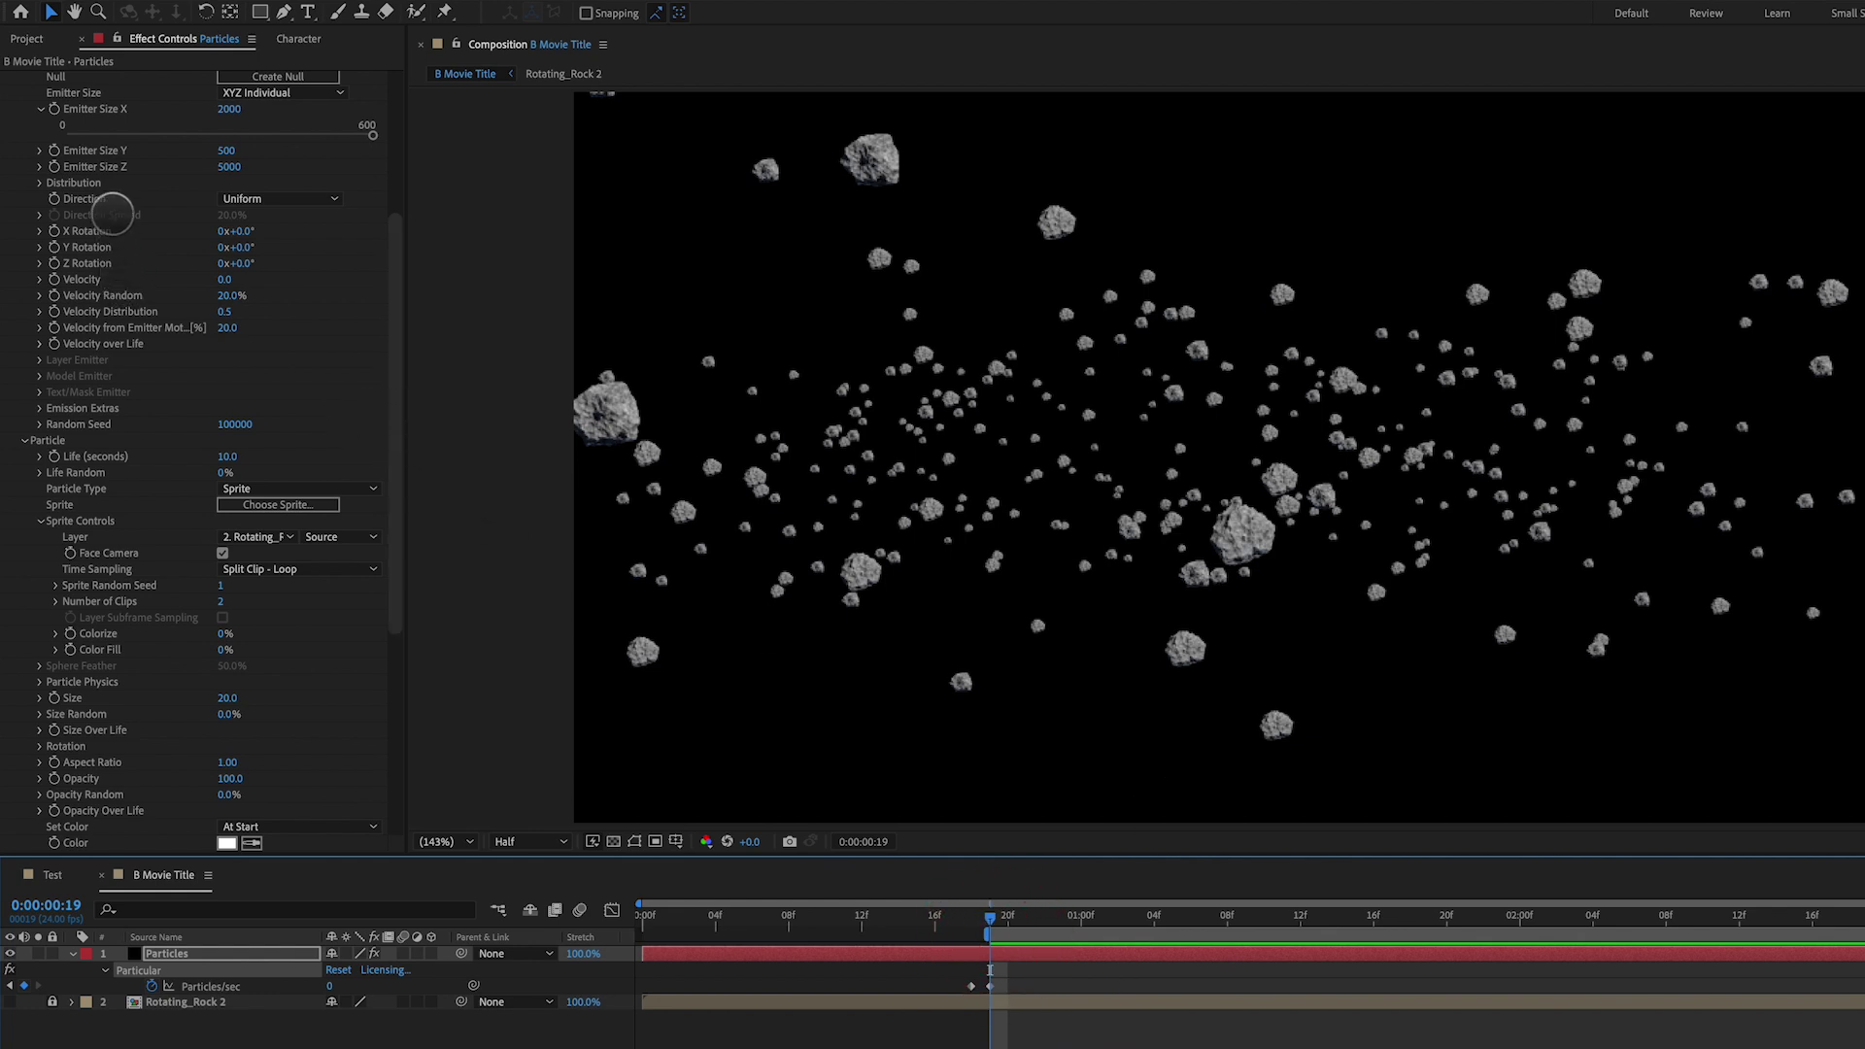
{"action": "left_click", "coordinate": [226, 167]}
{"action": "left_click_drag", "start_coordinate": [465, 178], "coordinate": [504, 190]}
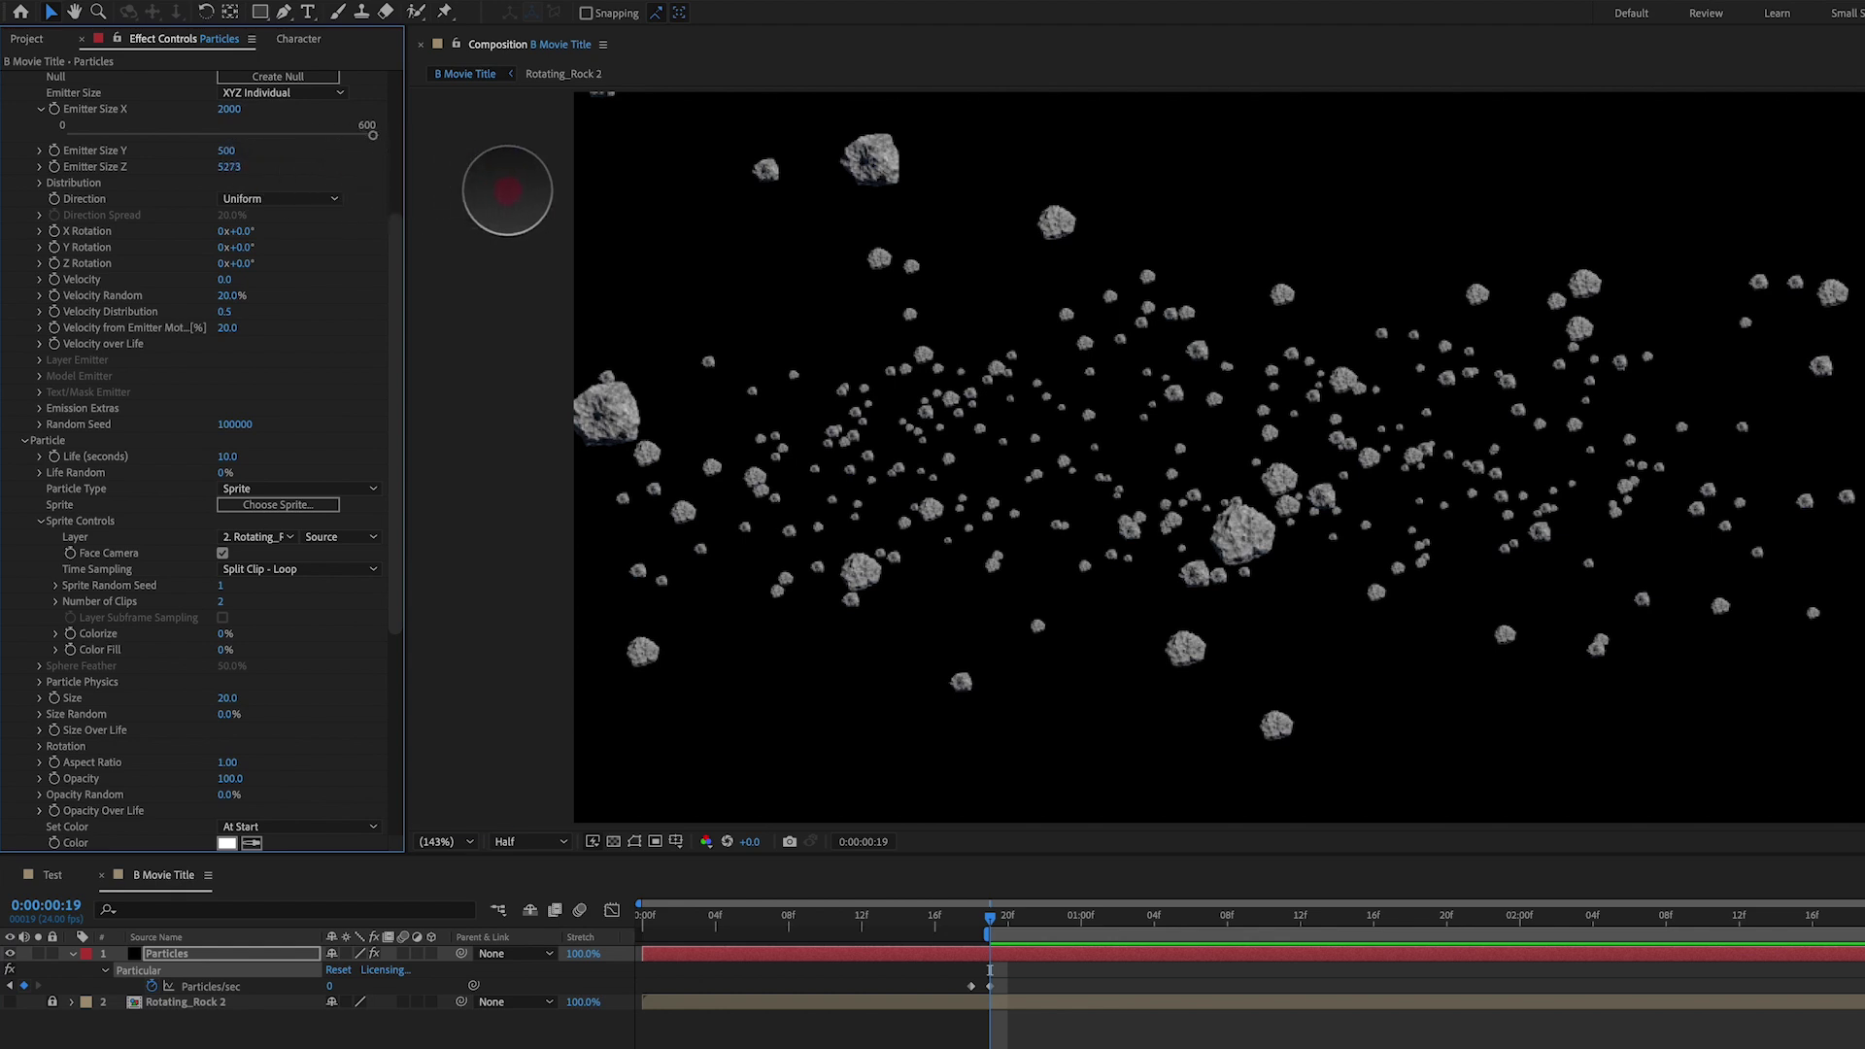
{"action": "left_click_drag", "start_coordinate": [834, 185], "coordinate": [1149, 195]}
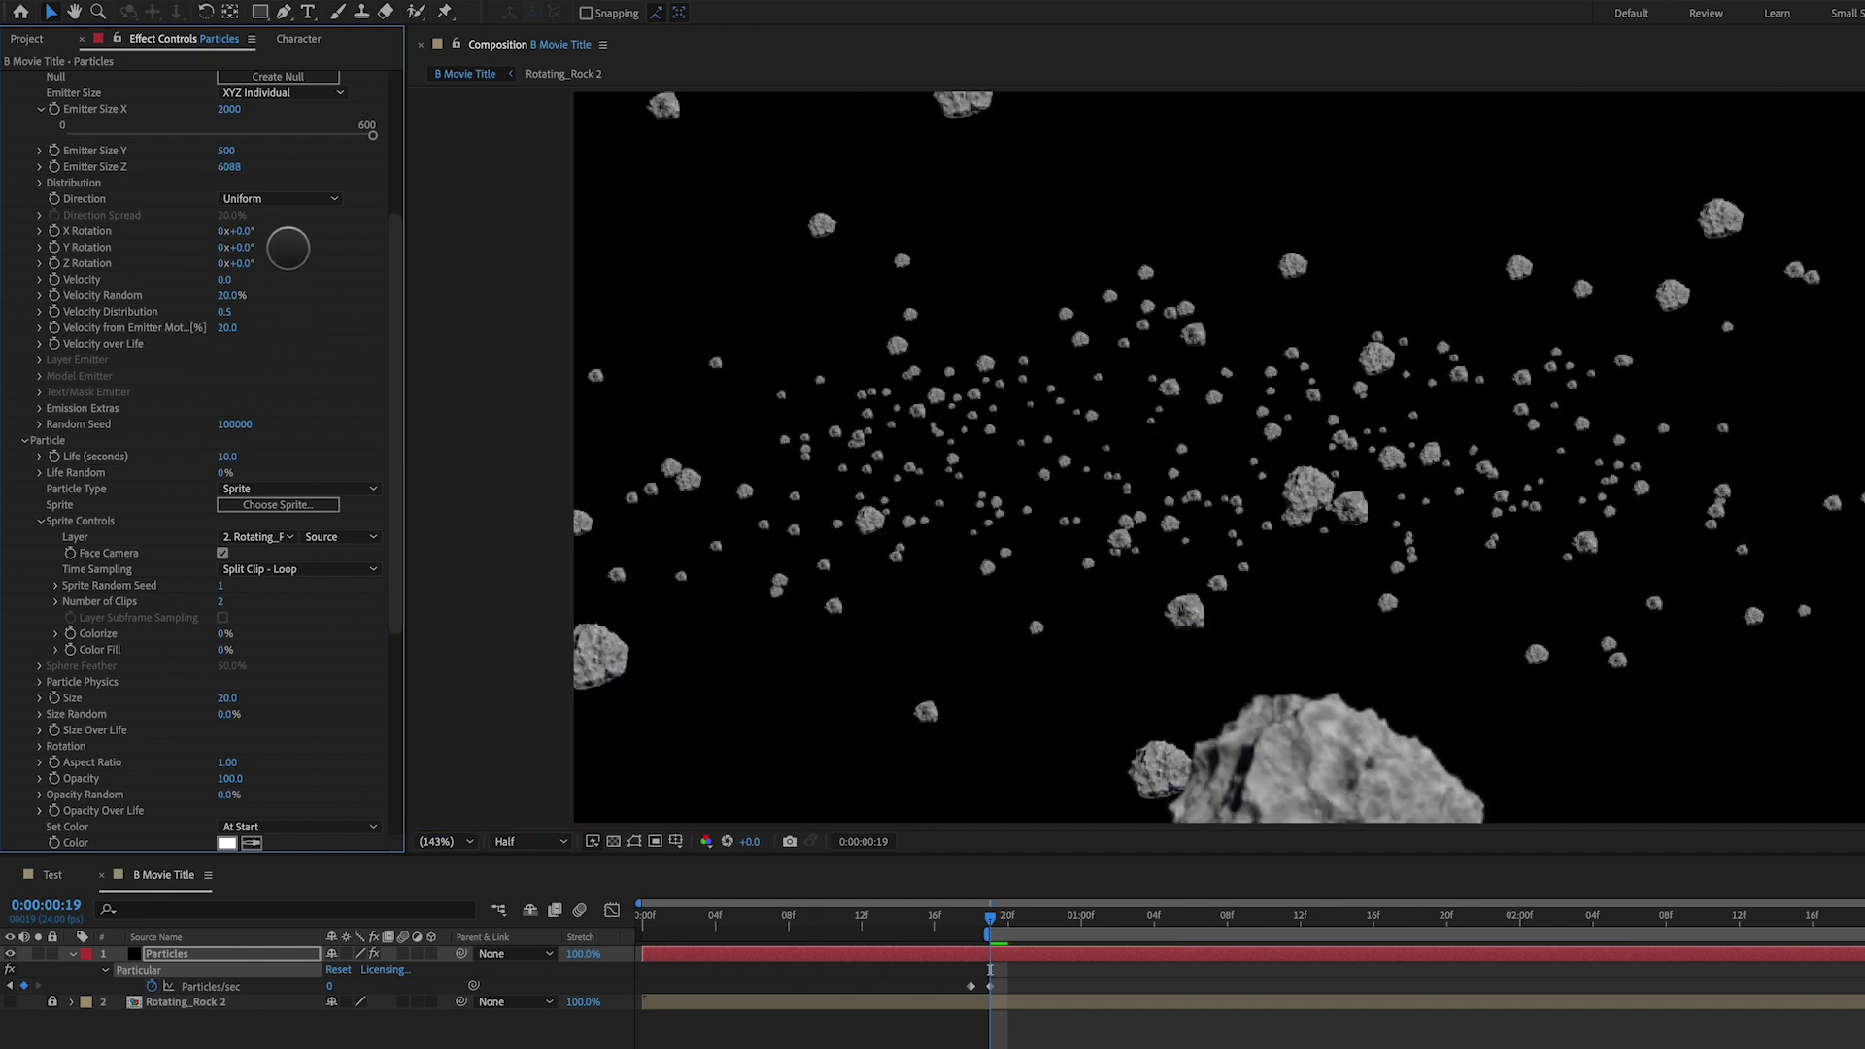
{"action": "left_click", "coordinate": [188, 170]}
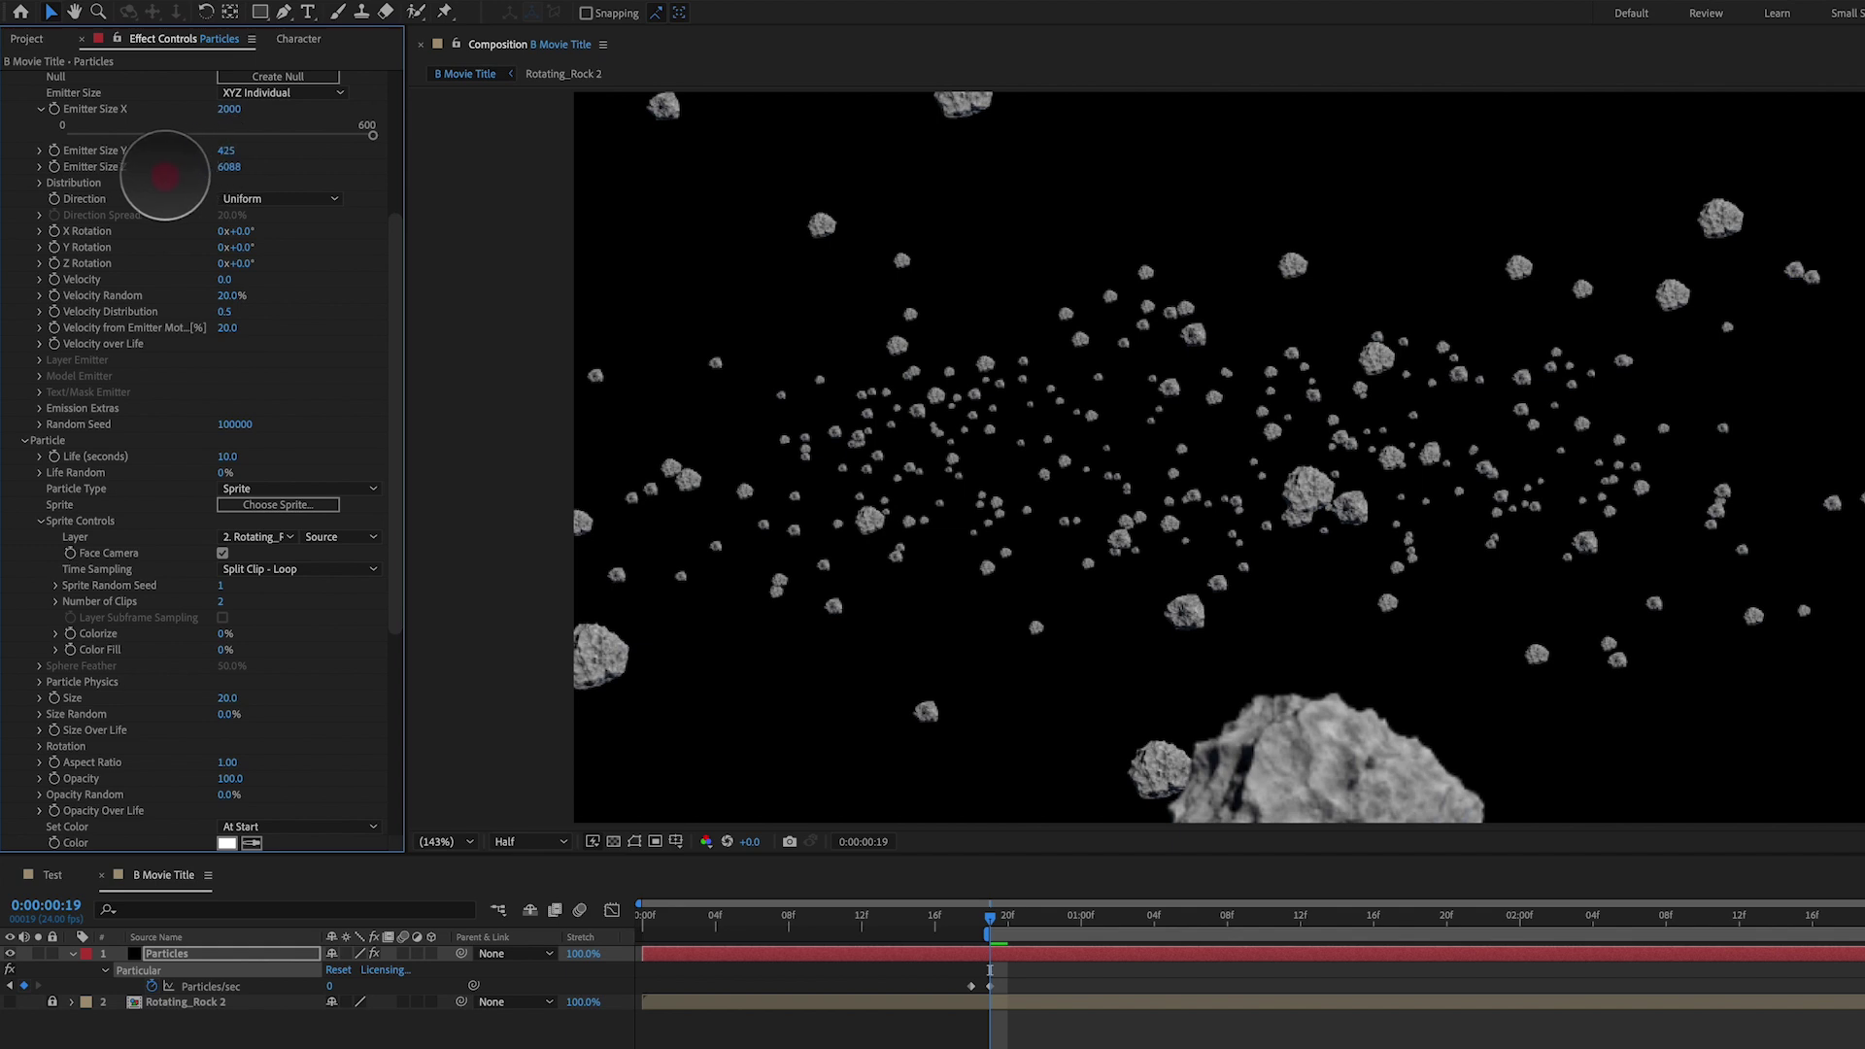
{"action": "left_click_drag", "start_coordinate": [139, 181], "coordinate": [58, 190]}
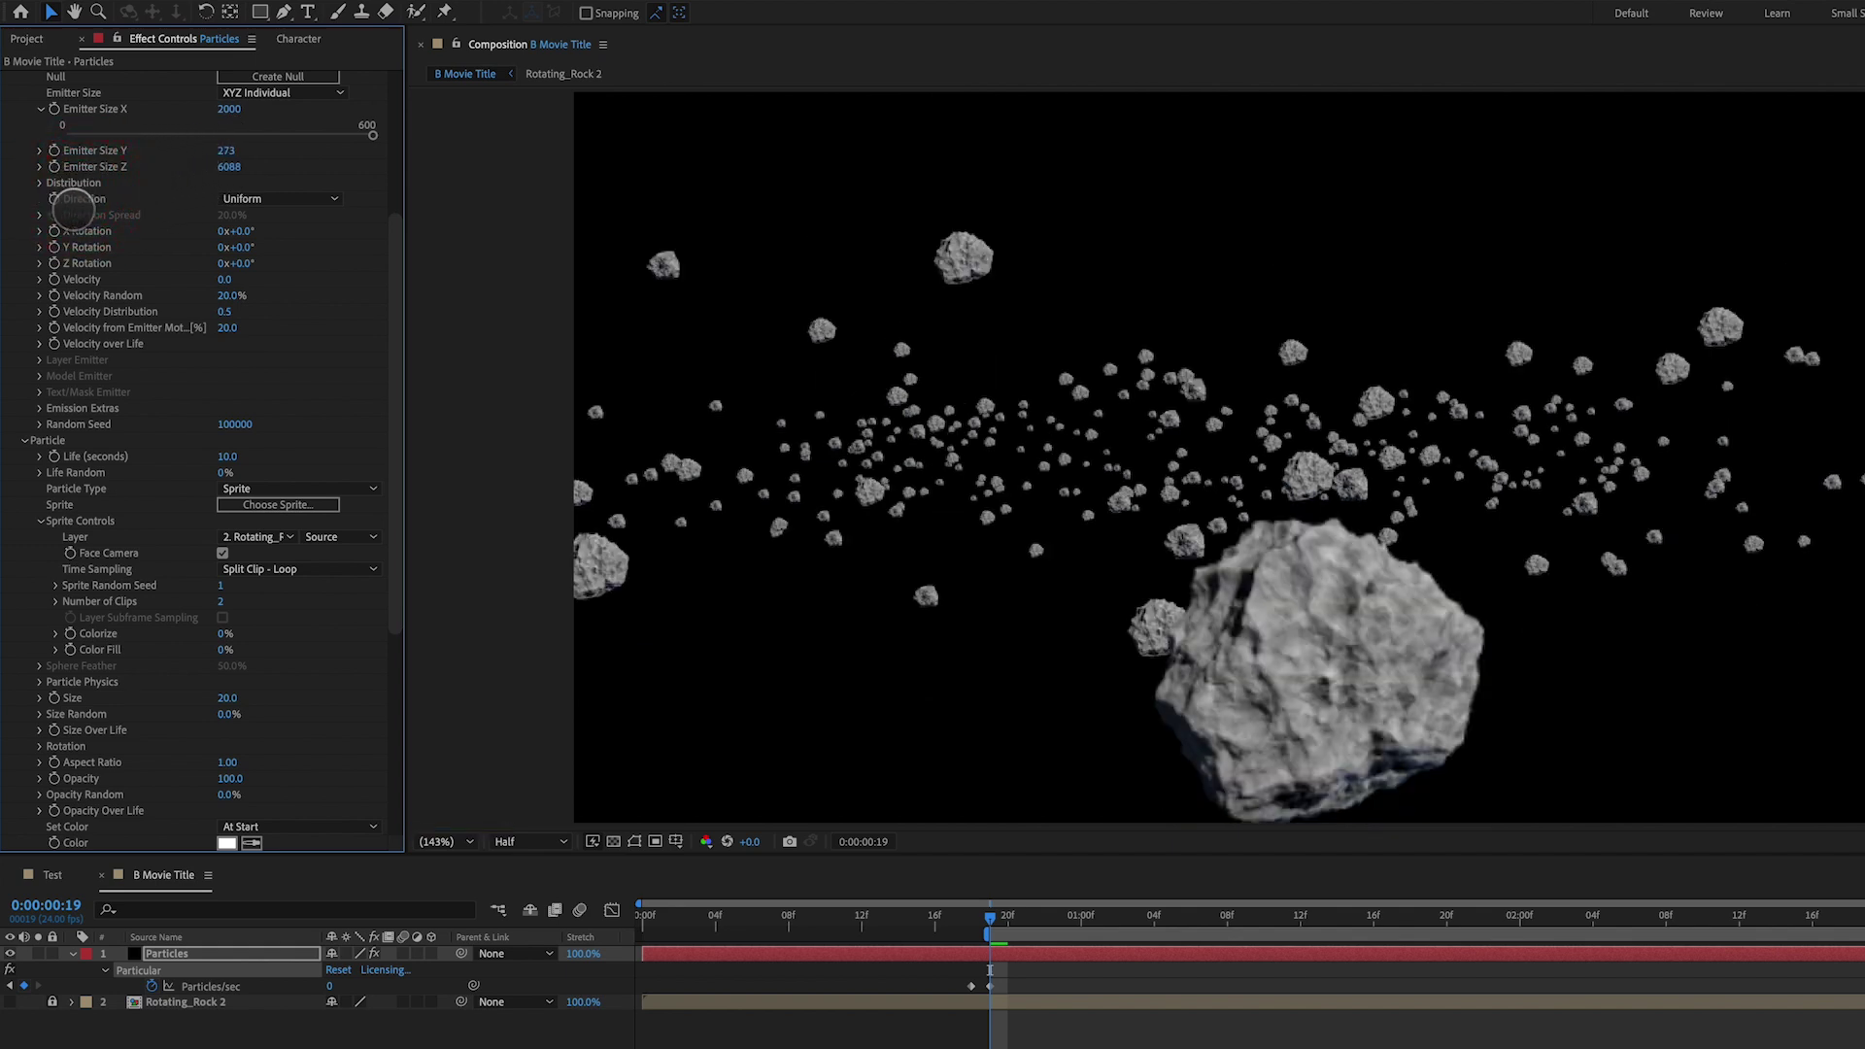
{"action": "key", "text": "space"}
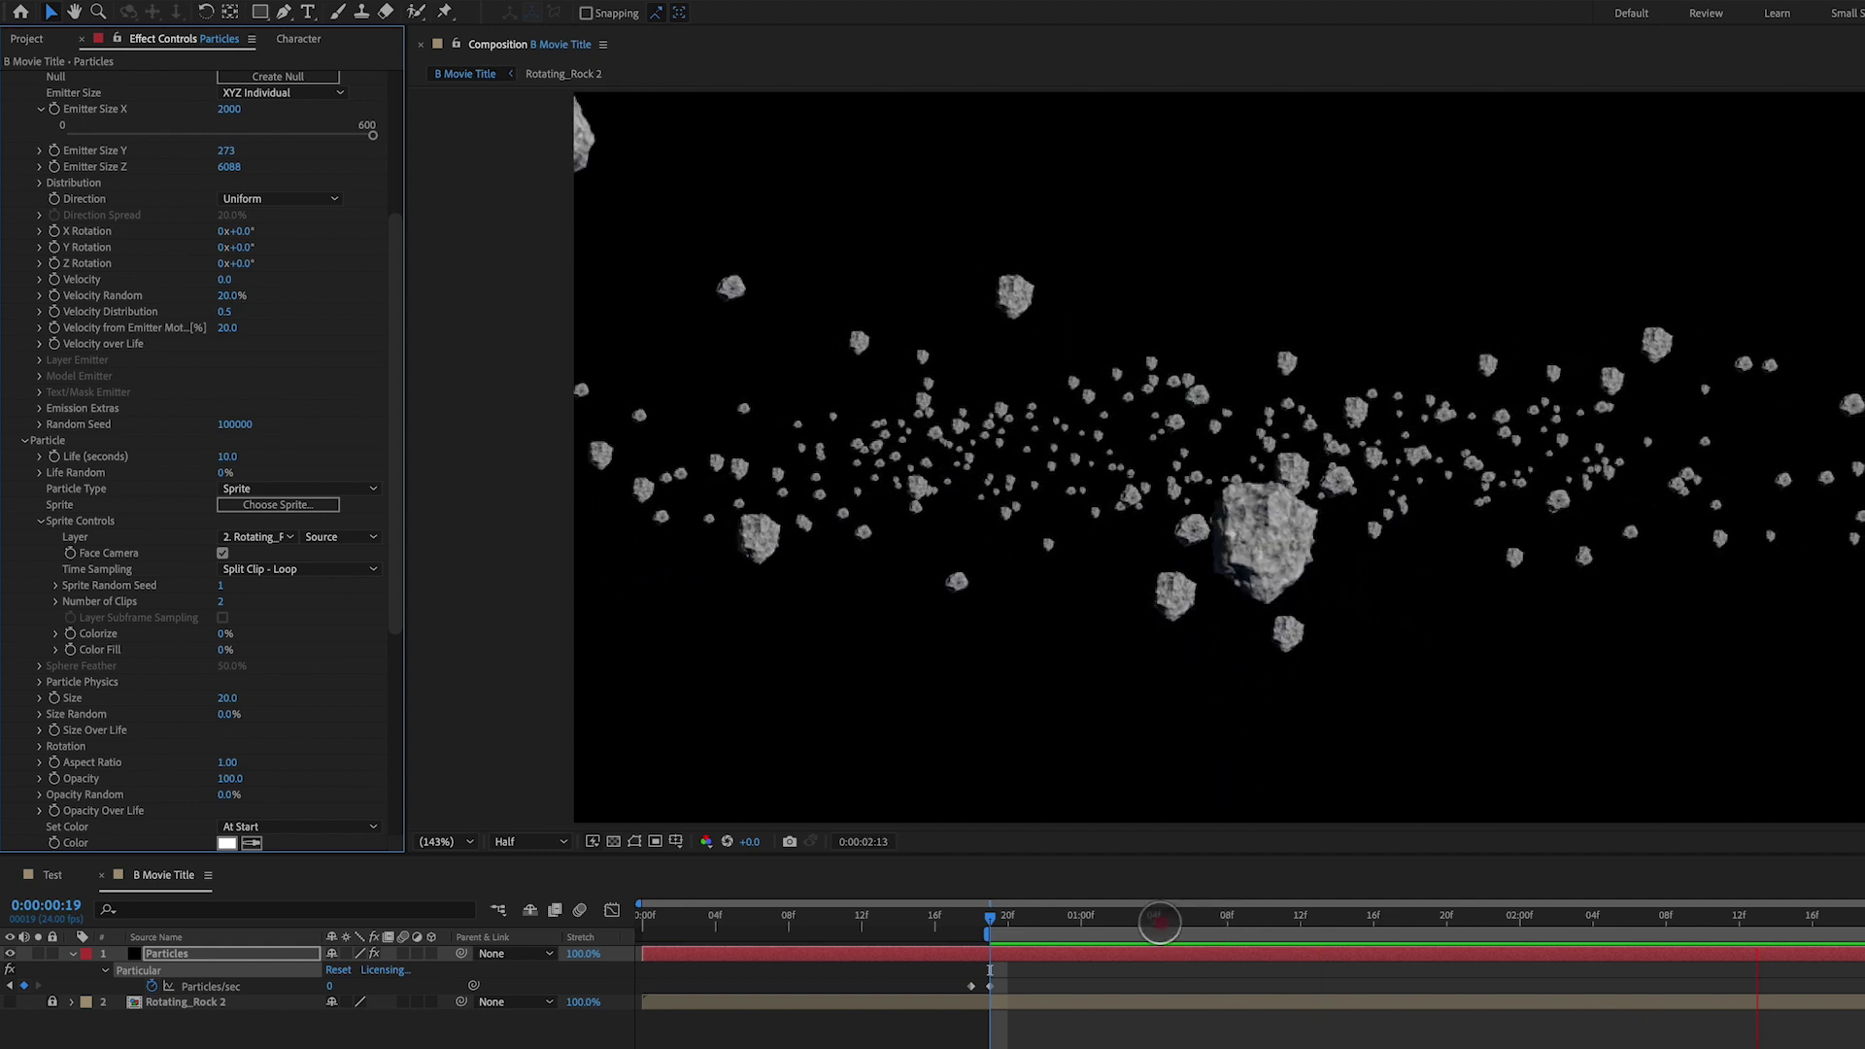
Set the rock particle Size to 25
{"action": "left_click", "coordinate": [1000, 923]}
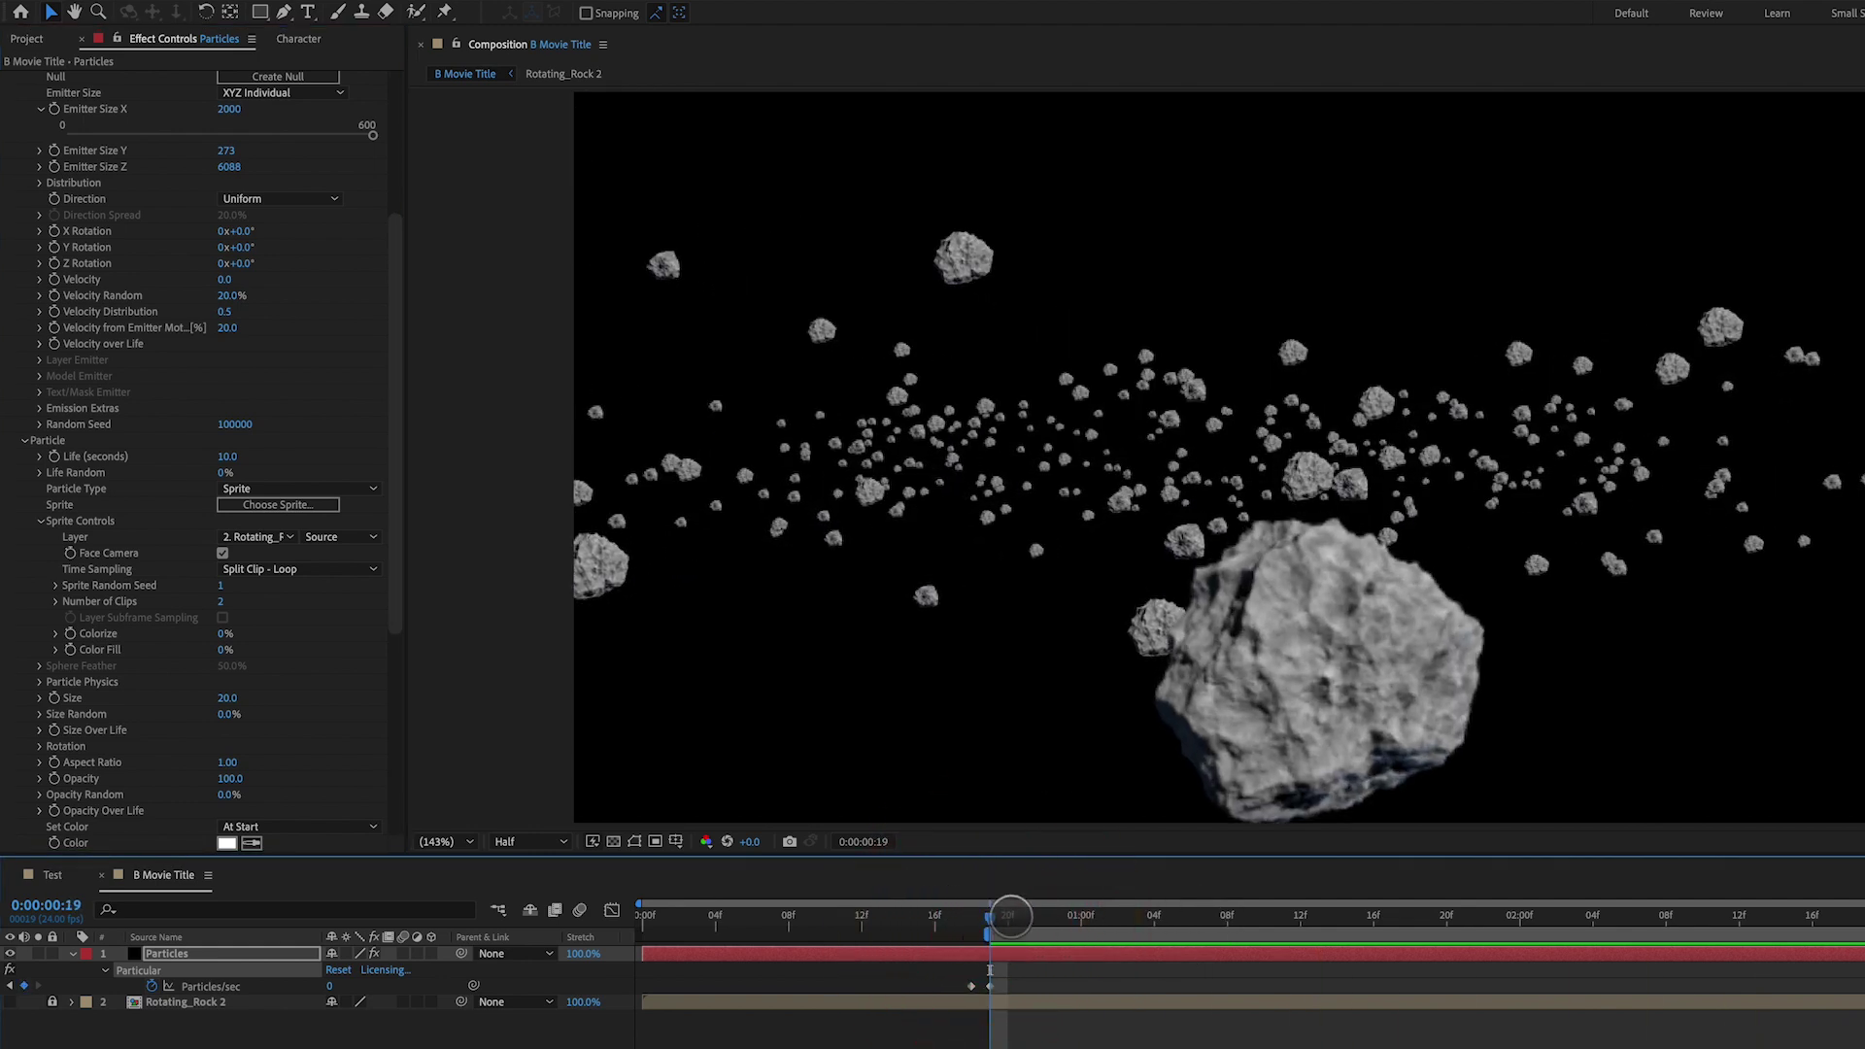
{"action": "key", "text": "space"}
{"action": "left_click", "coordinate": [991, 921]}
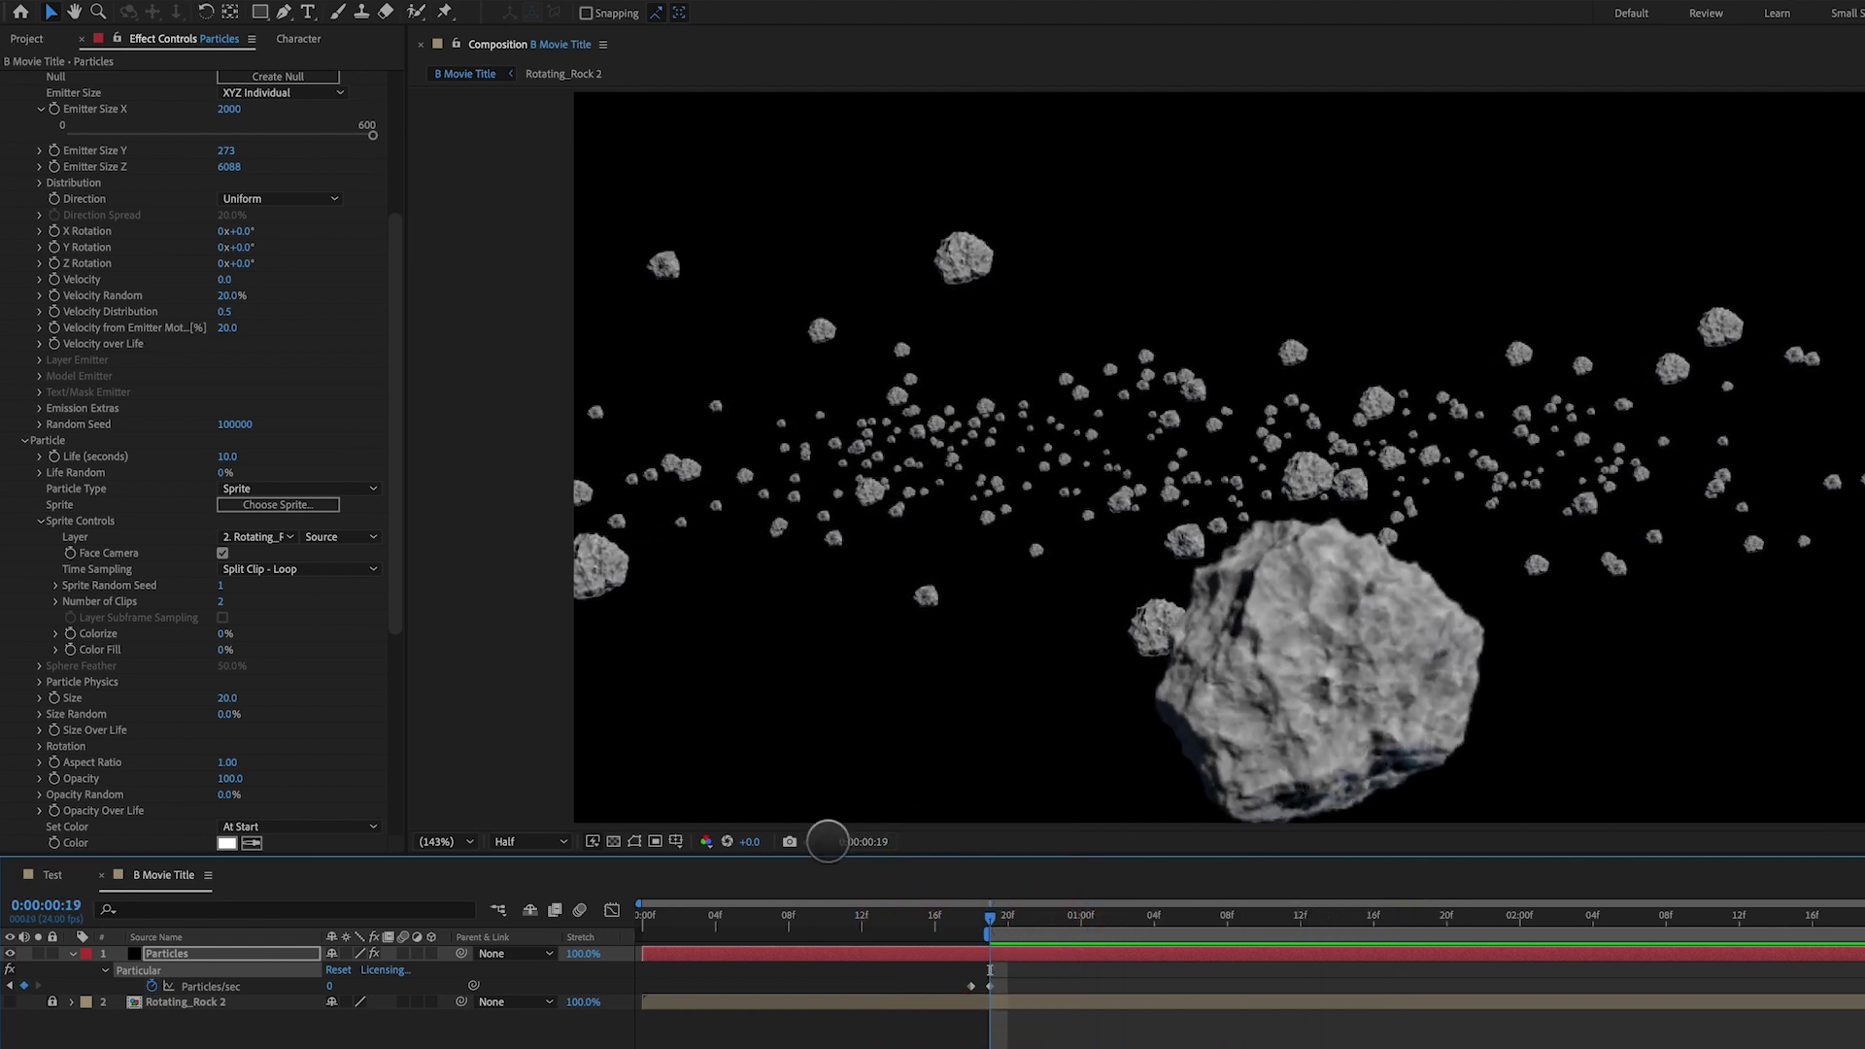
{"action": "key", "text": "space"}
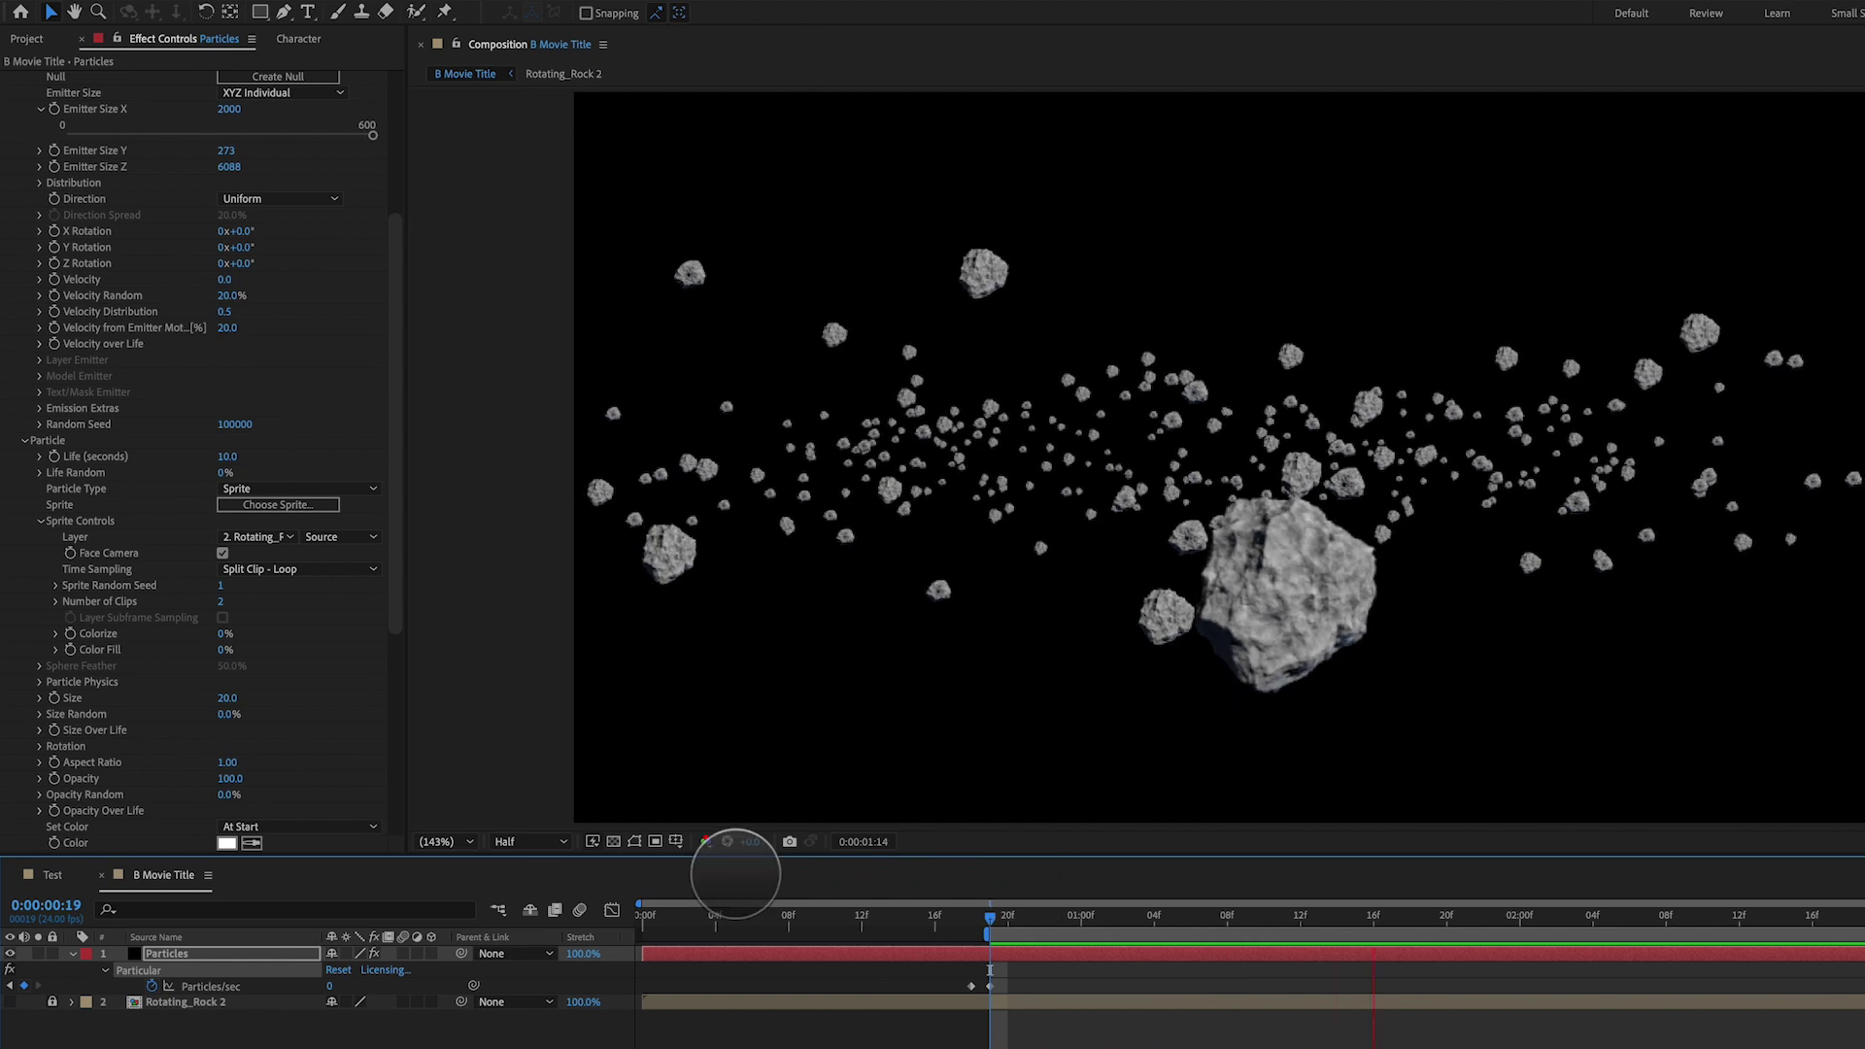
{"action": "key", "text": "space"}
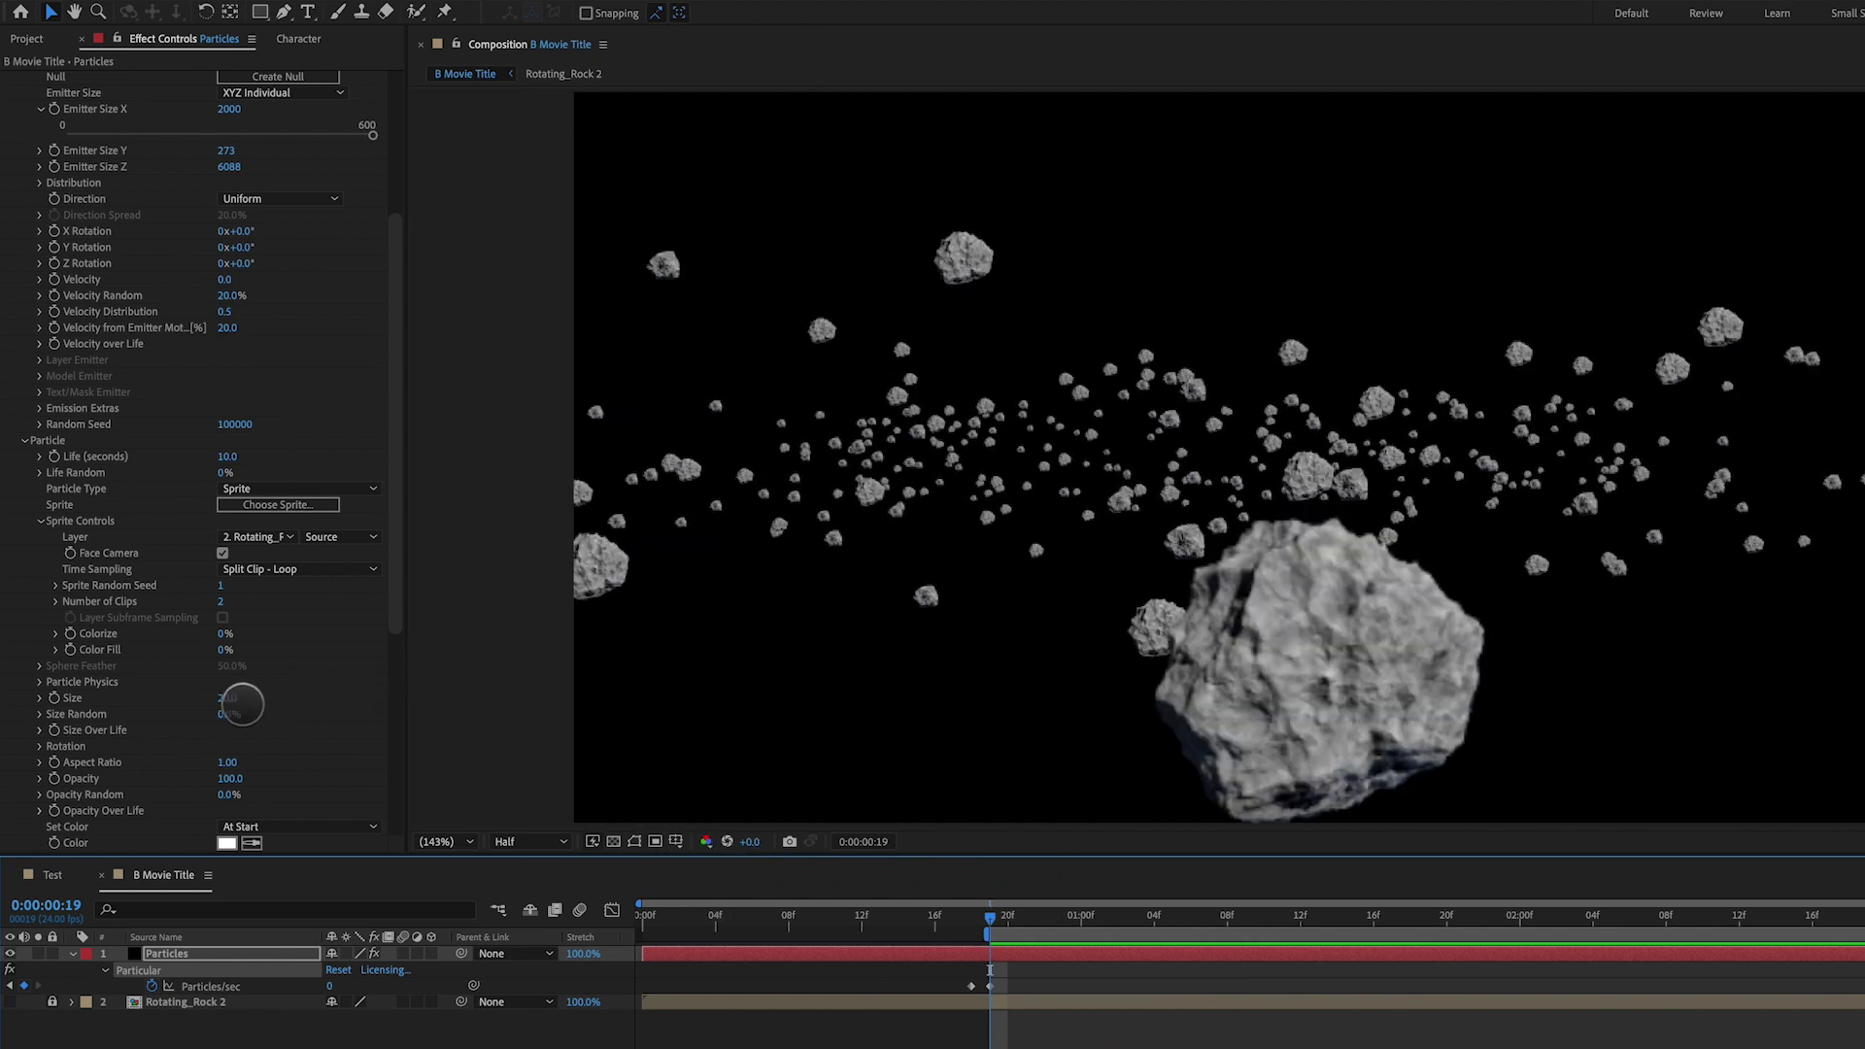
{"action": "left_click", "coordinate": [231, 699]}
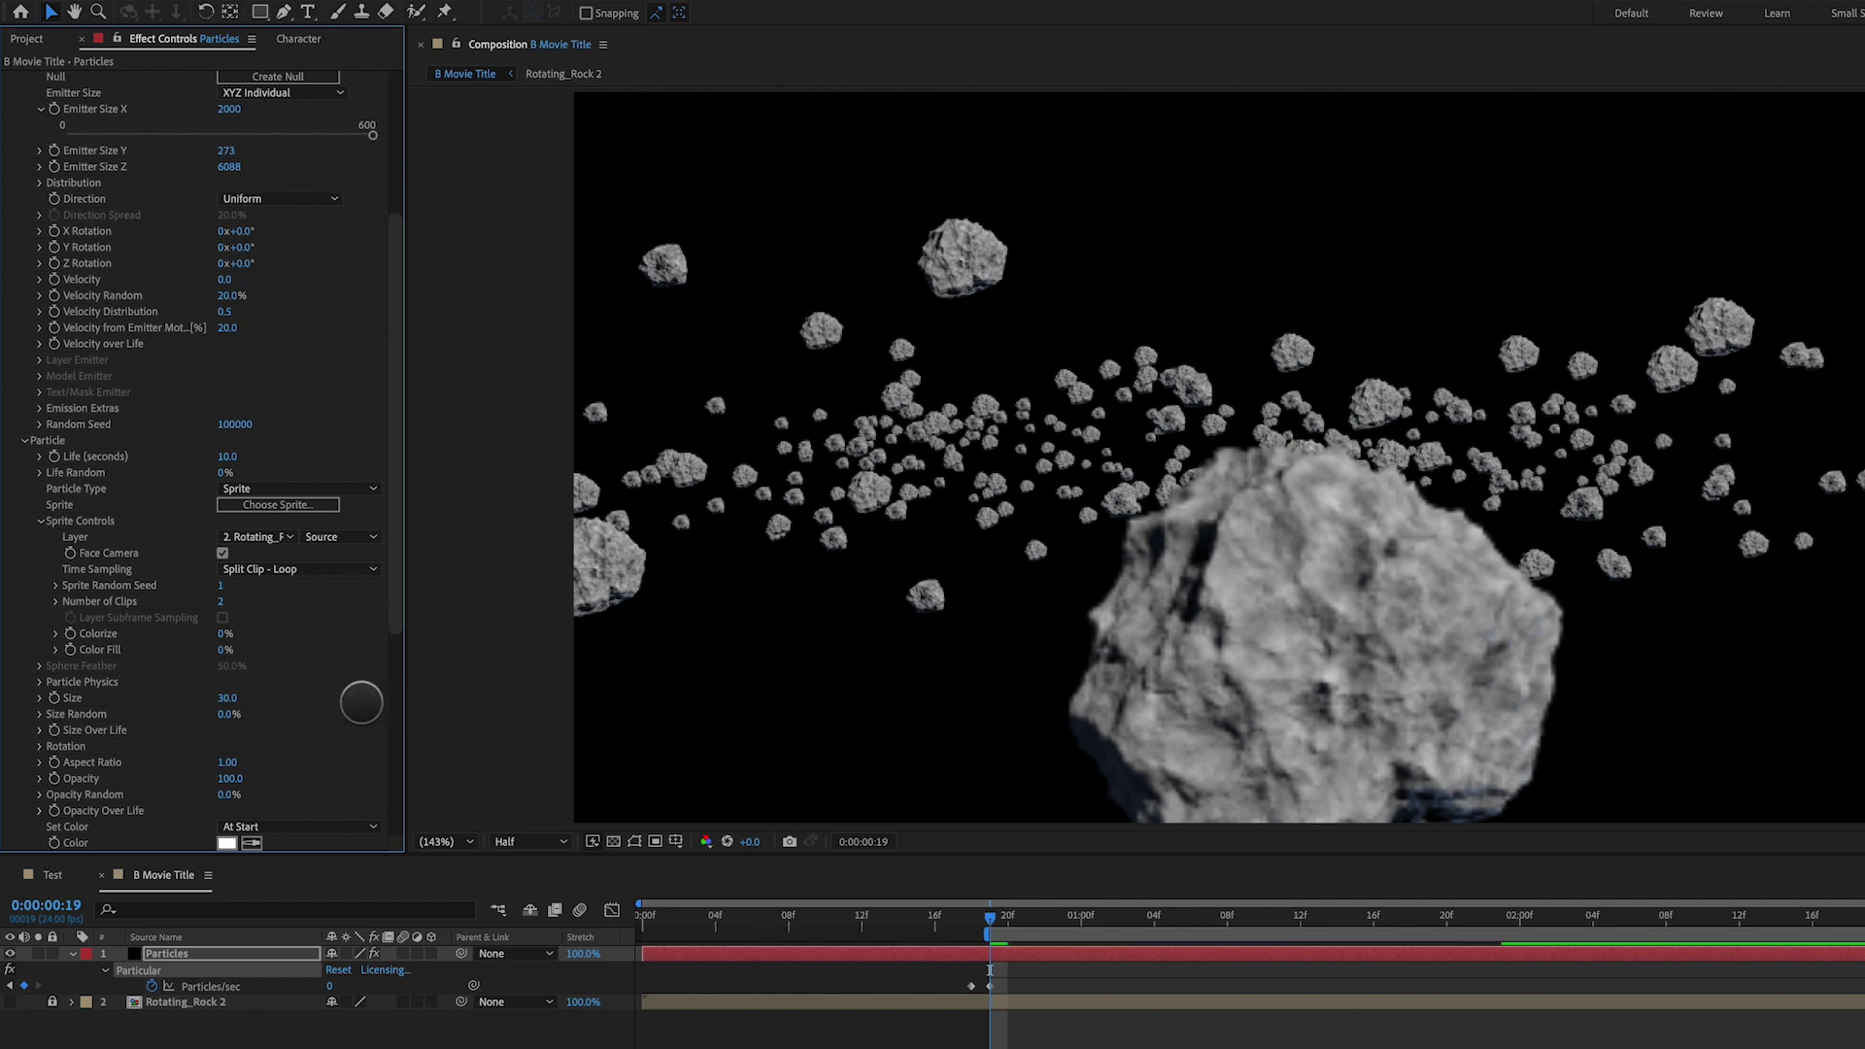
{"action": "left_click", "coordinate": [229, 699]}
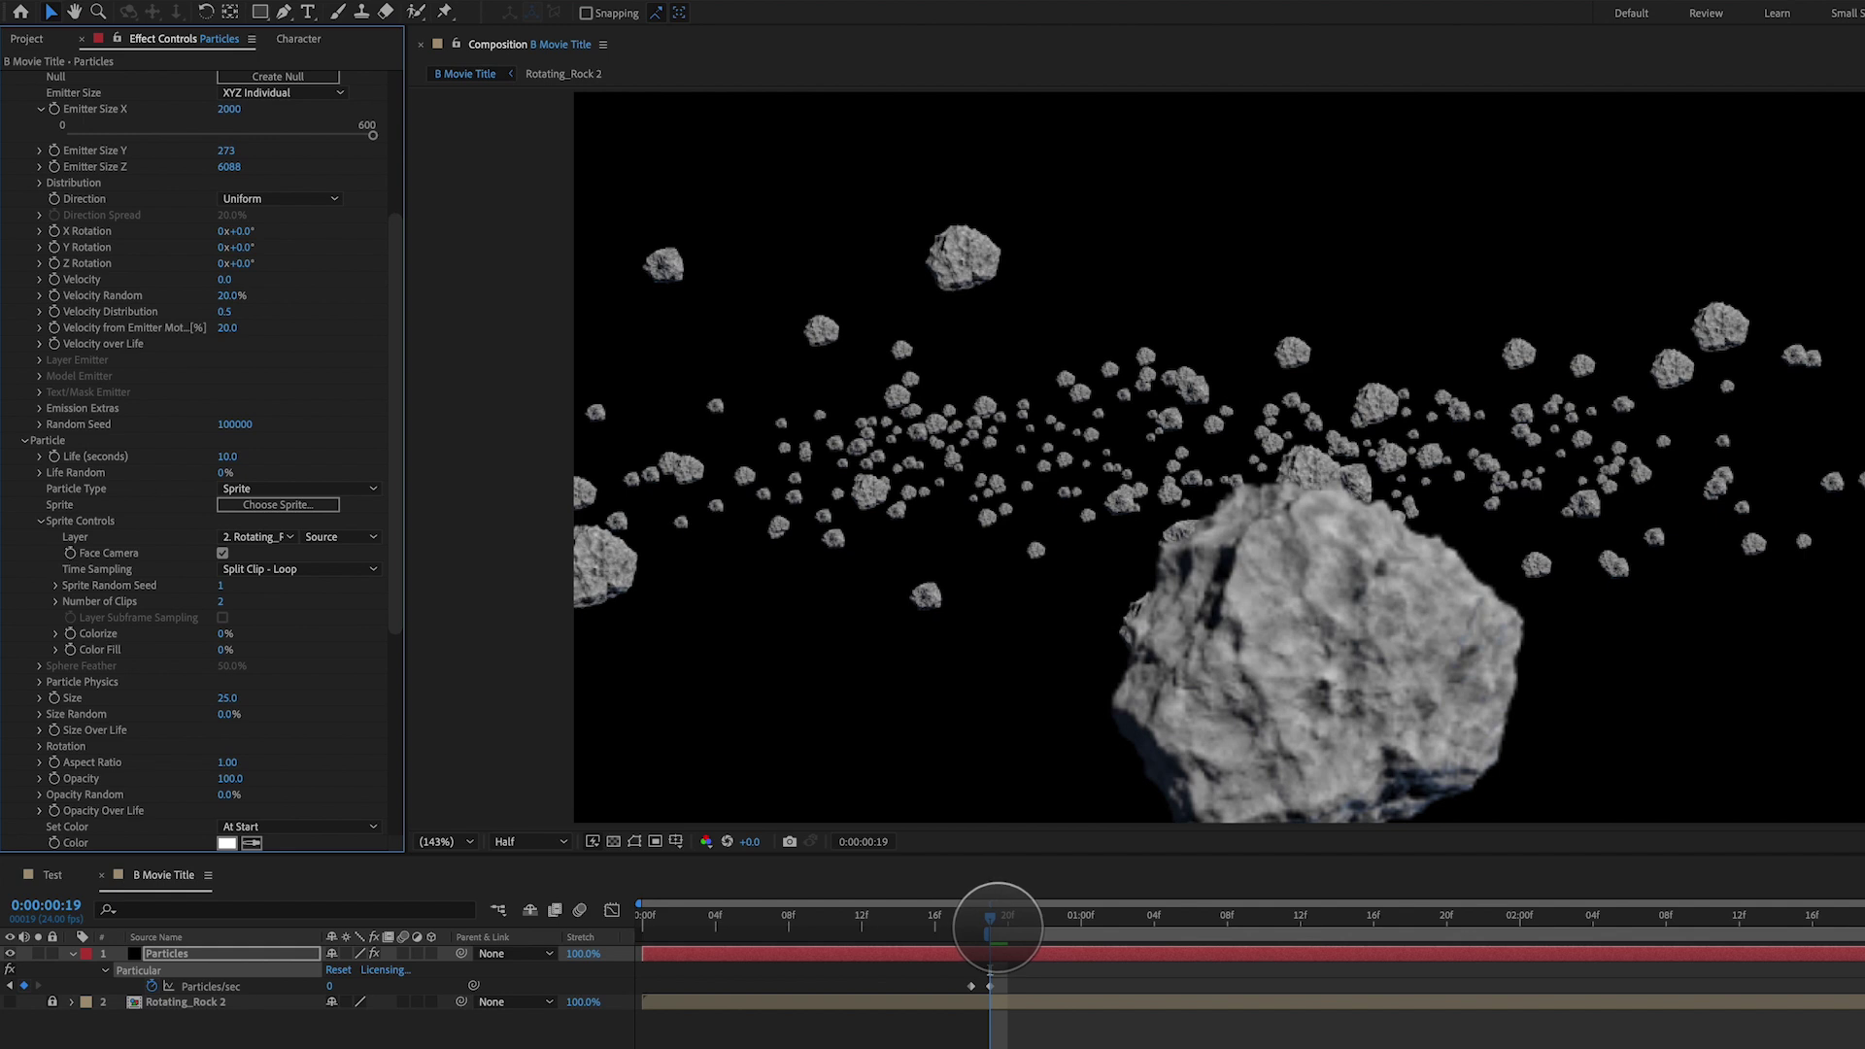
Set particle Size Random to 100%
{"action": "left_click_drag", "start_coordinate": [997, 921], "coordinate": [1057, 922]}
{"action": "left_click_drag", "start_coordinate": [1238, 923], "coordinate": [997, 933]}
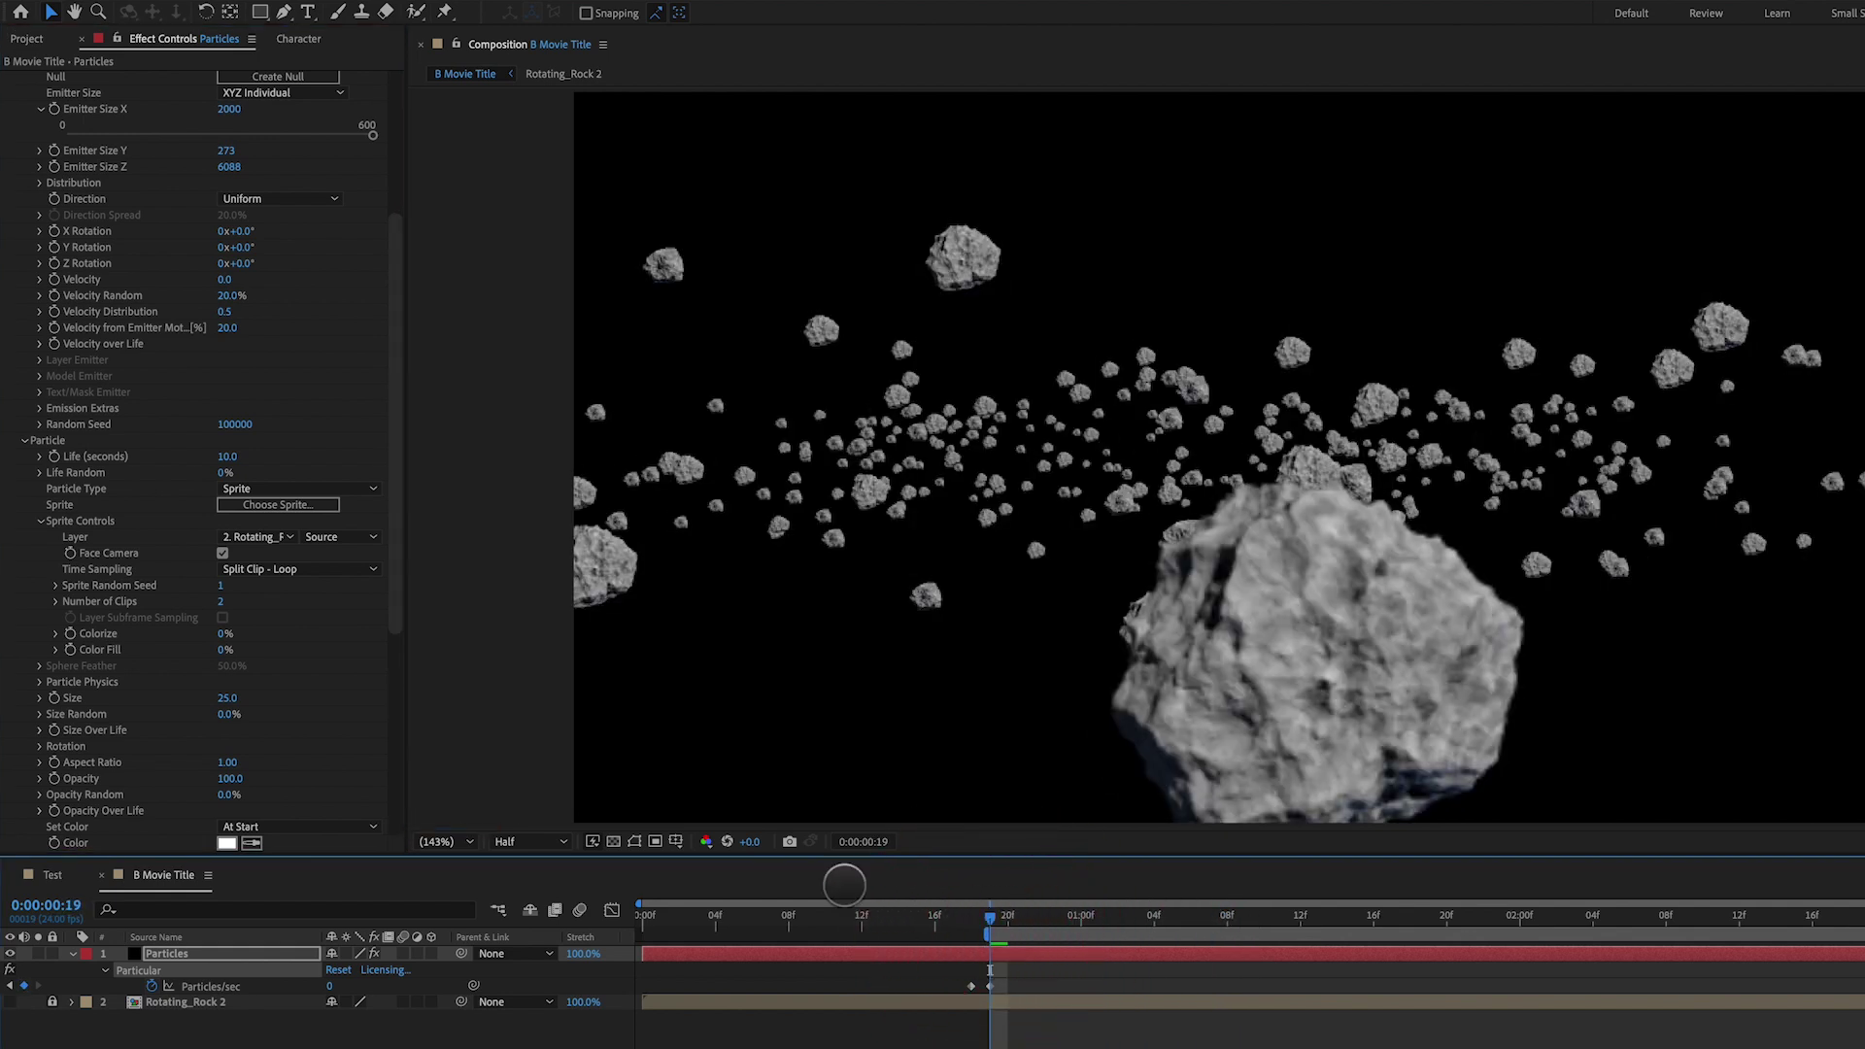
{"action": "left_click_drag", "start_coordinate": [395, 612], "coordinate": [393, 657]}
{"action": "left_click_drag", "start_coordinate": [225, 629], "coordinate": [456, 628]}
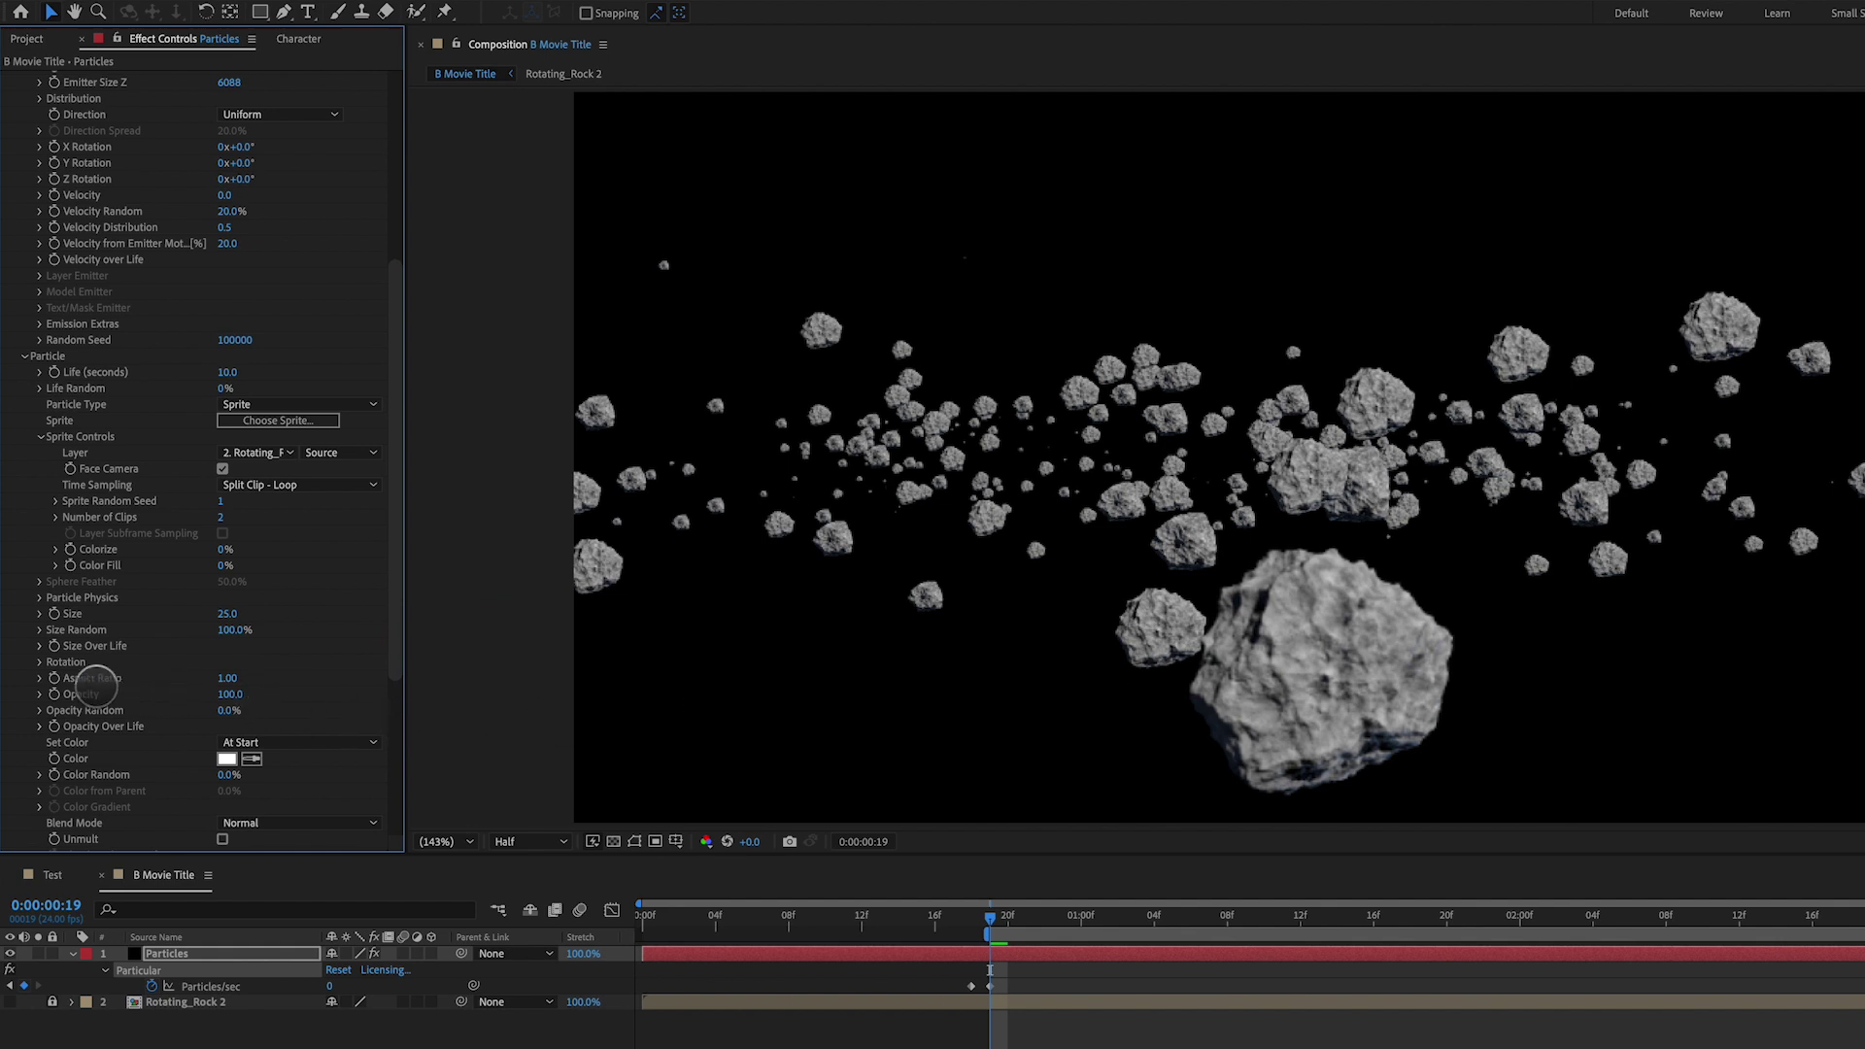
Set Orient to Motion to 21% and Random Rotation to 100
{"action": "left_click", "coordinate": [38, 662]}
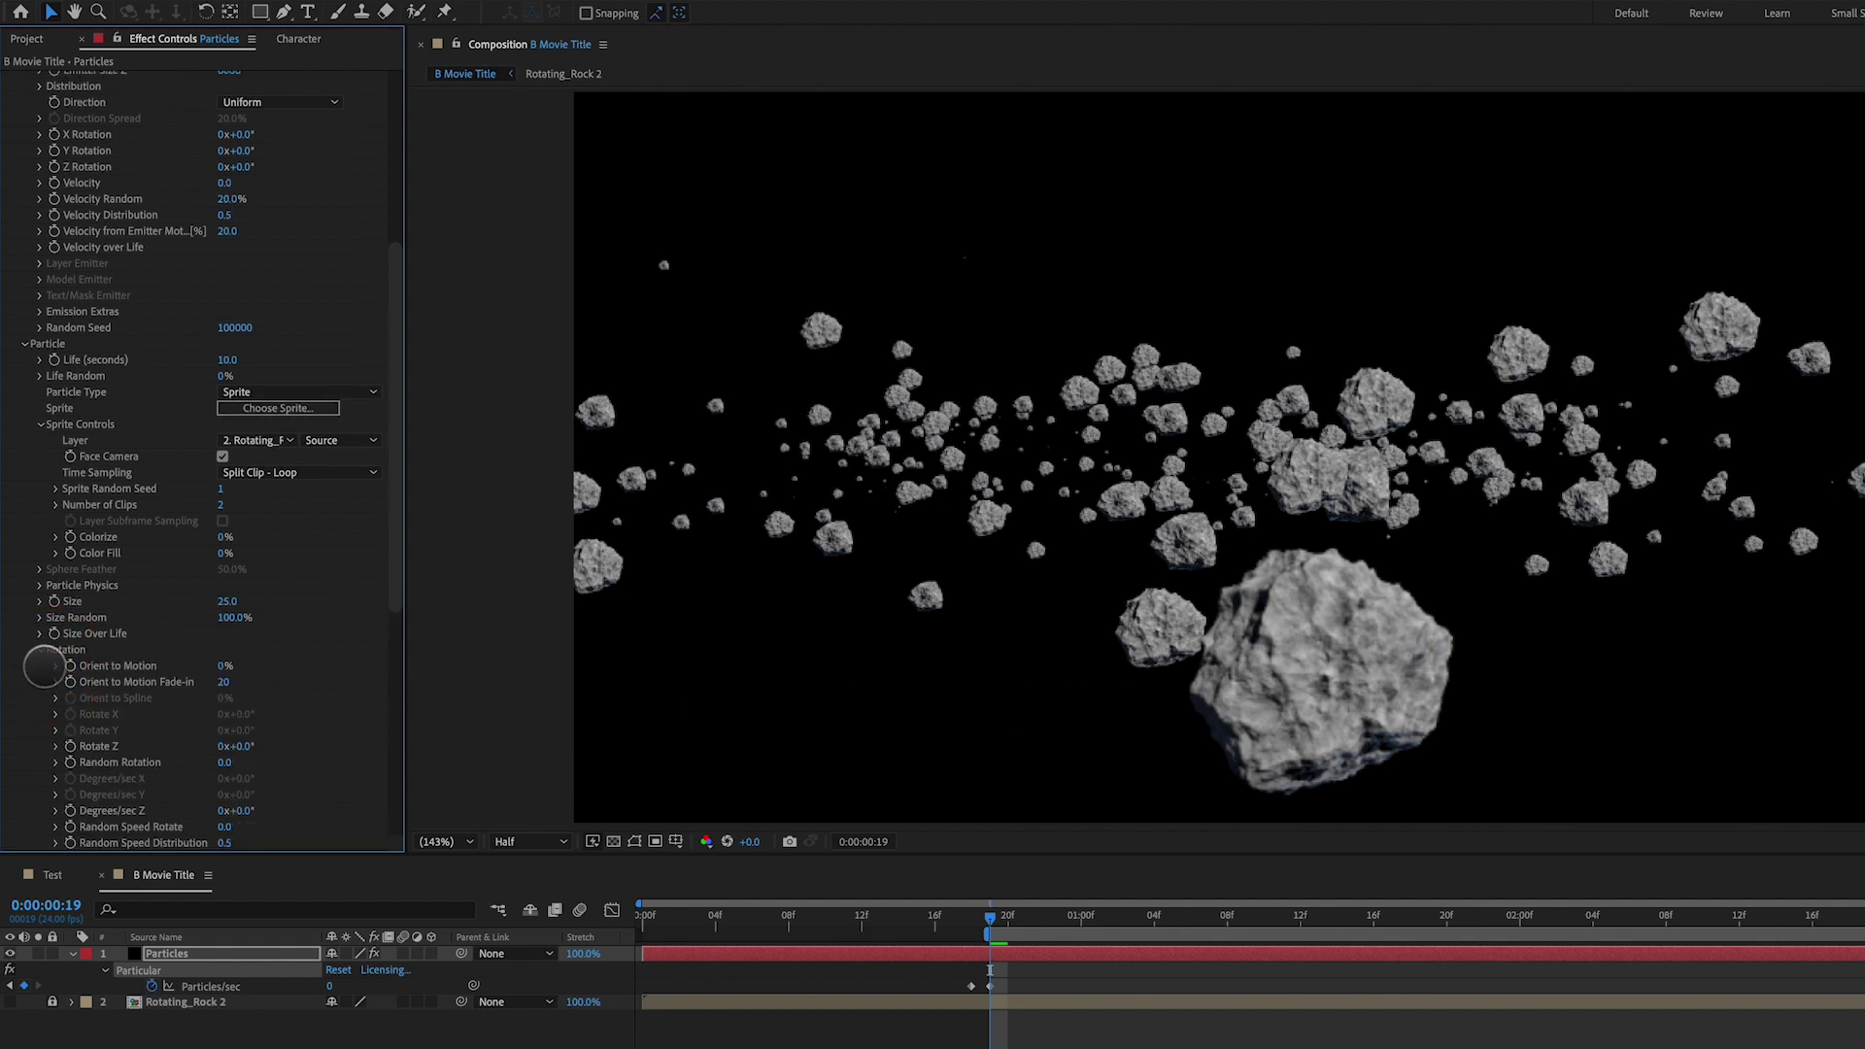
{"action": "left_click", "coordinate": [240, 668]}
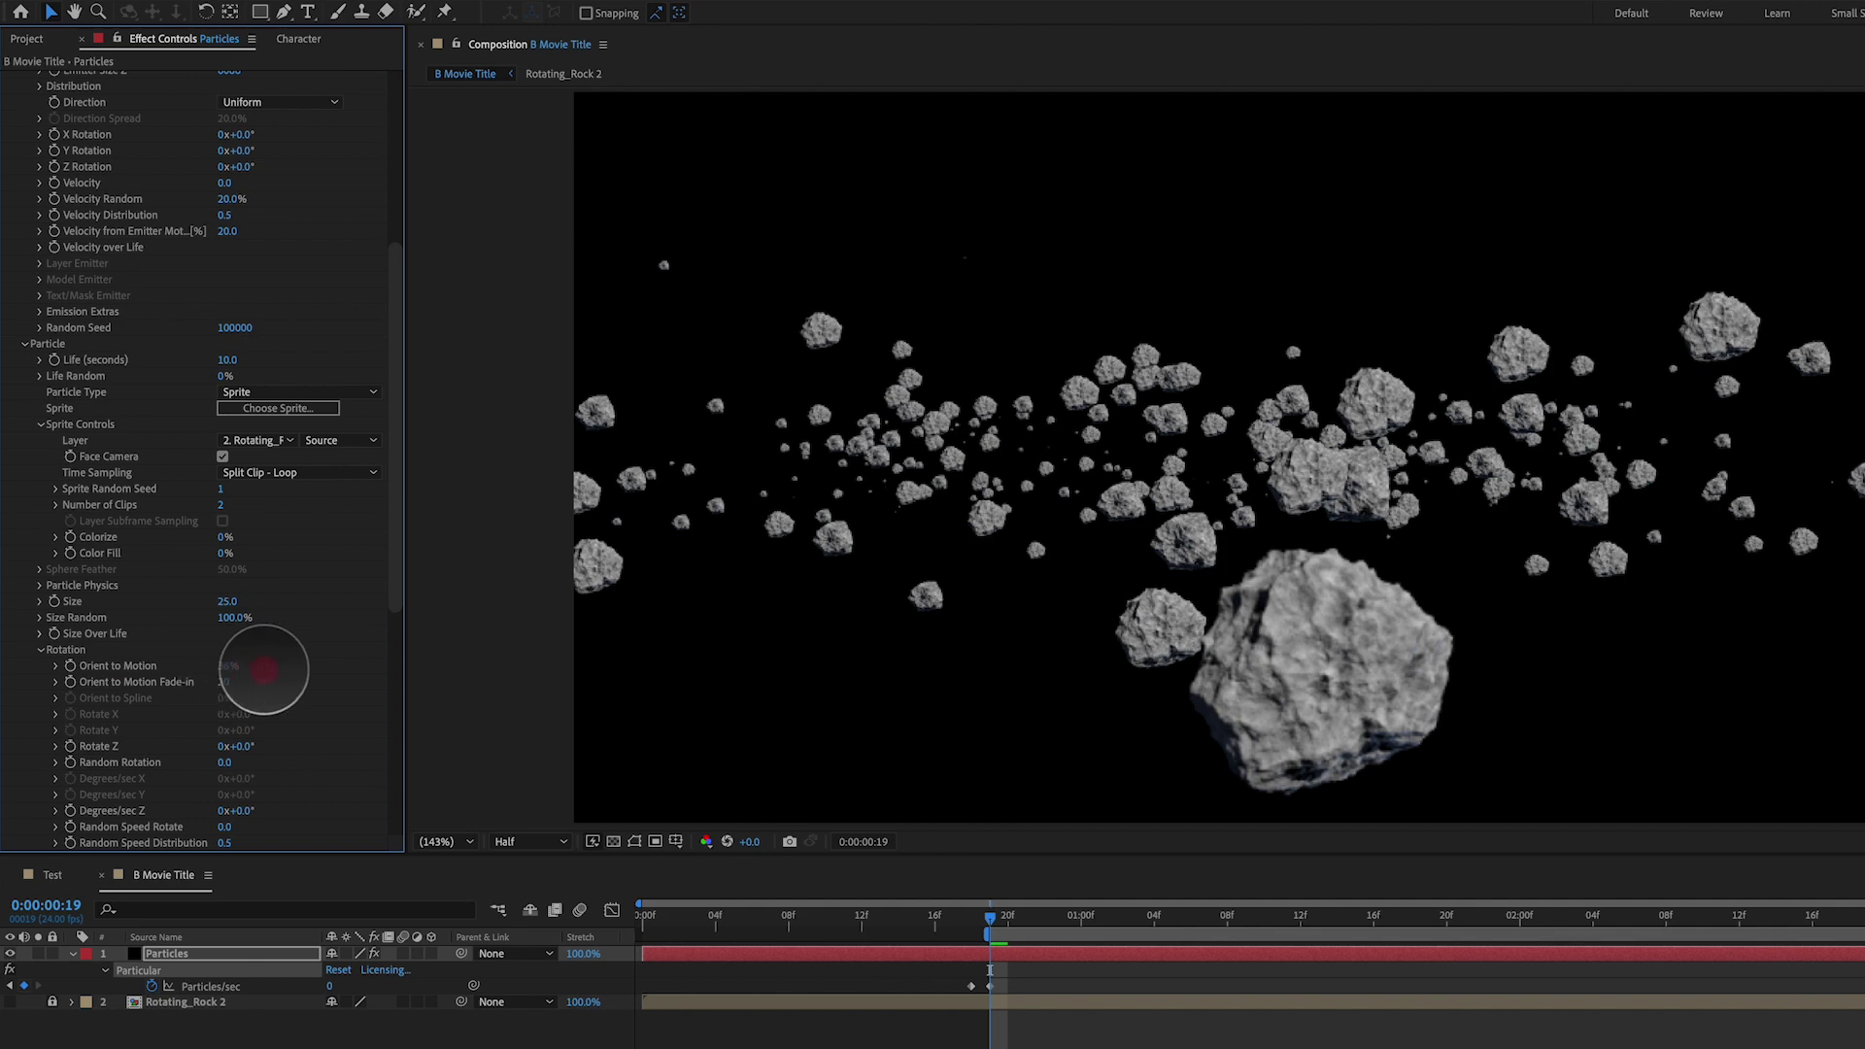
{"action": "left_click_drag", "start_coordinate": [265, 669], "coordinate": [265, 669]}
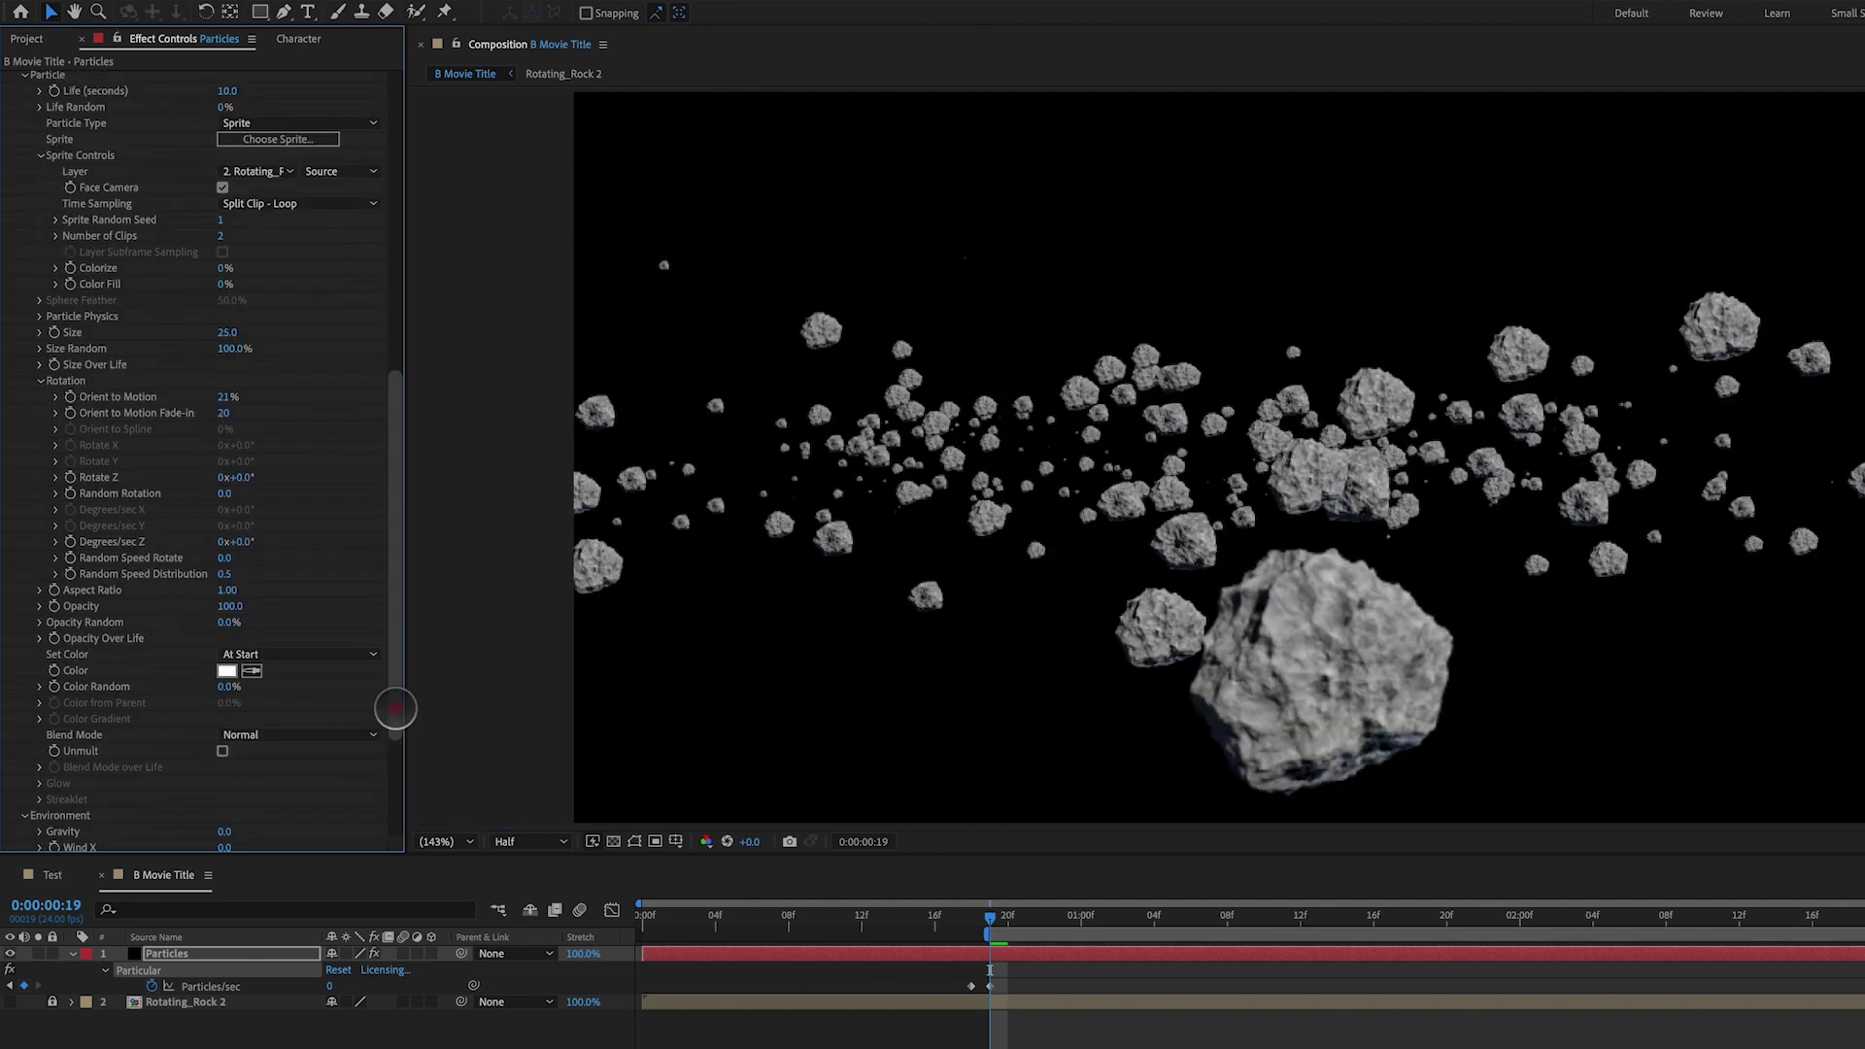
{"action": "scroll", "coordinate": [395, 719], "scroll_direction": "down", "scroll_amount": 5}
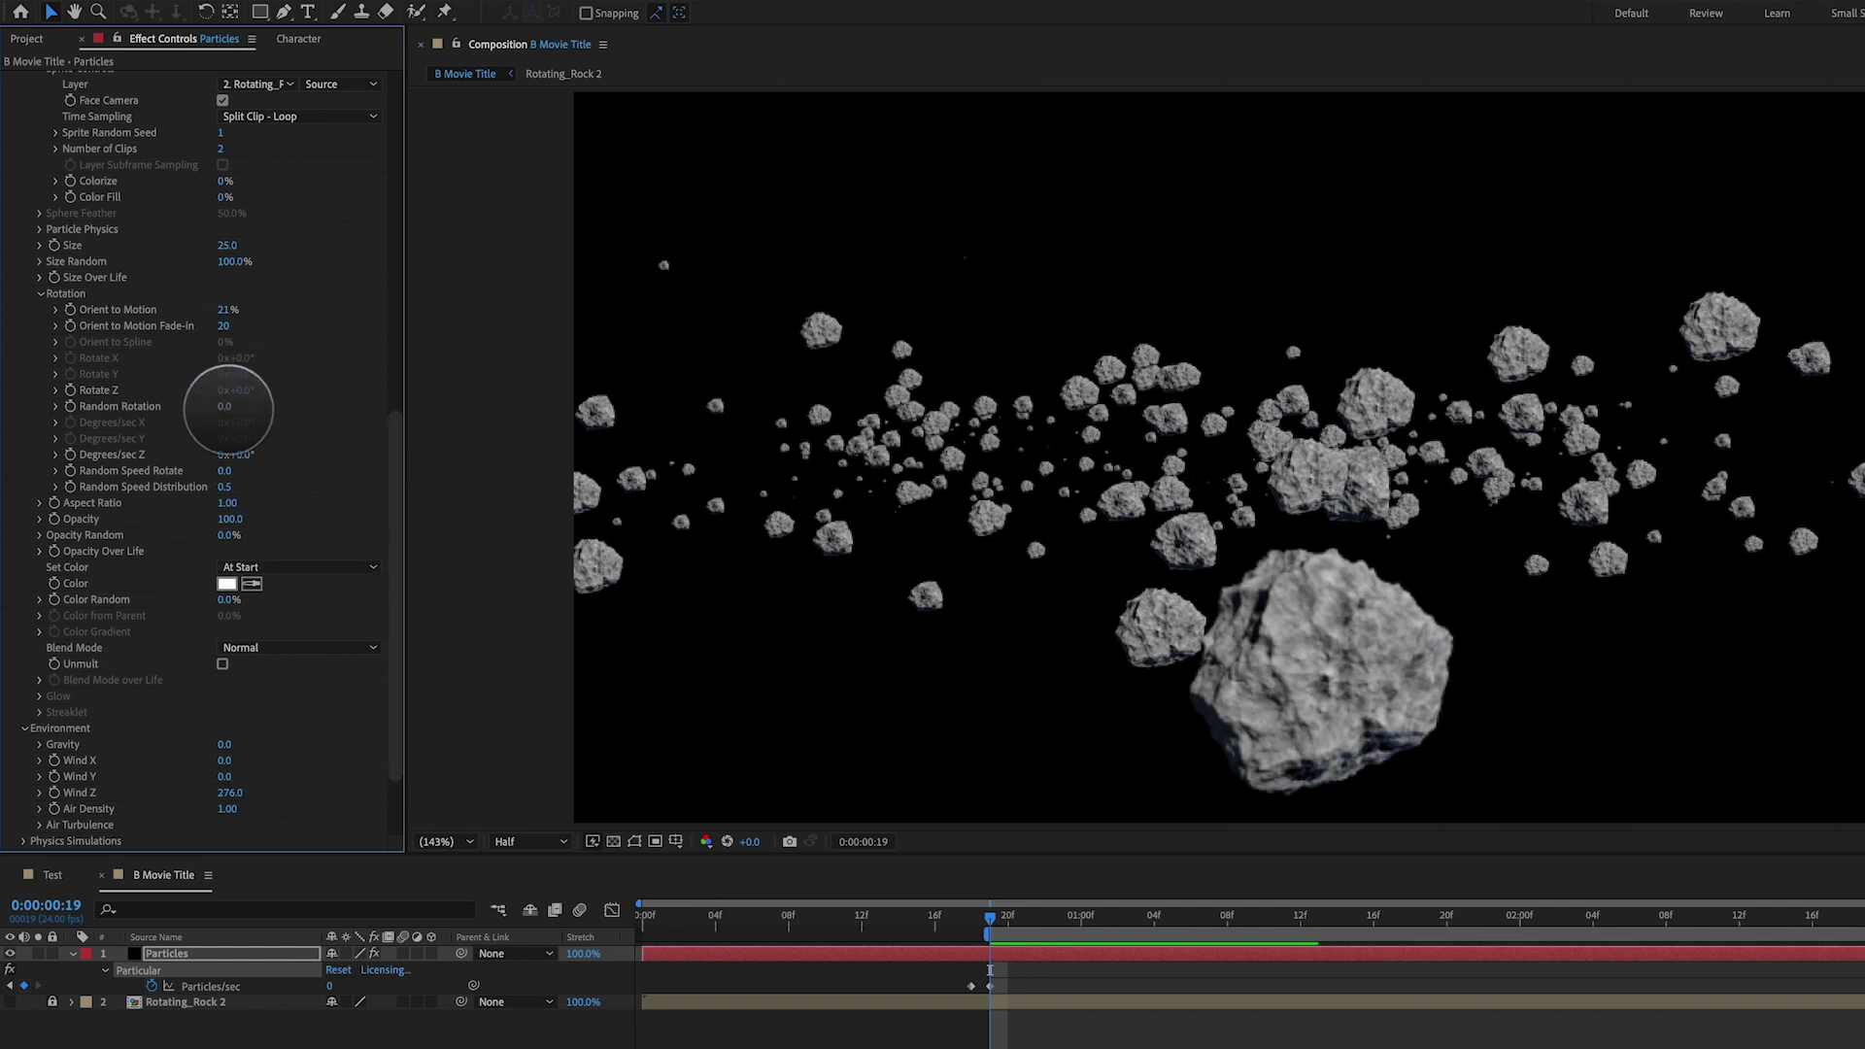
{"action": "left_click_drag", "start_coordinate": [225, 408], "coordinate": [394, 399]}
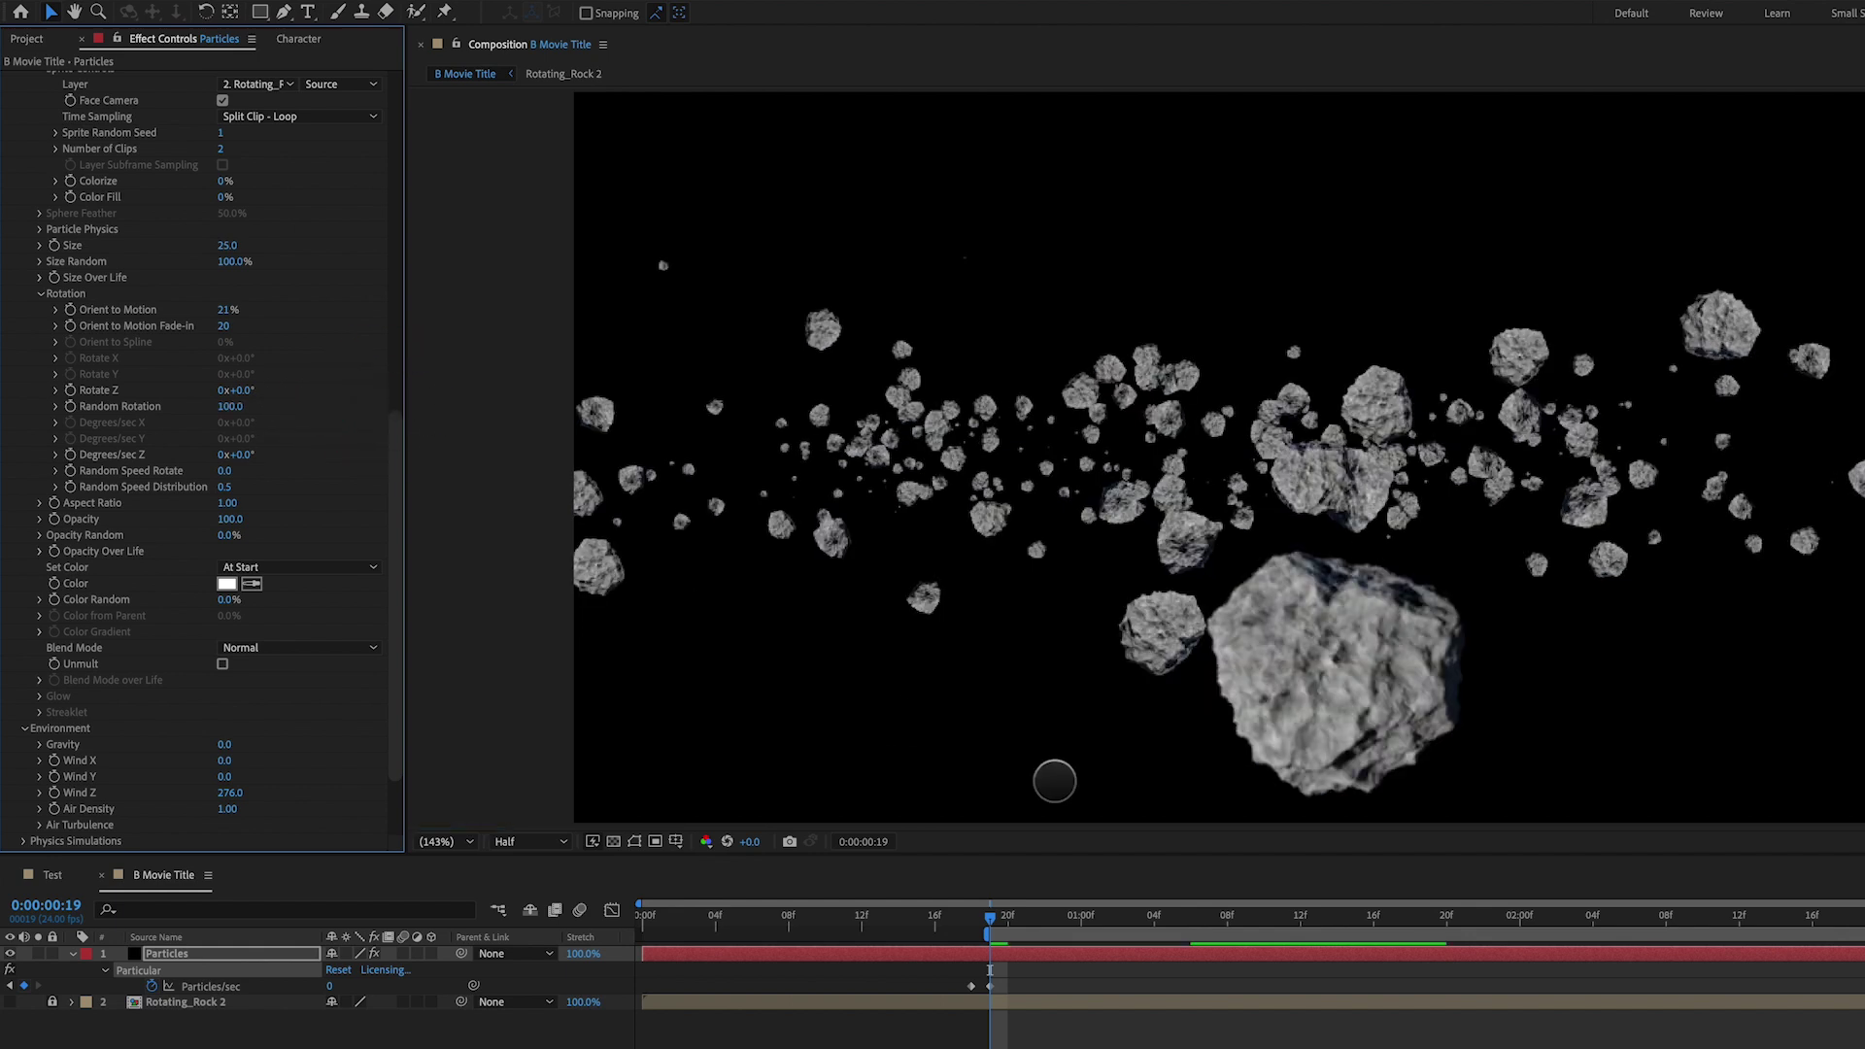
Slide the Particles layer earlier so the asteroid belt is full from frame 0
{"action": "key", "text": "space"}
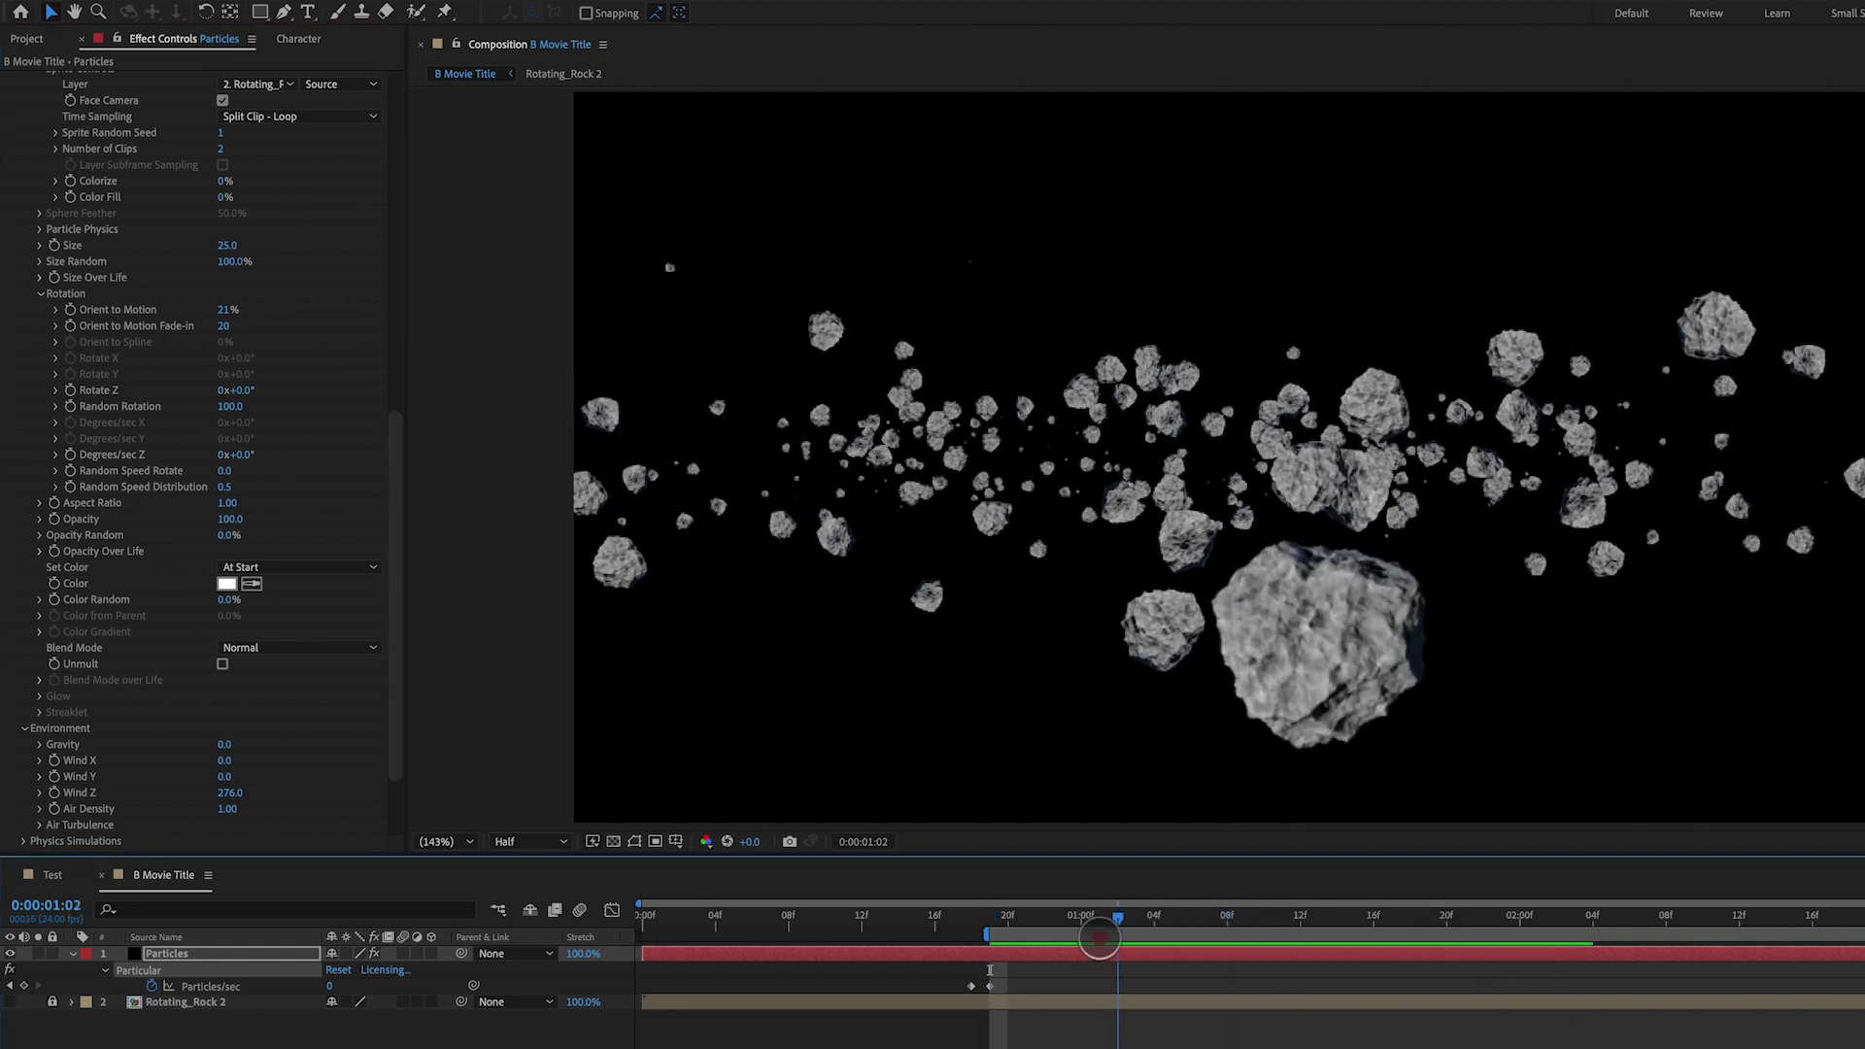
{"action": "left_click", "coordinate": [1007, 940]}
{"action": "left_click_drag", "start_coordinate": [1007, 941], "coordinate": [839, 957]}
{"action": "left_click_drag", "start_coordinate": [712, 954], "coordinate": [570, 942]}
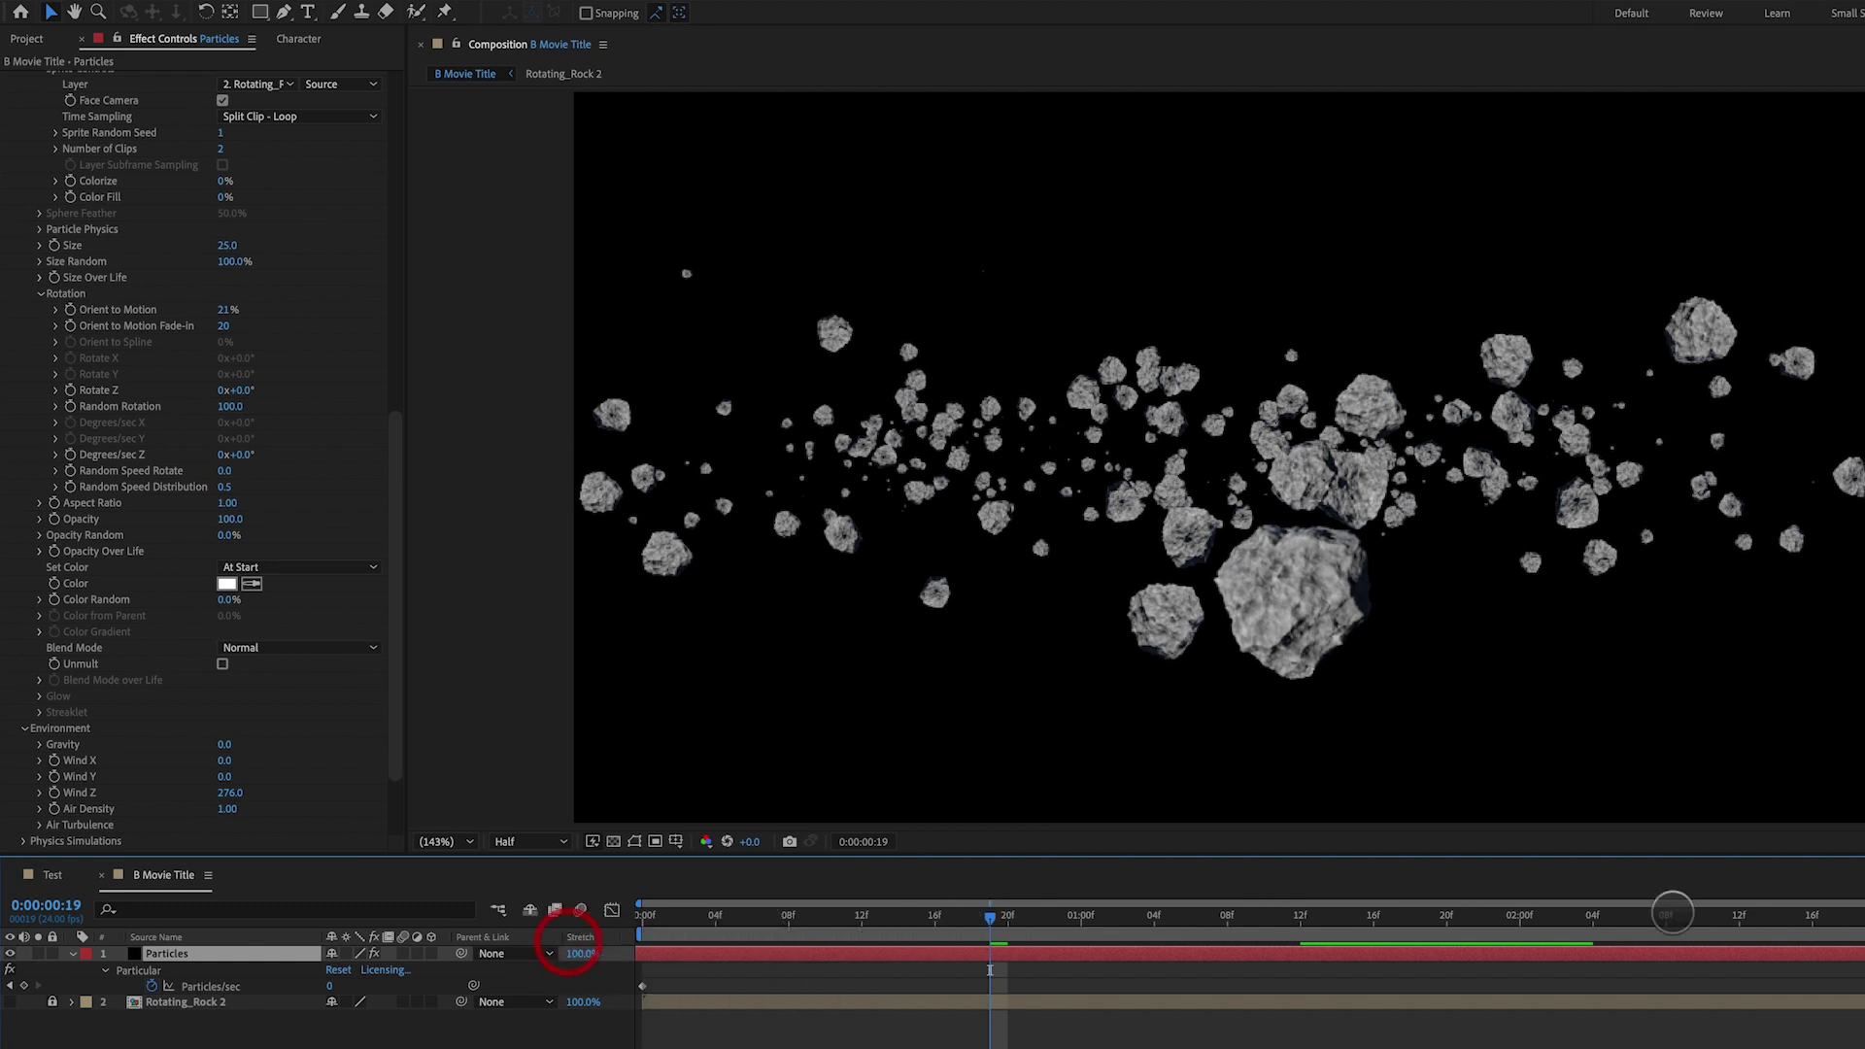
{"action": "key", "text": "space"}
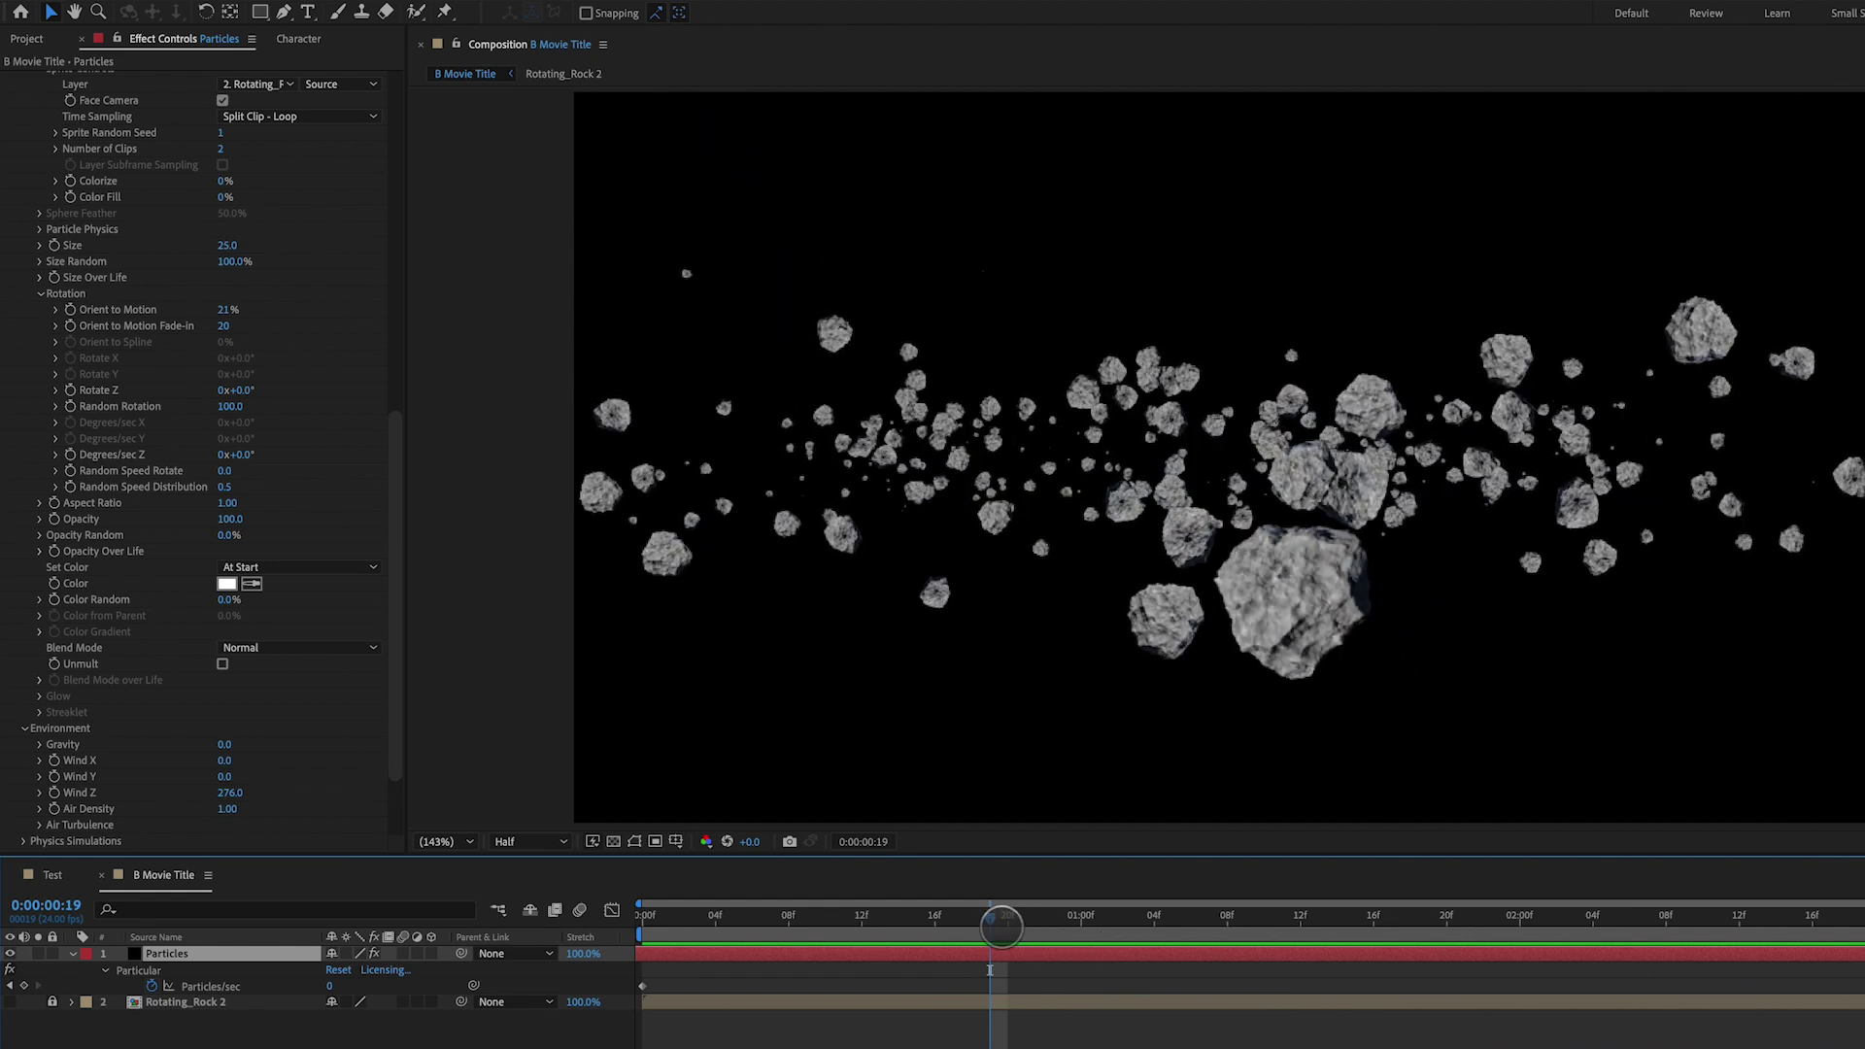
{"action": "left_click", "coordinate": [590, 940]}
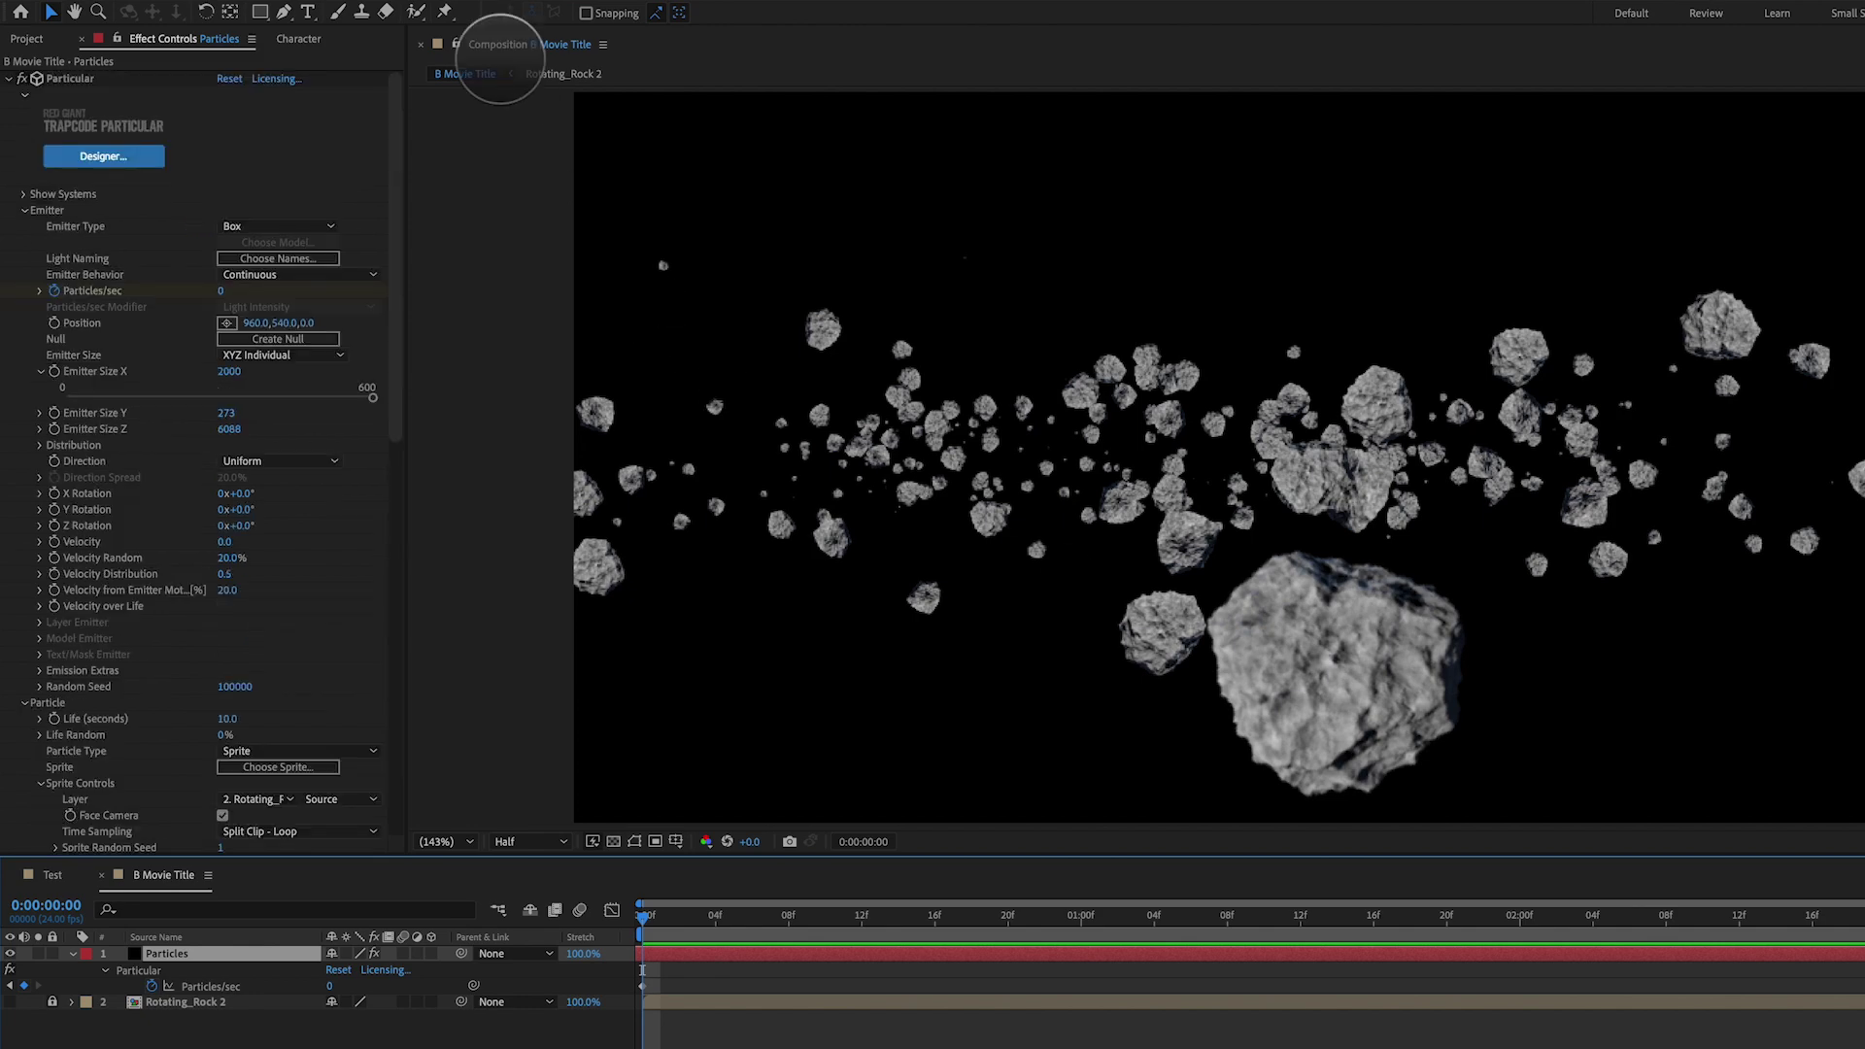
Add a new Camera 1 layer and move its Position Z to -2049.7
{"action": "left_click", "coordinate": [335, 0]}
{"action": "mouse_move", "coordinate": [388, 0]}
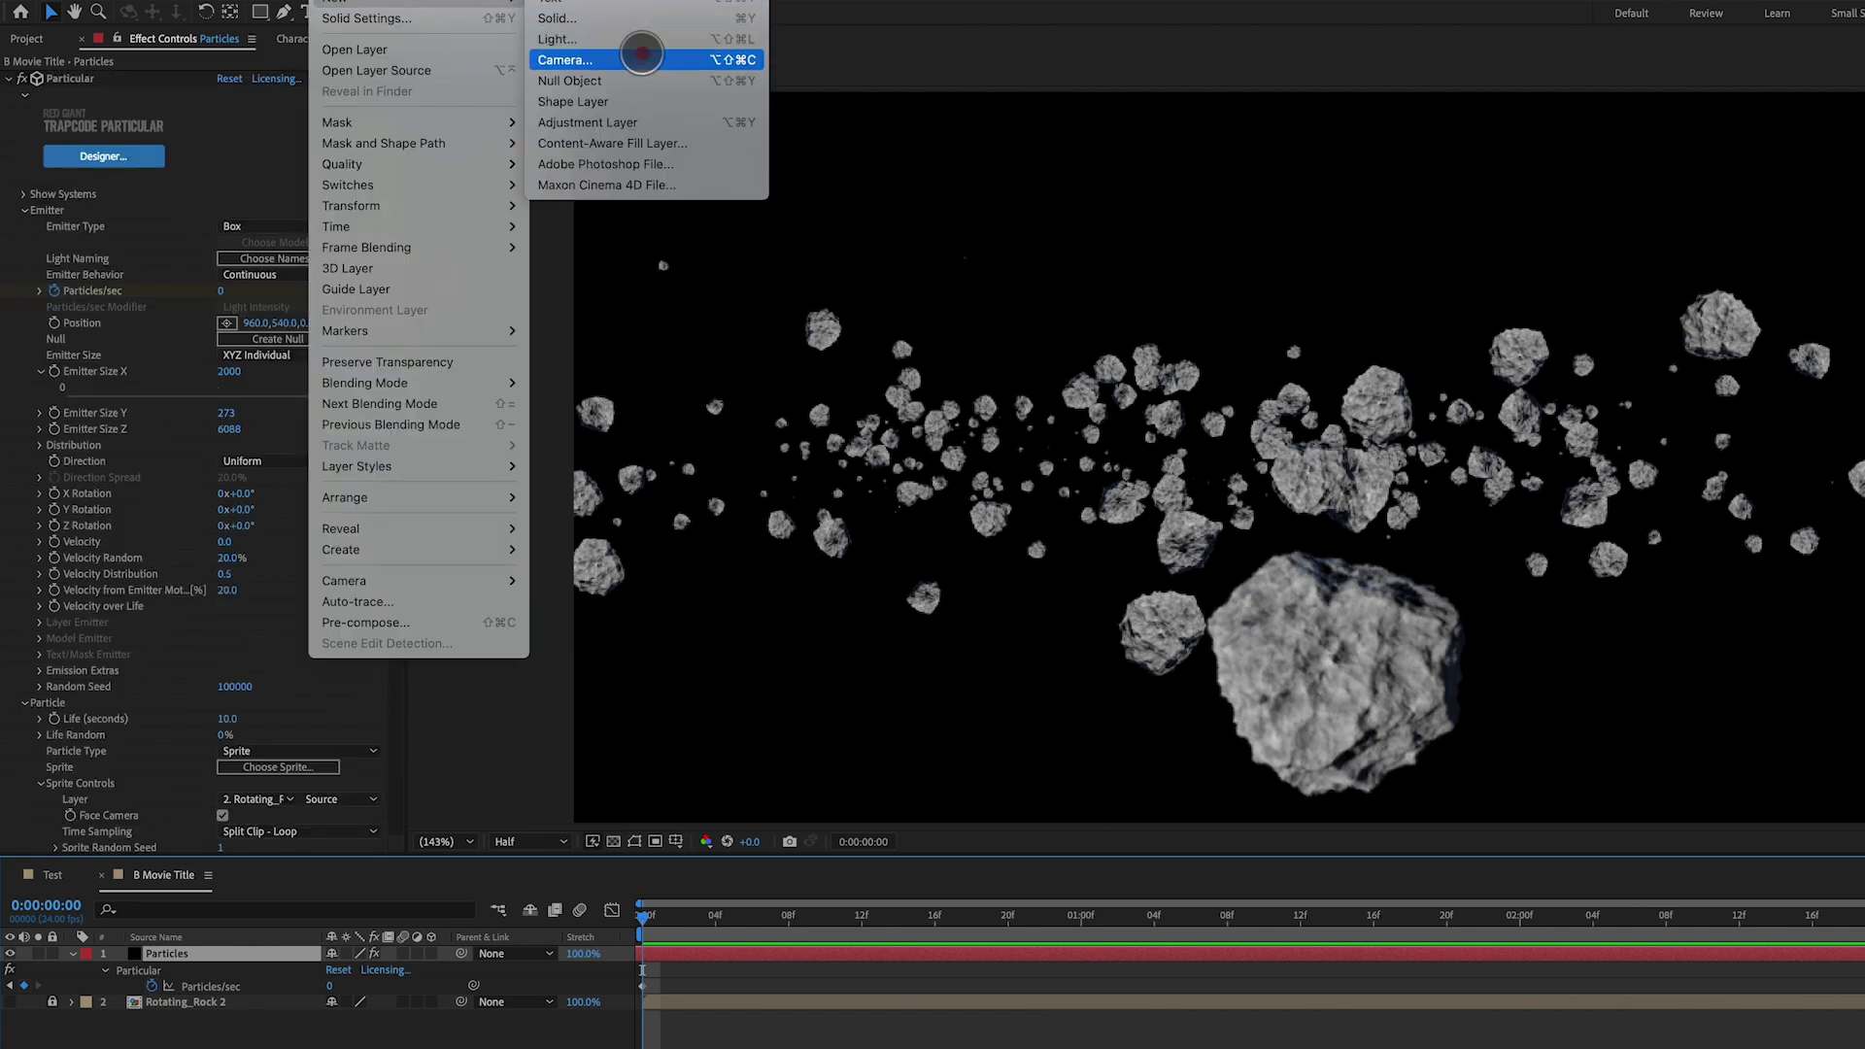
{"action": "left_click", "coordinate": [645, 57]}
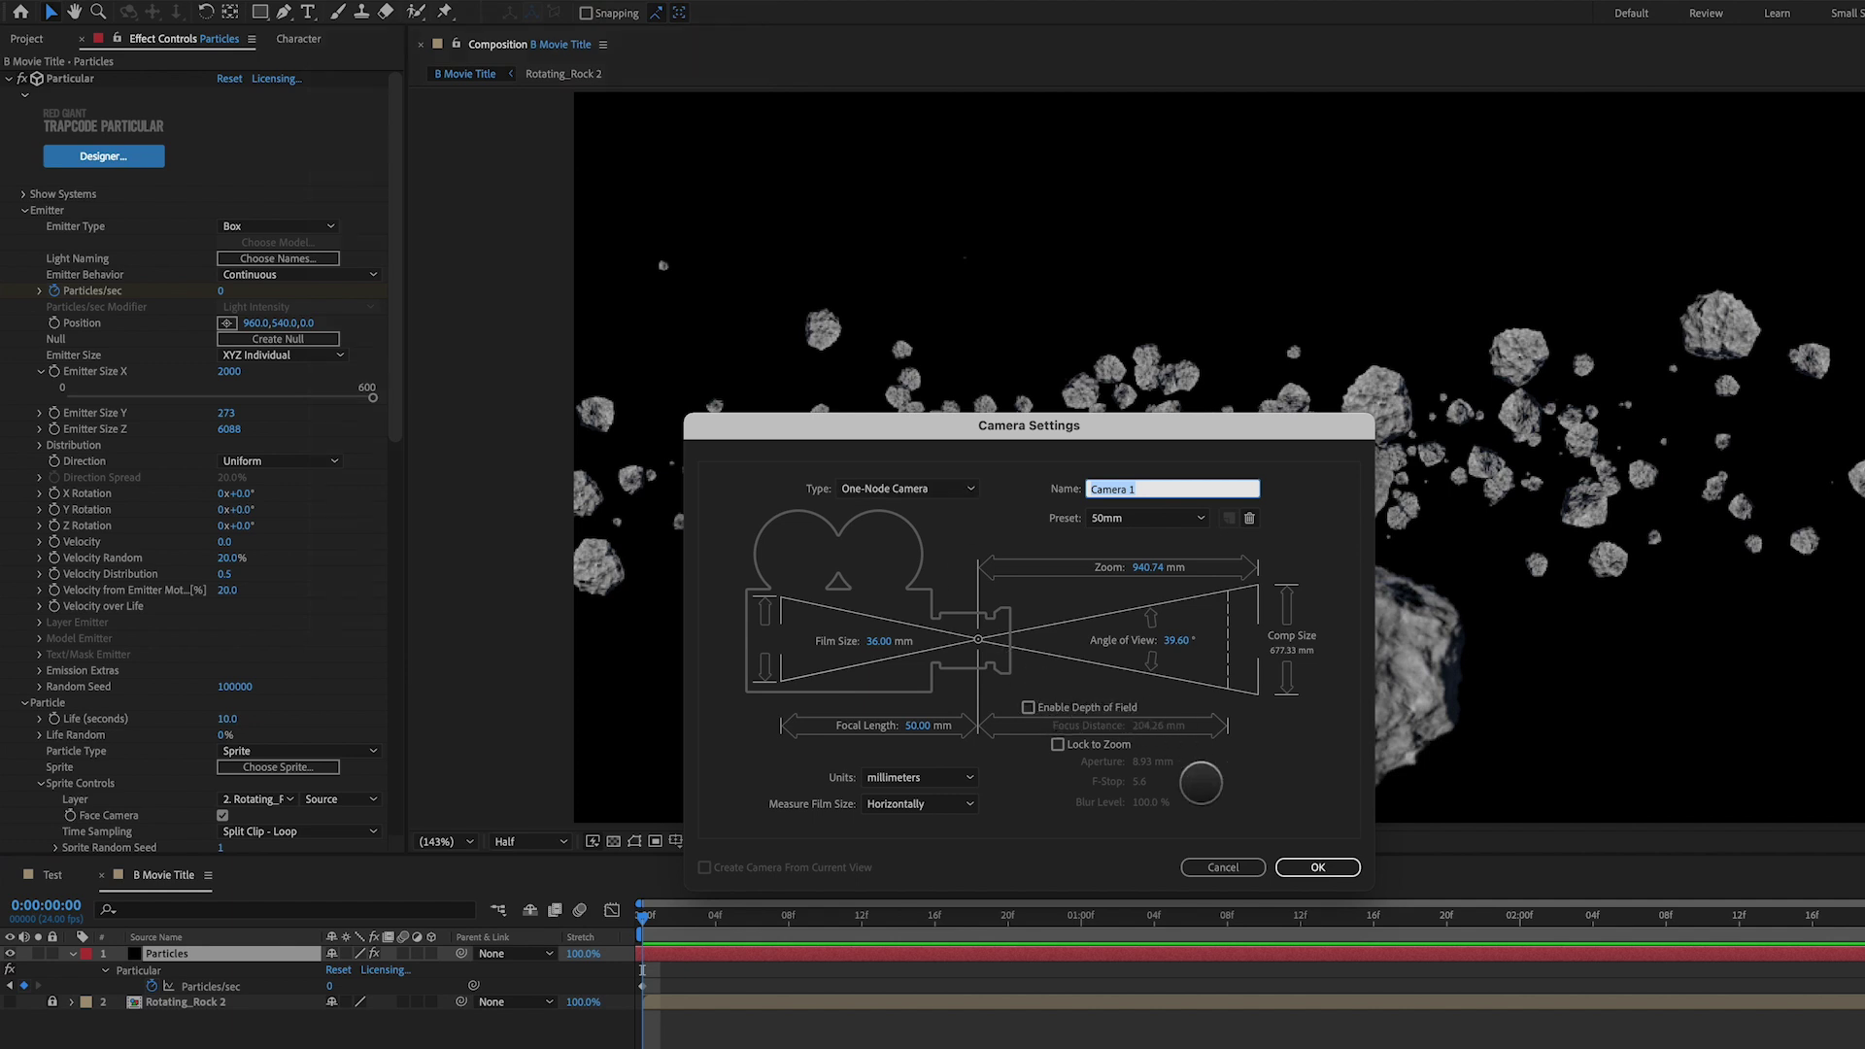
{"action": "left_click", "coordinate": [1317, 868]}
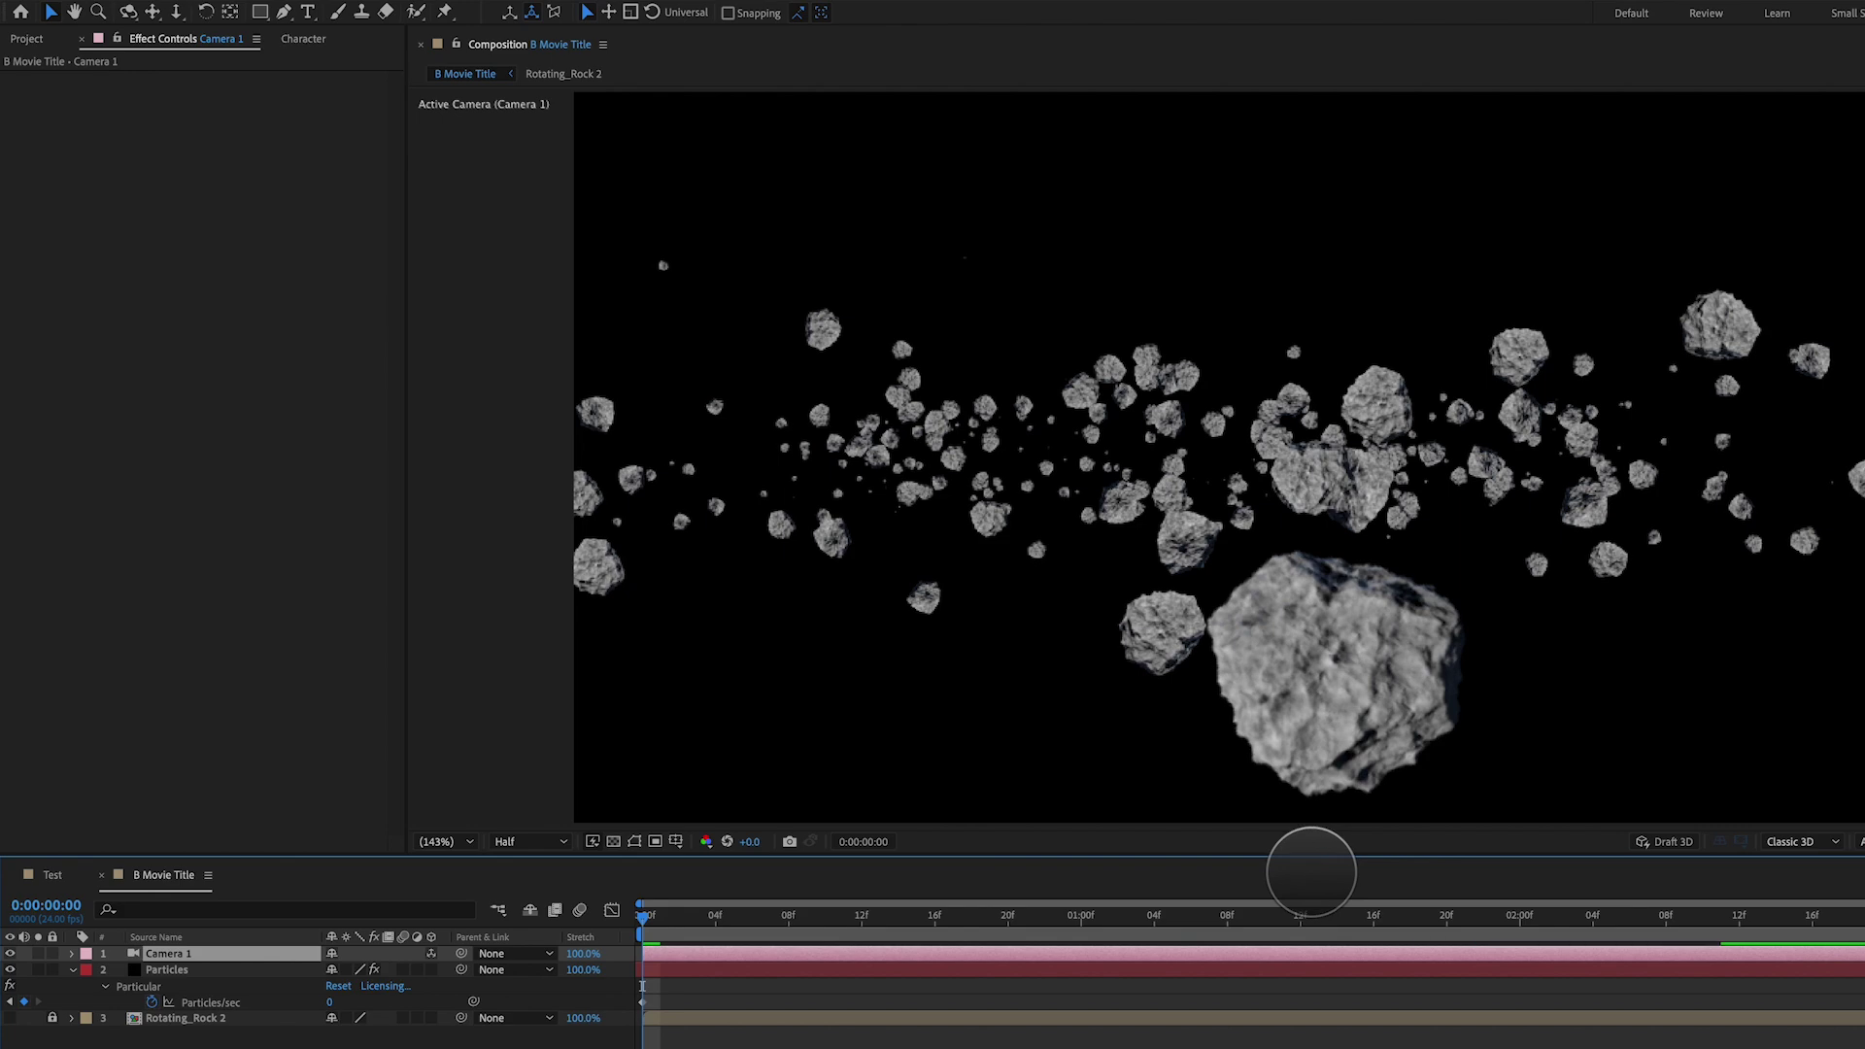
{"action": "key", "text": "p"}
{"action": "left_click_drag", "start_coordinate": [395, 966], "coordinate": [953, 962]}
Set Emitter Size X to 3000 and Emitter Size Y to 350
{"action": "left_click", "coordinate": [236, 995]}
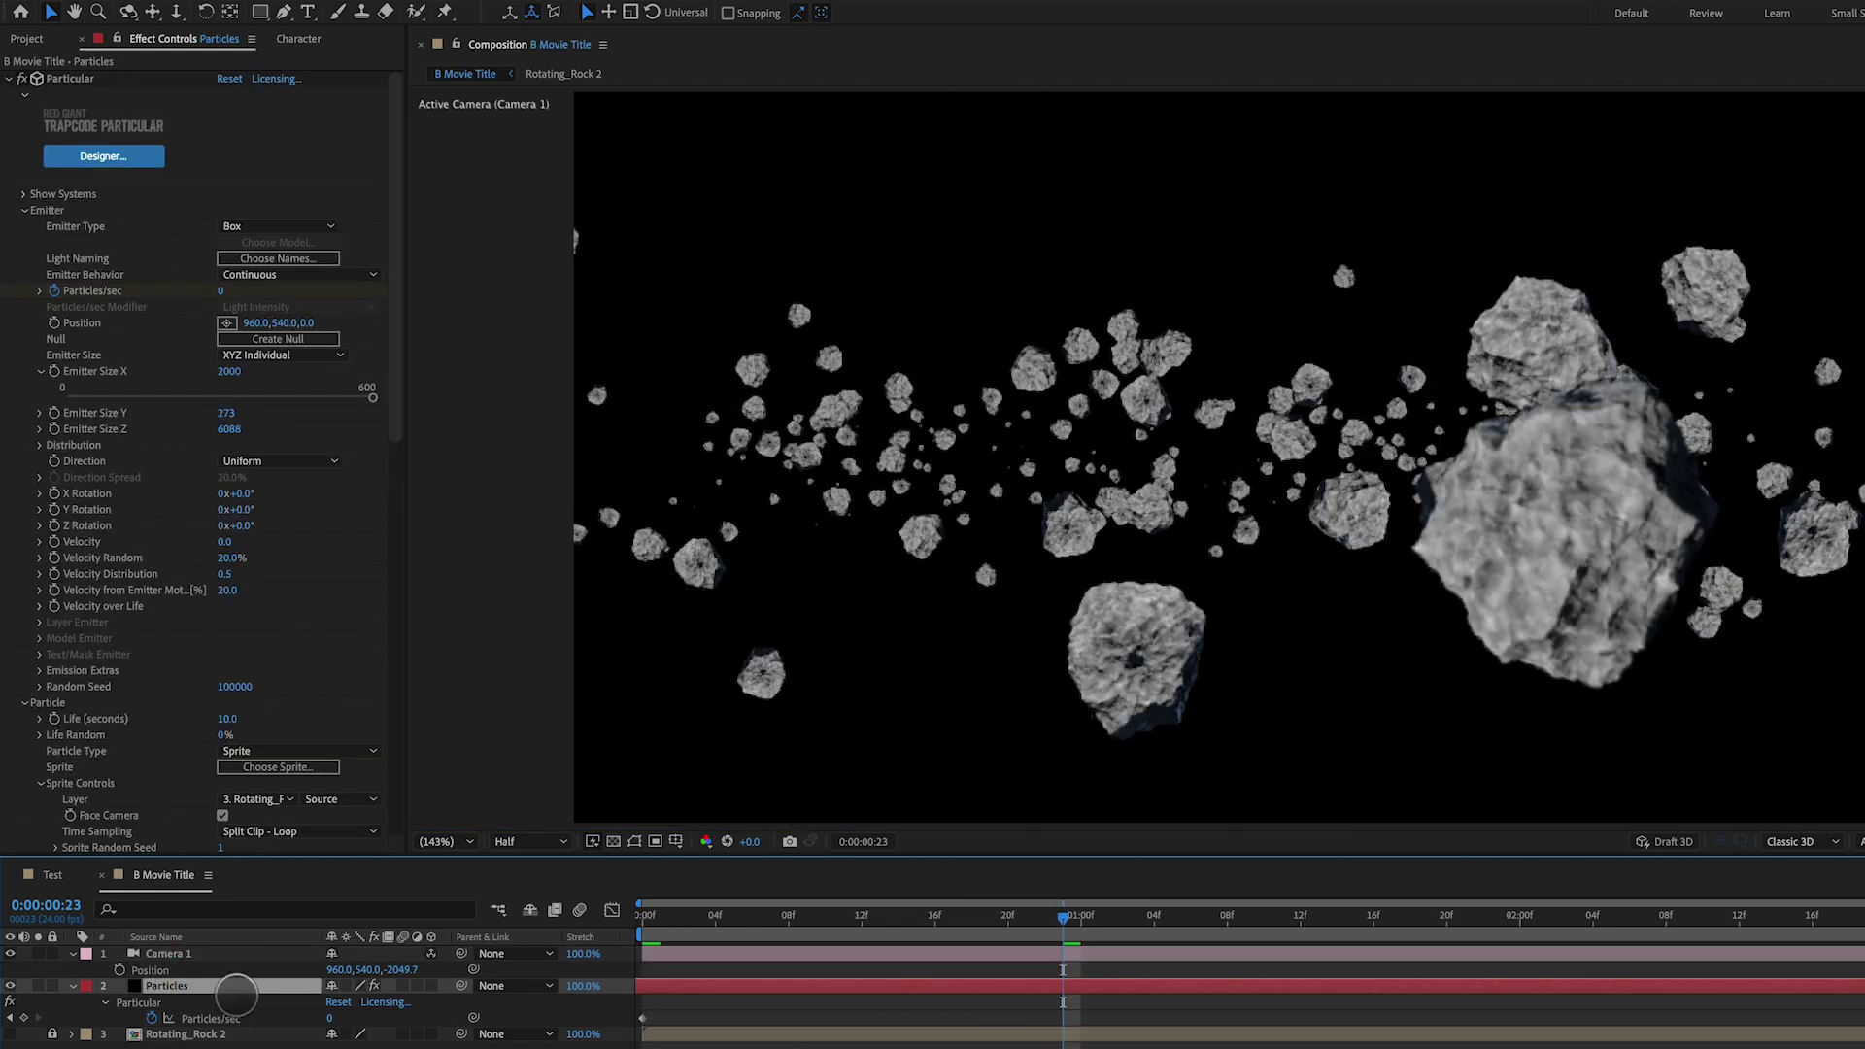
{"action": "left_click", "coordinate": [227, 373]}
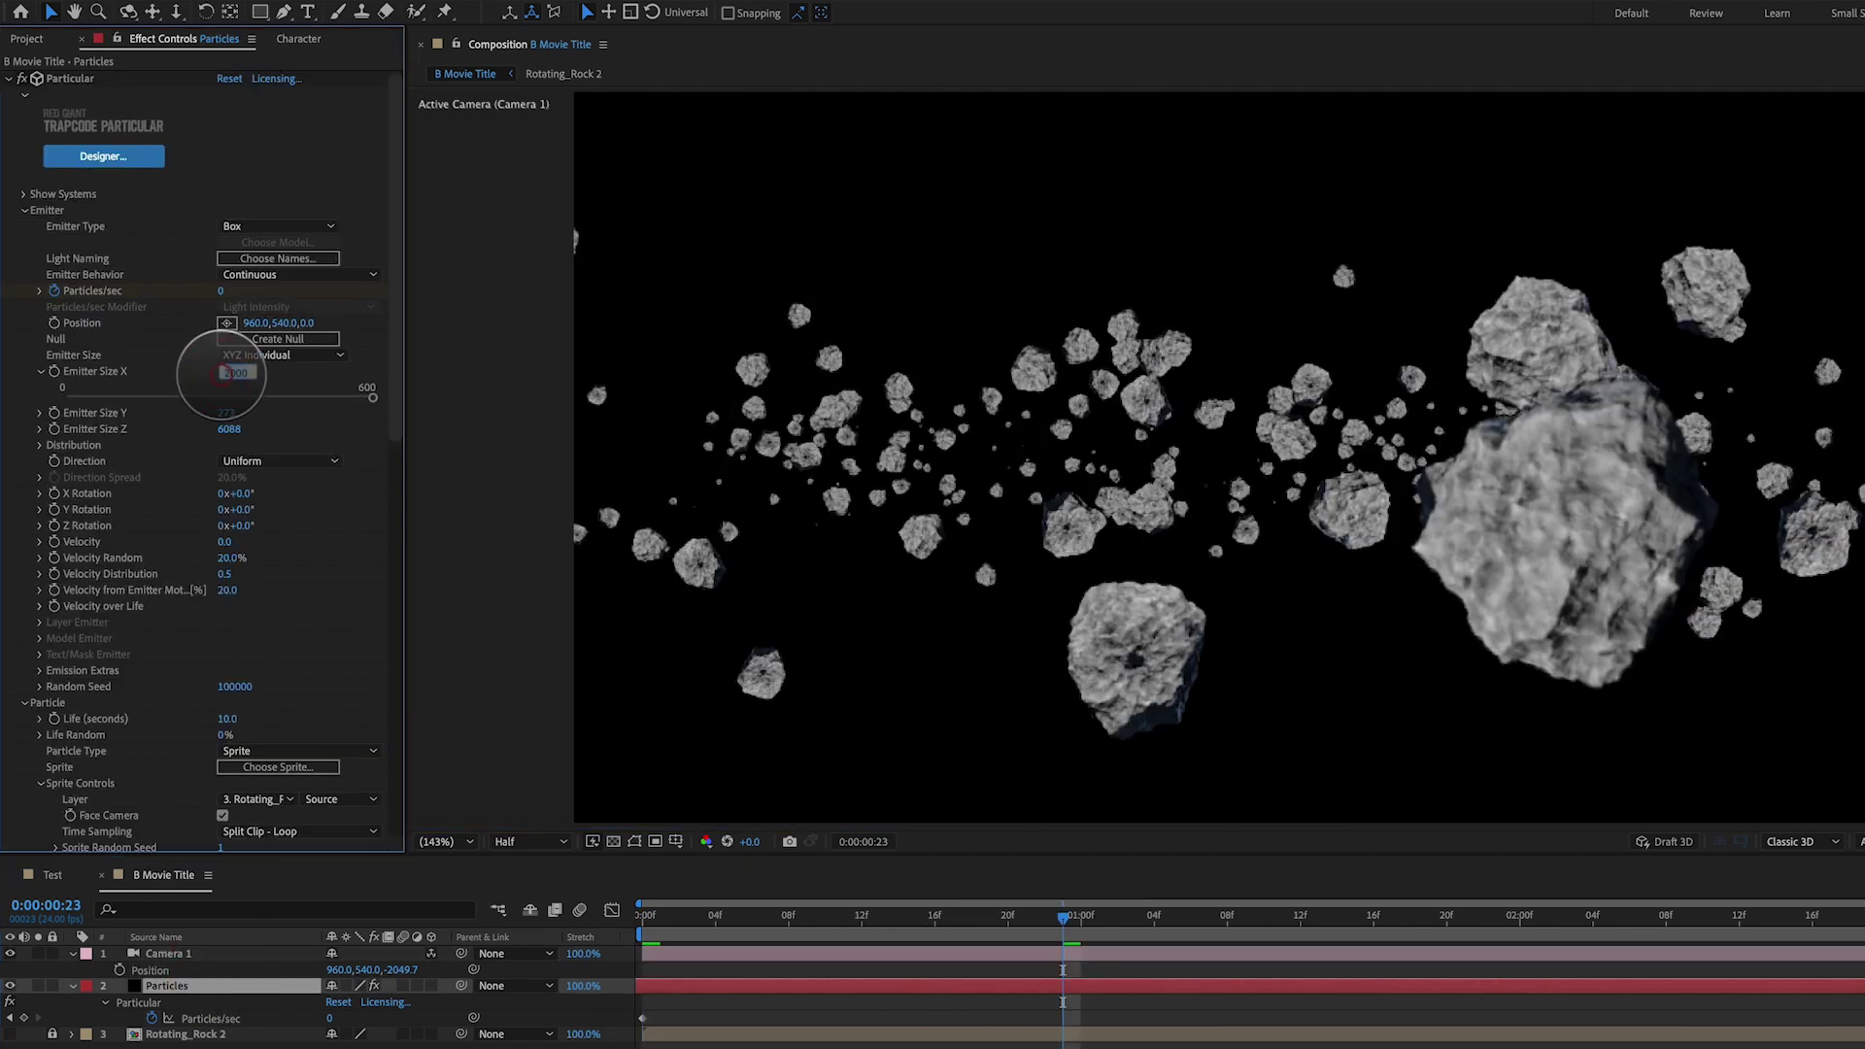
{"action": "type", "text": "50"}
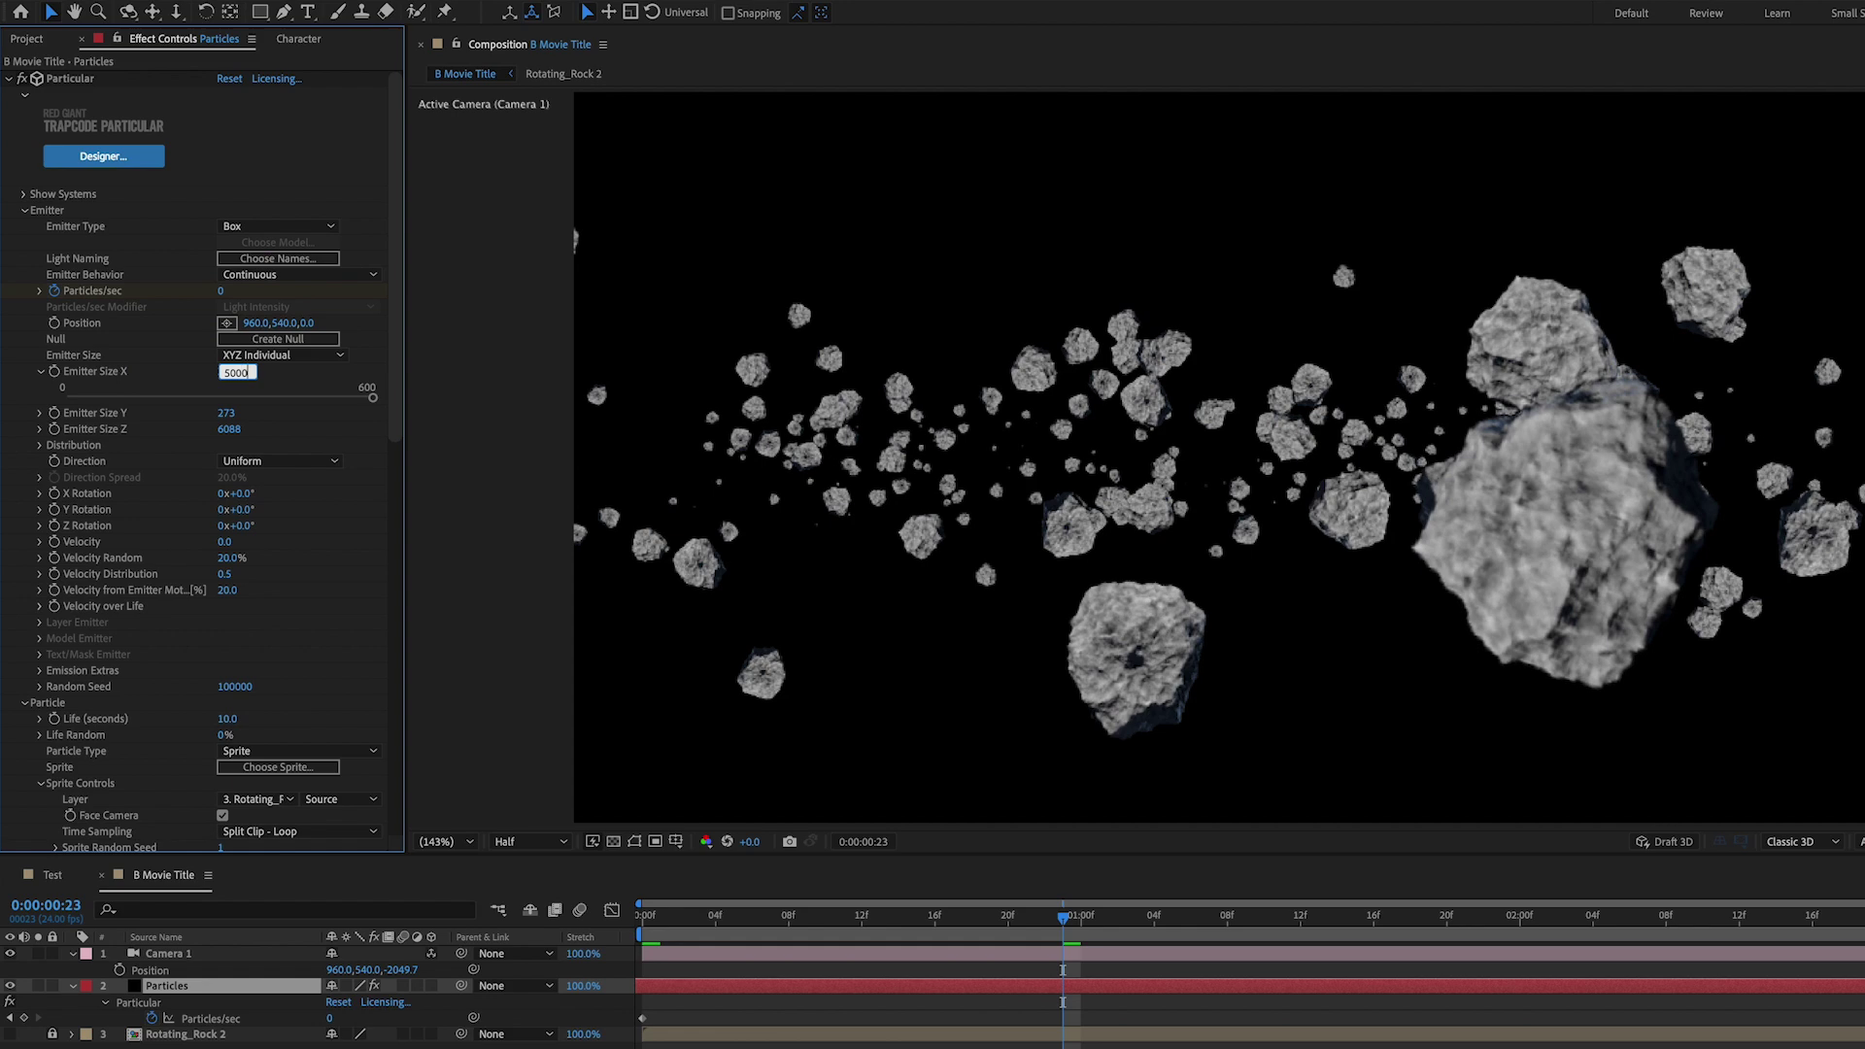
{"action": "type", "text": "00"}
{"action": "key", "text": "BackSpace"}
{"action": "key", "text": "BackSpace"}
{"action": "key", "text": "BackSpace"}
{"action": "key", "text": "BackSpace"}
{"action": "type", "text": "3000"}
{"action": "left_click", "coordinate": [233, 429]}
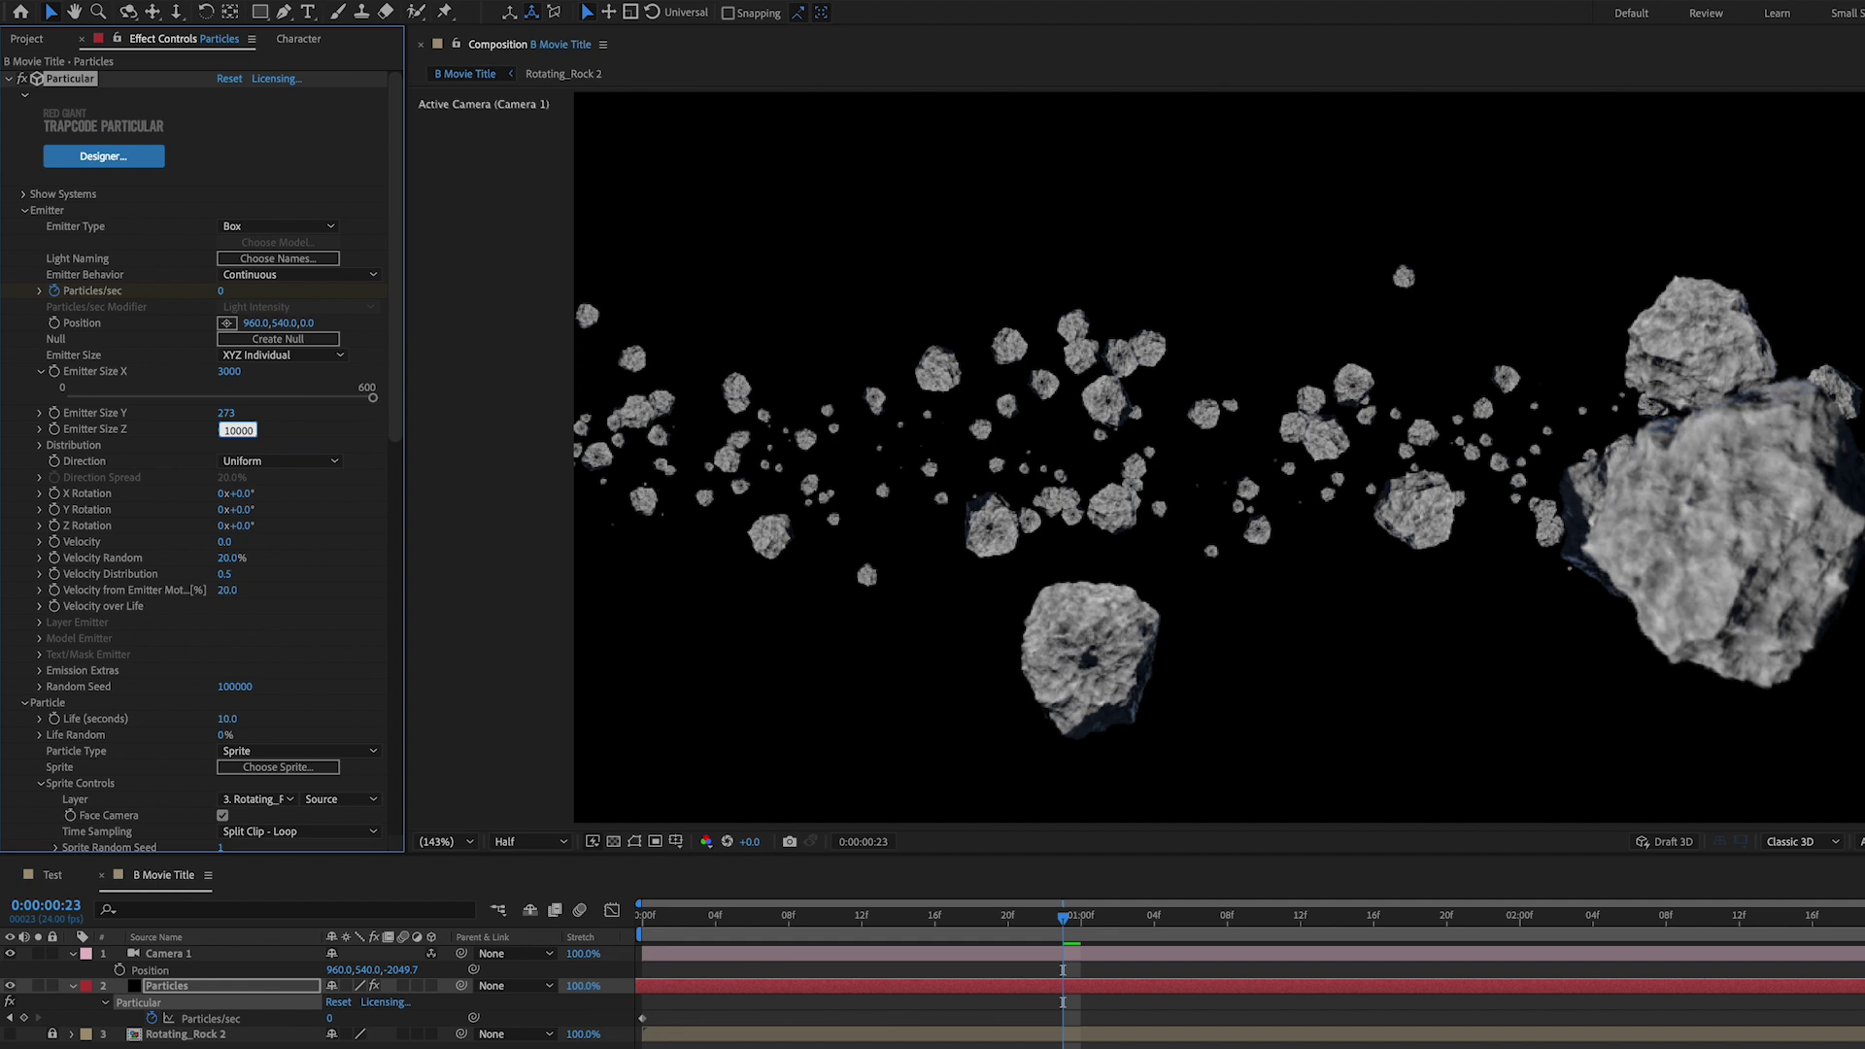
{"action": "left_click", "coordinate": [229, 415]}
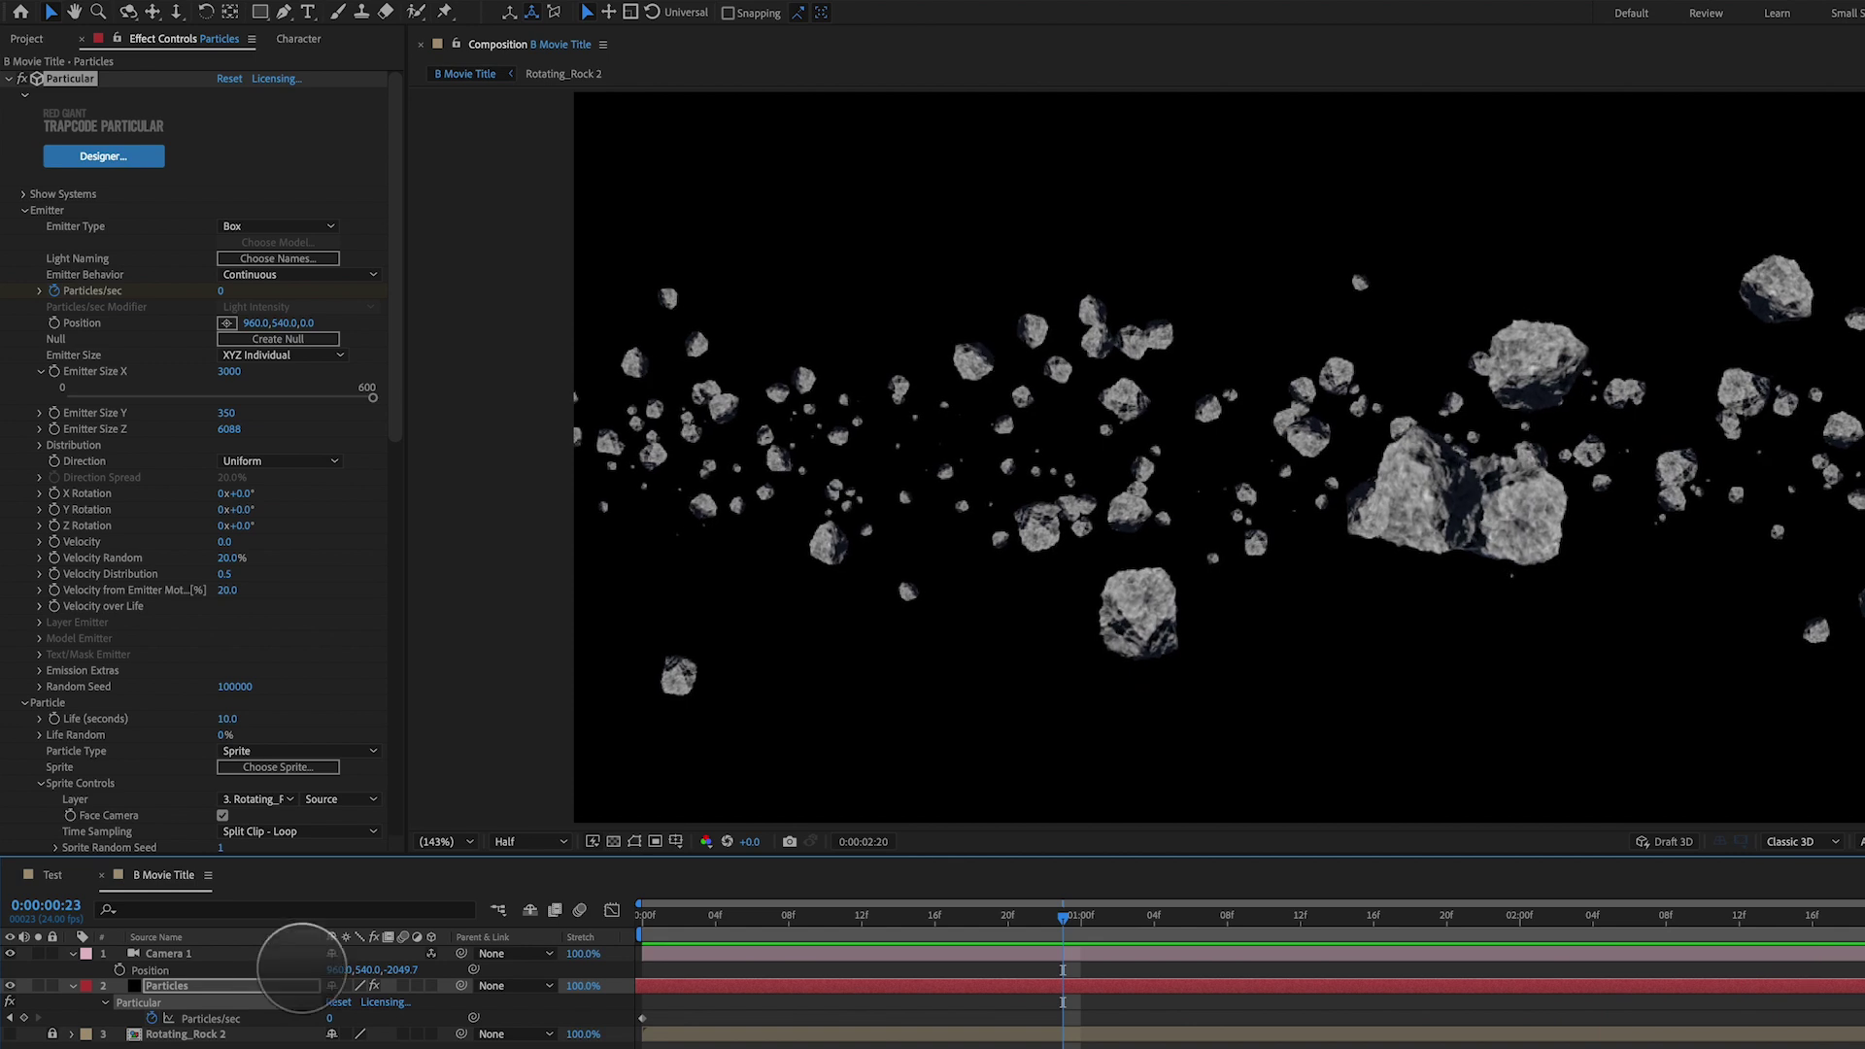
{"action": "left_click", "coordinate": [191, 955]}
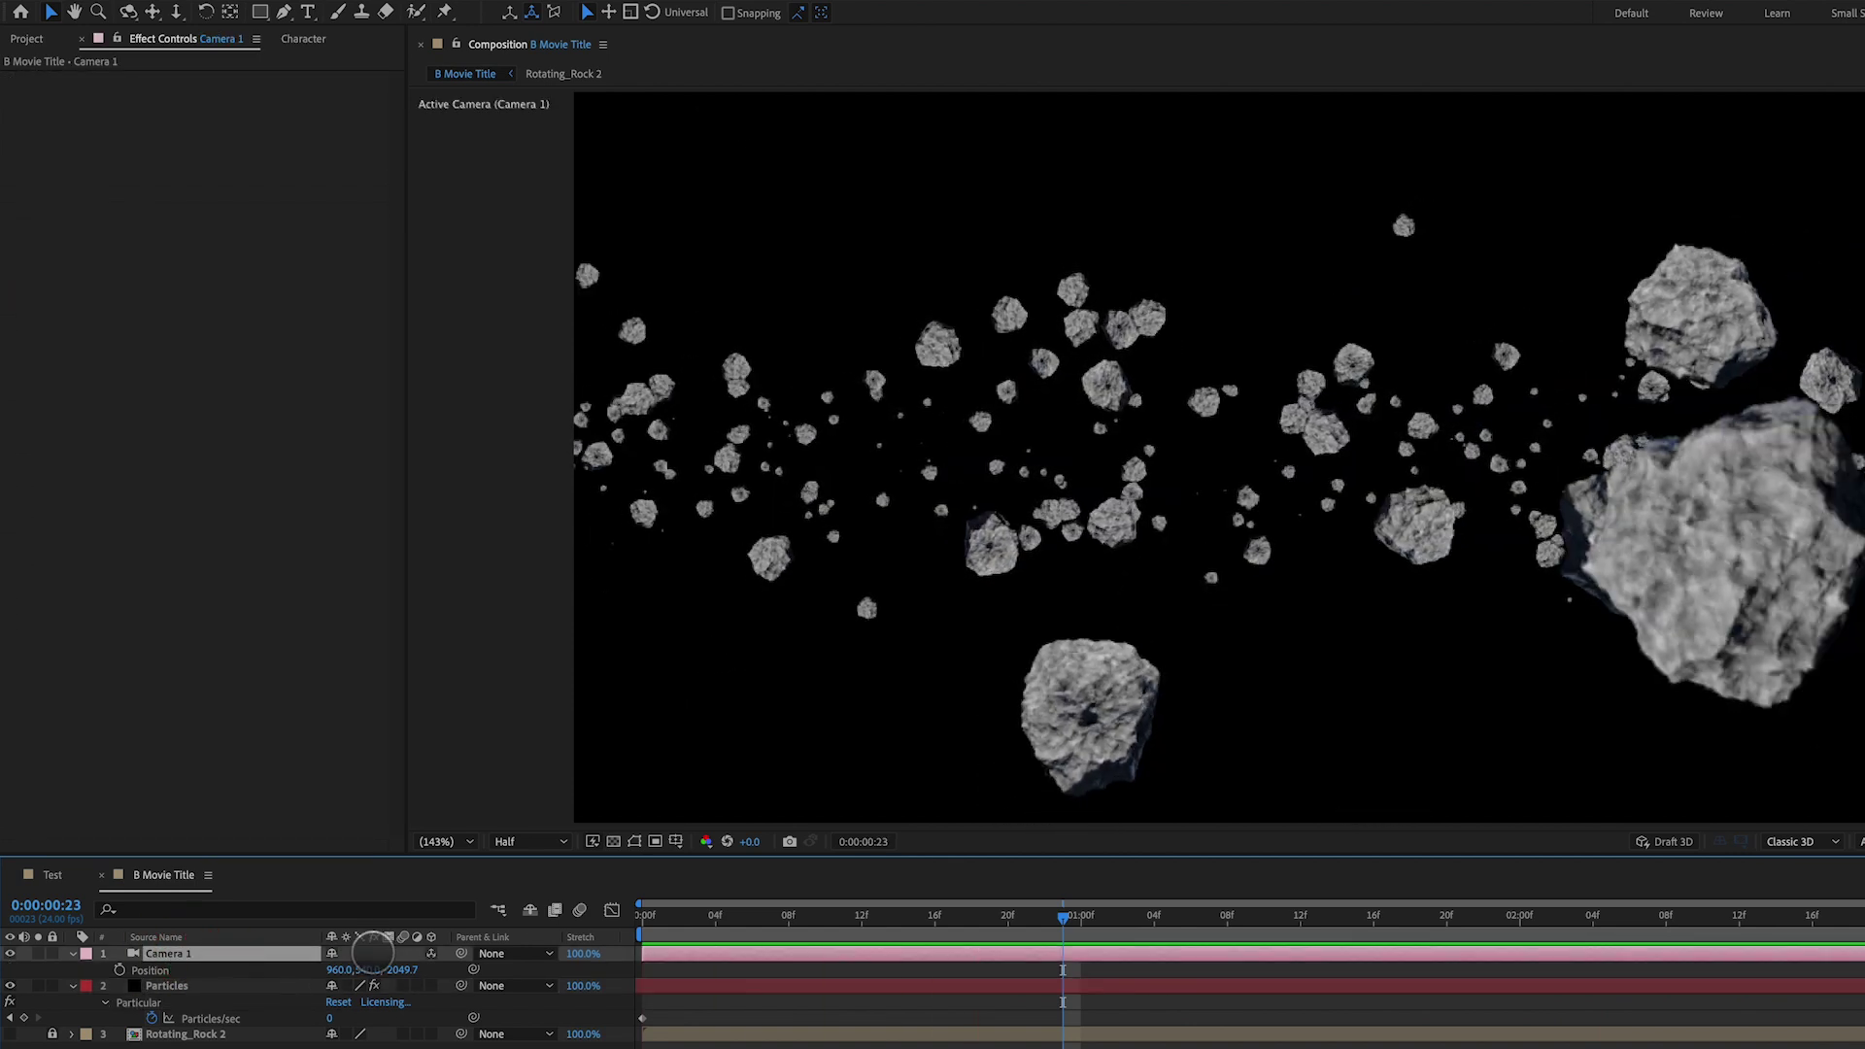
Turn on Camera 1's depth of field with a 901-pixel focus distance
{"action": "key", "text": "a"}
{"action": "key", "text": "a"}
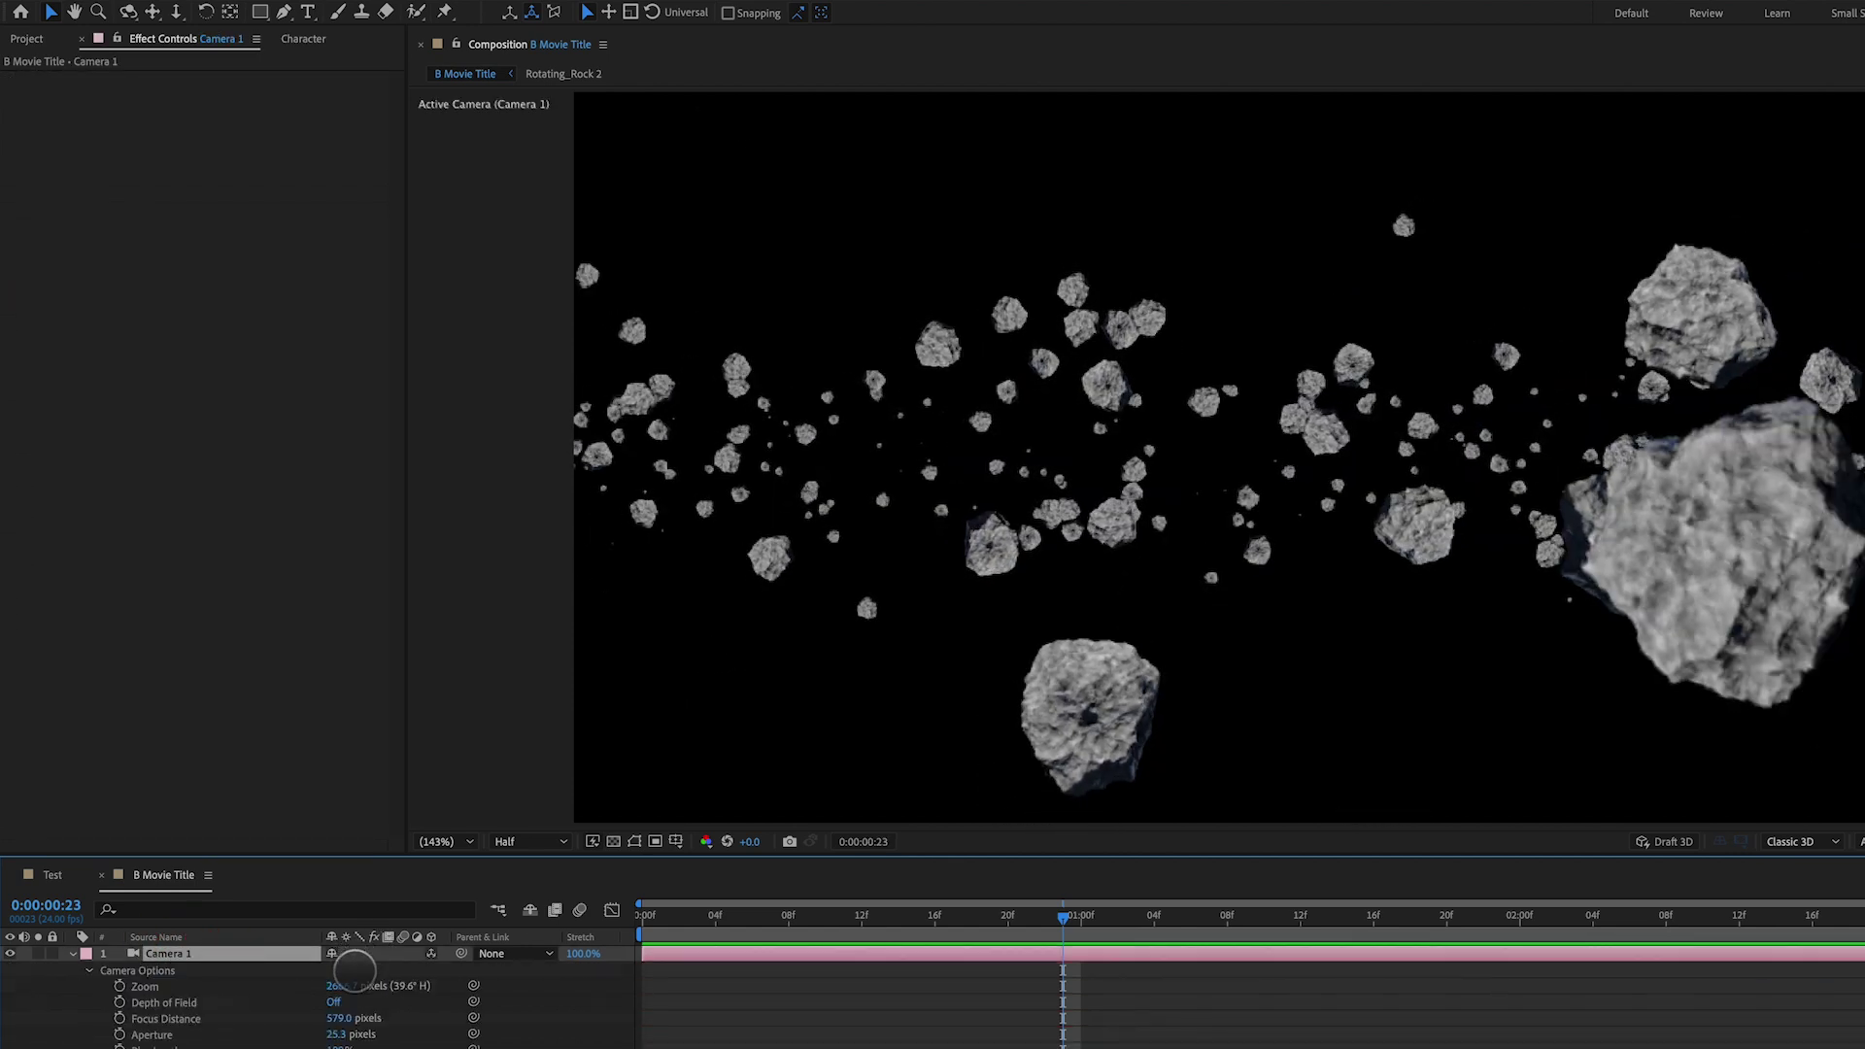
{"action": "left_click", "coordinate": [333, 1001]}
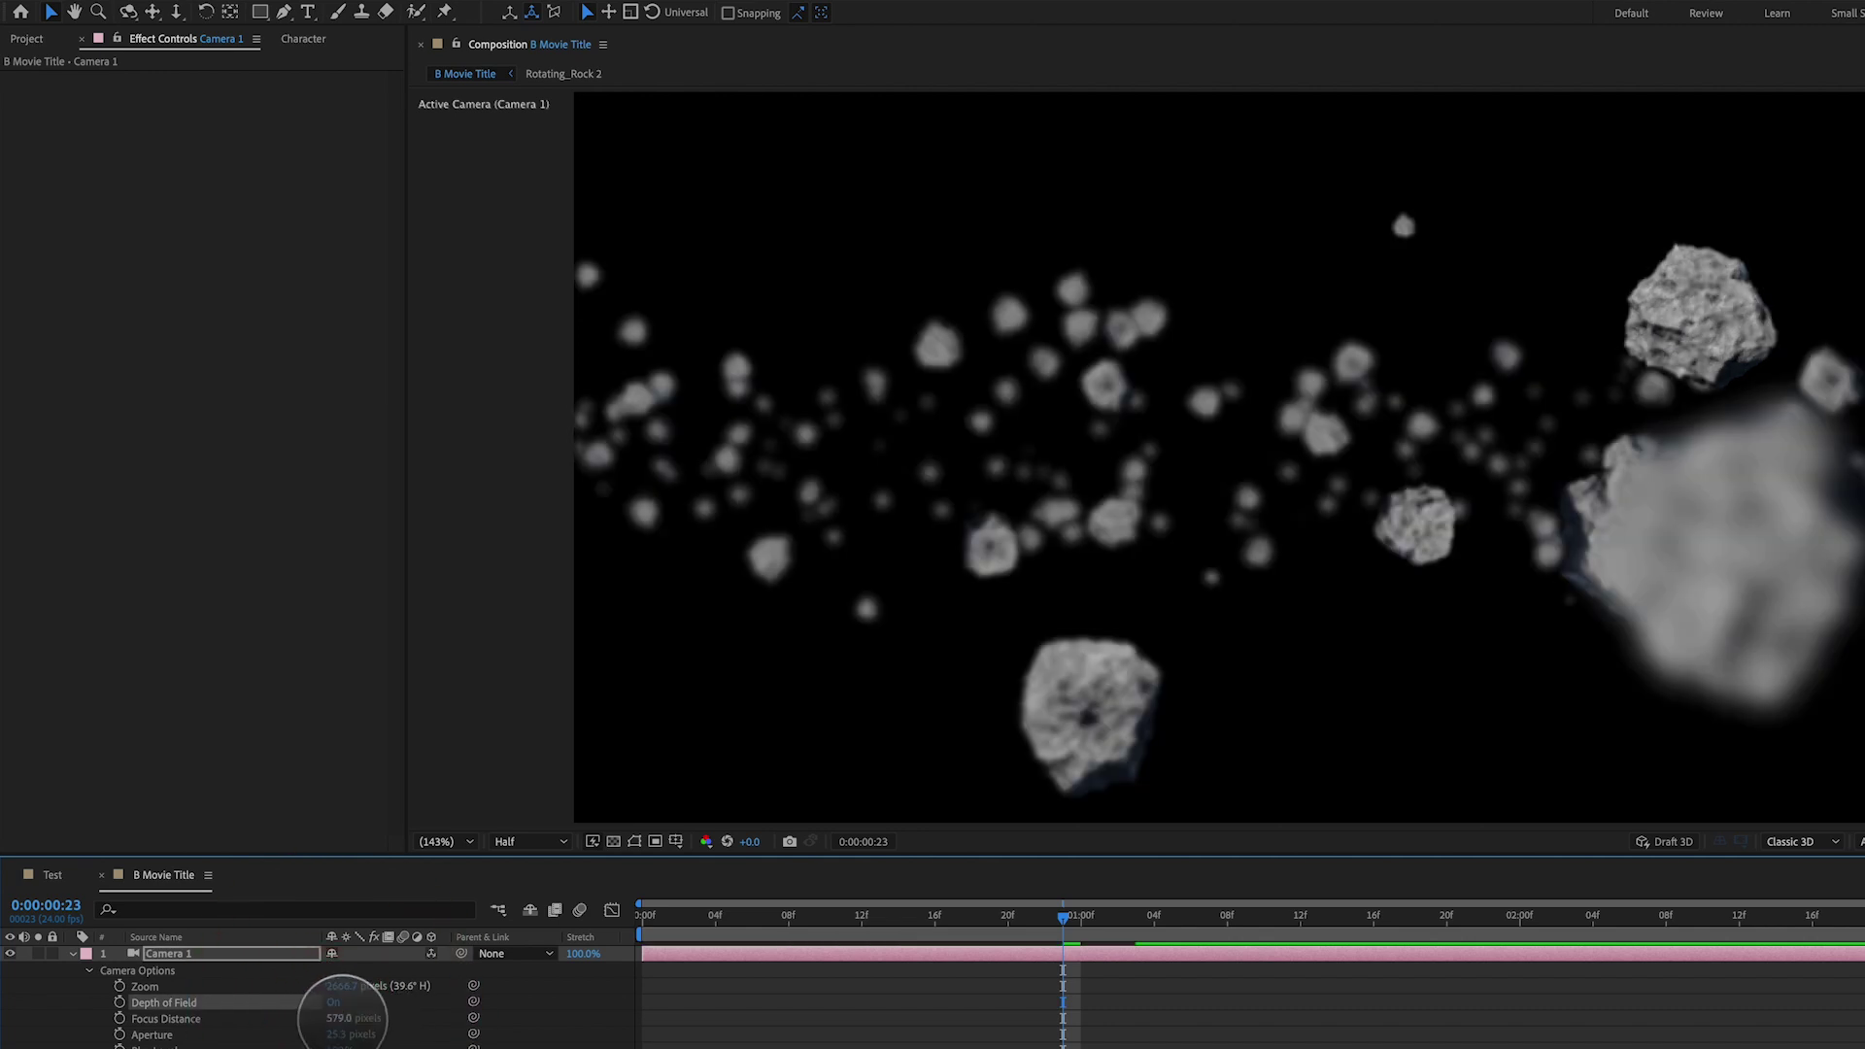
{"action": "left_click_drag", "start_coordinate": [342, 1017], "coordinate": [507, 1018]}
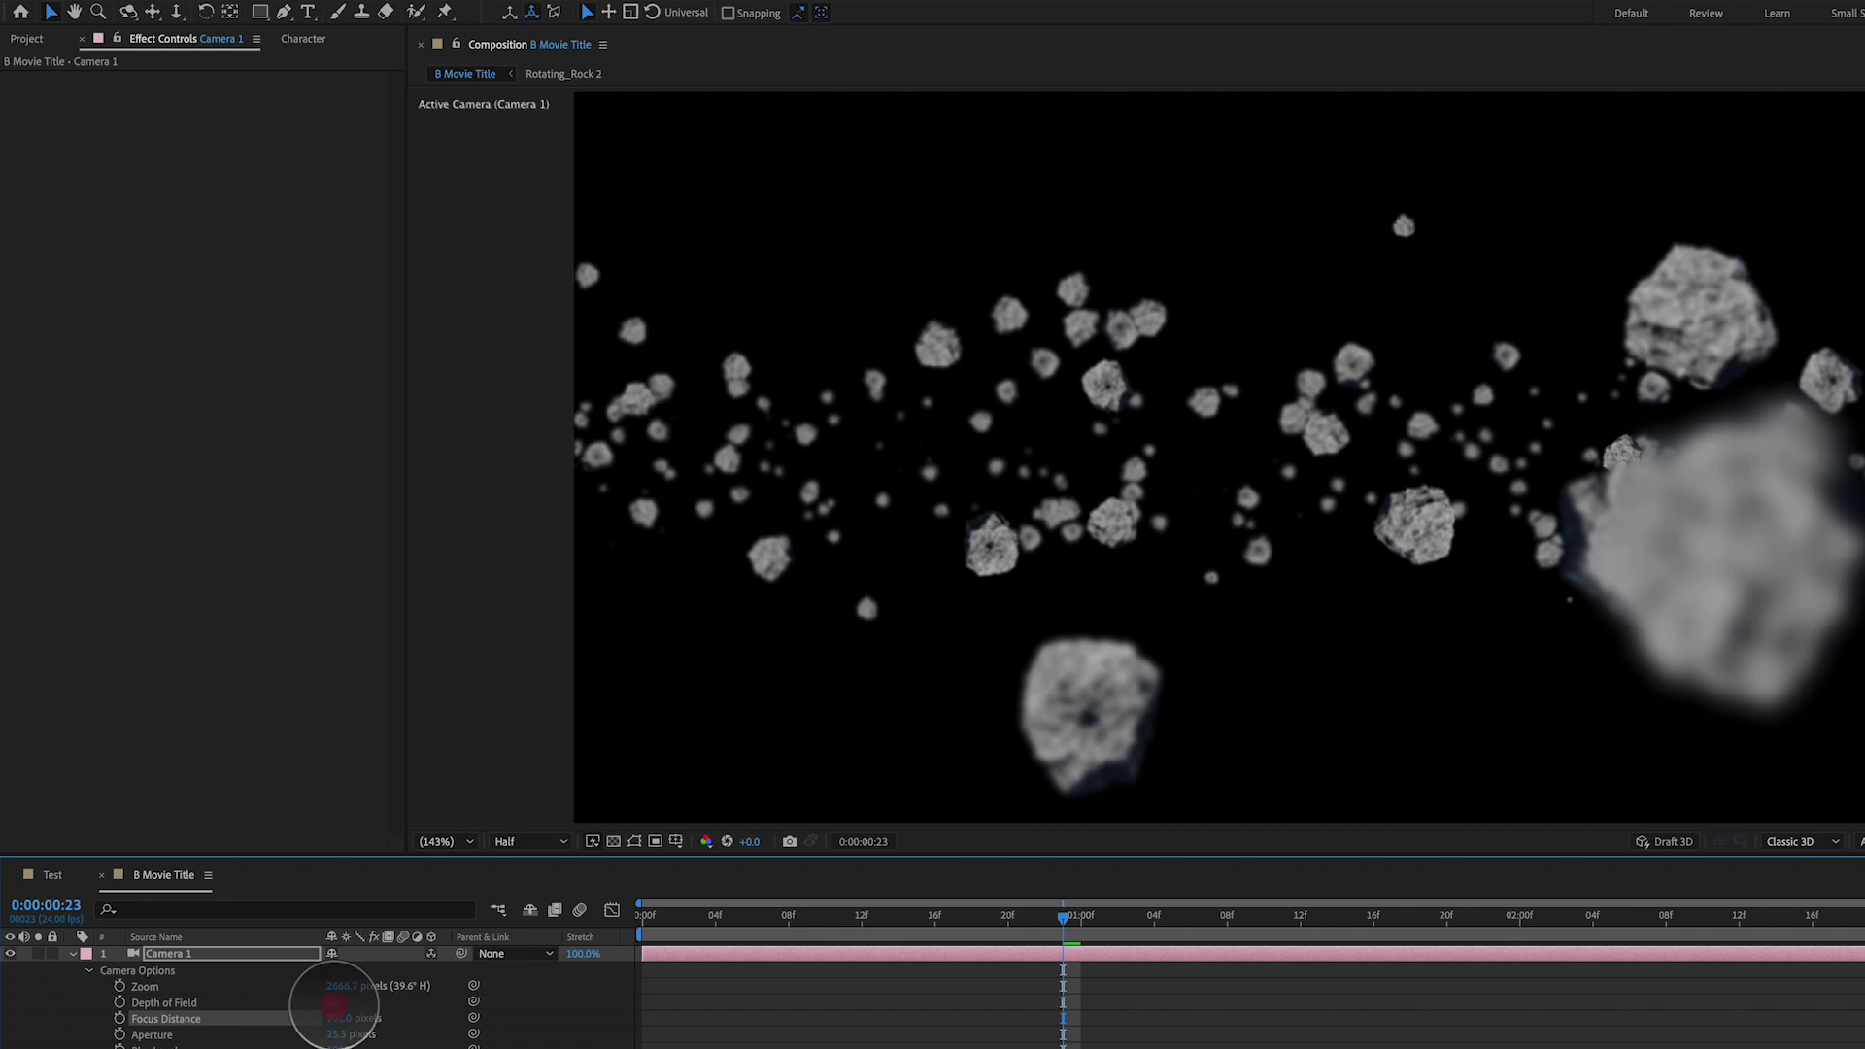
{"action": "left_click", "coordinate": [333, 1002]}
{"action": "left_click", "coordinate": [333, 1001]}
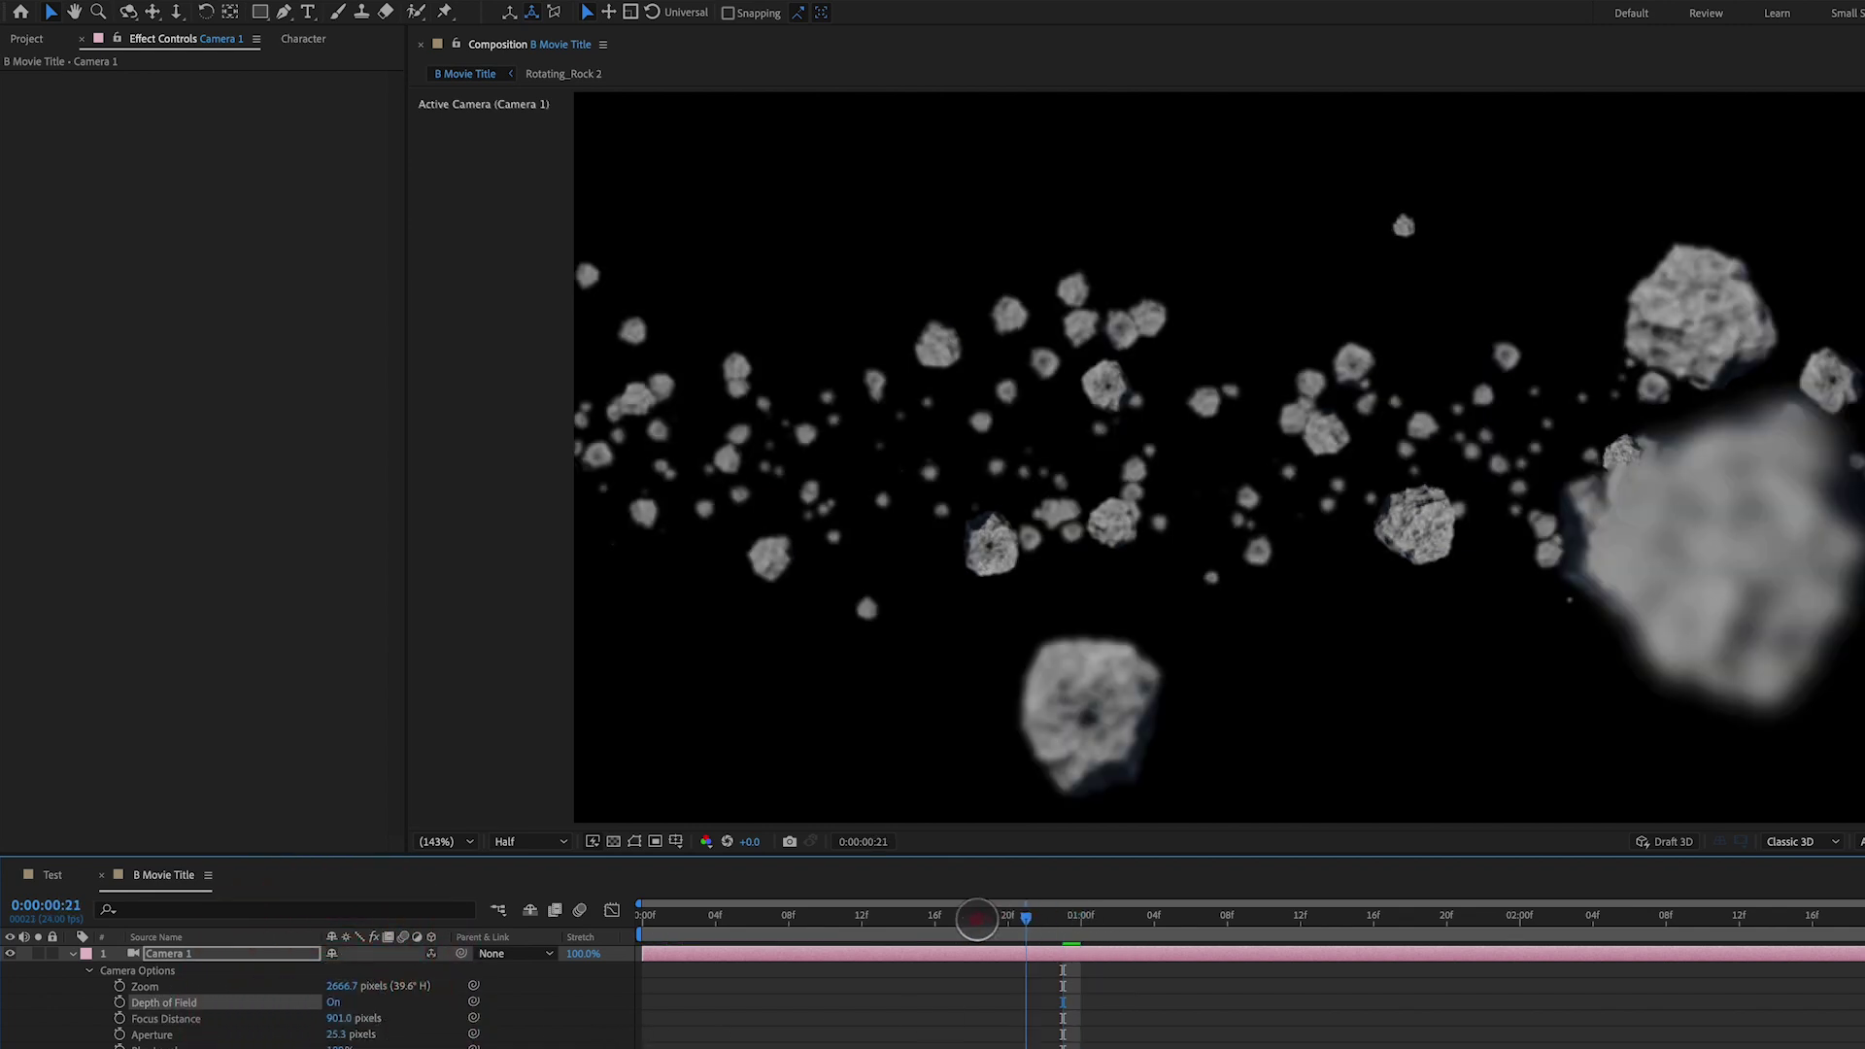
Add the three Nebula PNG images to the composition as layers
{"action": "left_click_drag", "start_coordinate": [976, 918], "coordinate": [863, 918]}
{"action": "key", "text": "space"}
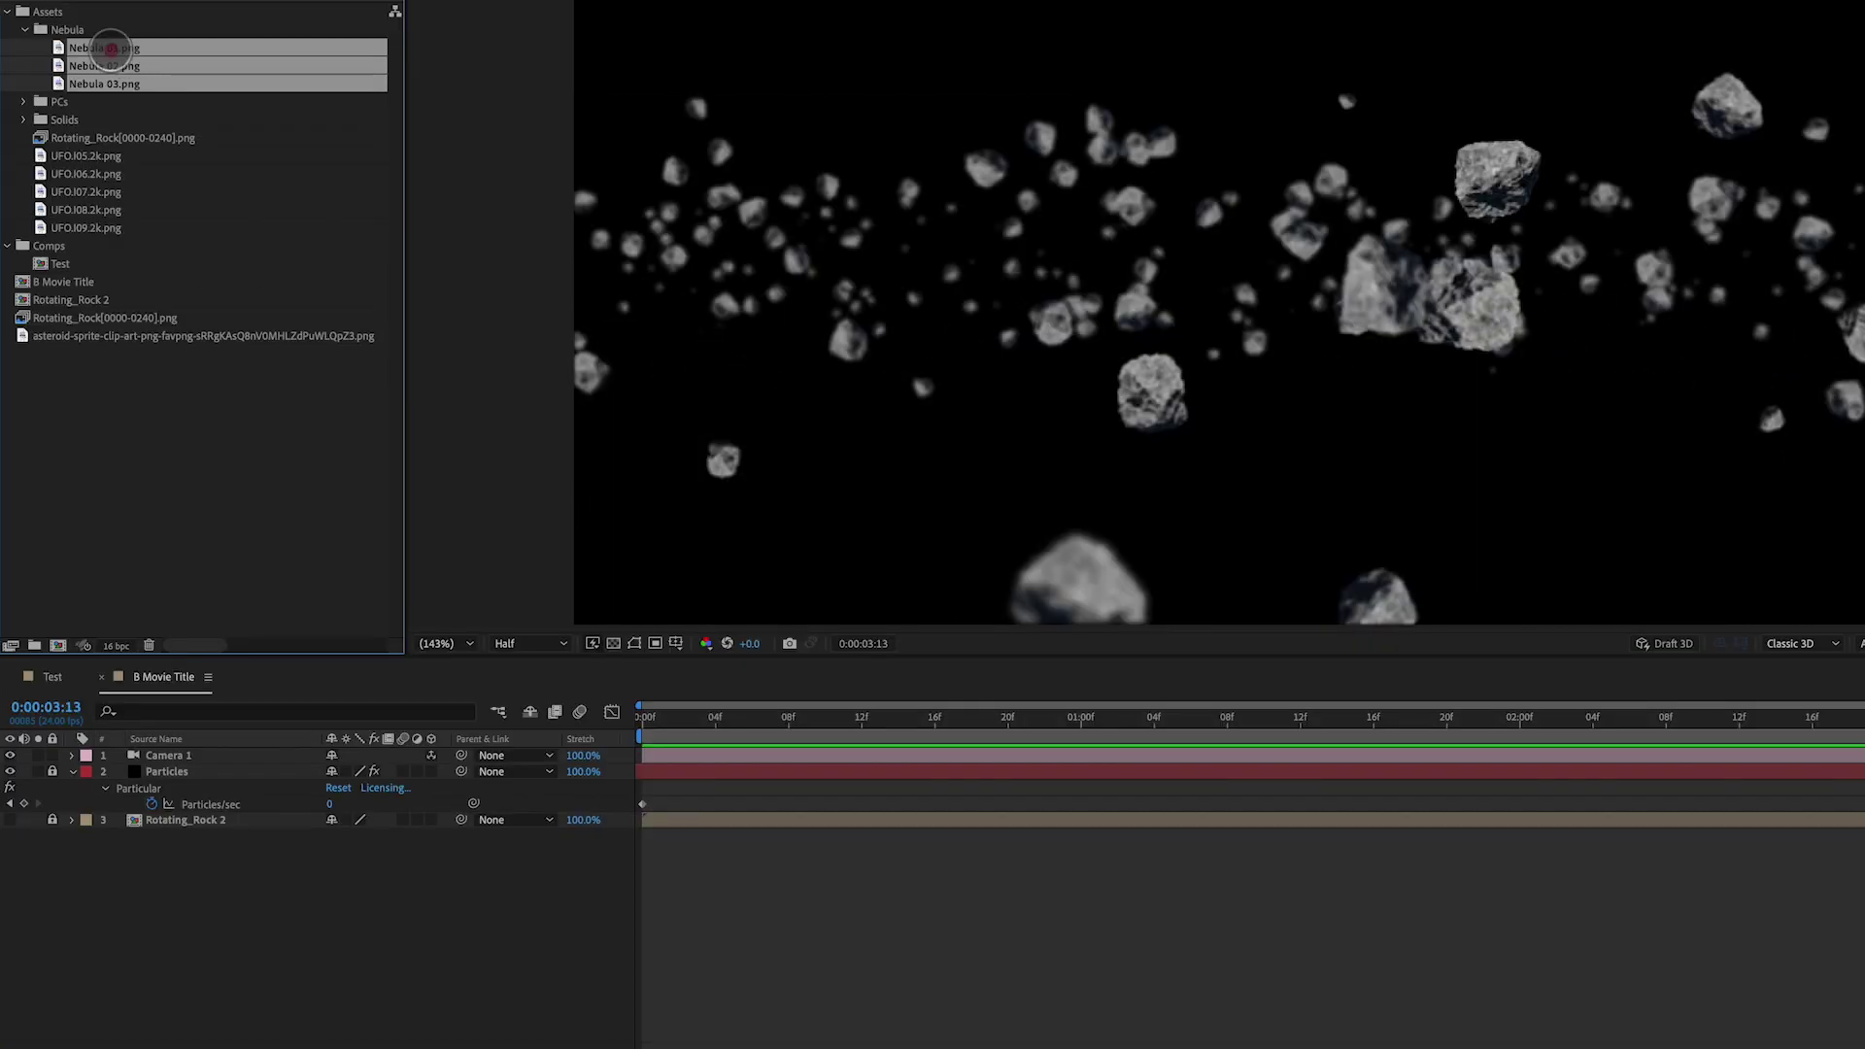
{"action": "left_click_drag", "start_coordinate": [110, 47], "coordinate": [224, 913]}
Move Nebula 01.png to the bottom of the layer stack
{"action": "left_click", "coordinate": [180, 913]}
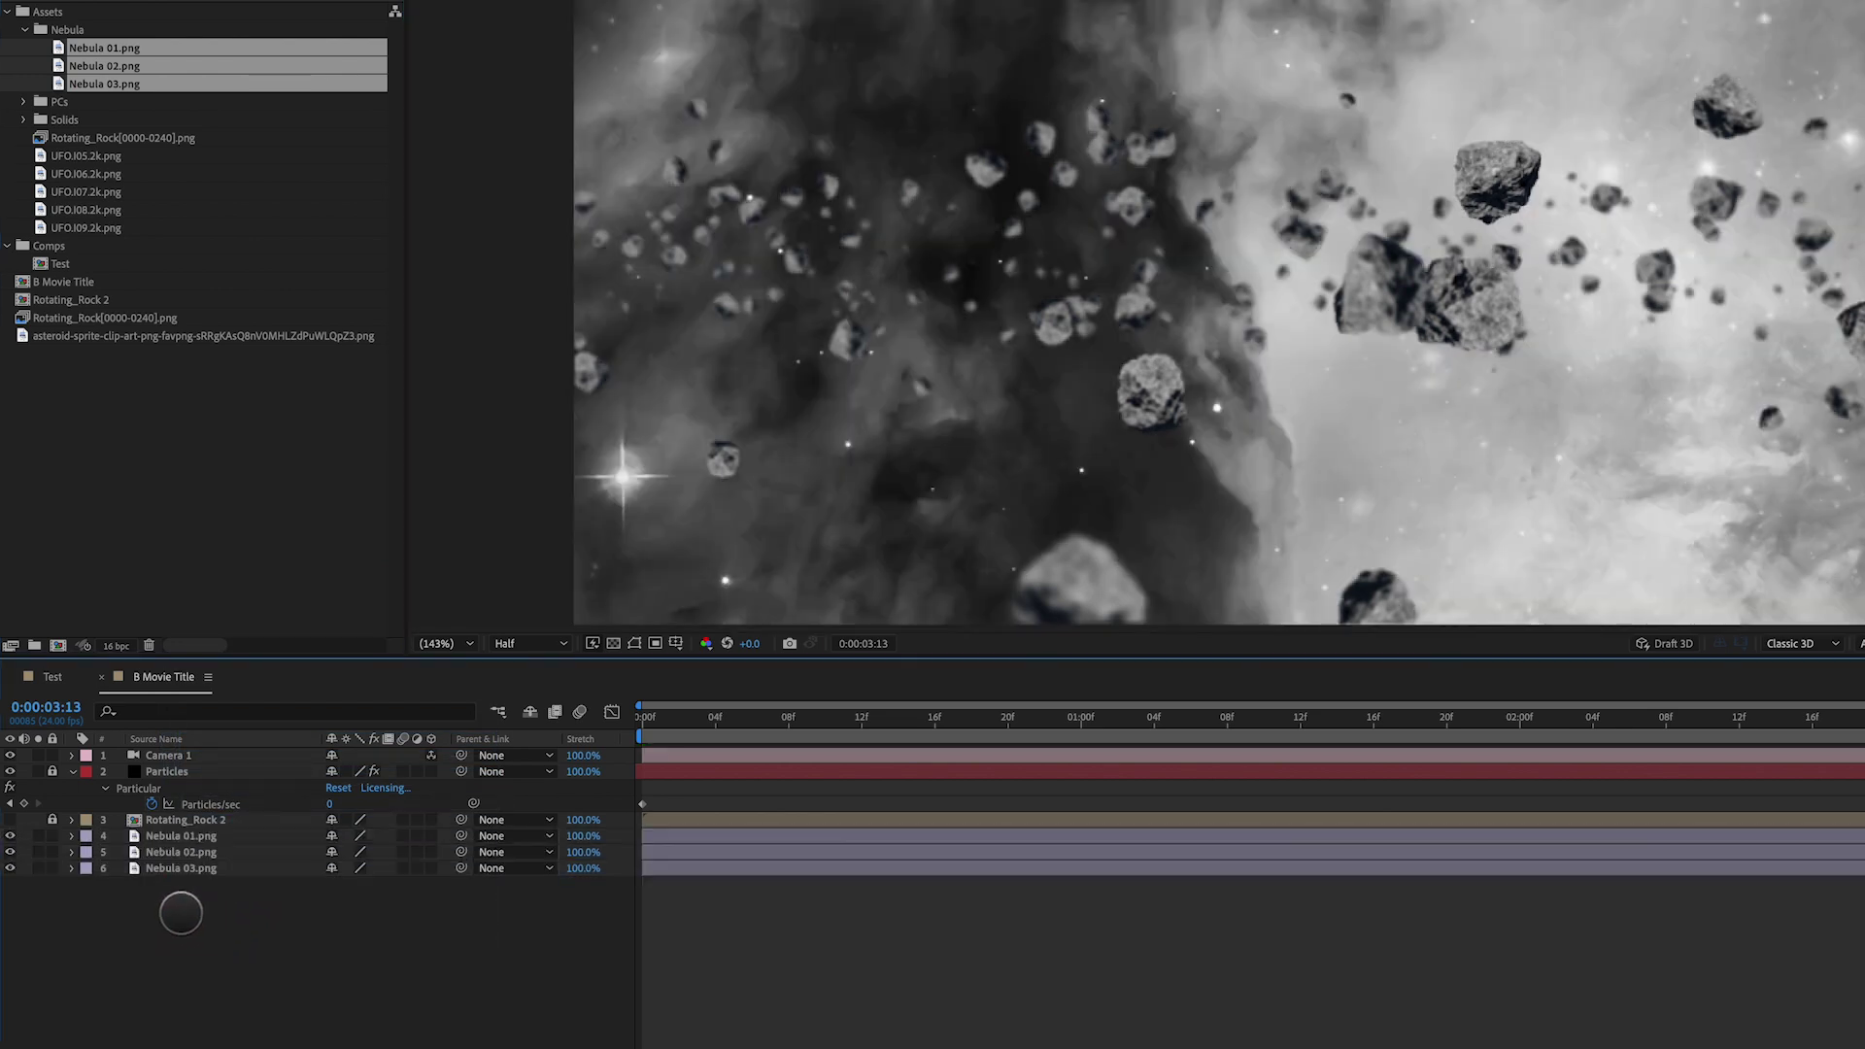
{"action": "left_click", "coordinate": [198, 868]}
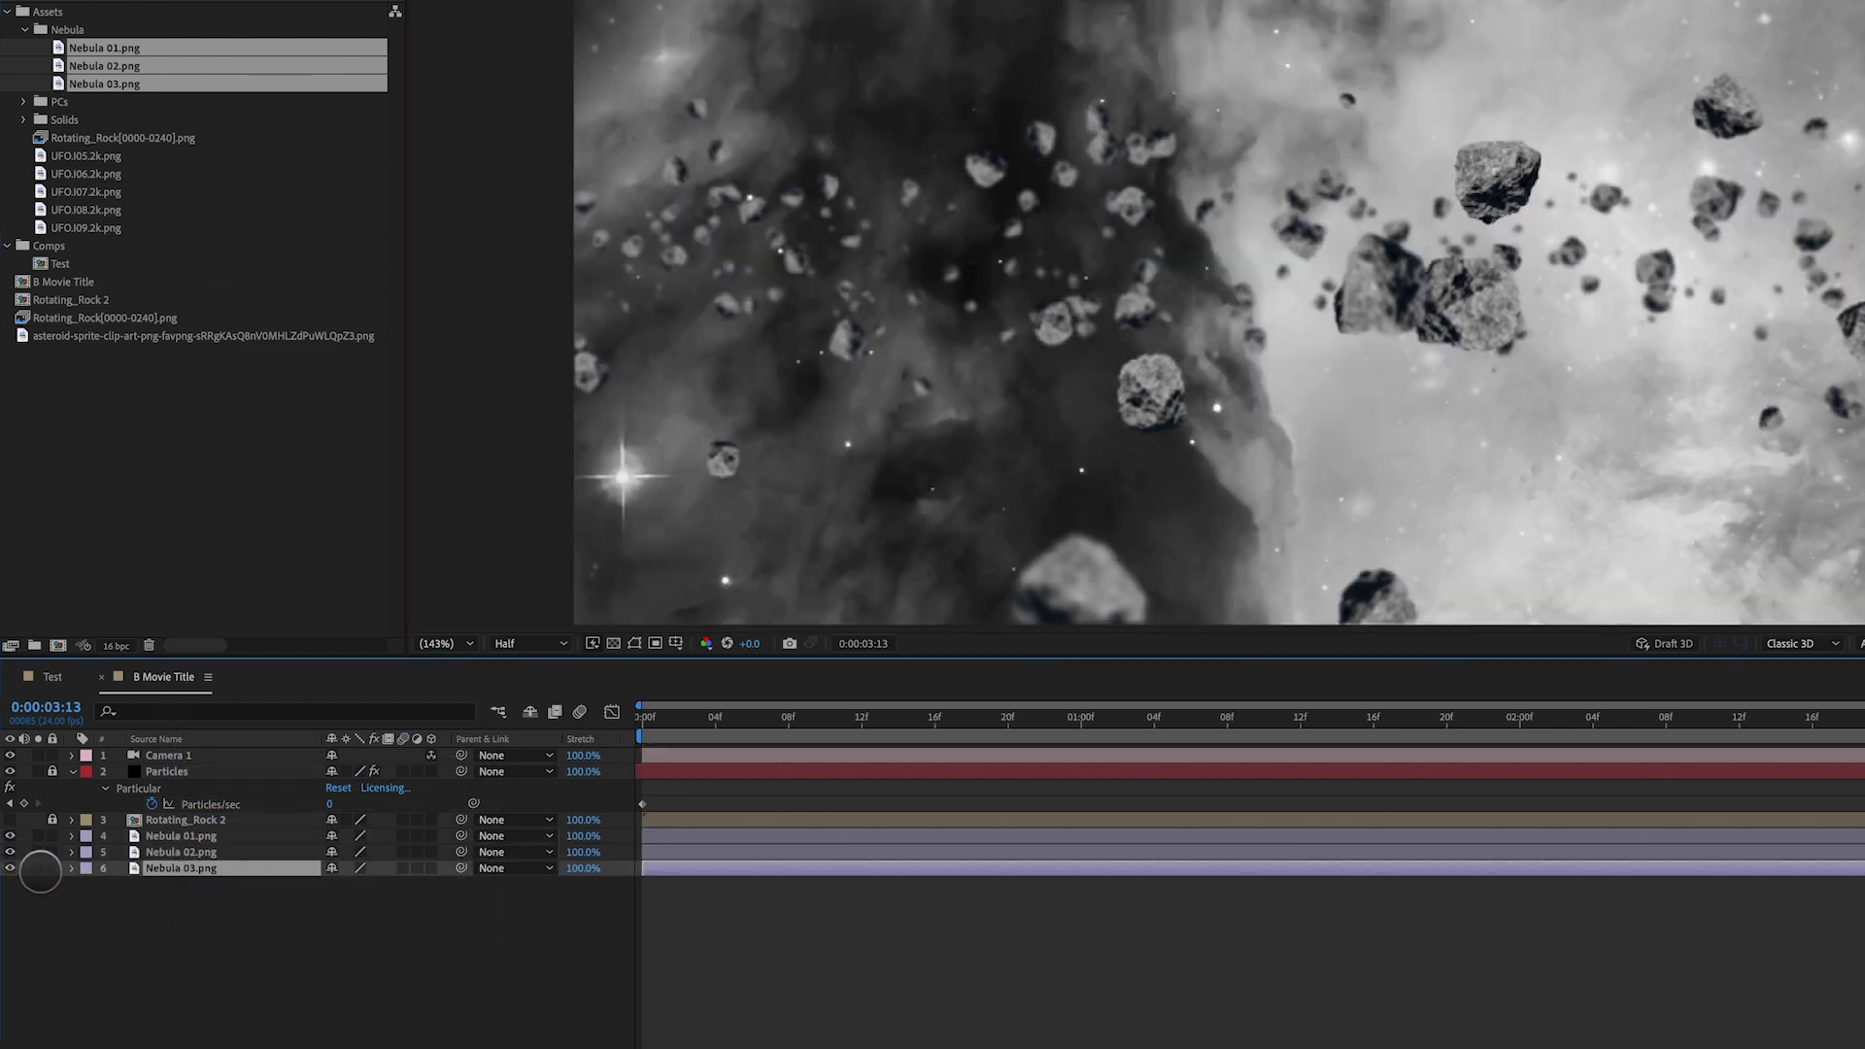
{"action": "mouse_move", "coordinate": [161, 835]}
{"action": "left_mouse_down"}
{"action": "mouse_move", "coordinate": [160, 884]}
{"action": "mouse_move", "coordinate": [185, 828]}
{"action": "left_mouse_up"}
Scale Nebula 01.png to 50% and reposition it in the frame
{"action": "left_click", "coordinate": [203, 869]}
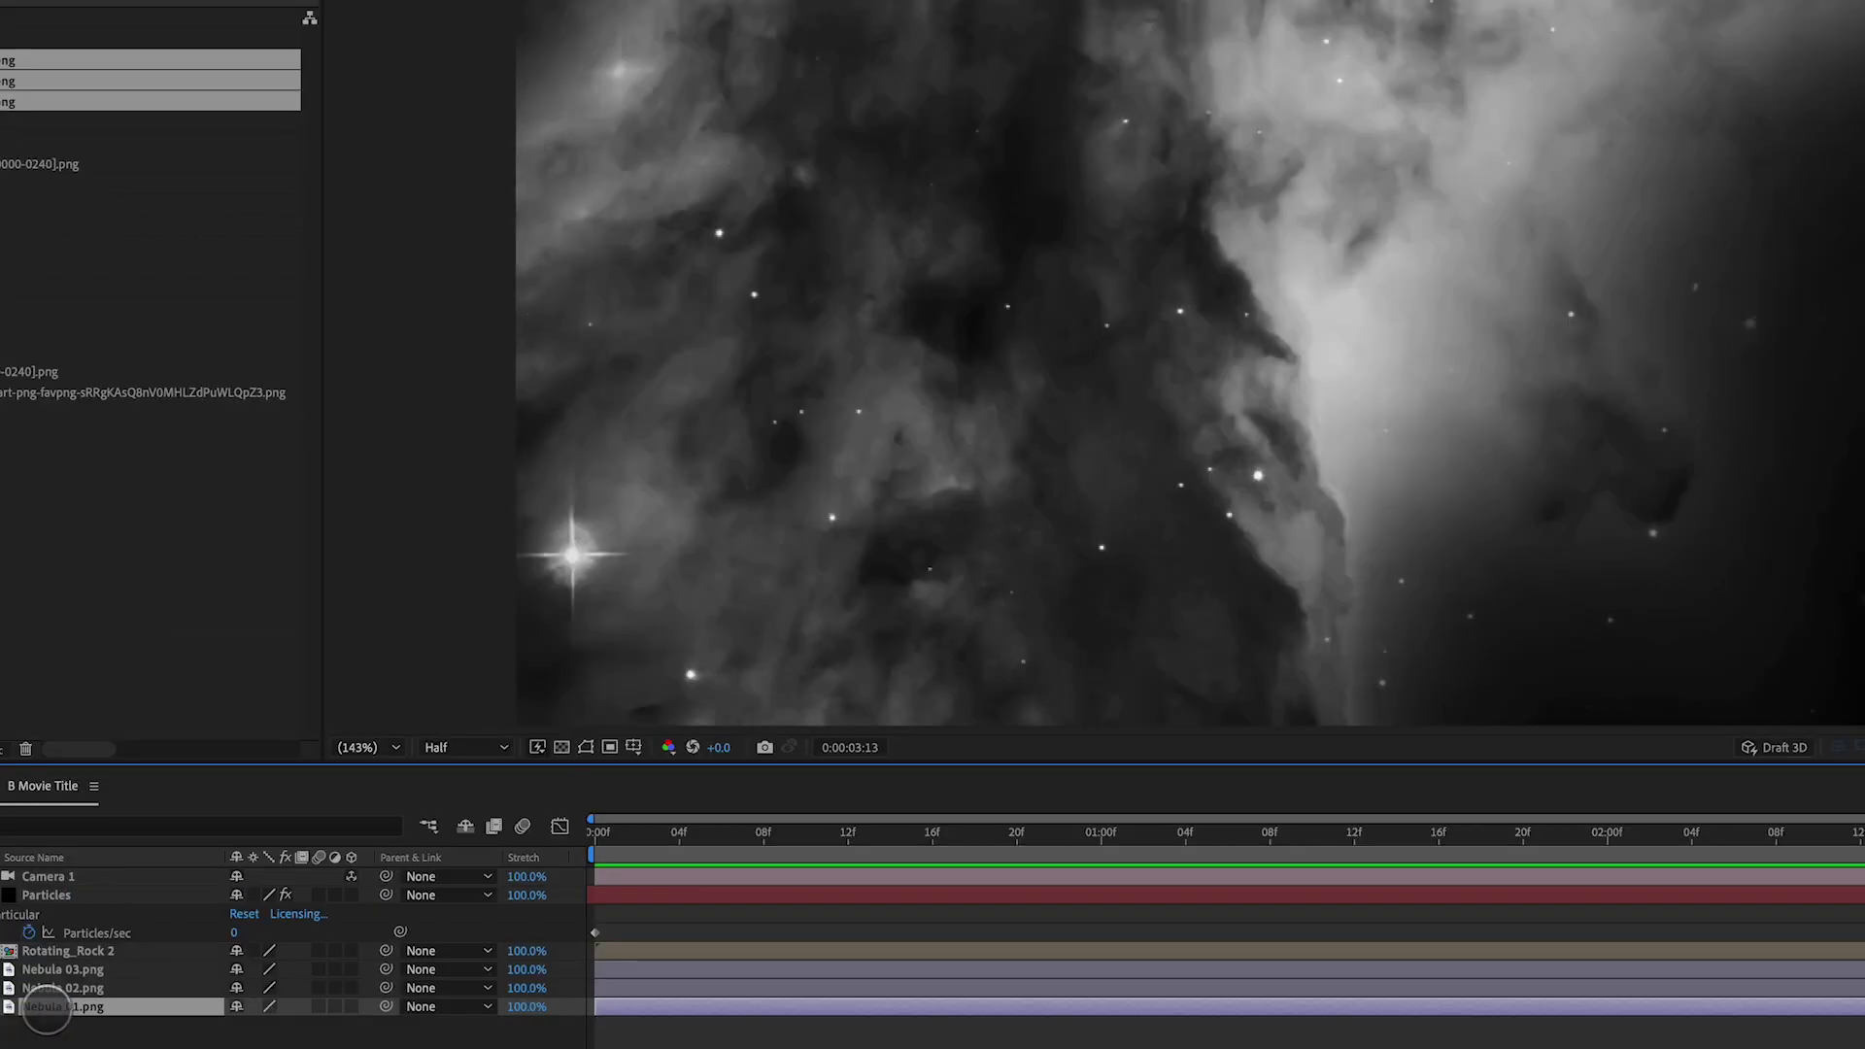
{"action": "key", "text": "s"}
{"action": "left_click", "coordinate": [300, 1026]}
{"action": "type", "text": "5"}
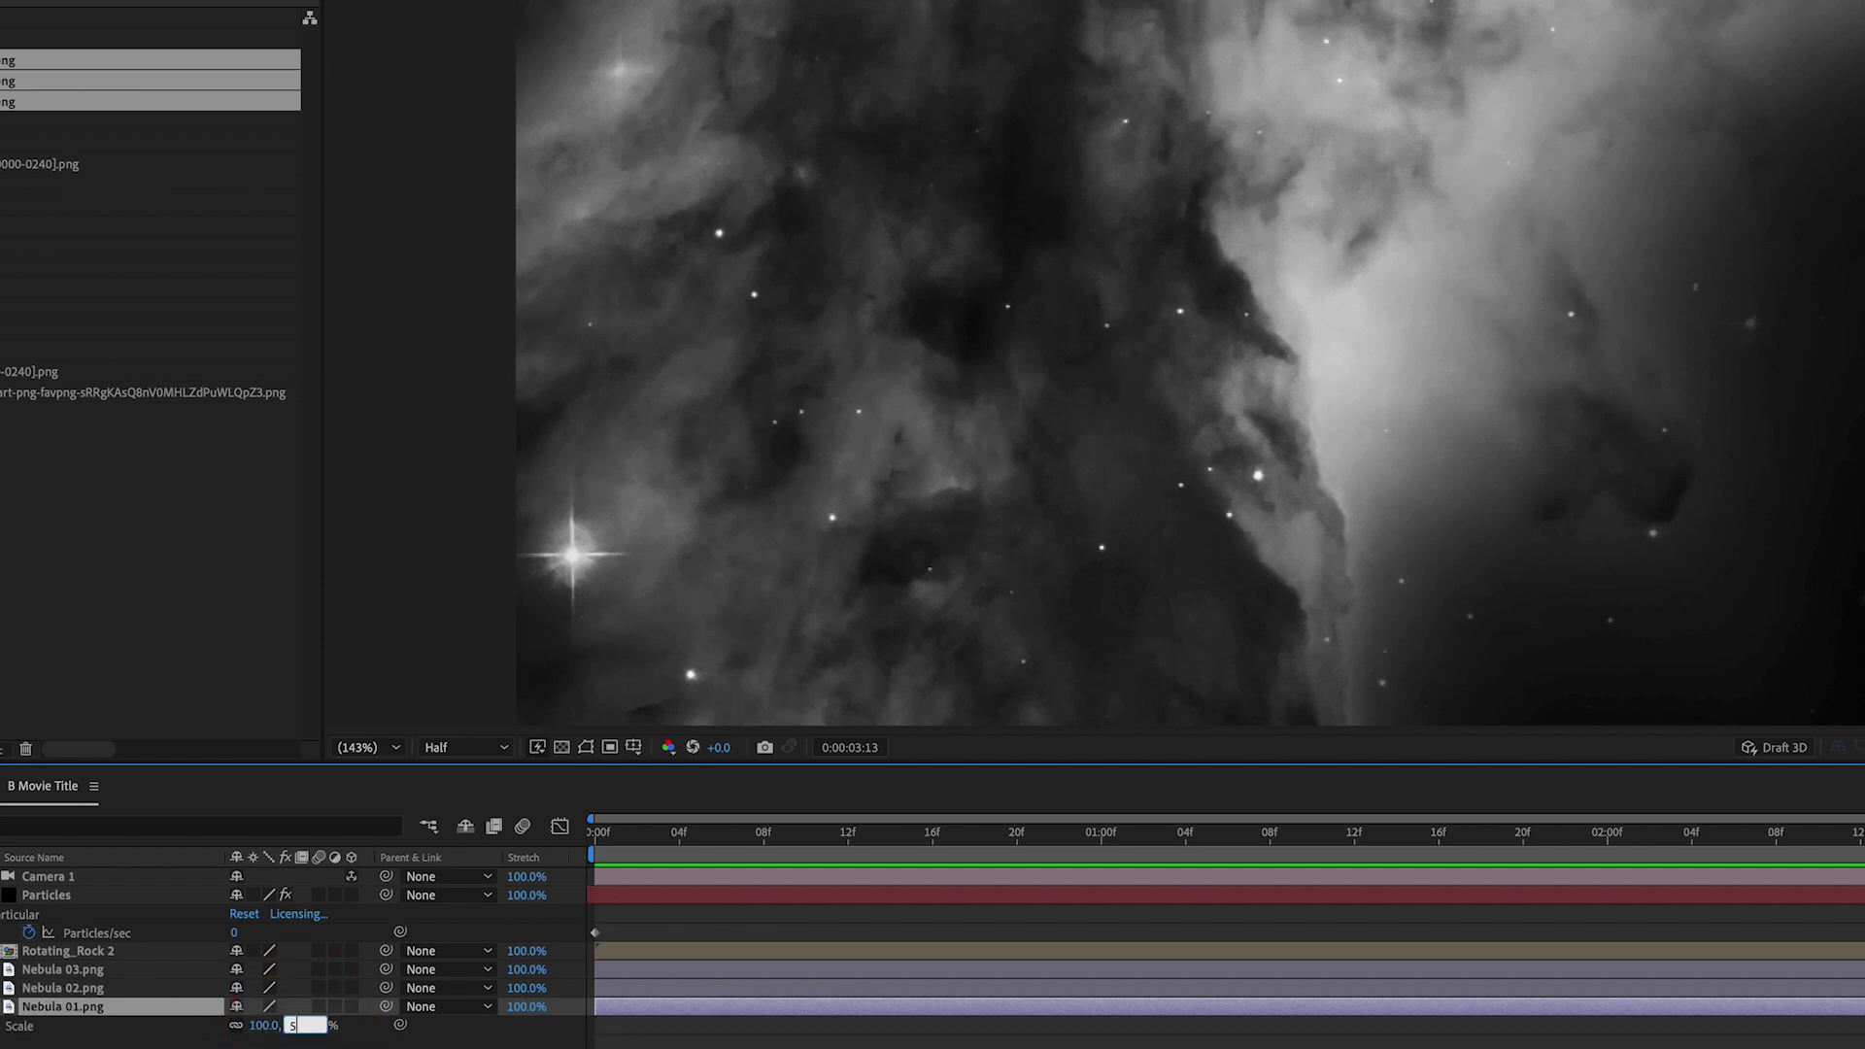
{"action": "type", "text": "0"}
{"action": "key", "text": "Return"}
{"action": "left_click_drag", "start_coordinate": [1020, 544], "coordinate": [792, 469]}
Scale Nebula 02.png to 30% and move it toward the right
{"action": "left_click", "coordinate": [86, 986]}
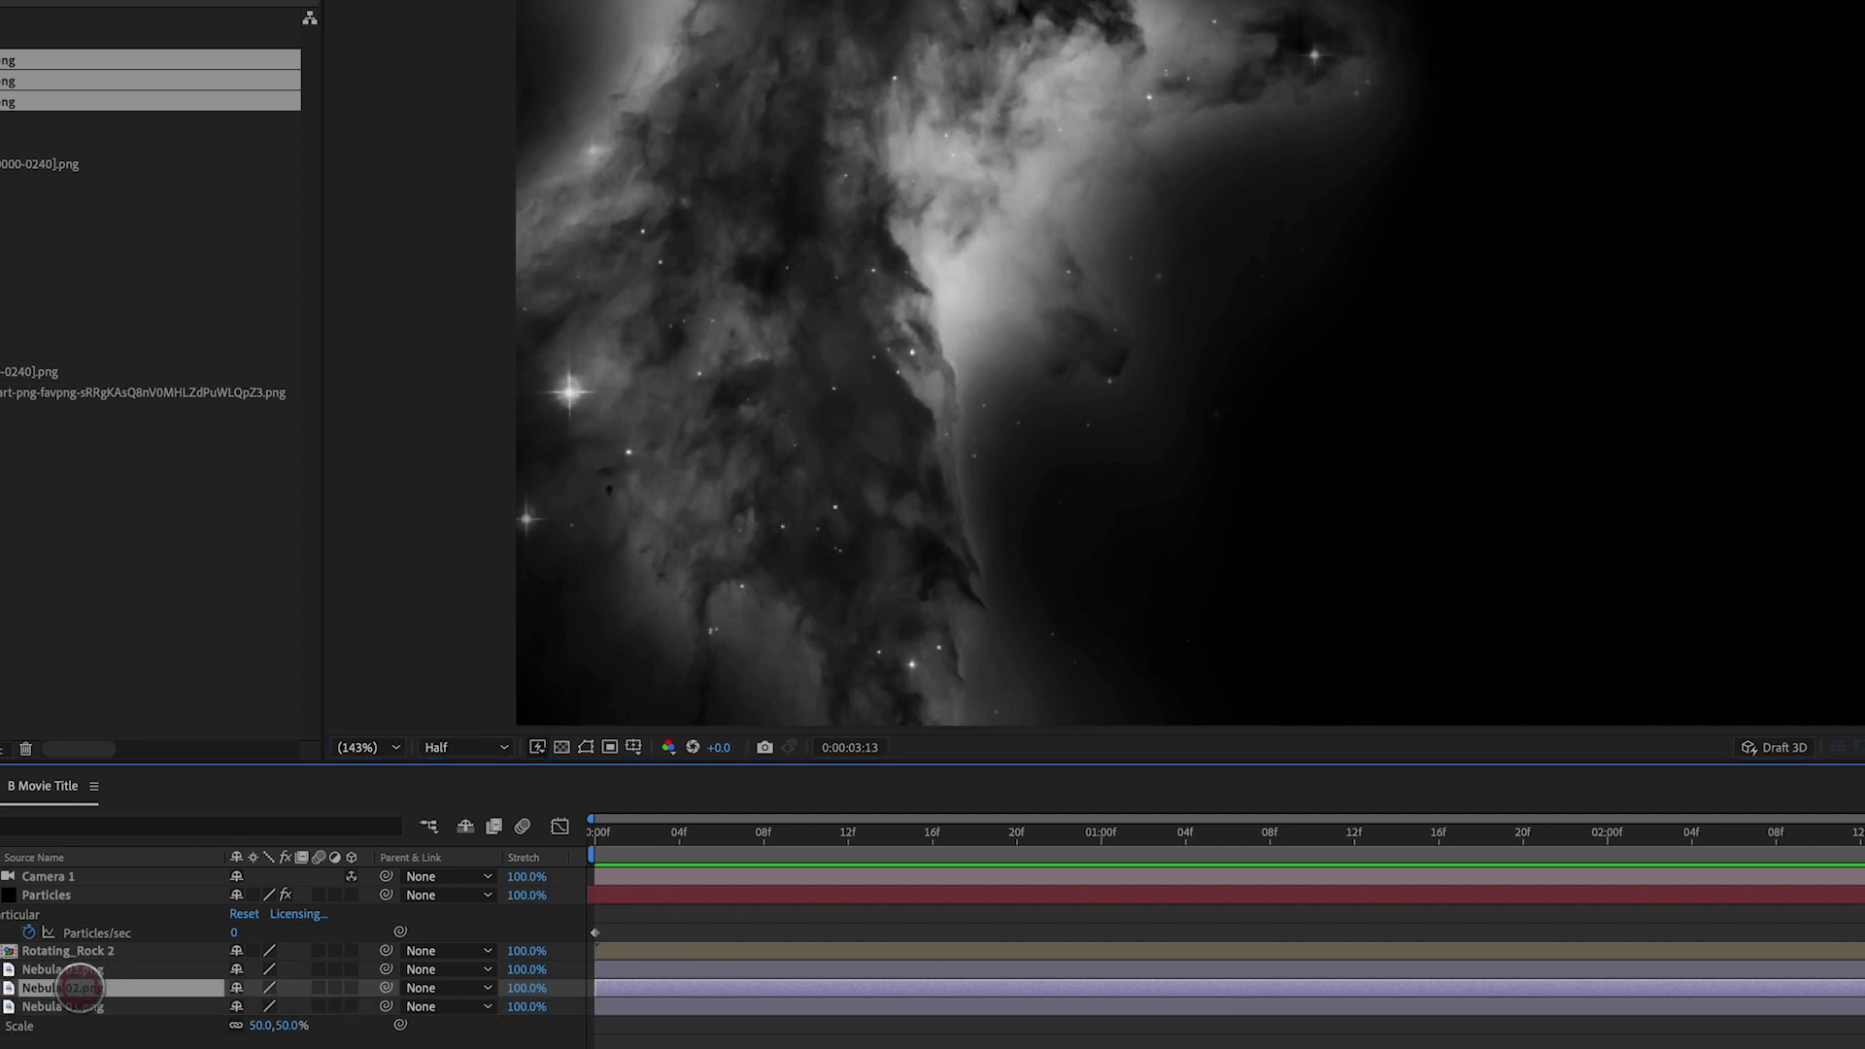
{"action": "key", "text": "s"}
{"action": "left_click", "coordinate": [301, 1005]}
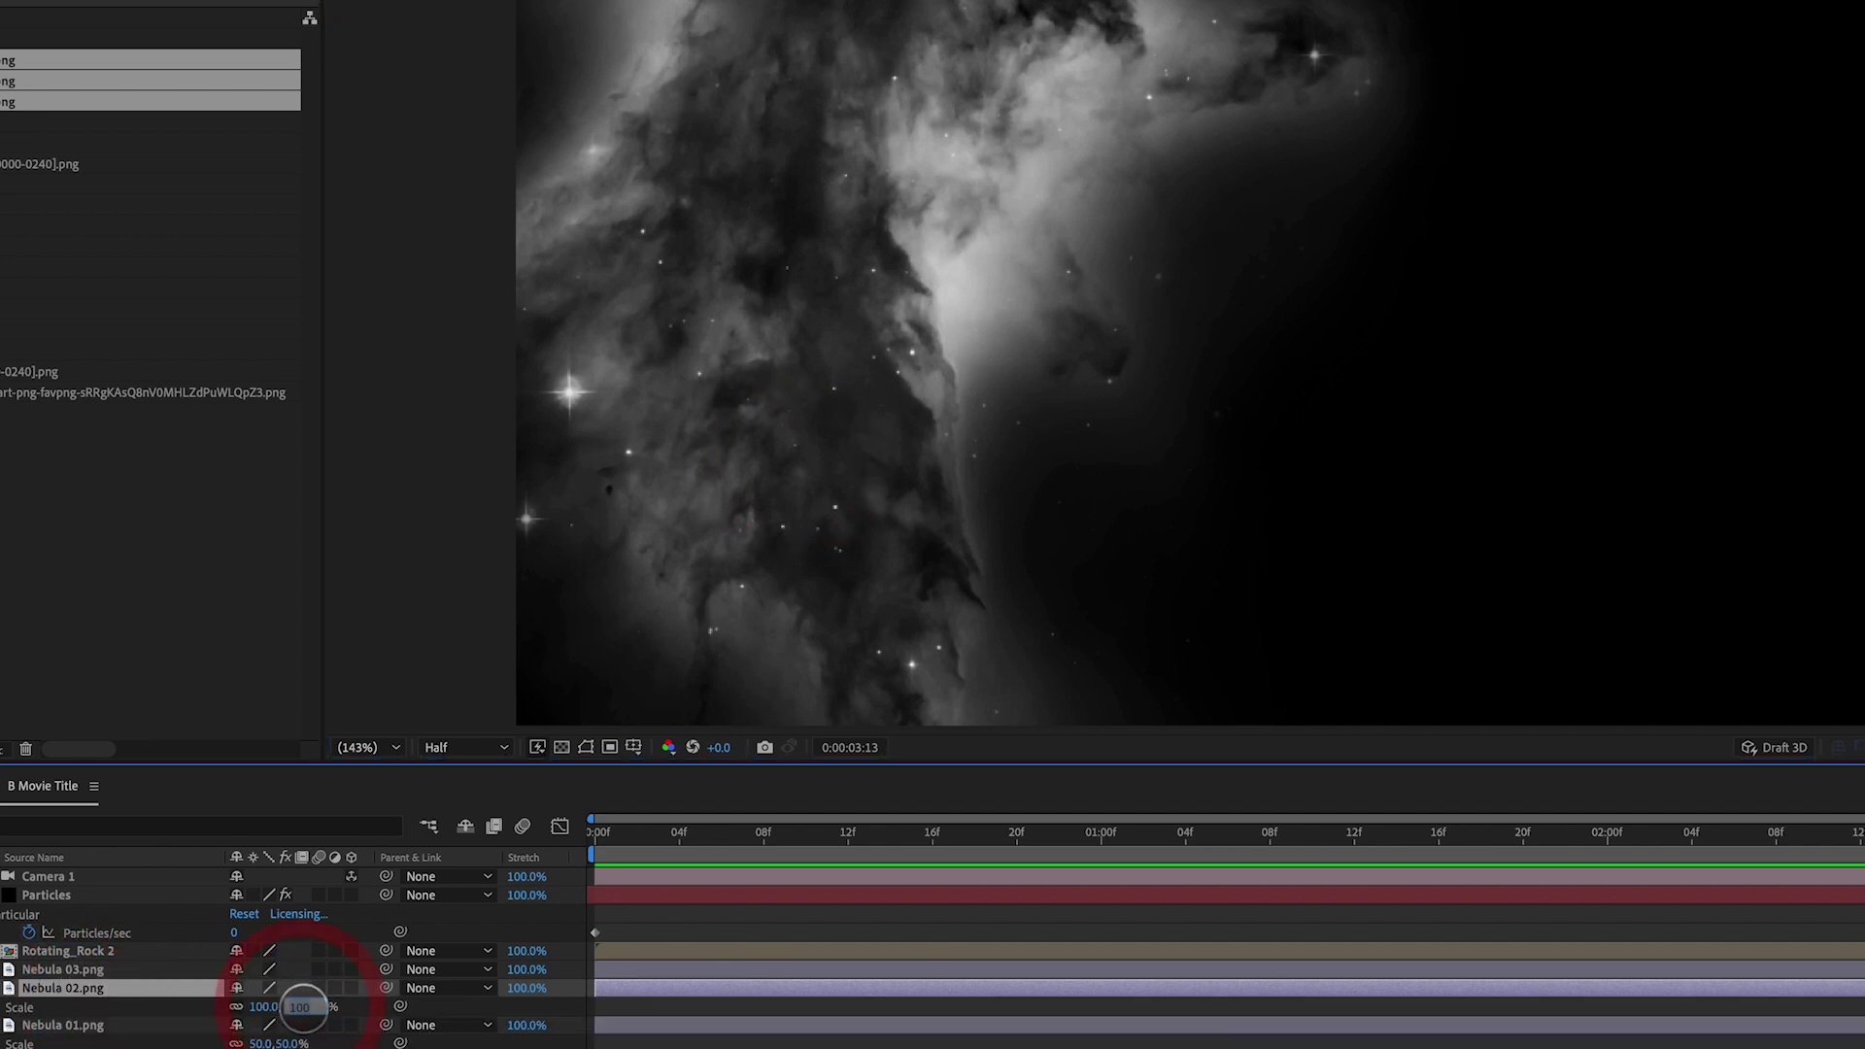
{"action": "type", "text": "30"}
{"action": "key", "text": "Return"}
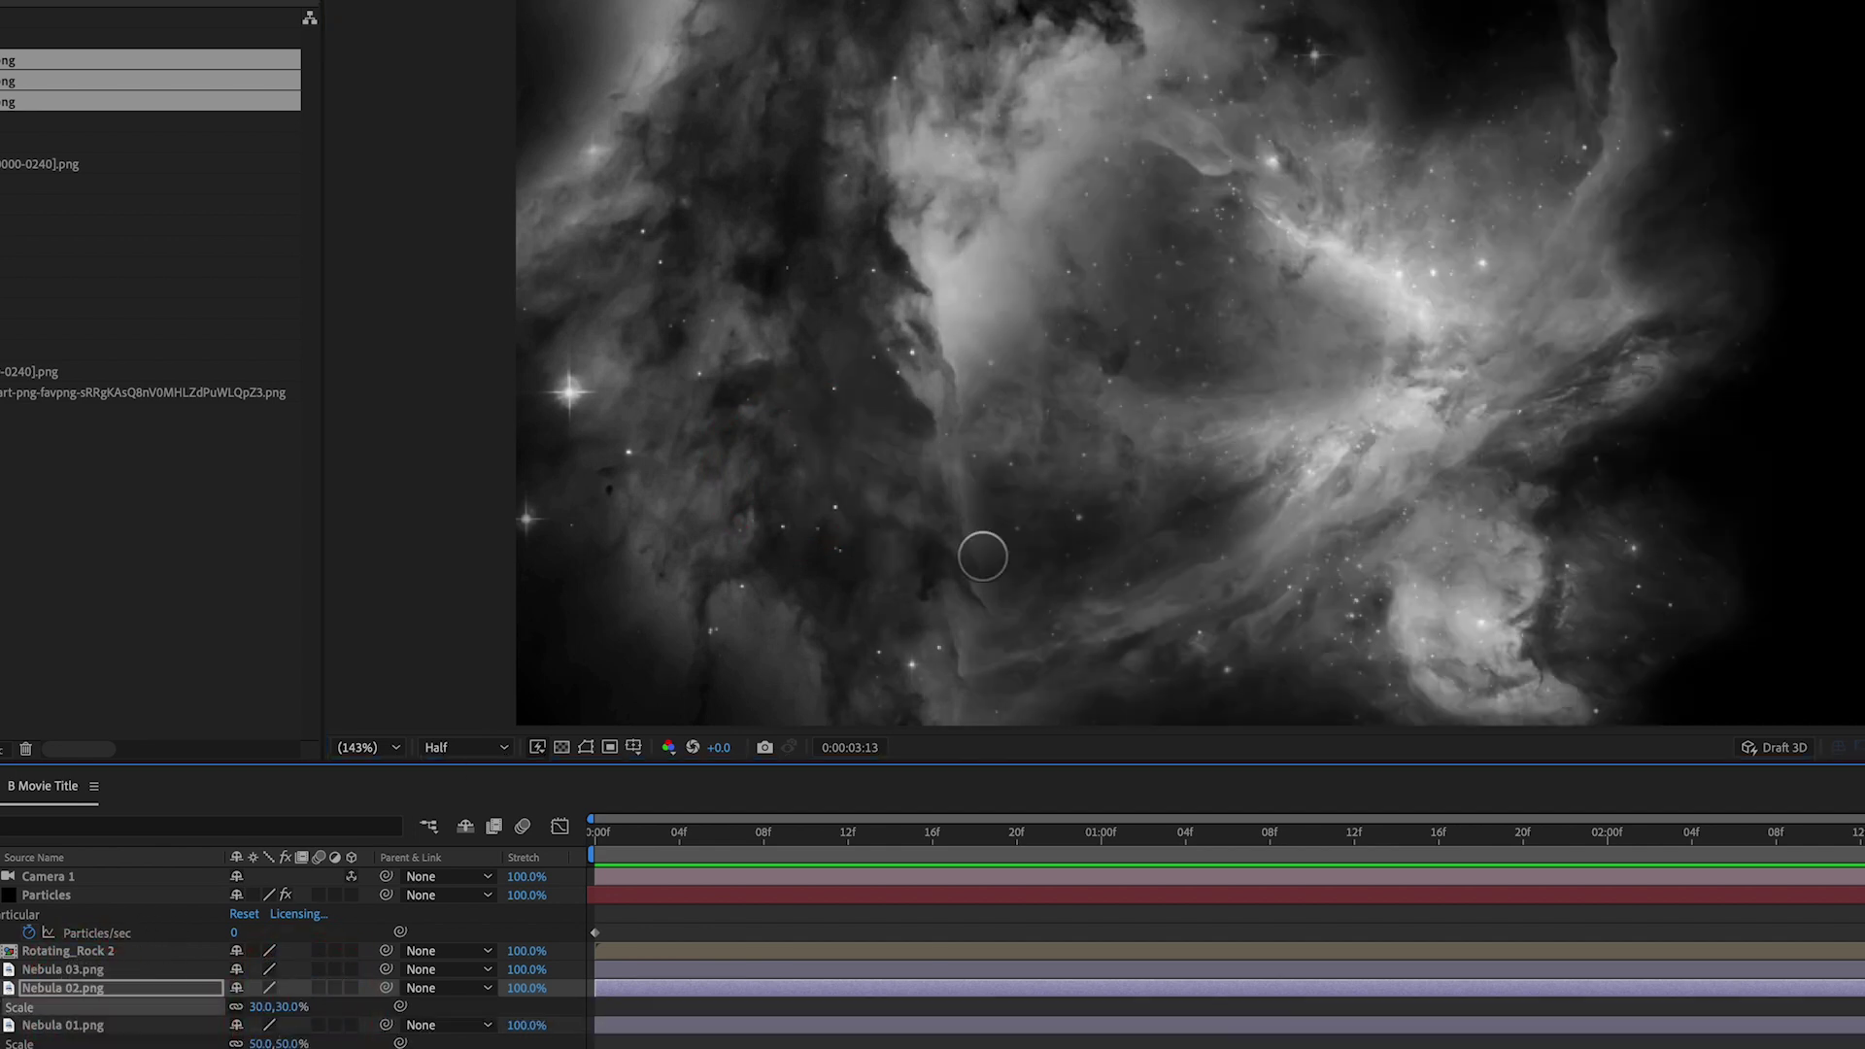
{"action": "left_click_drag", "start_coordinate": [1303, 380], "coordinate": [1759, 355]}
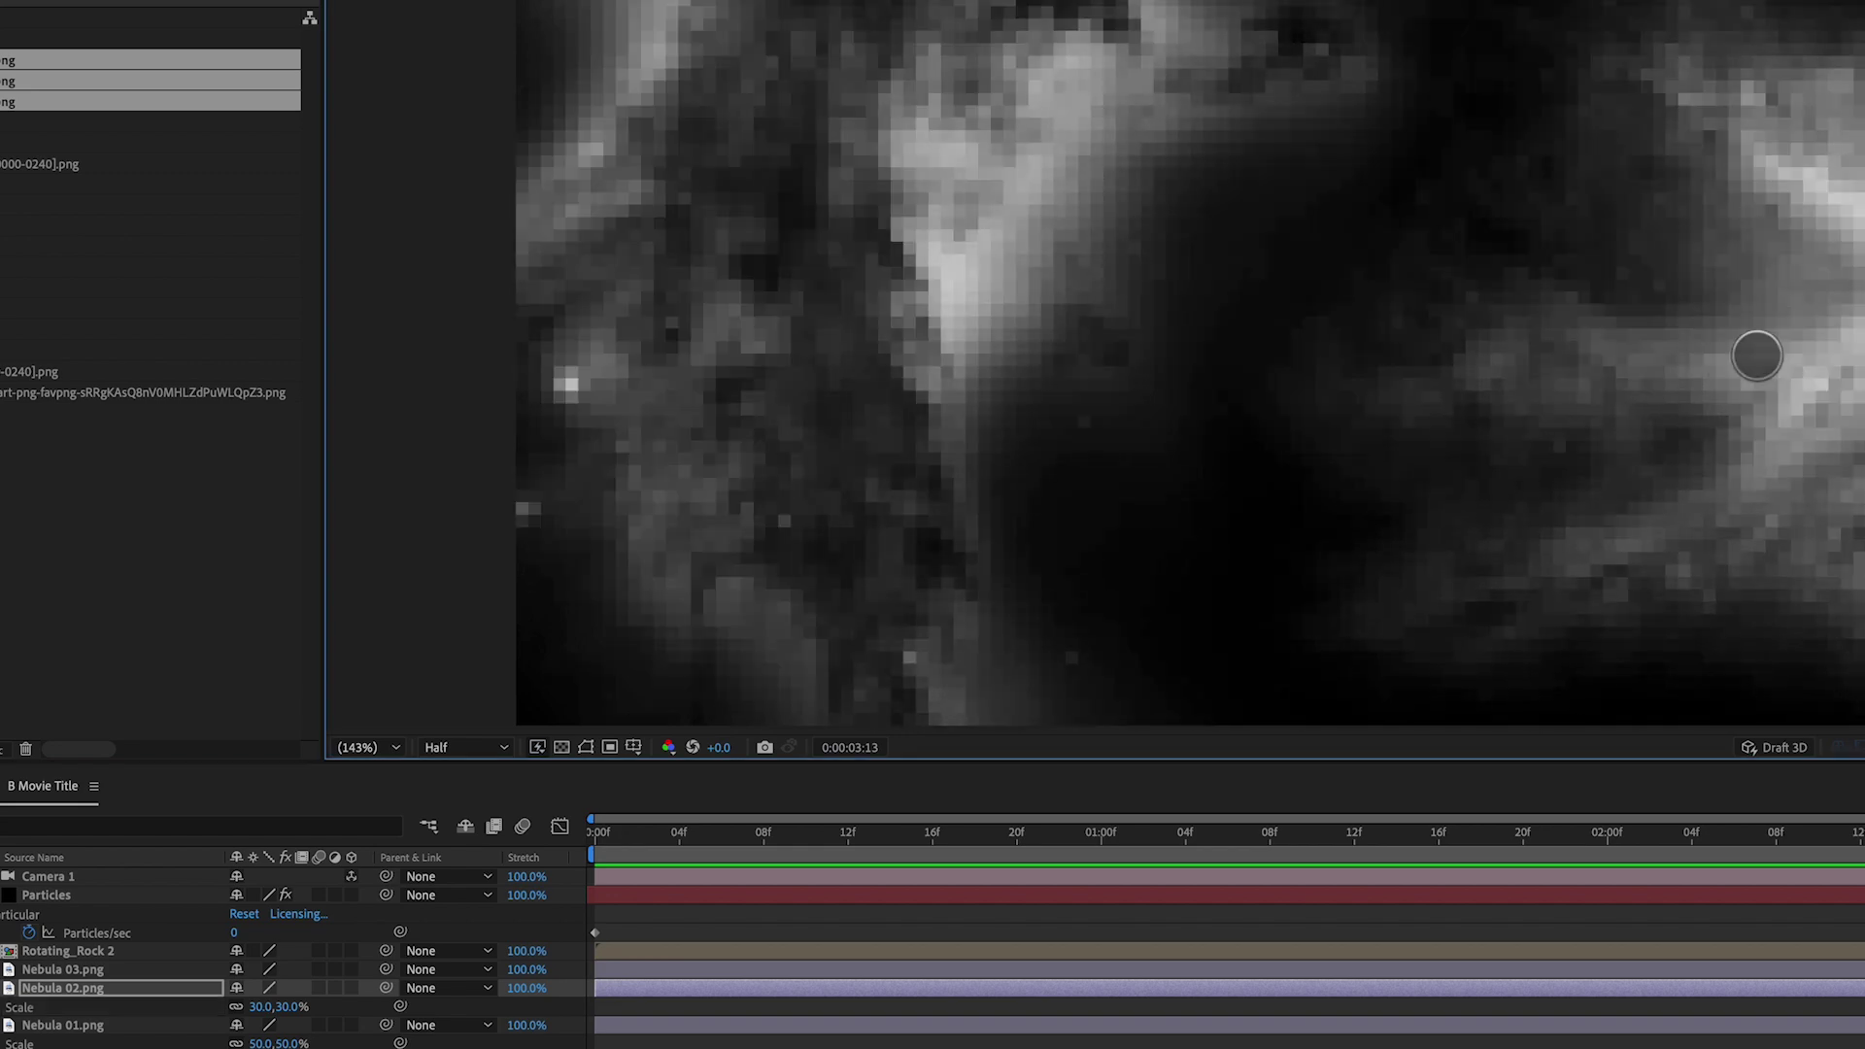
Scale Nebula 03.png to 15% and shift it slightly right
{"action": "left_click", "coordinate": [90, 970]}
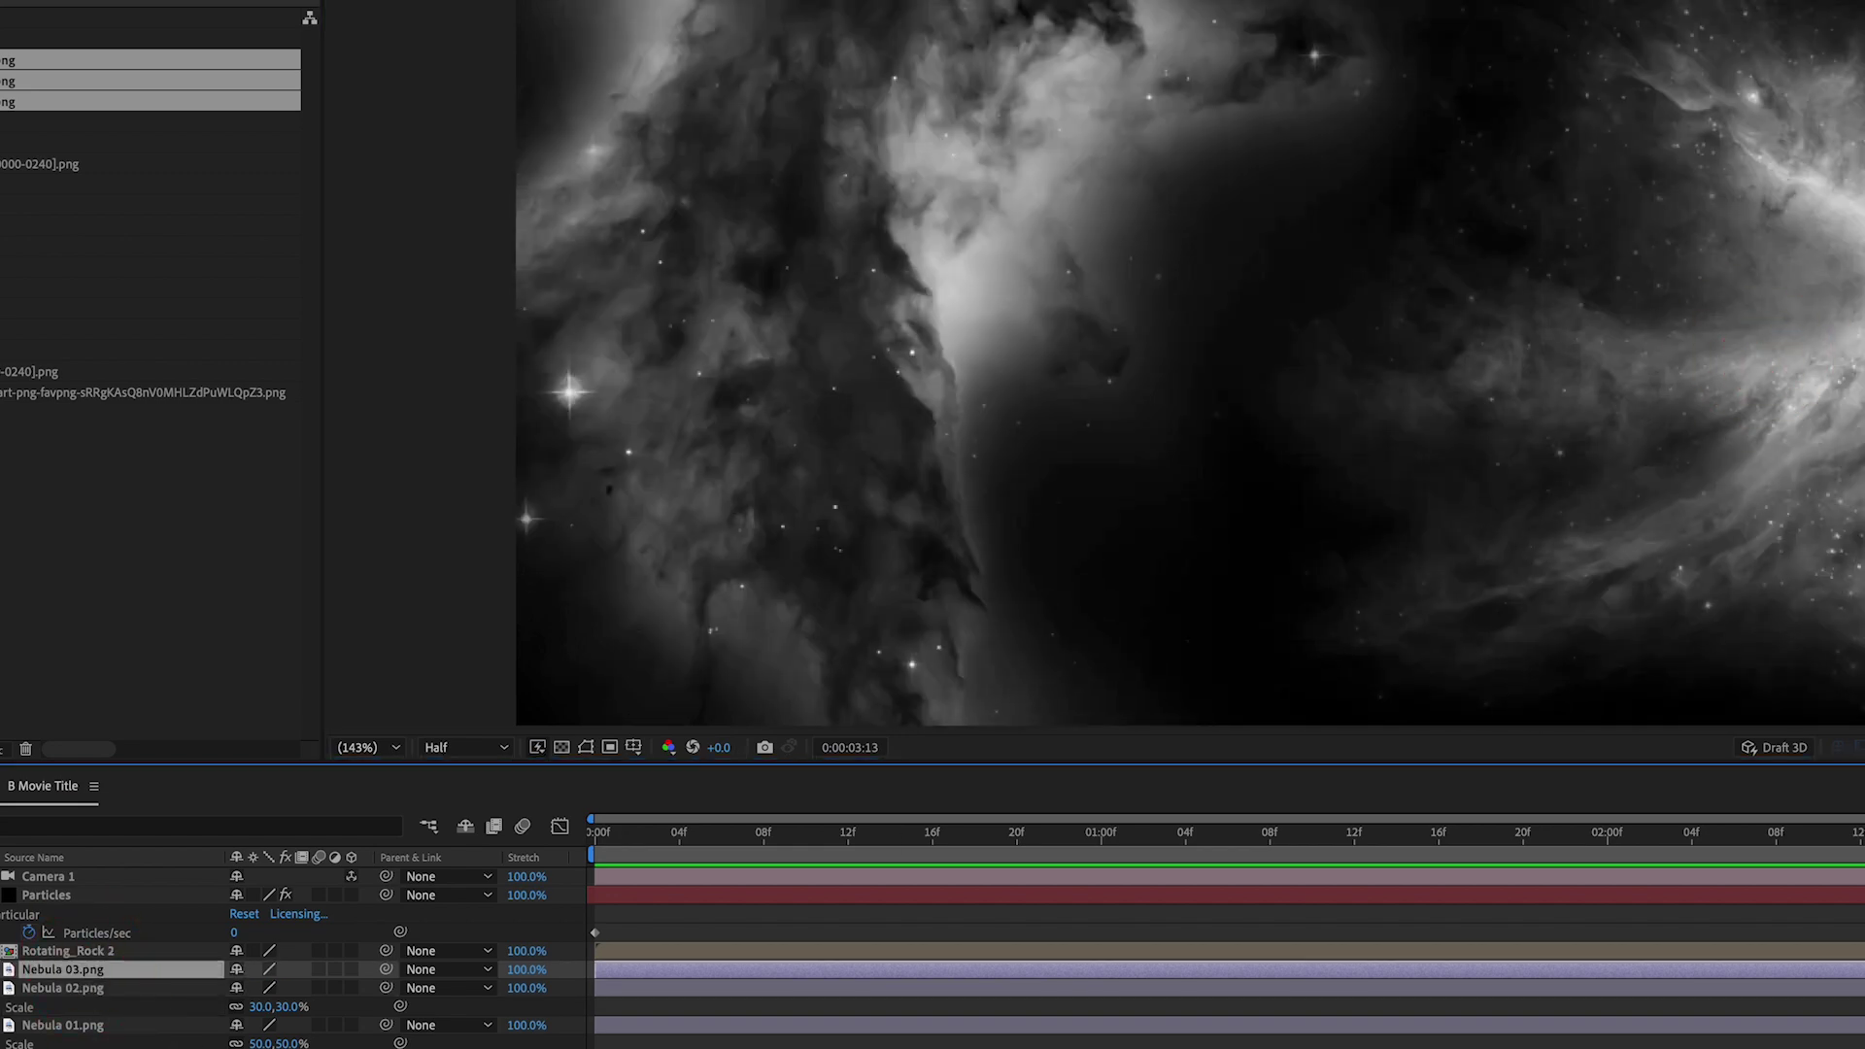
{"action": "key", "text": "s"}
{"action": "left_click", "coordinate": [296, 988]}
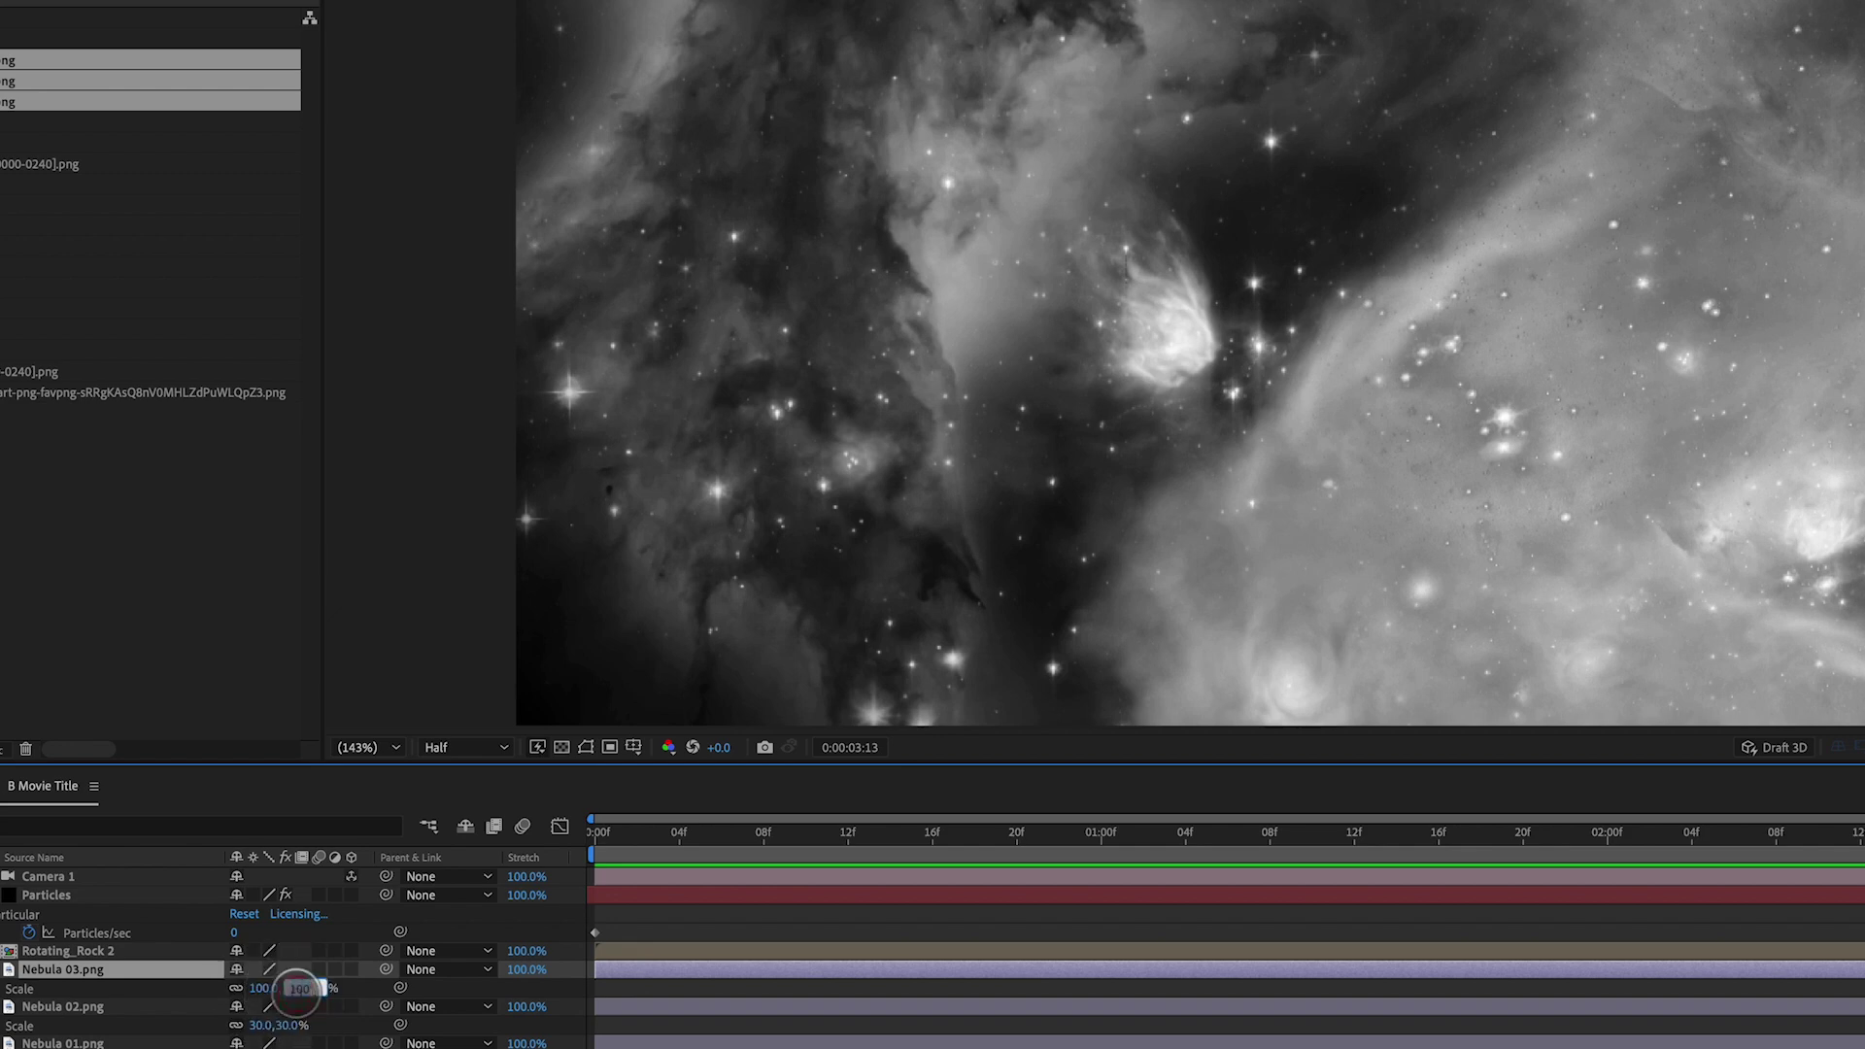
{"action": "key", "text": "Return"}
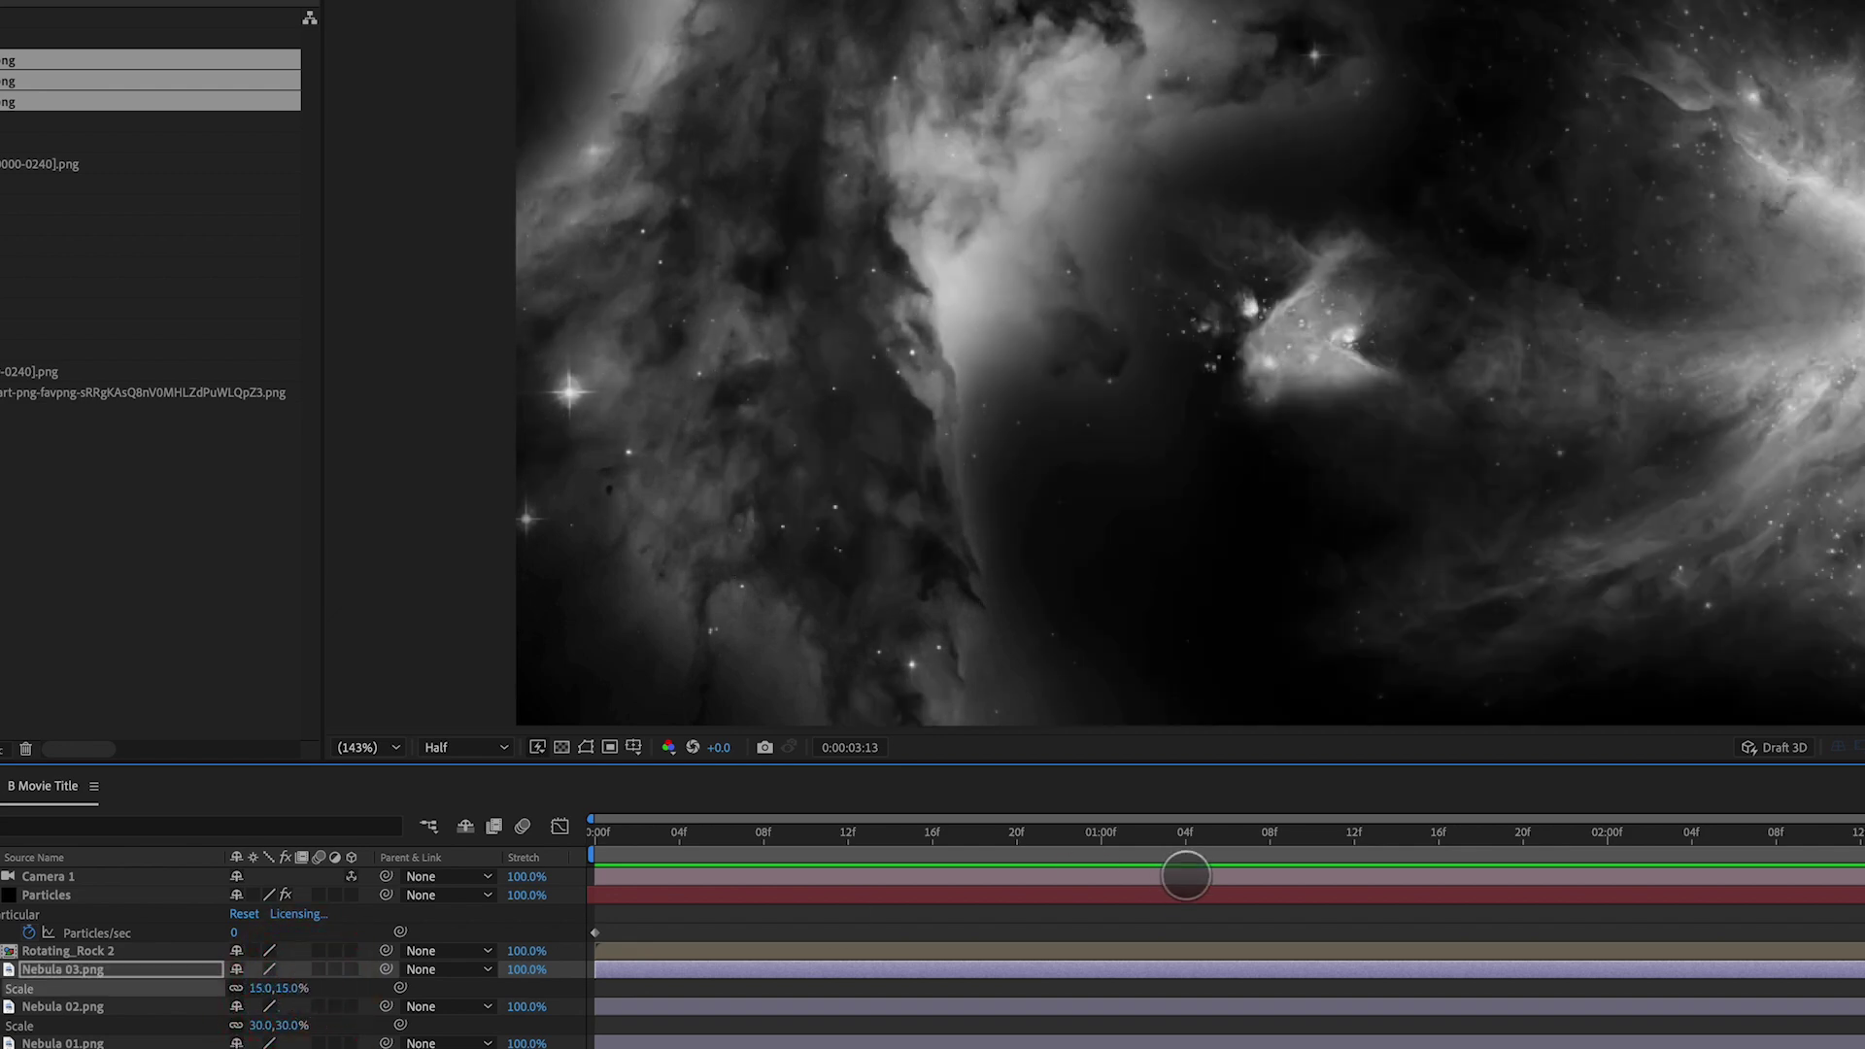
{"action": "left_click_drag", "start_coordinate": [1354, 333], "coordinate": [1299, 310]}
Apply Camera Lens Blur with Blur Radius 20 to the nebula layers, then collapse Nebula 03.png
{"action": "key", "text": "backslash"}
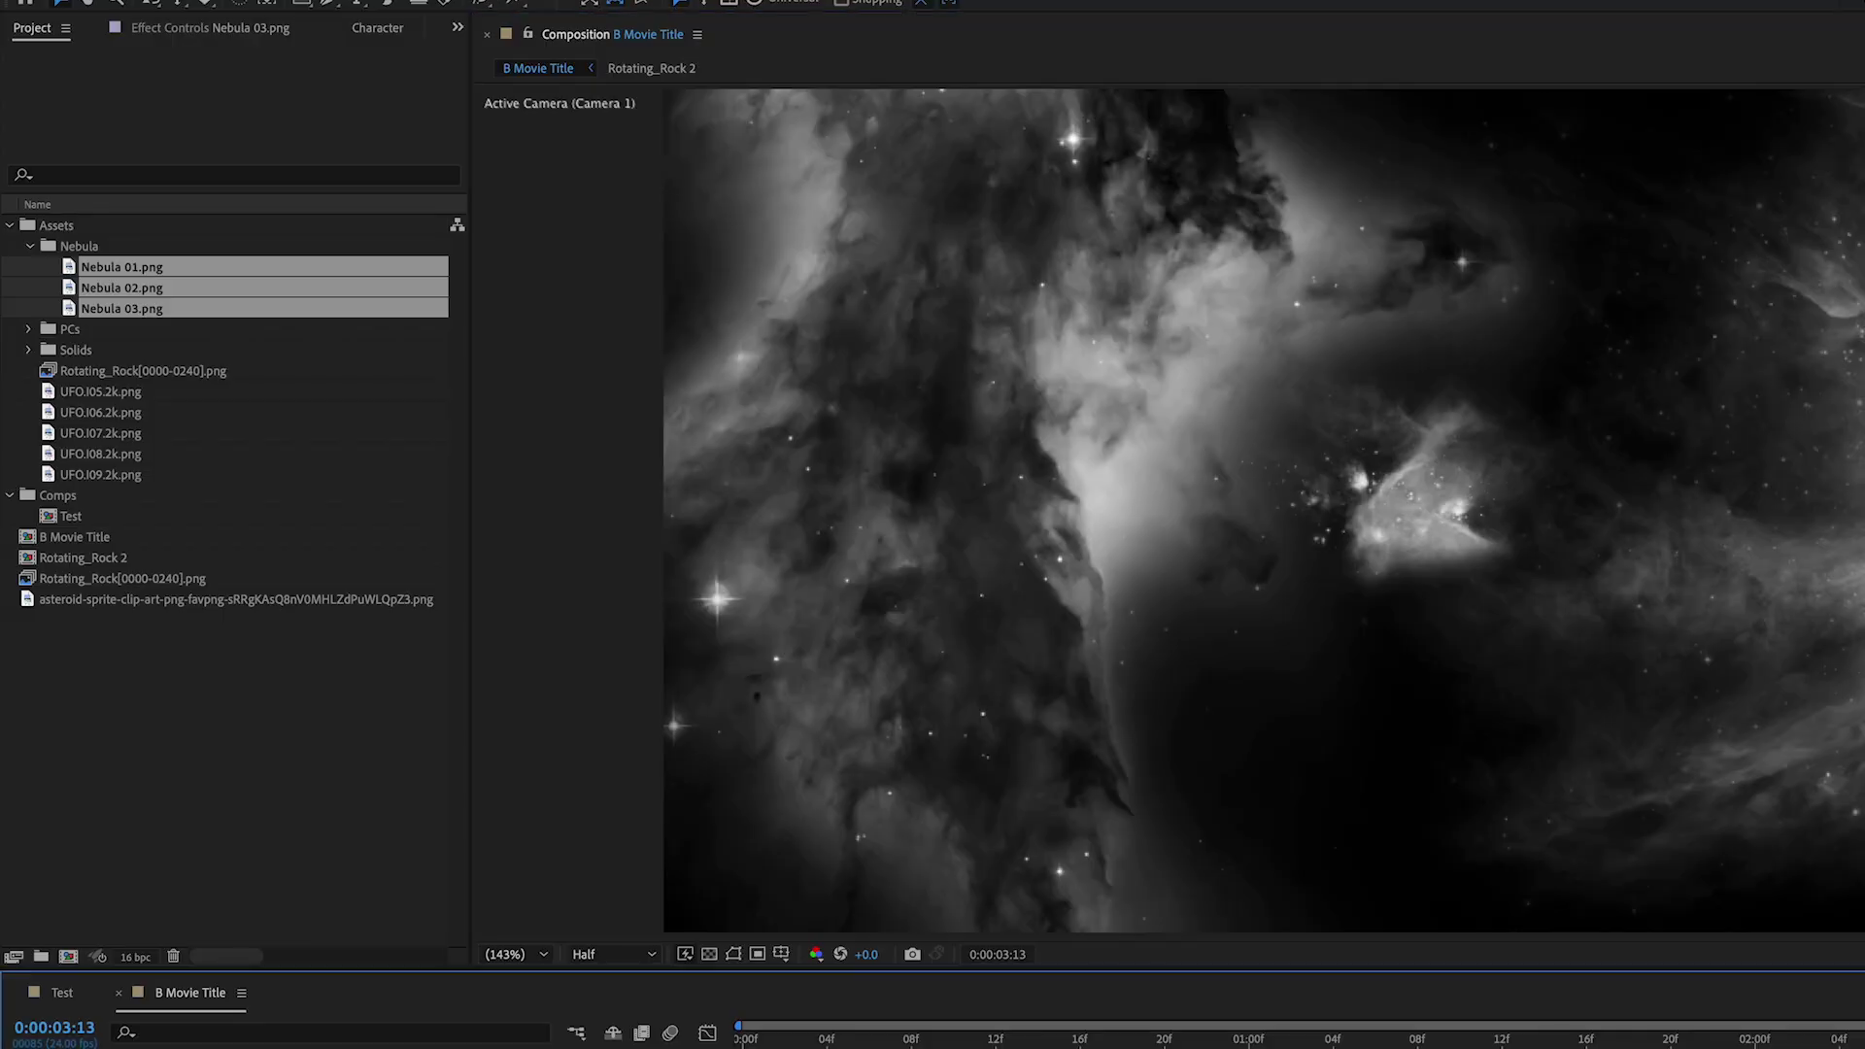
{"action": "left_click", "coordinate": [447, 2]}
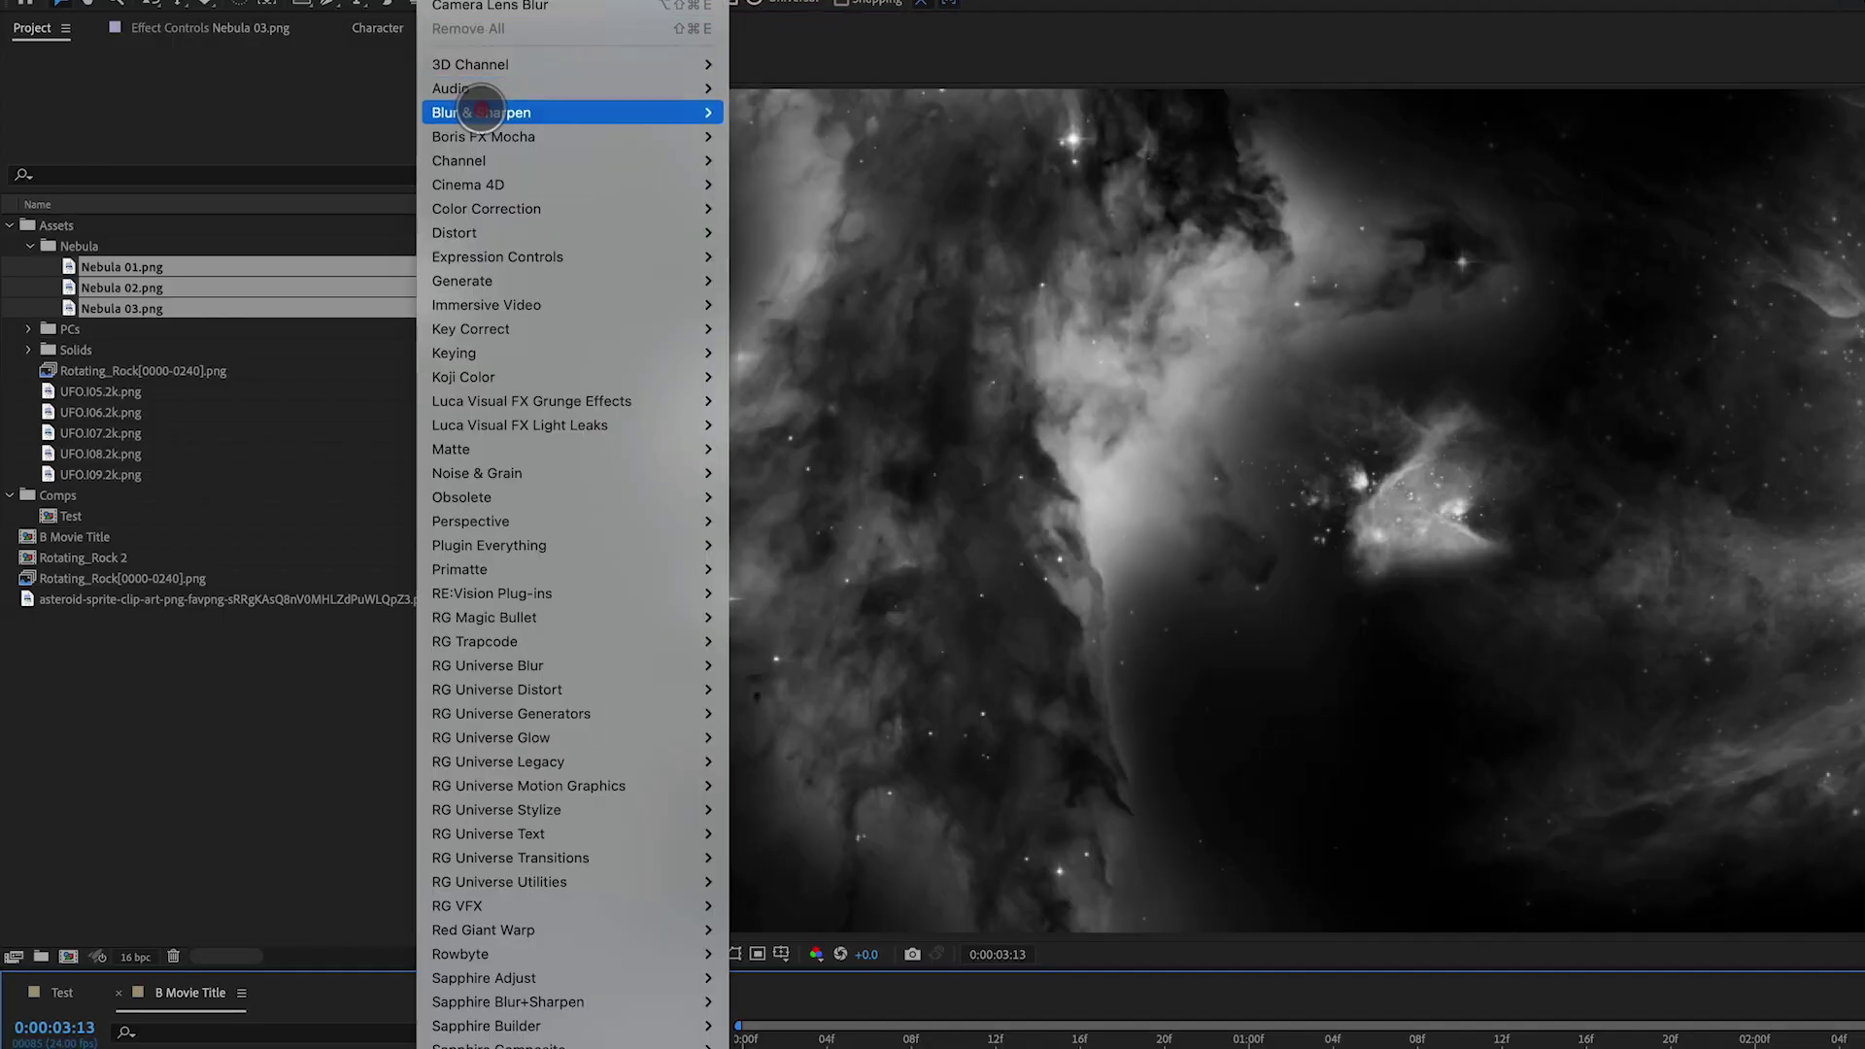
{"action": "mouse_move", "coordinate": [583, 113]}
{"action": "left_click", "coordinate": [796, 136]}
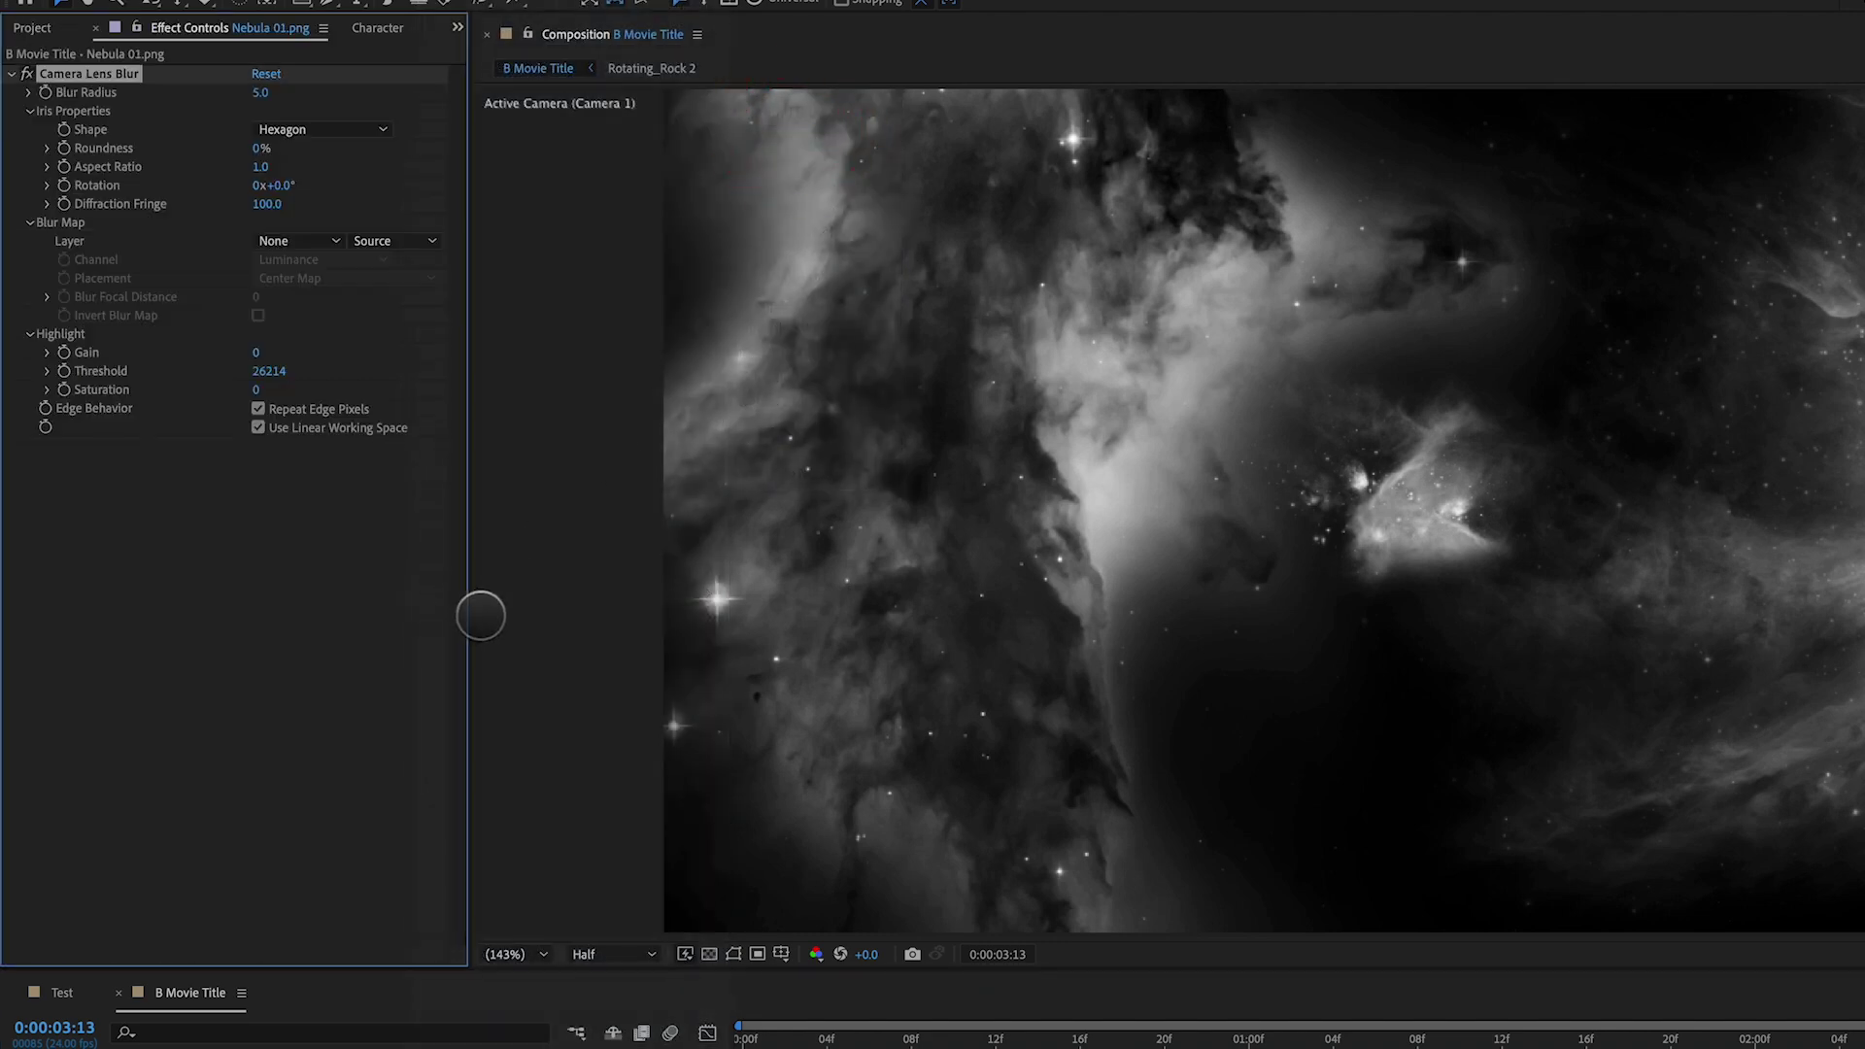
{"action": "left_click", "coordinate": [260, 93]}
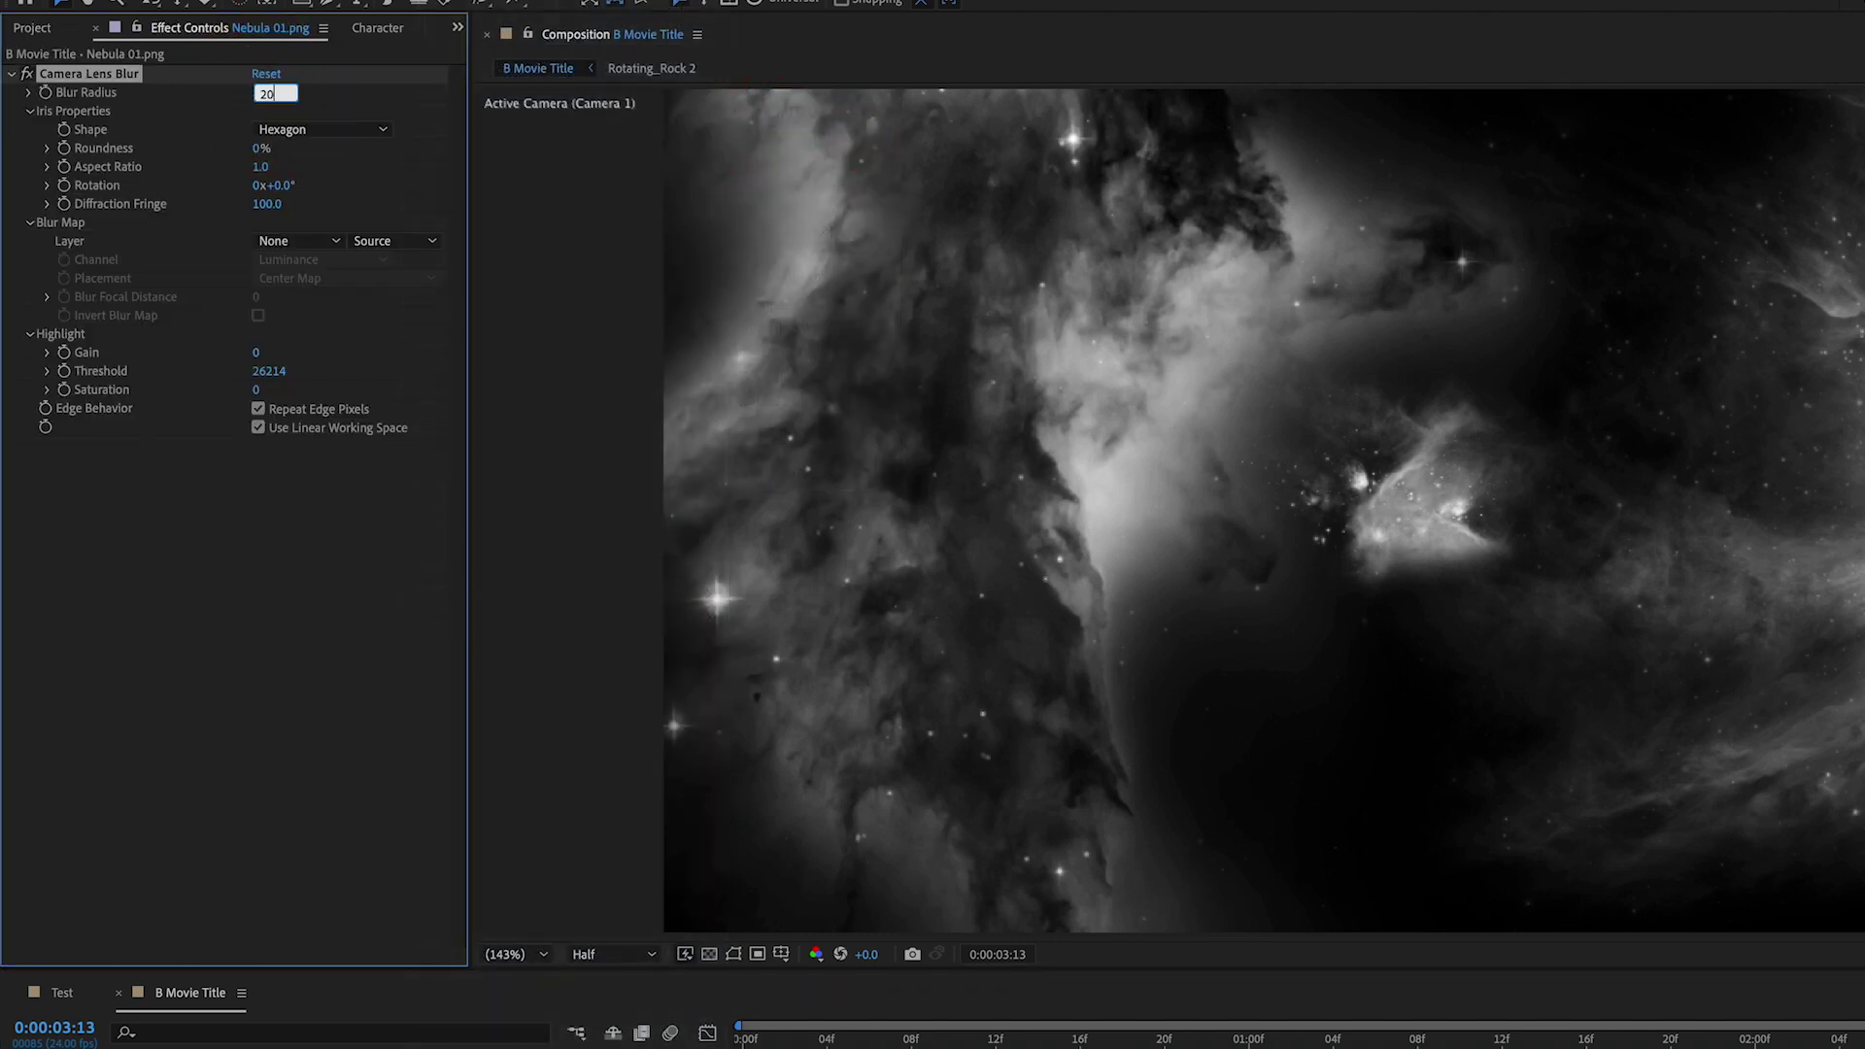
{"action": "key", "text": "Return"}
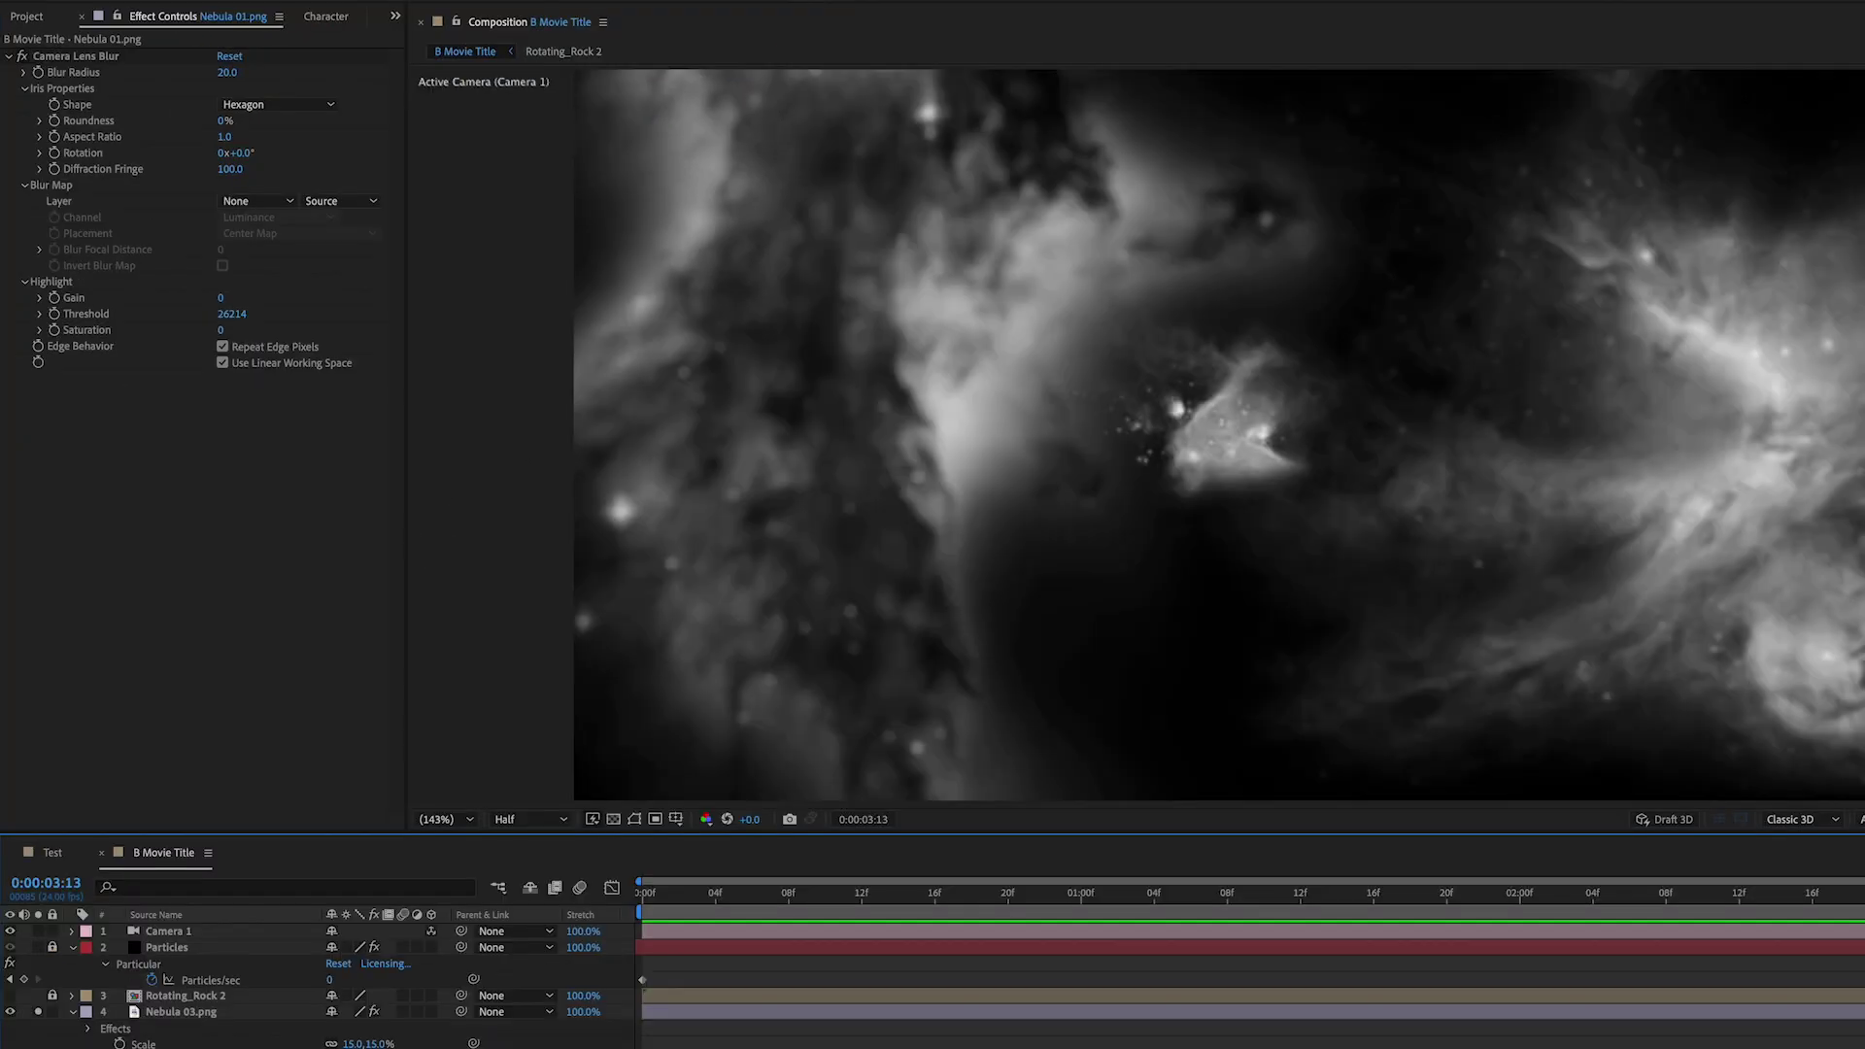
{"action": "left_click", "coordinate": [213, 1012]}
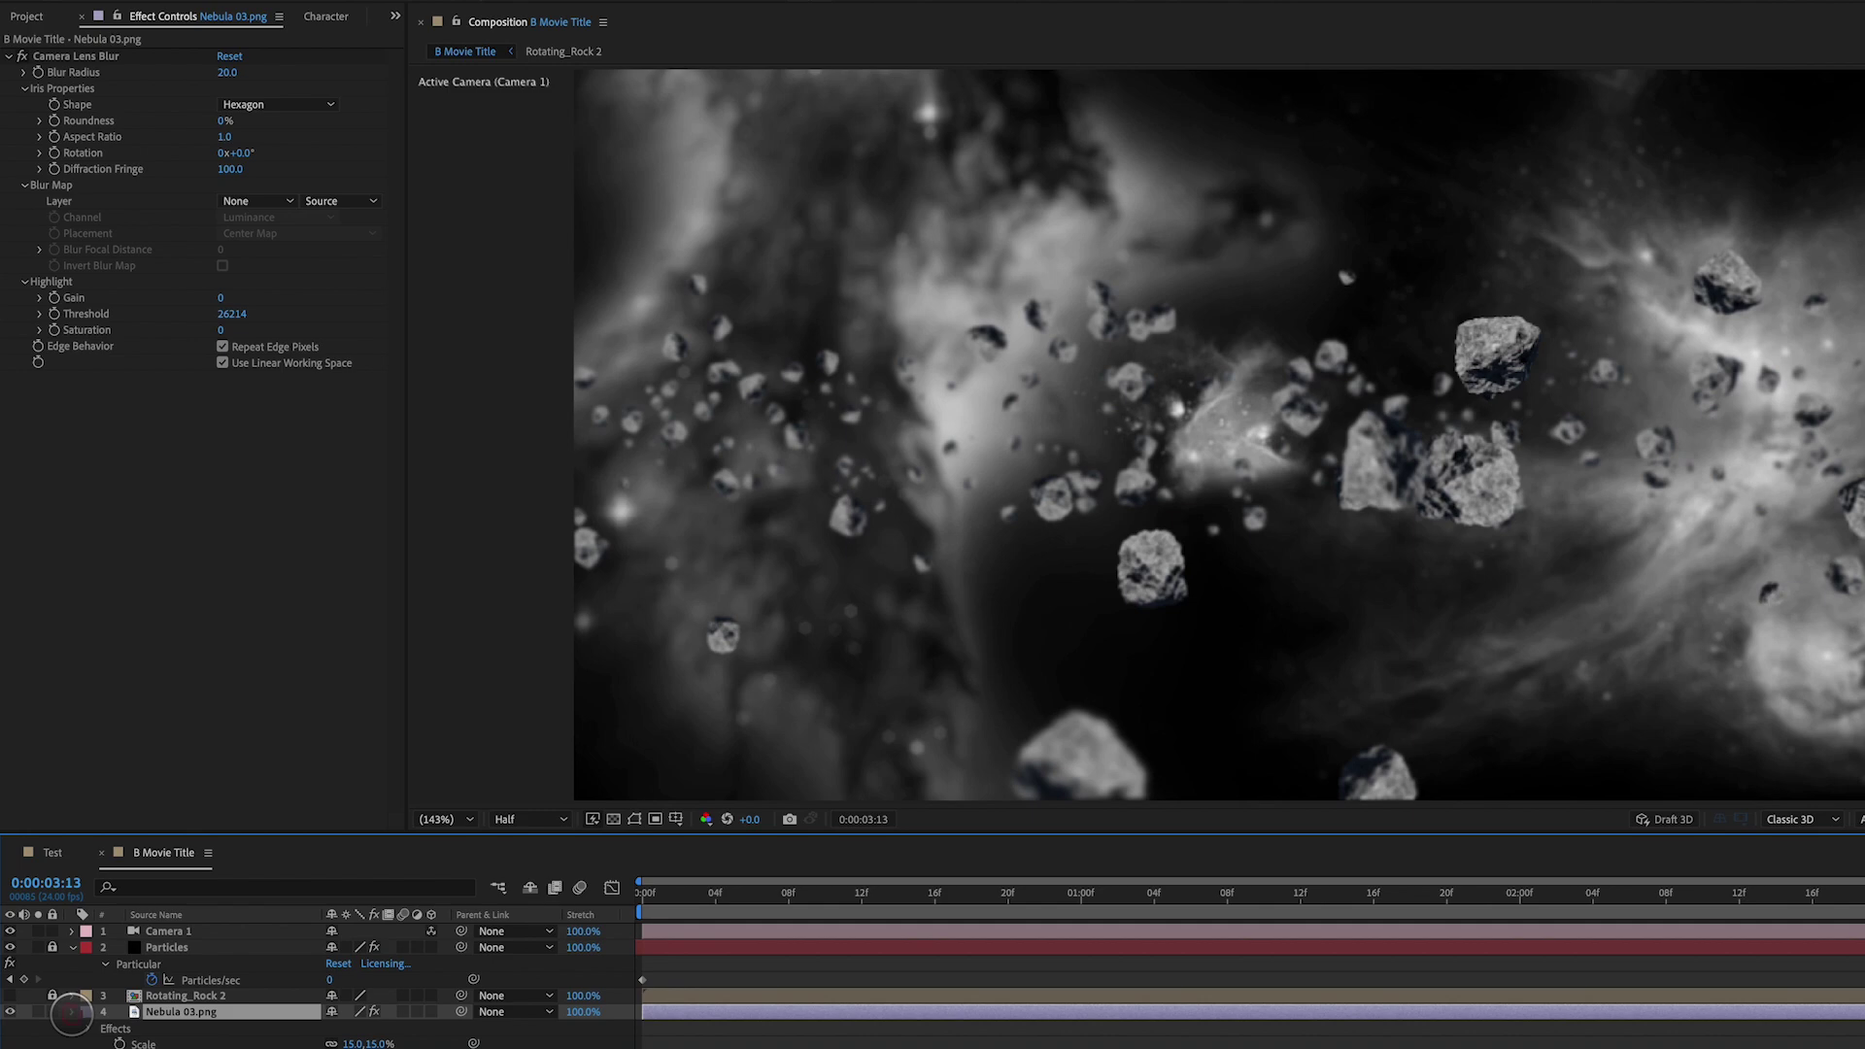
{"action": "left_click", "coordinate": [71, 1011]}
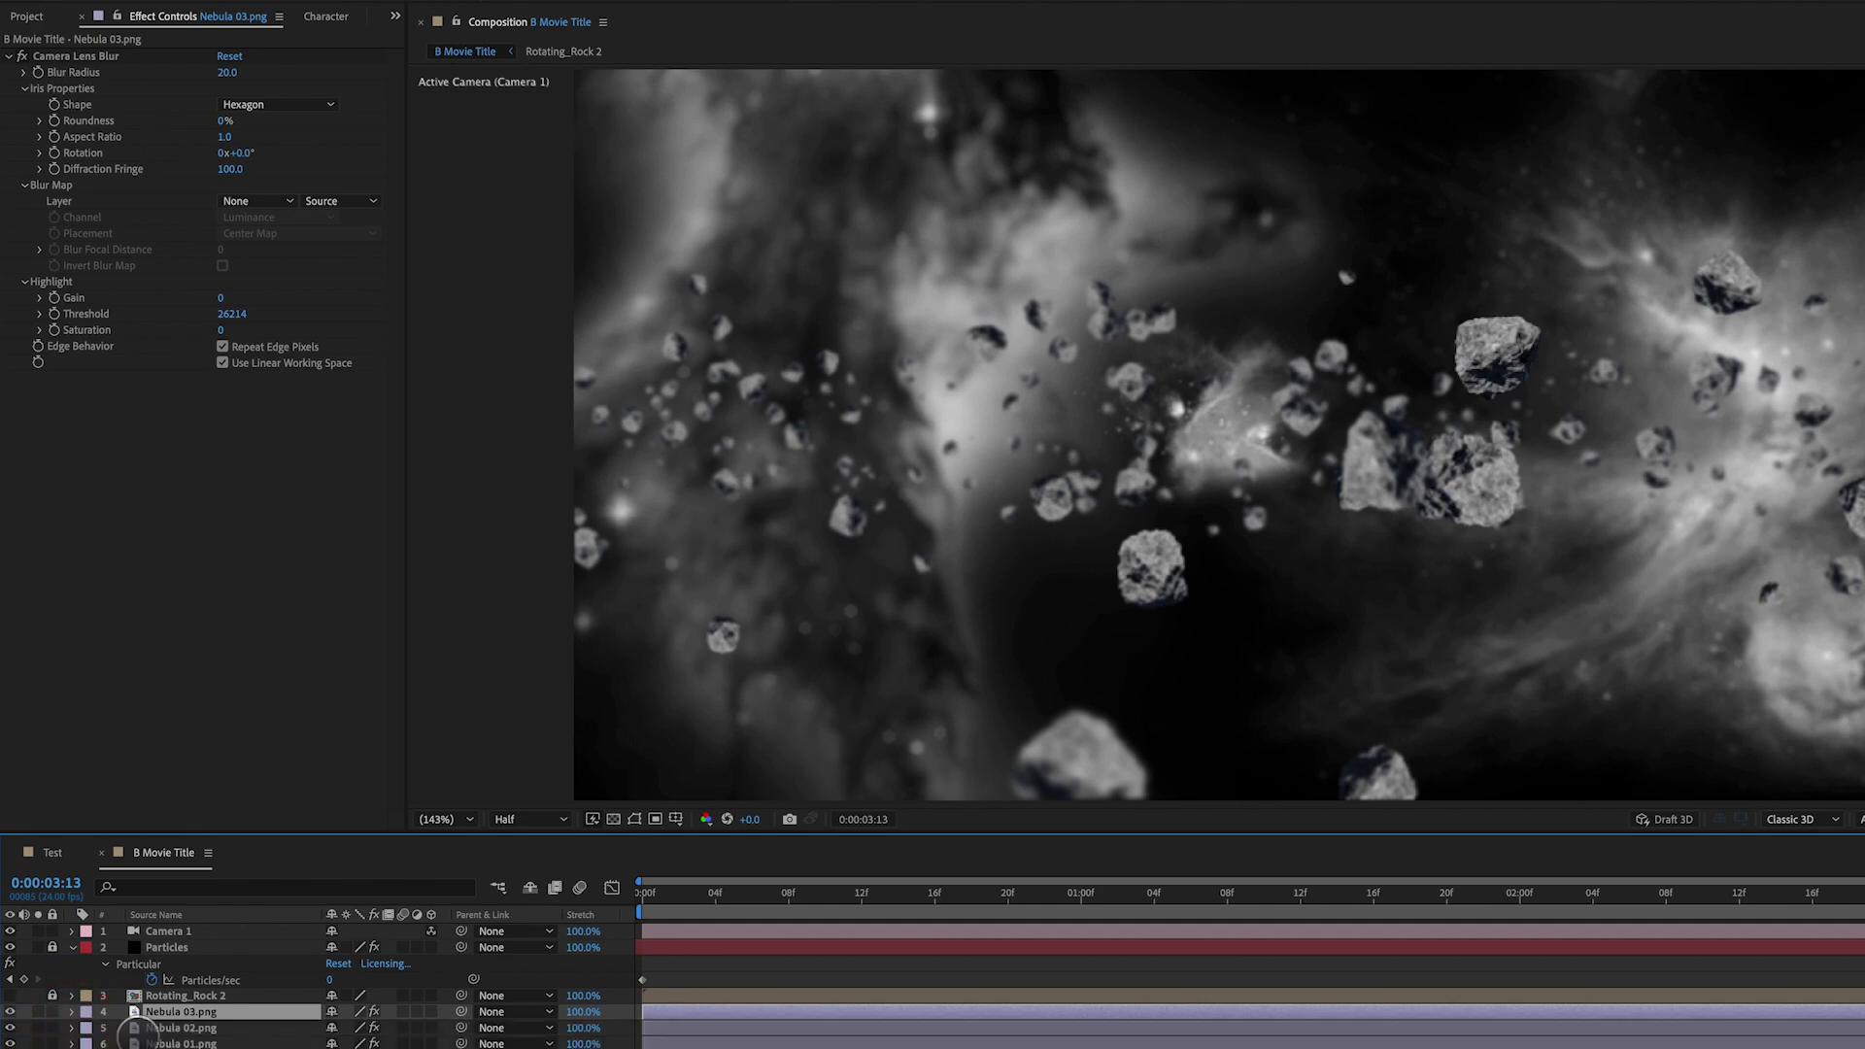
At frame 0, select the Particles layer and set Particular's particle Size to 35
{"action": "left_click_drag", "start_coordinate": [835, 894], "coordinate": [642, 894]}
{"action": "left_click", "coordinate": [642, 963]}
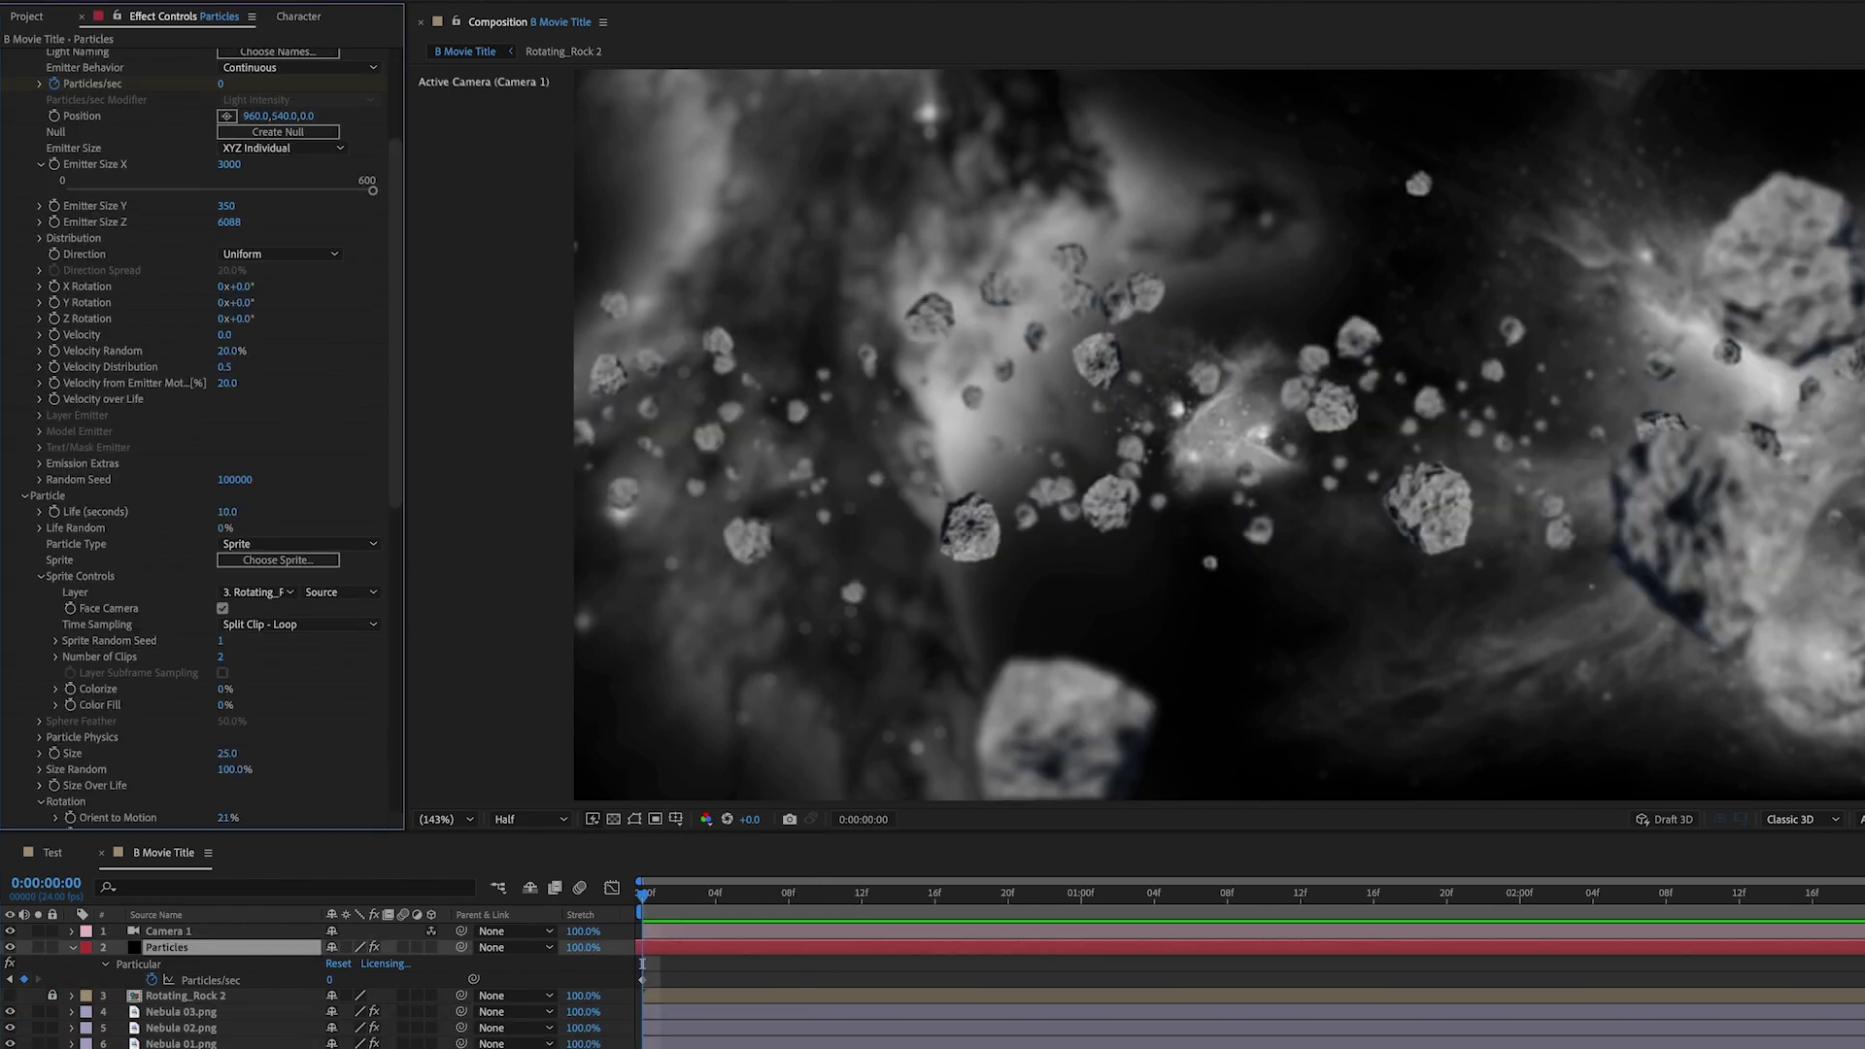
{"action": "left_click", "coordinate": [230, 754]}
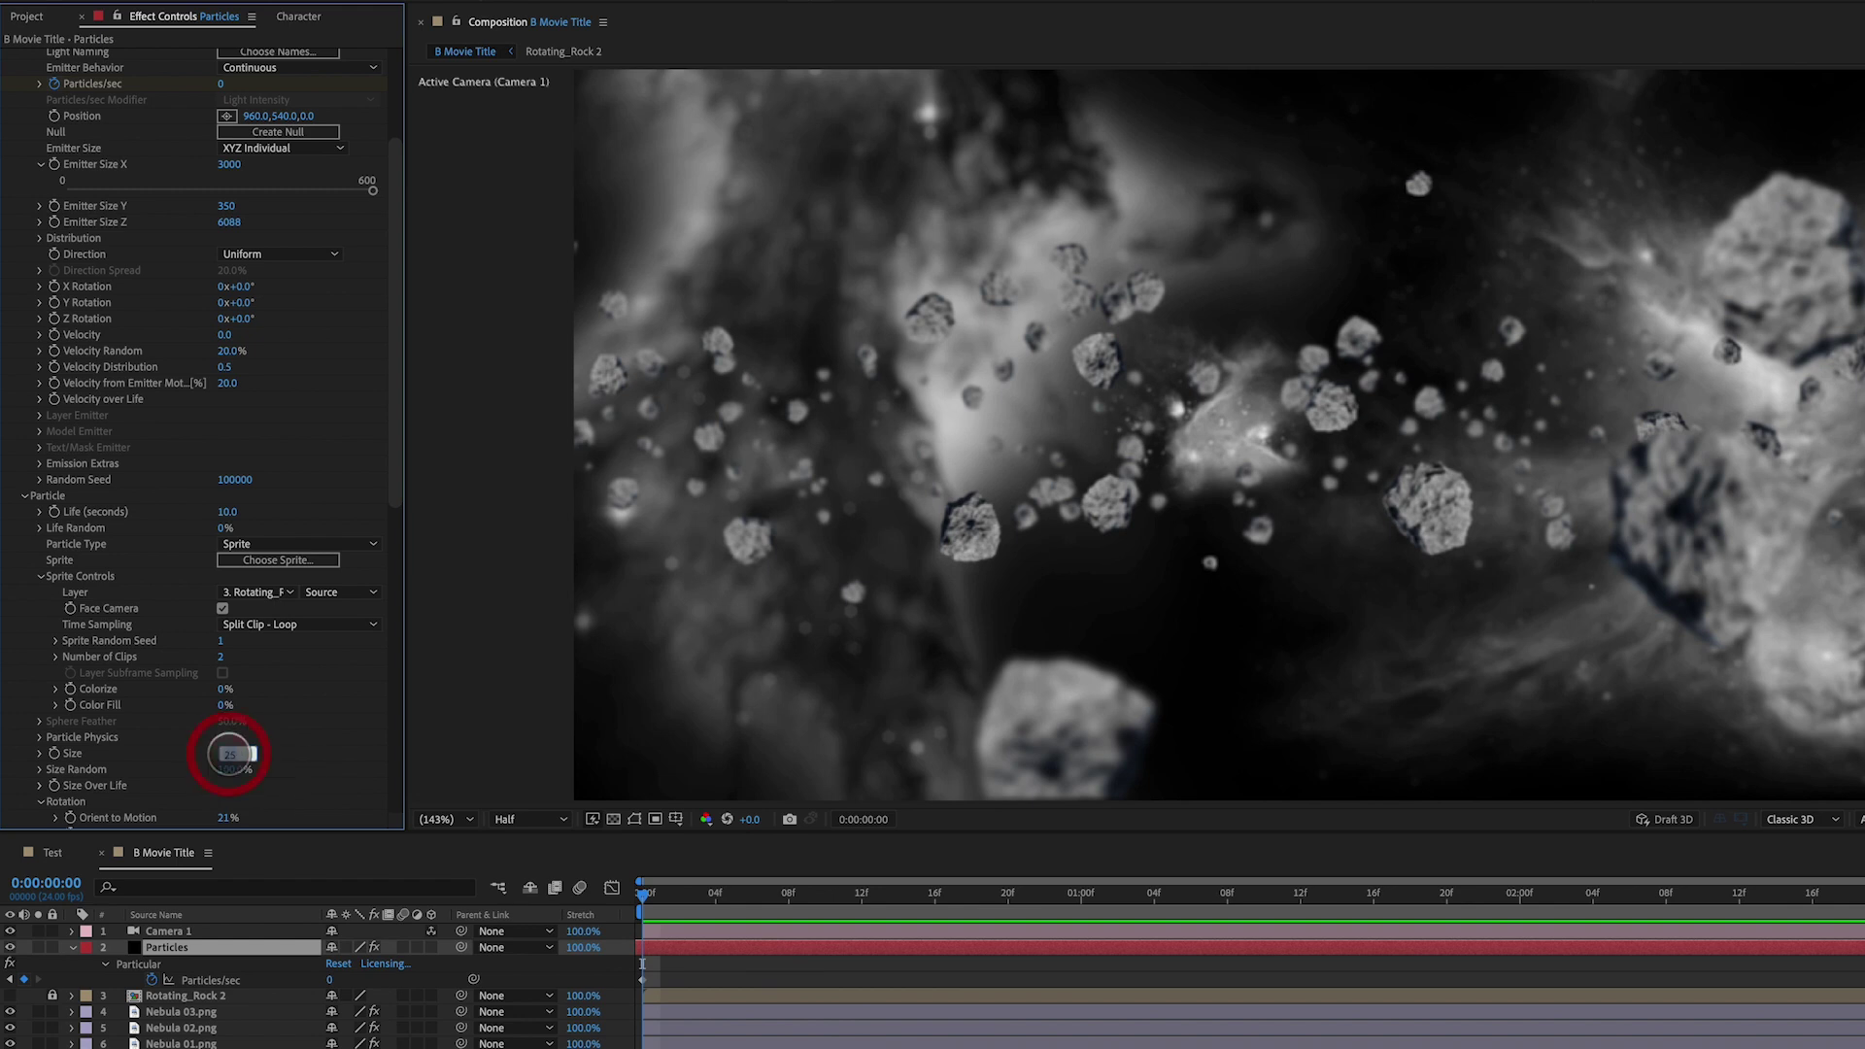